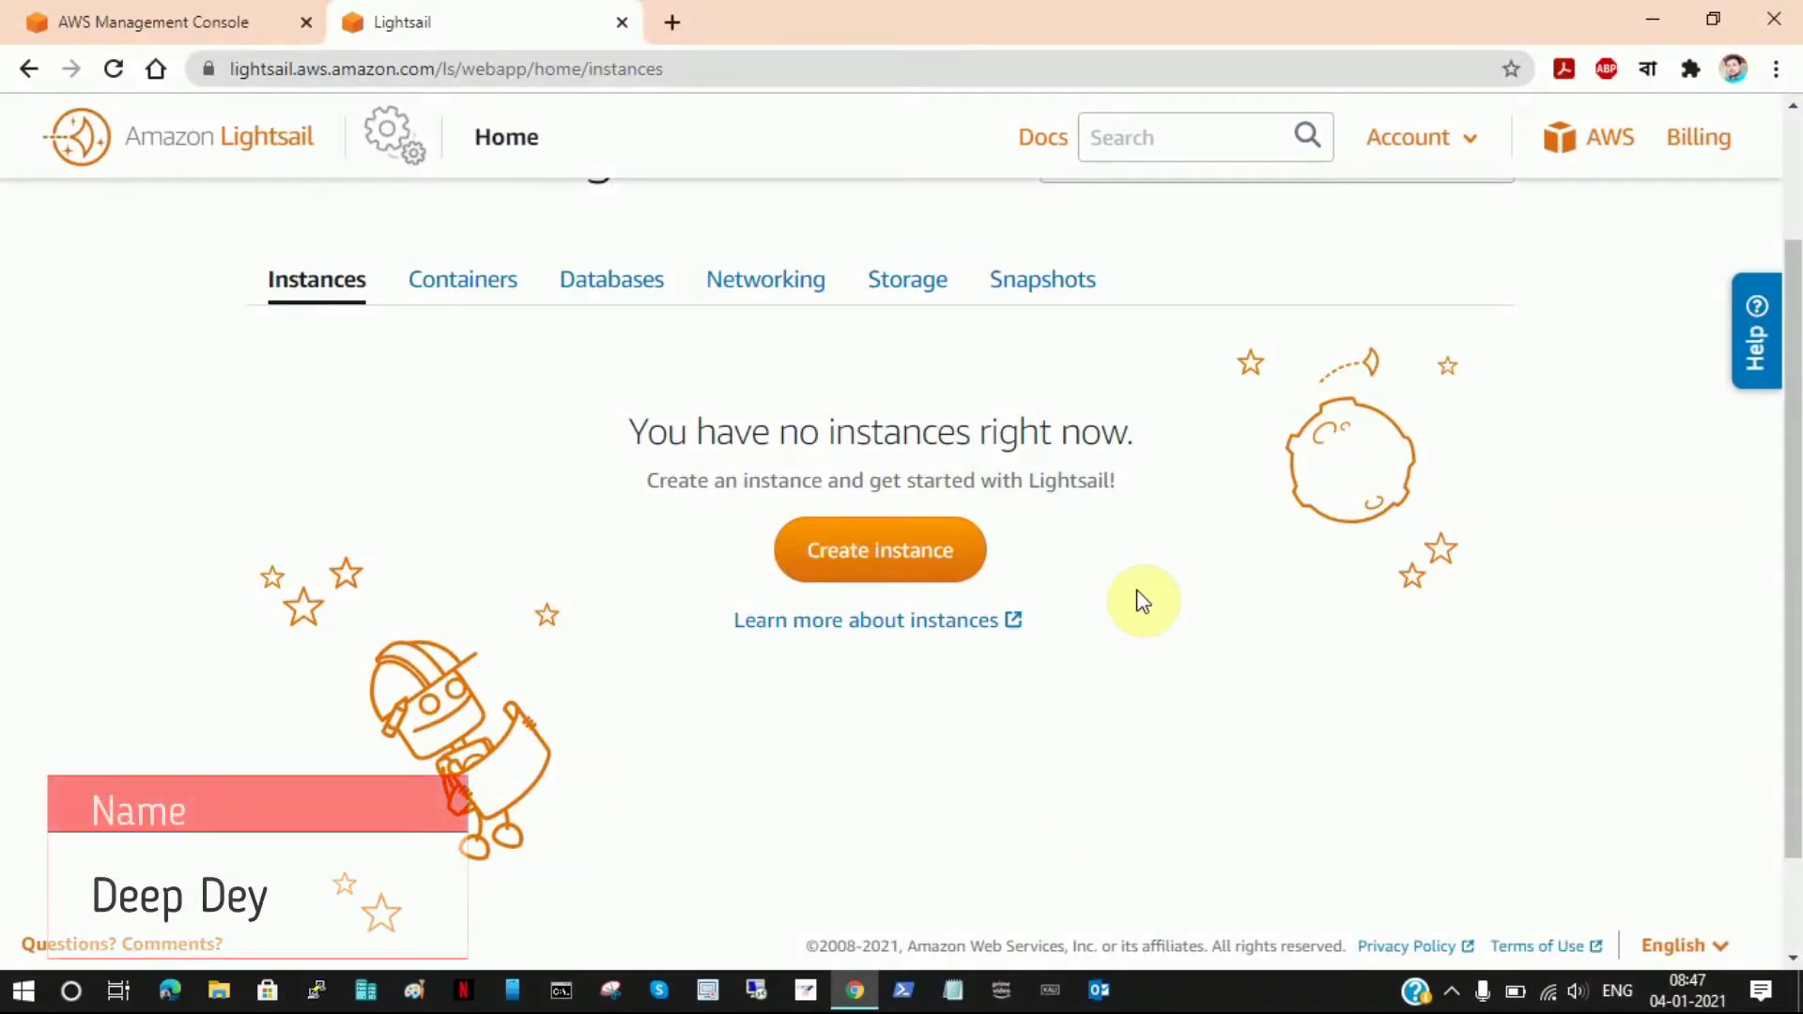
pyautogui.scroll(-2, 1192, 658)
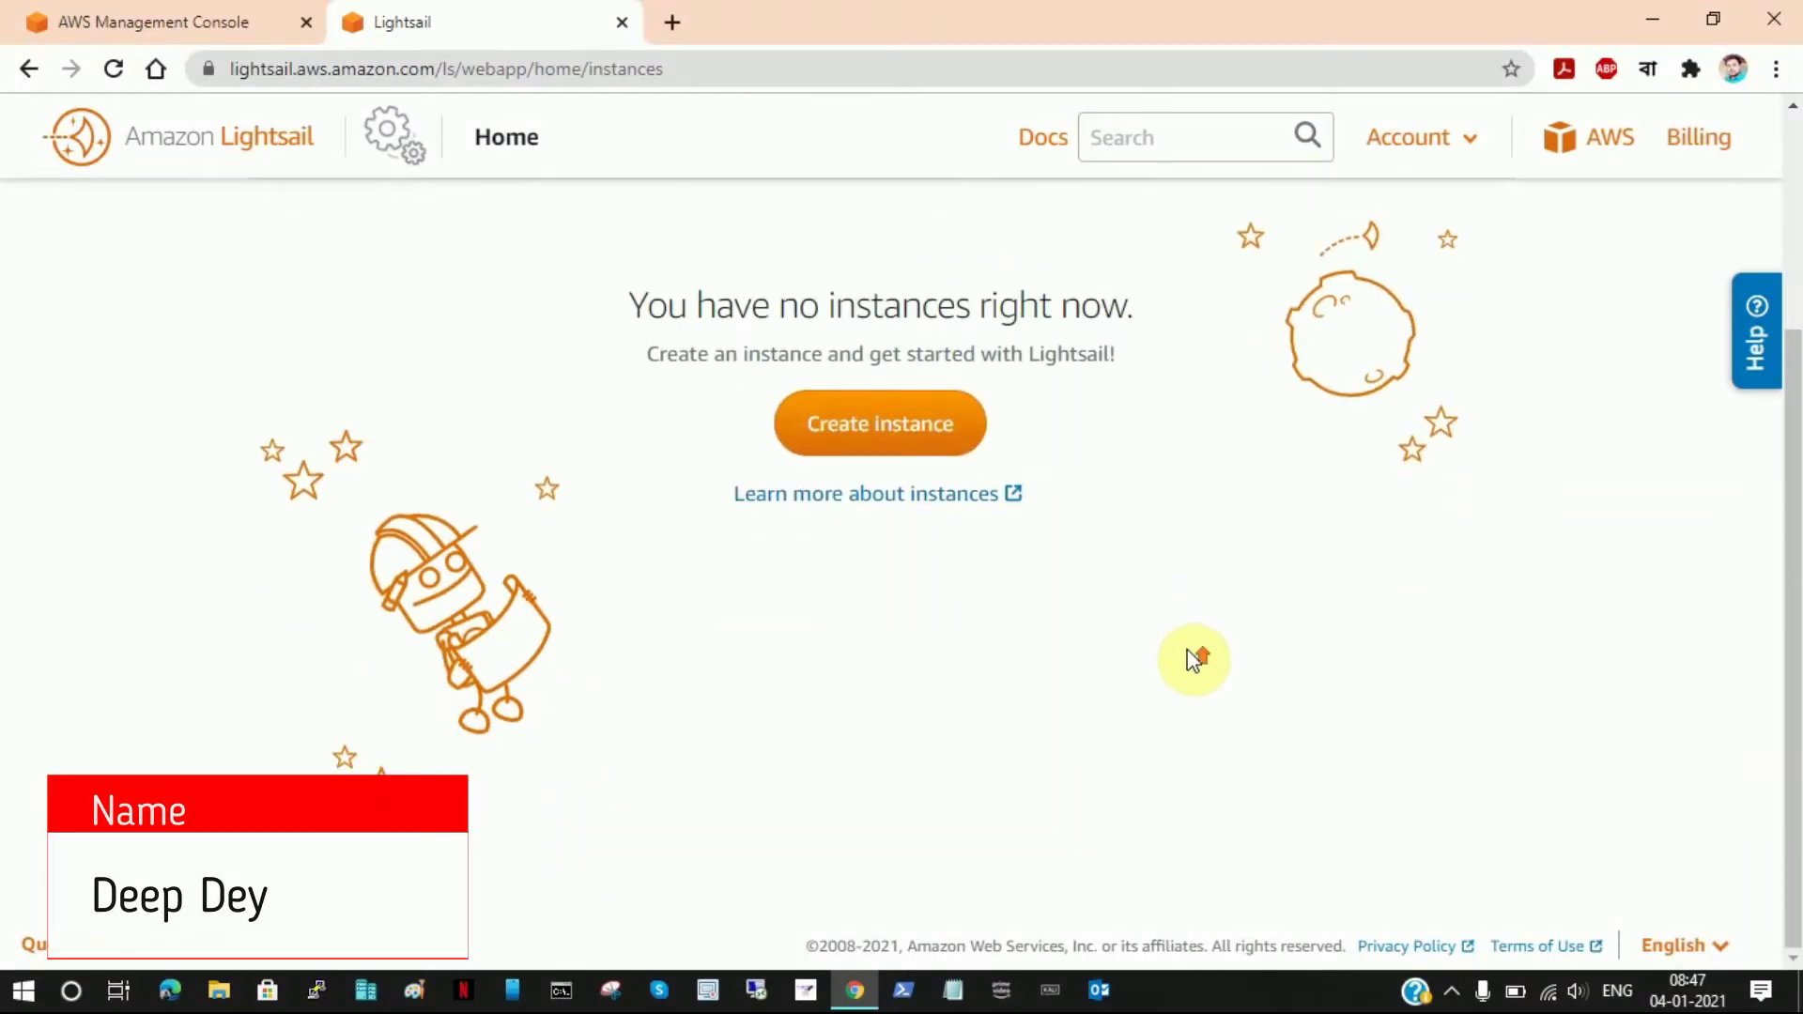
pyautogui.scroll(3, 1192, 657)
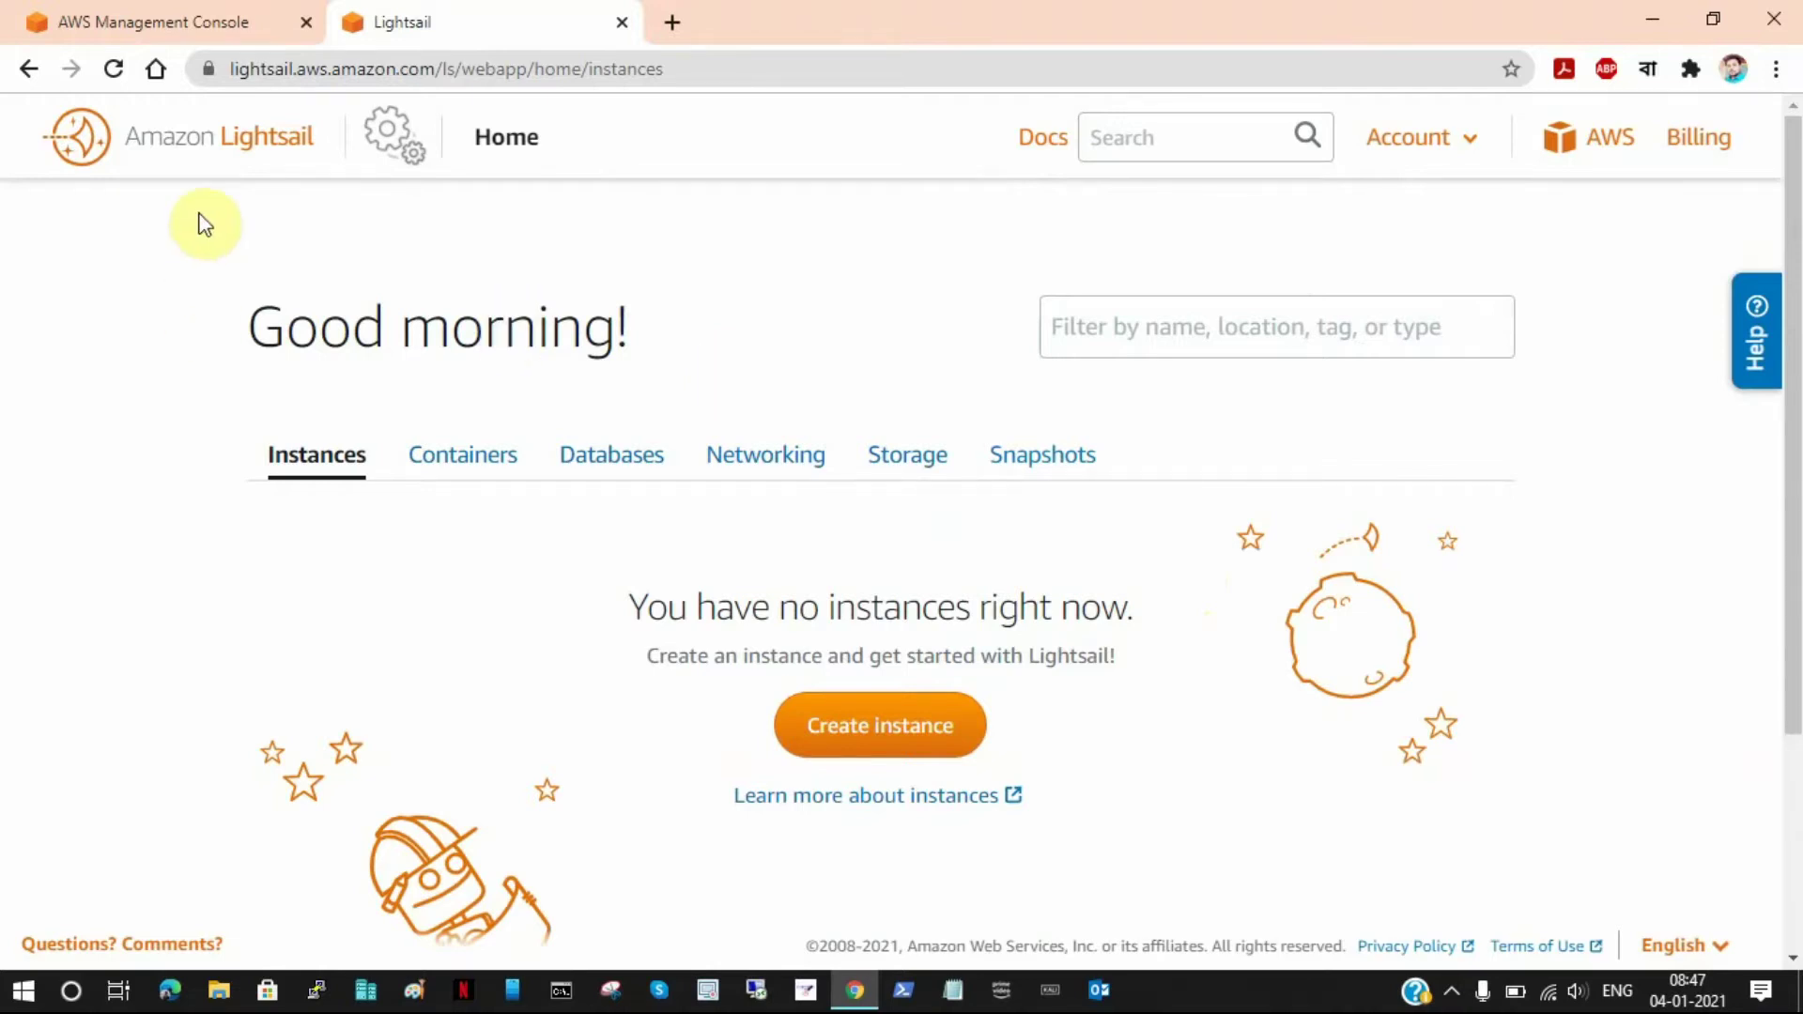
pyautogui.click(160, 22)
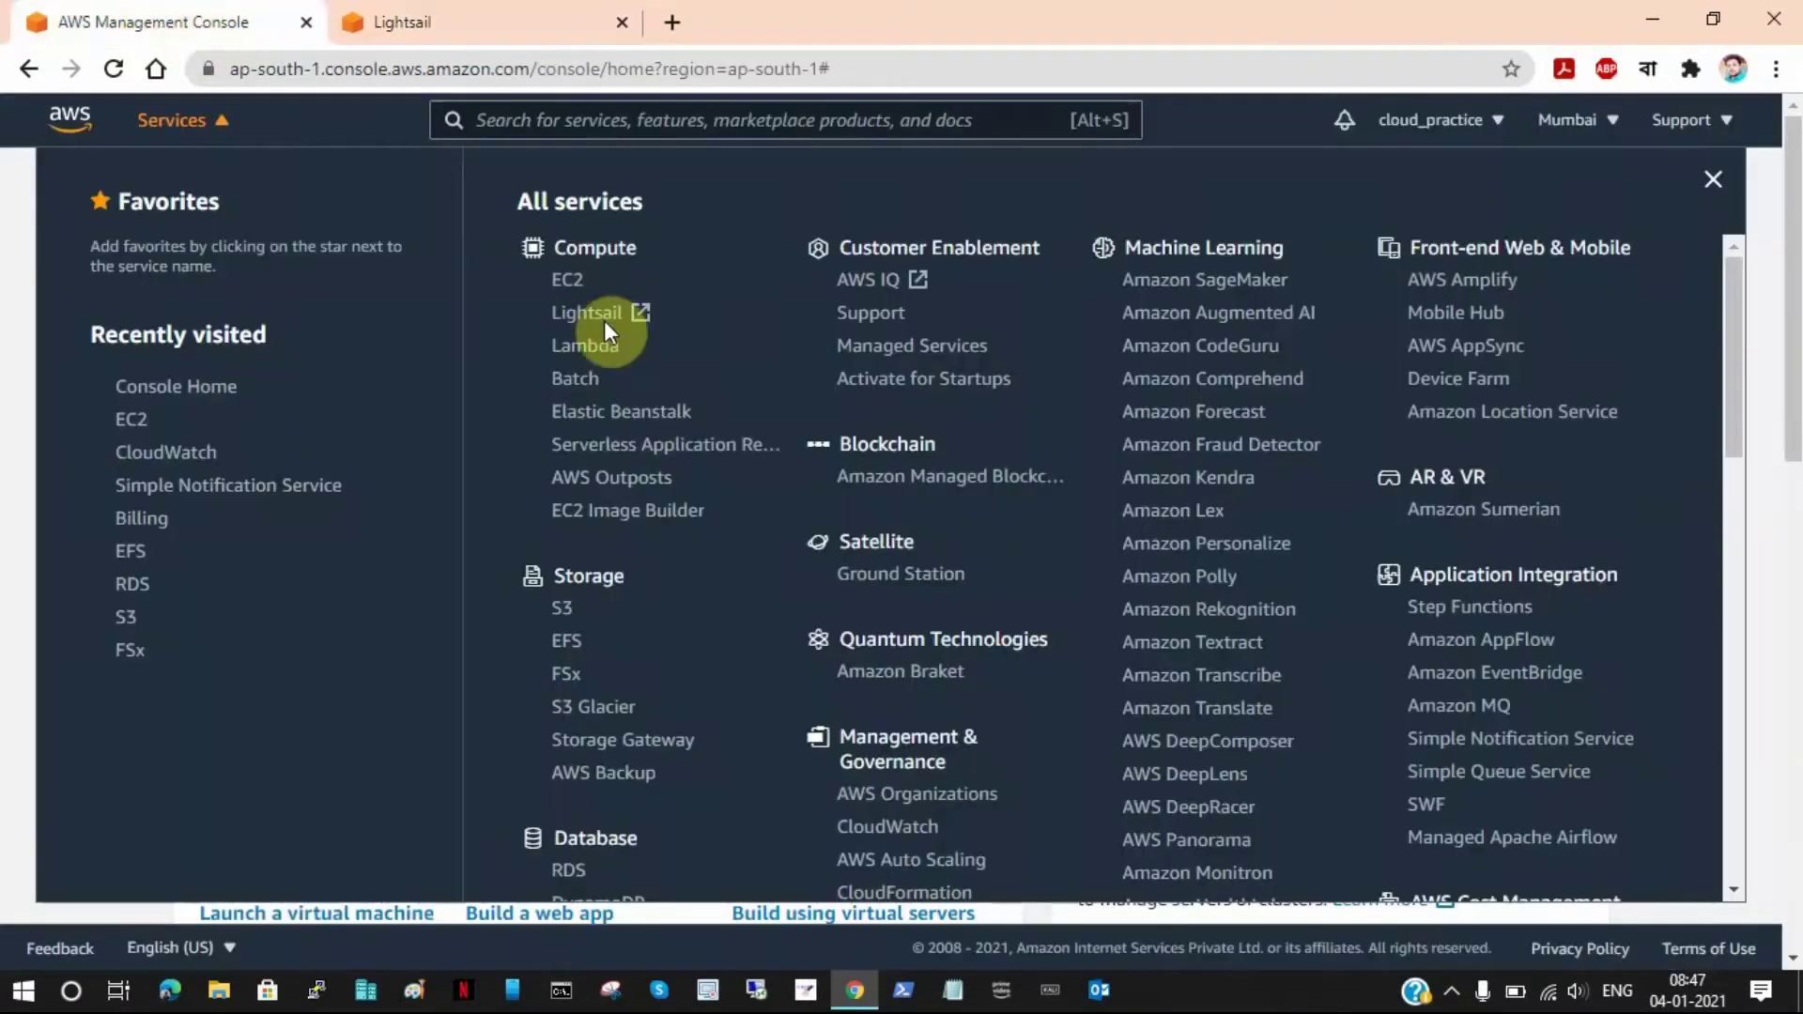
pyautogui.click(9, 228)
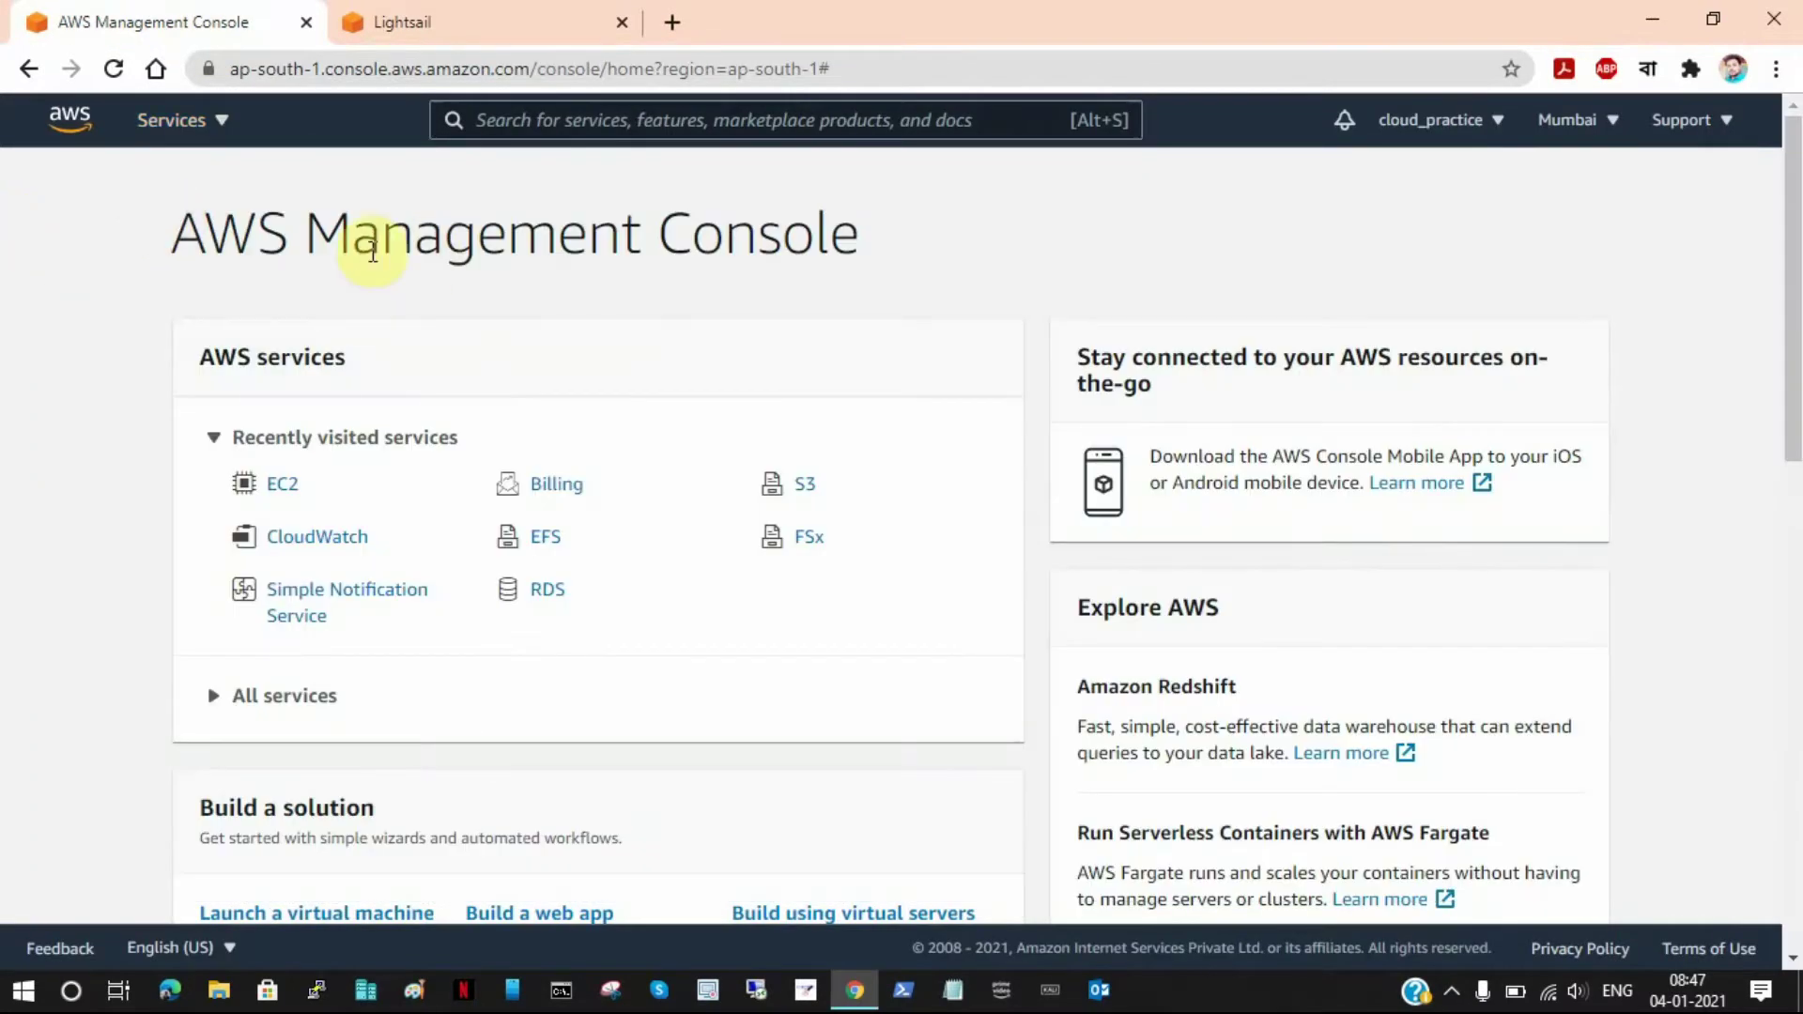
pyautogui.click(455, 17)
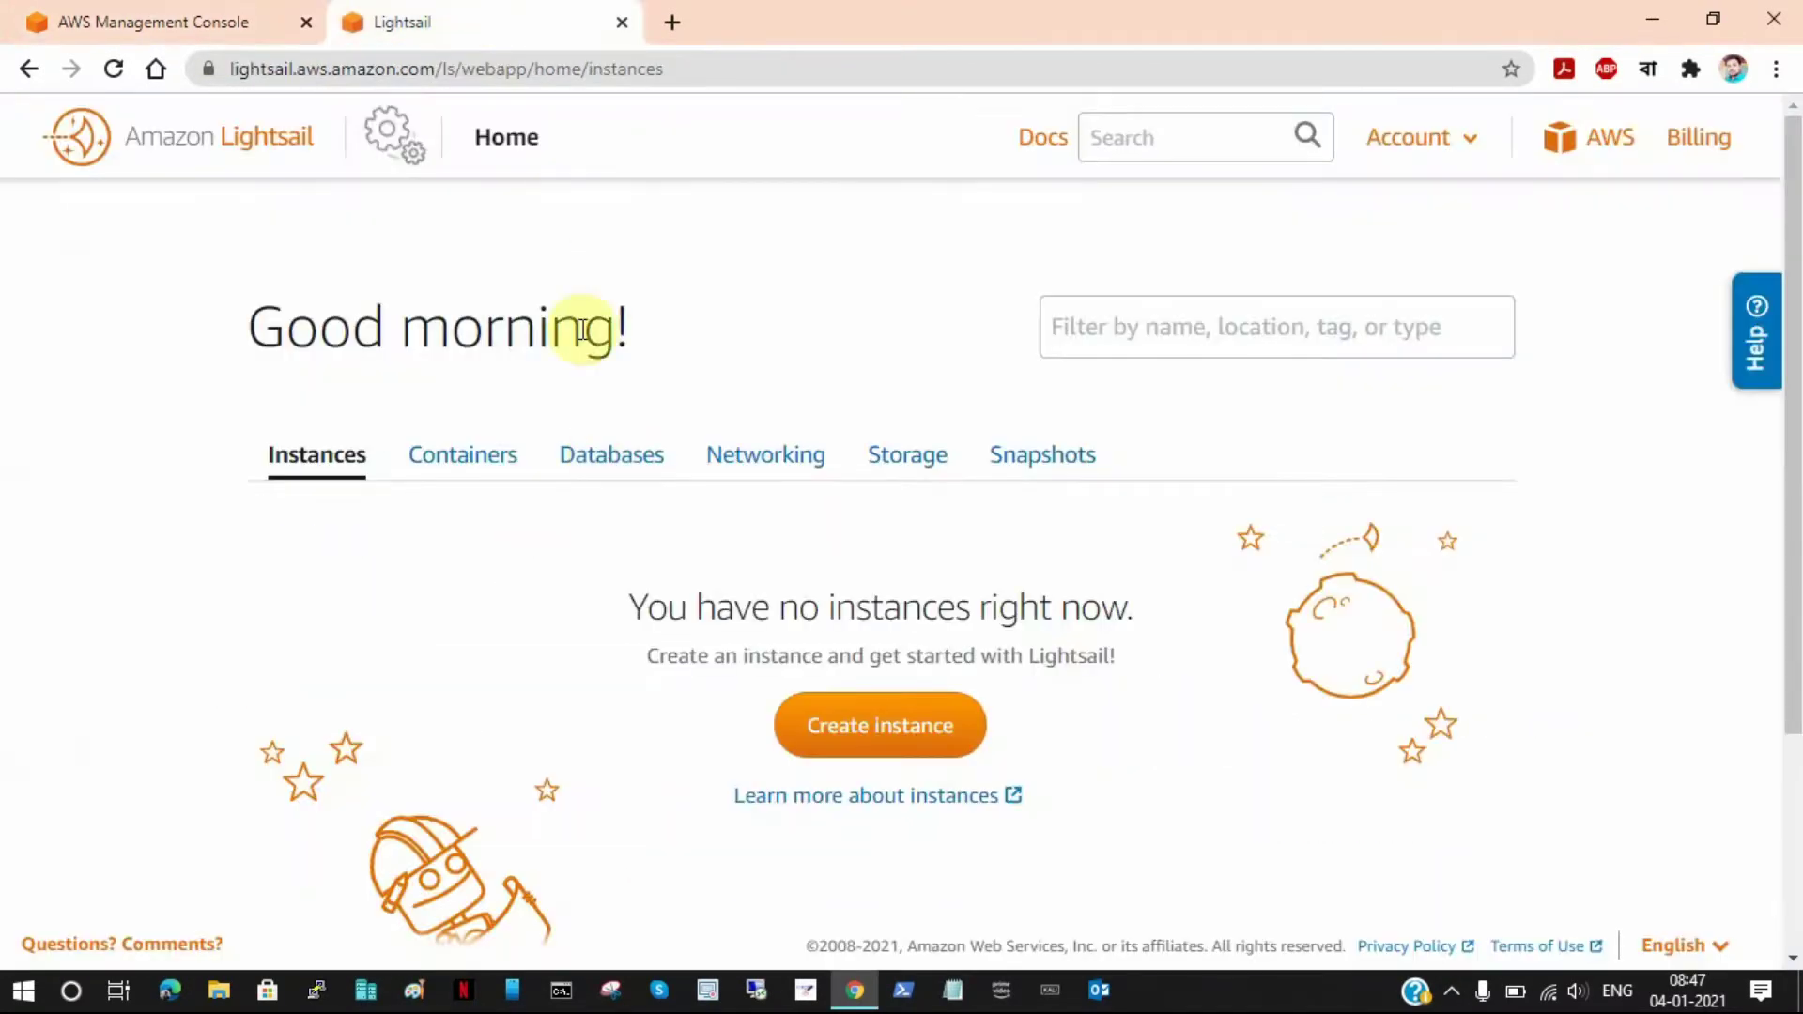
pyautogui.click(252, 15)
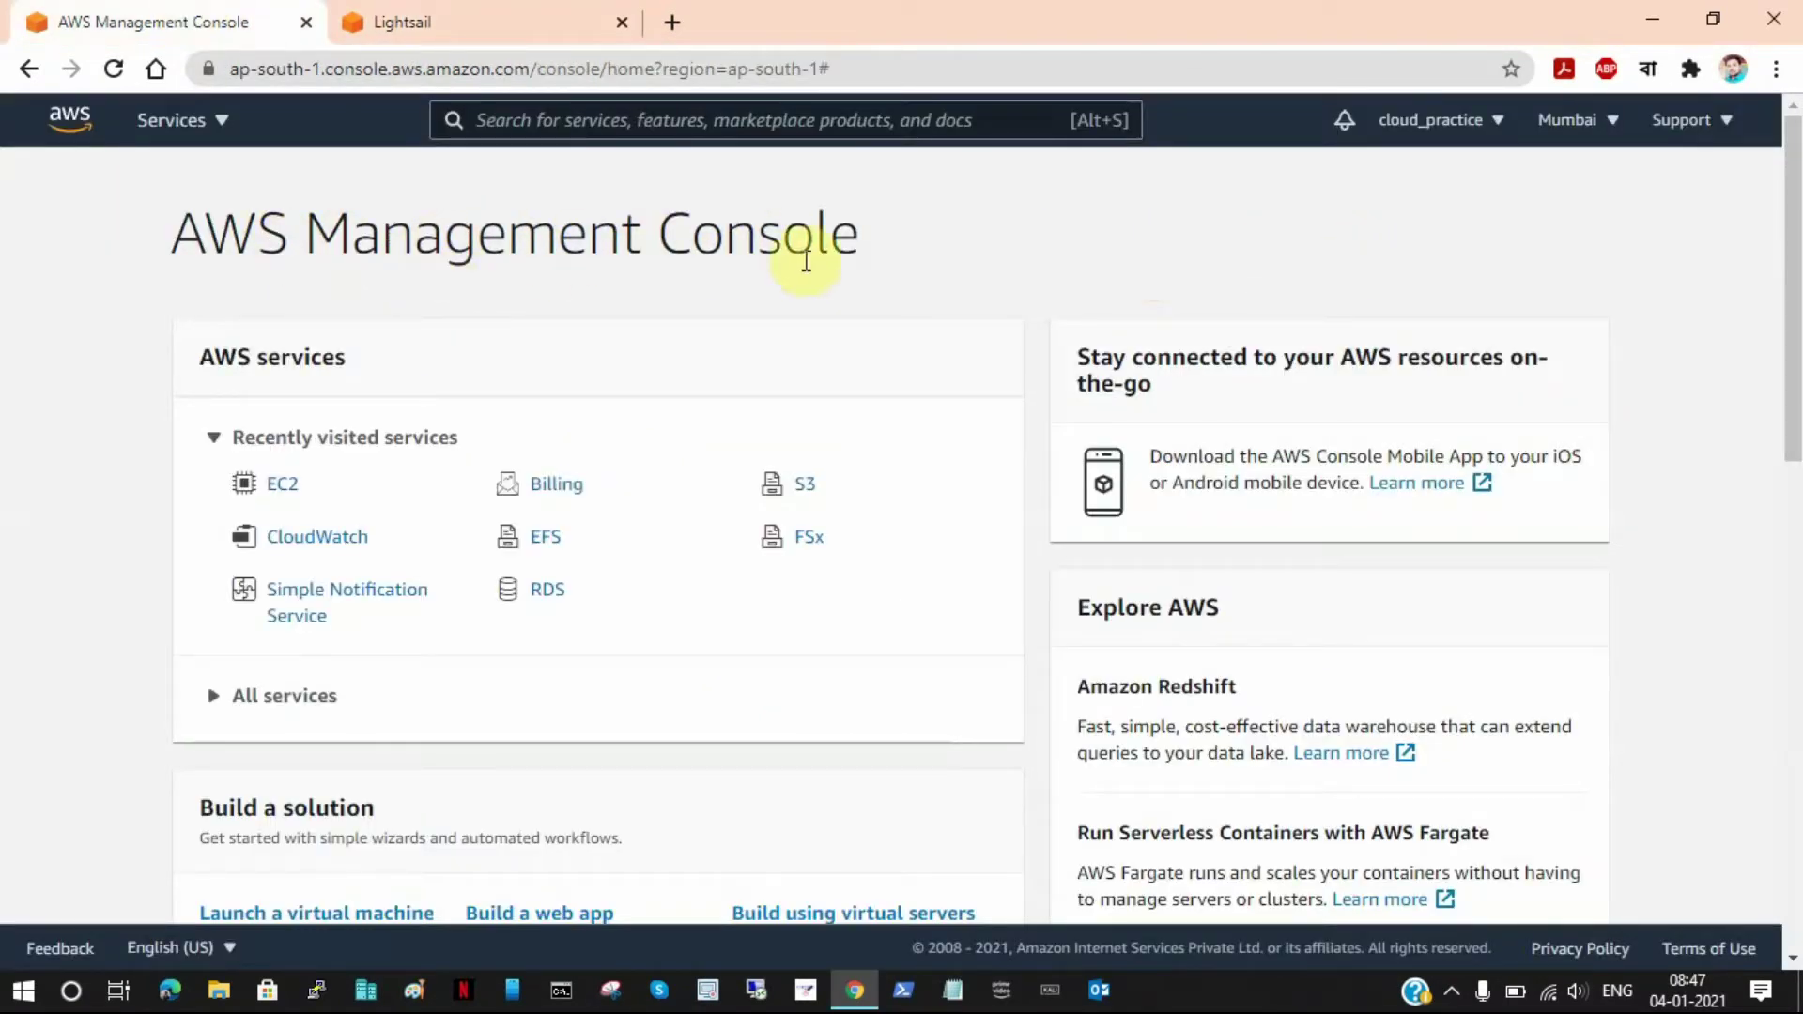
pyautogui.scroll(-3, 954, 535)
pyautogui.scroll(3, 954, 535)
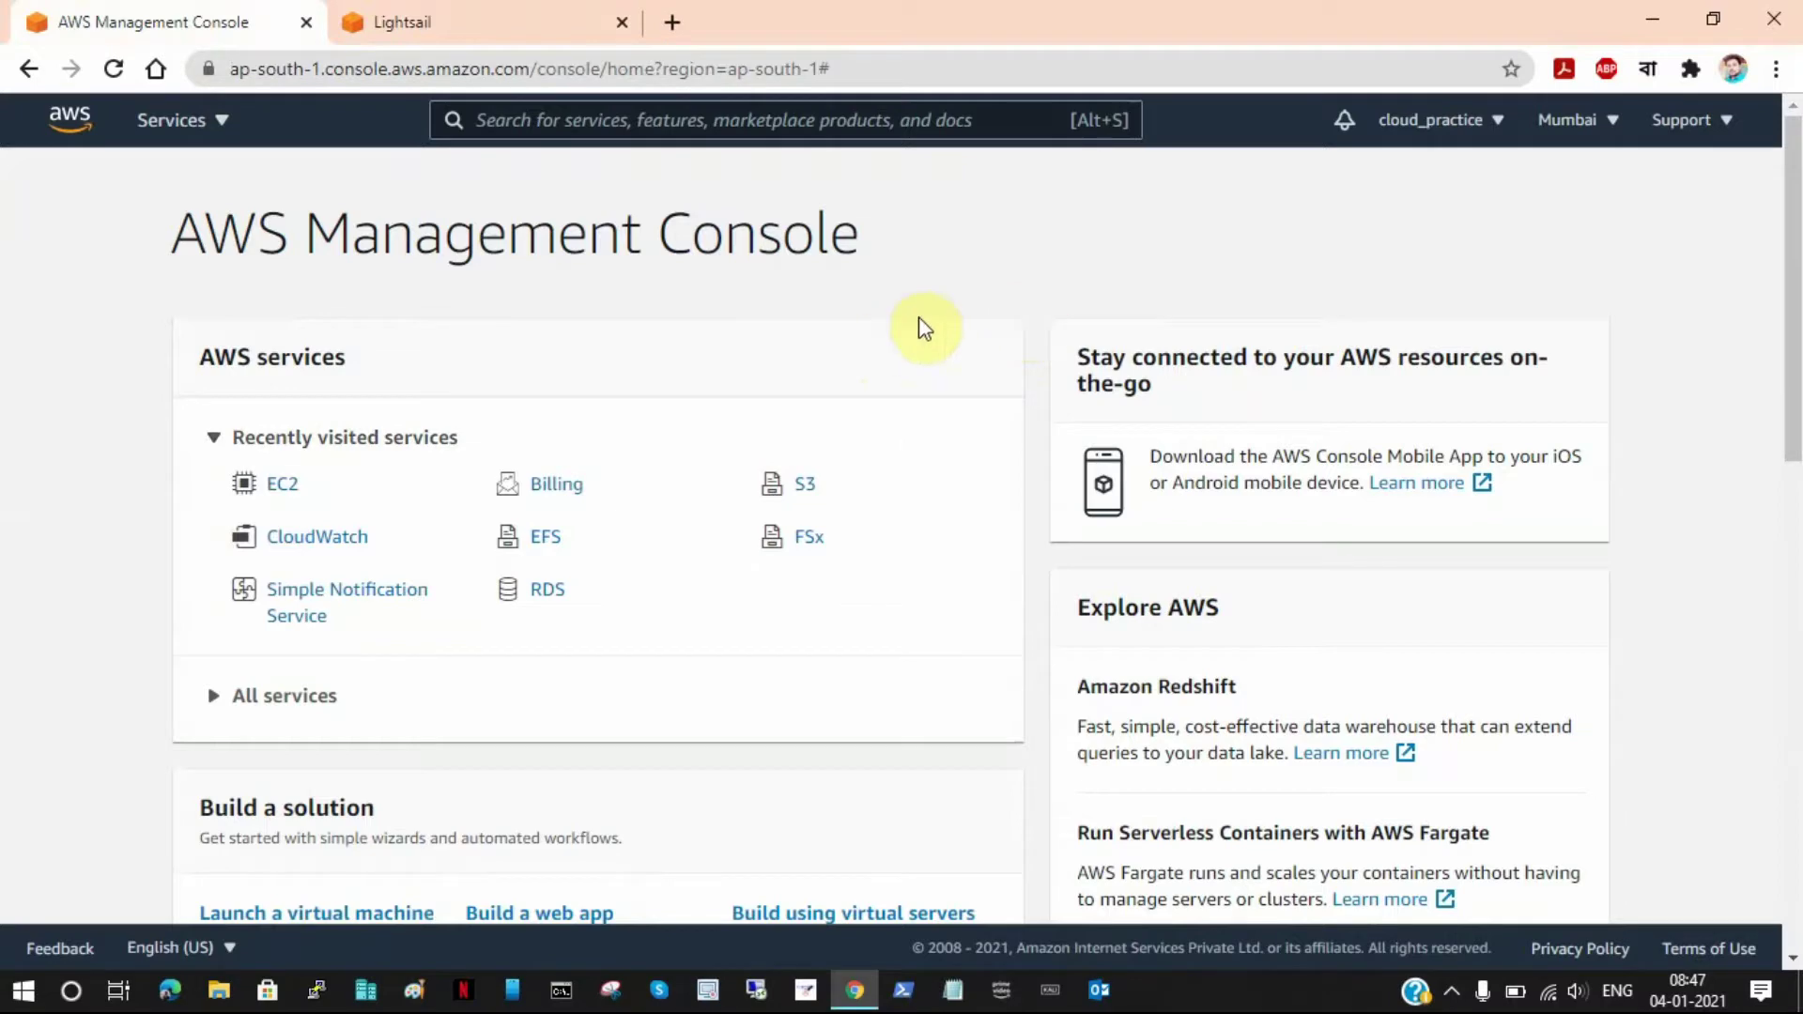
pyautogui.click(441, 21)
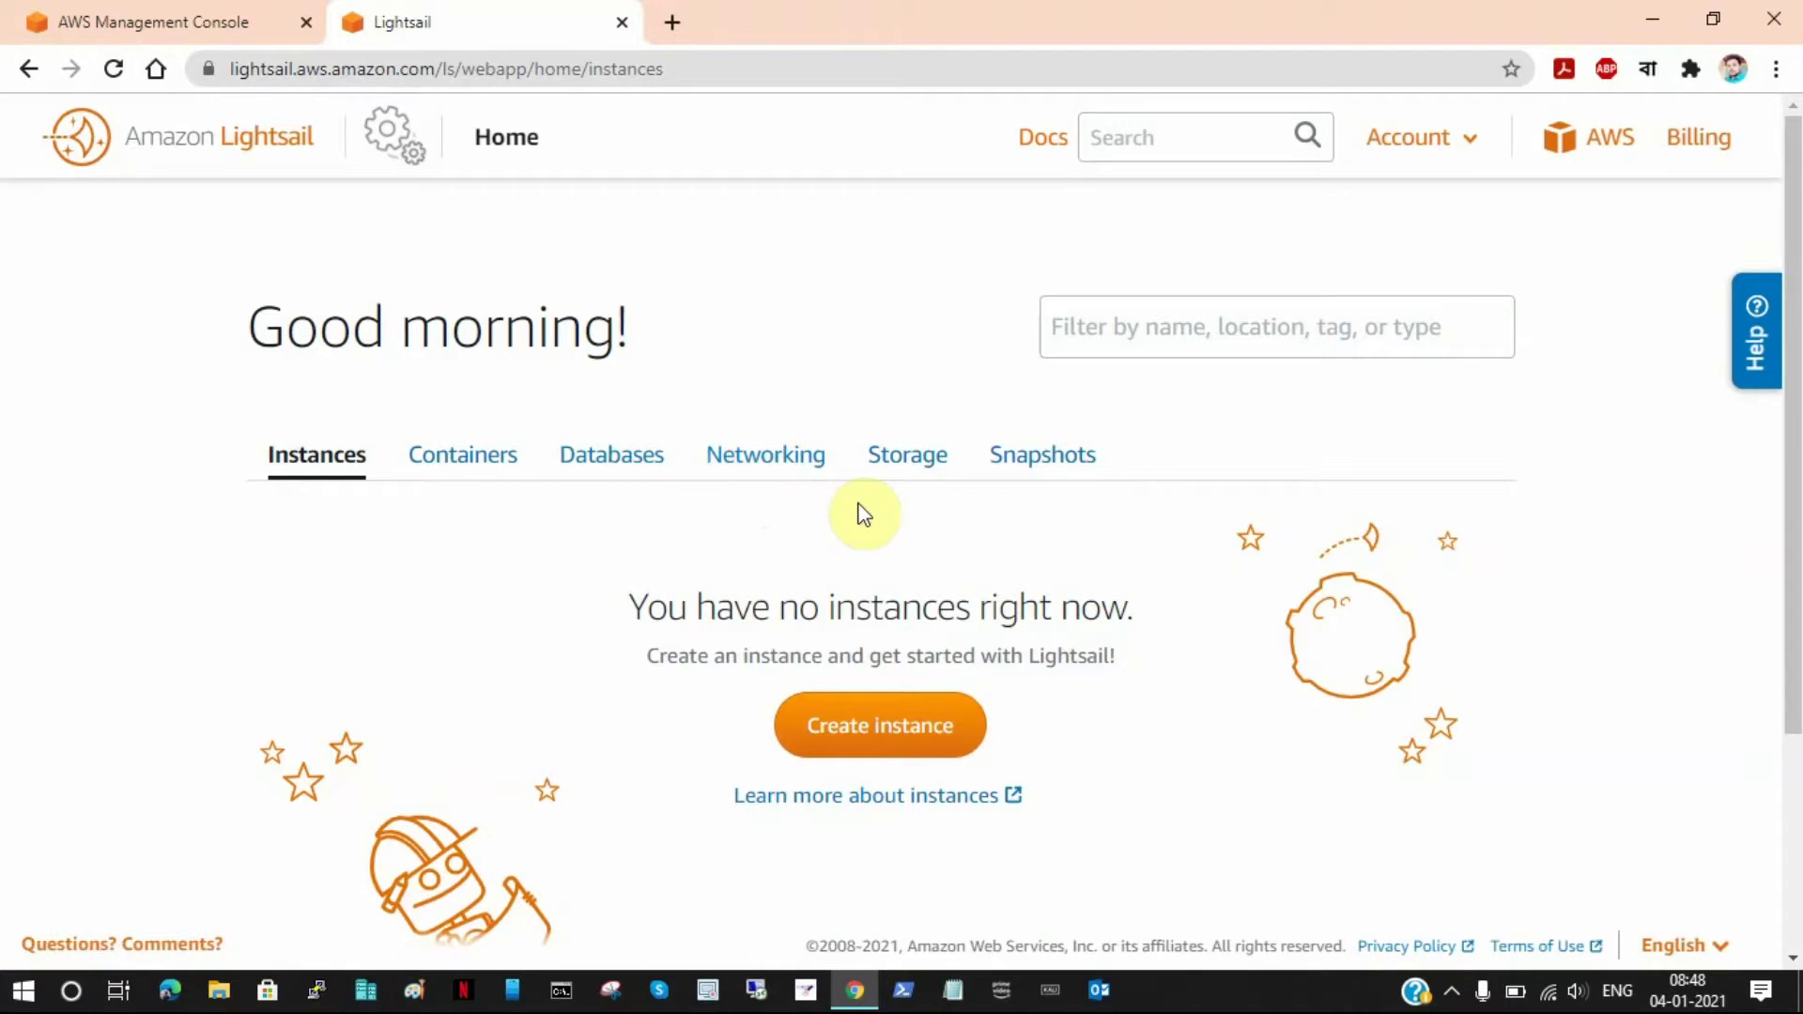
pyautogui.scroll(-2, 511, 672)
pyautogui.scroll(2, 508, 668)
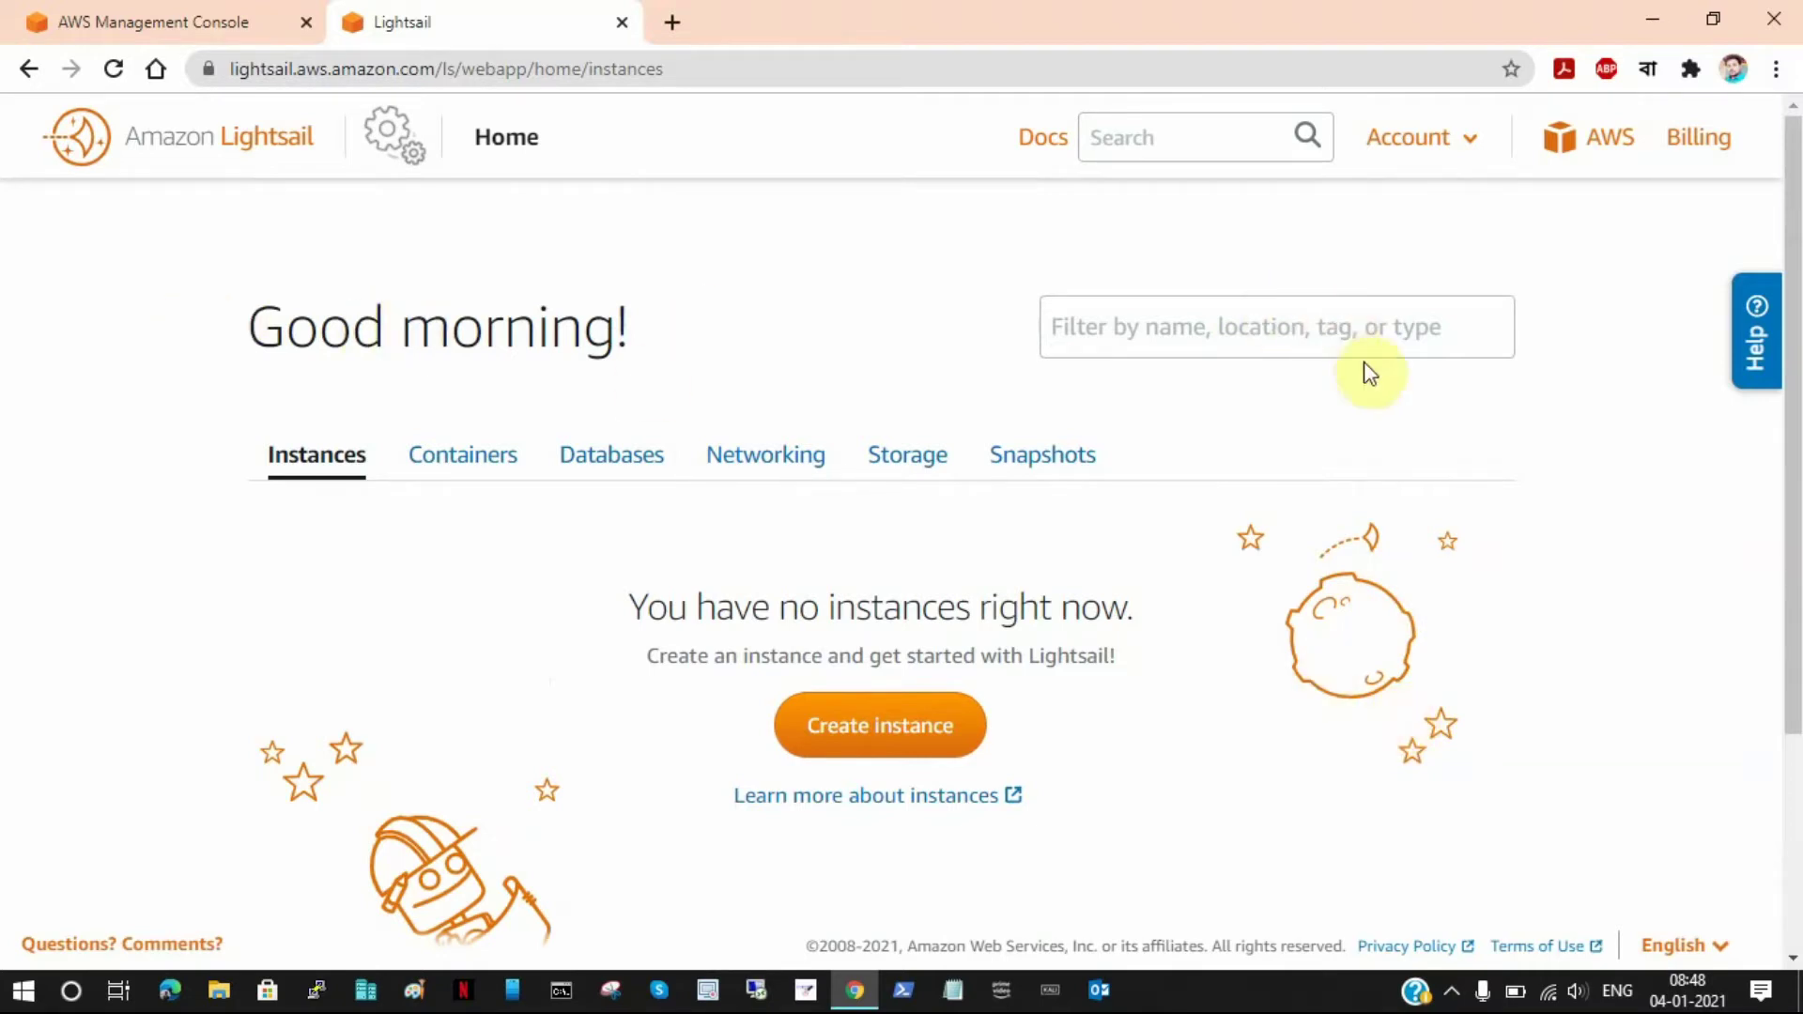
pyautogui.scroll(-3, 1417, 474)
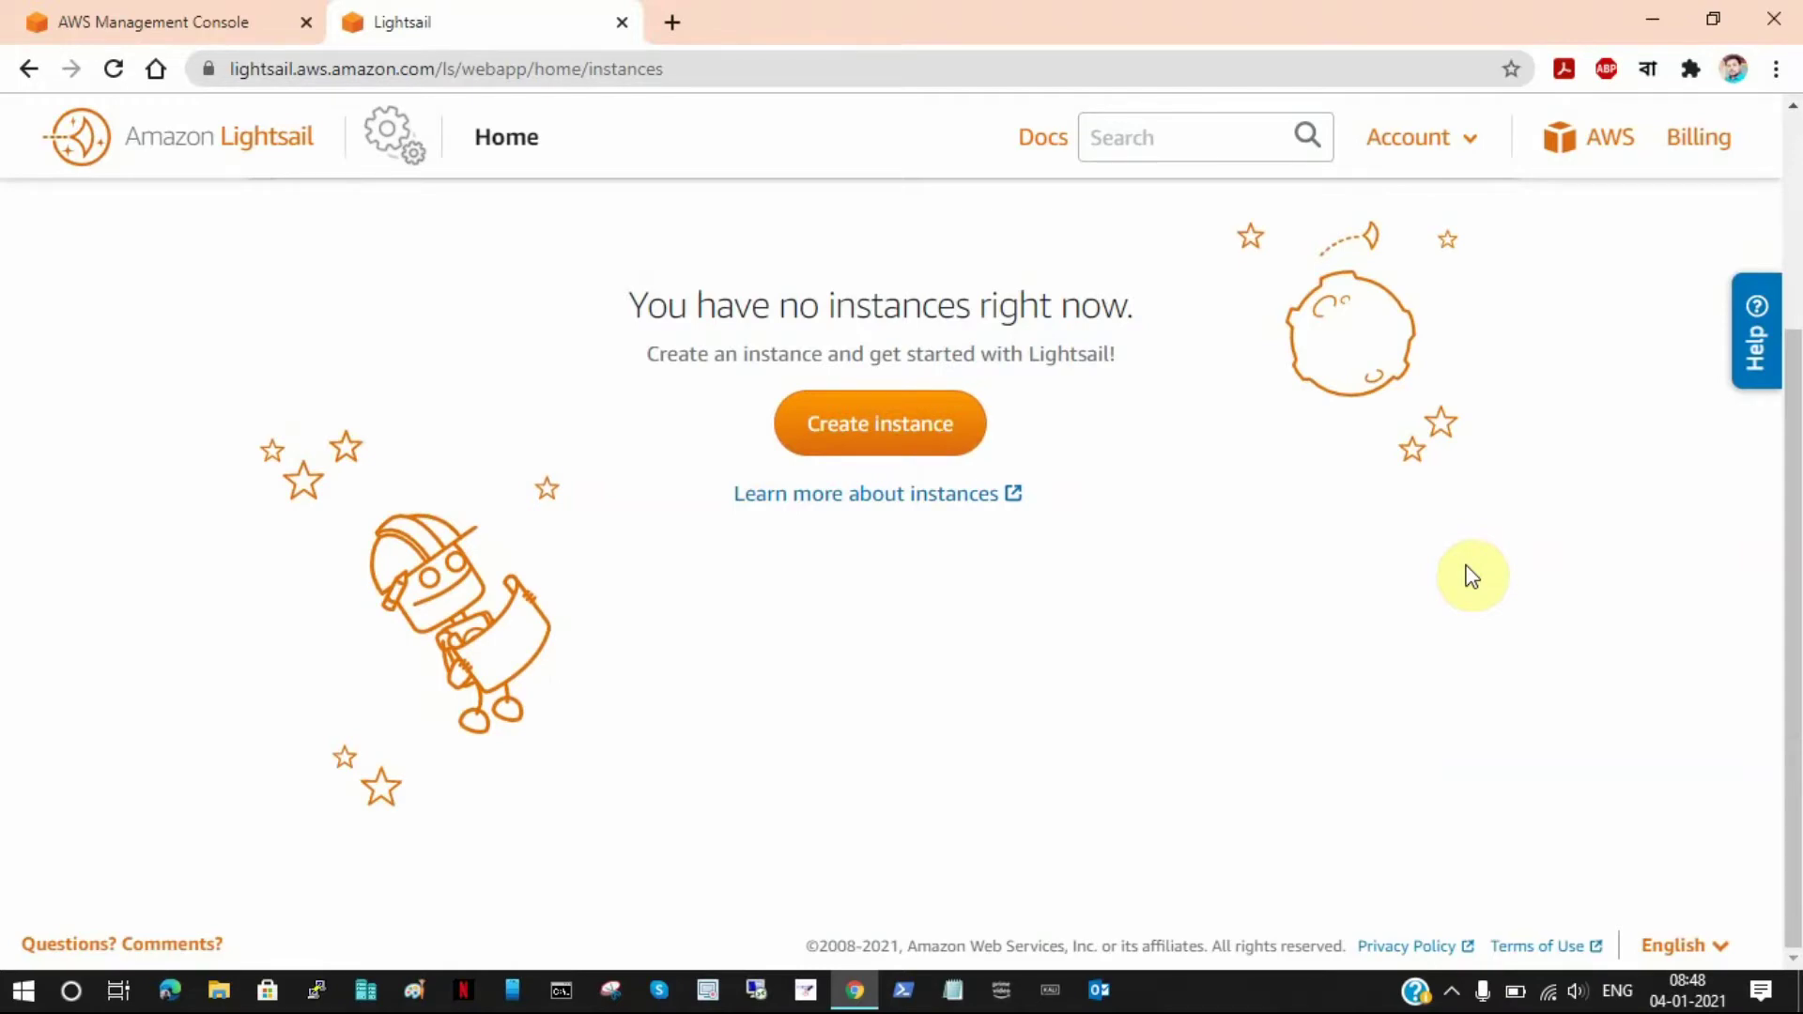
pyautogui.scroll(3, 450, 516)
# Look up Lightsail among the Compute services in the AWS Management Console's list of all services
pyautogui.click(221, 19)
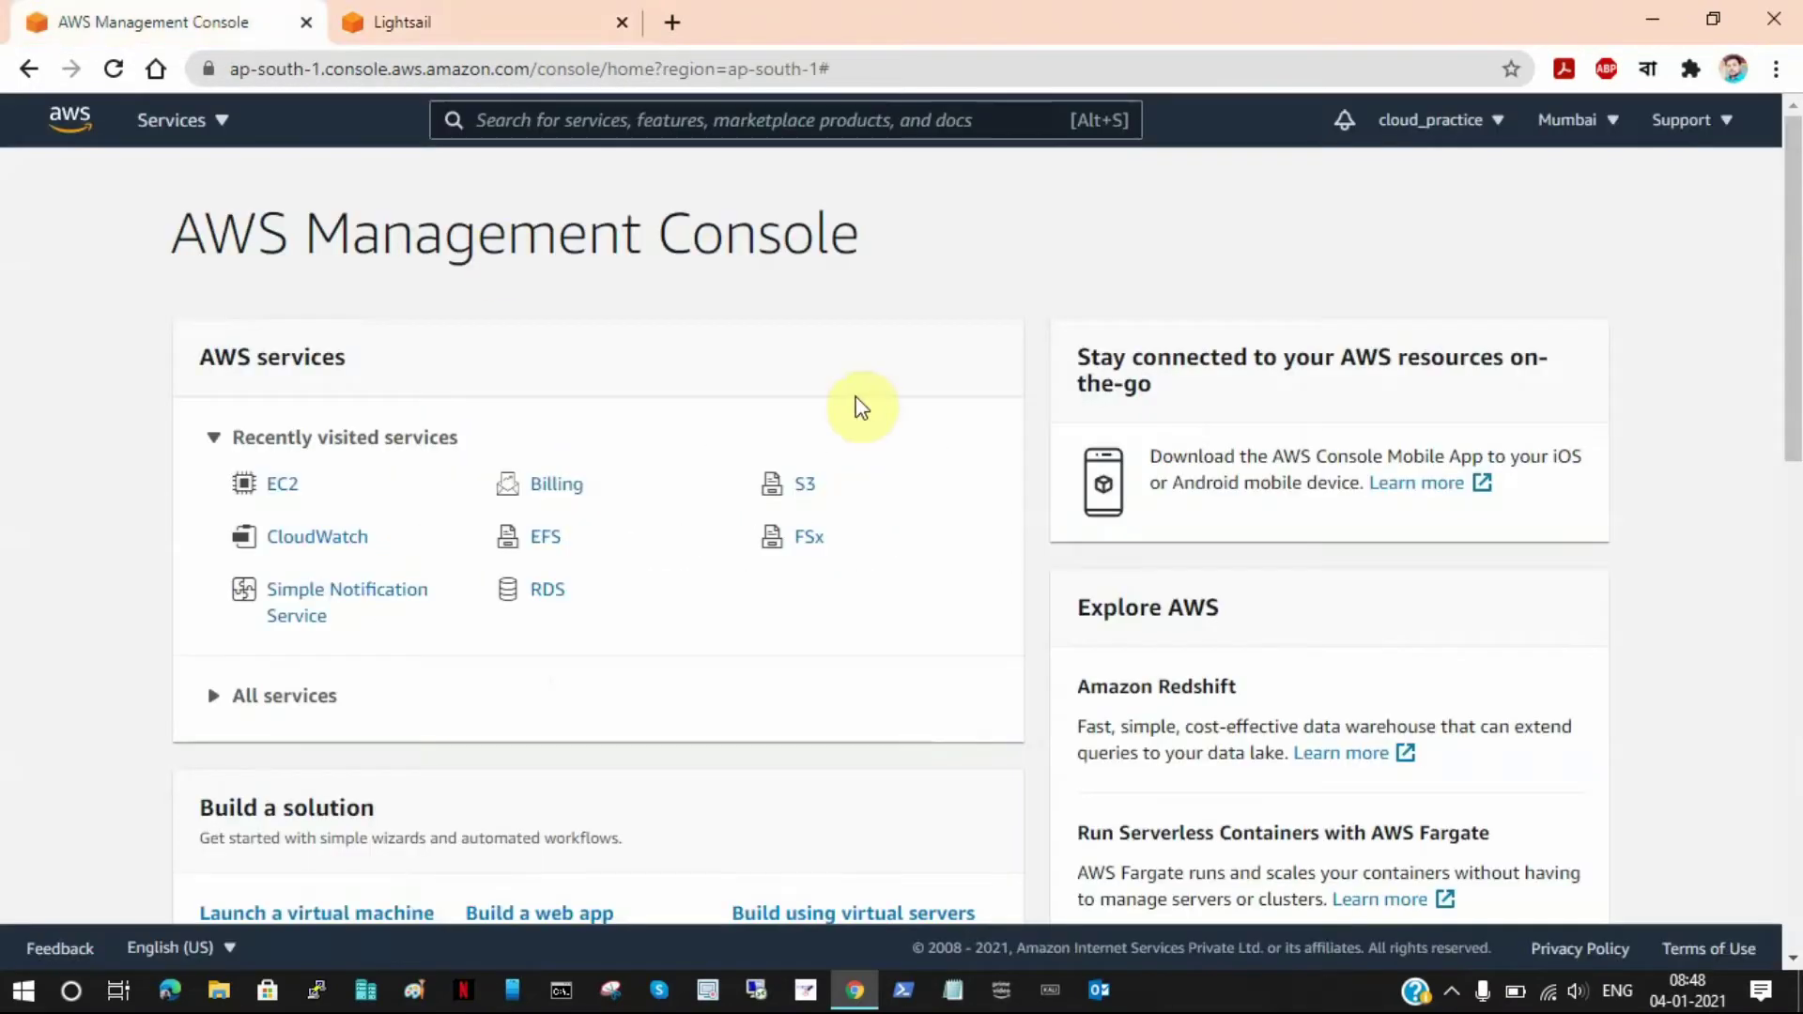
pyautogui.moveTo(203, 235); pyautogui.dragTo(855, 241)
pyautogui.click(859, 242)
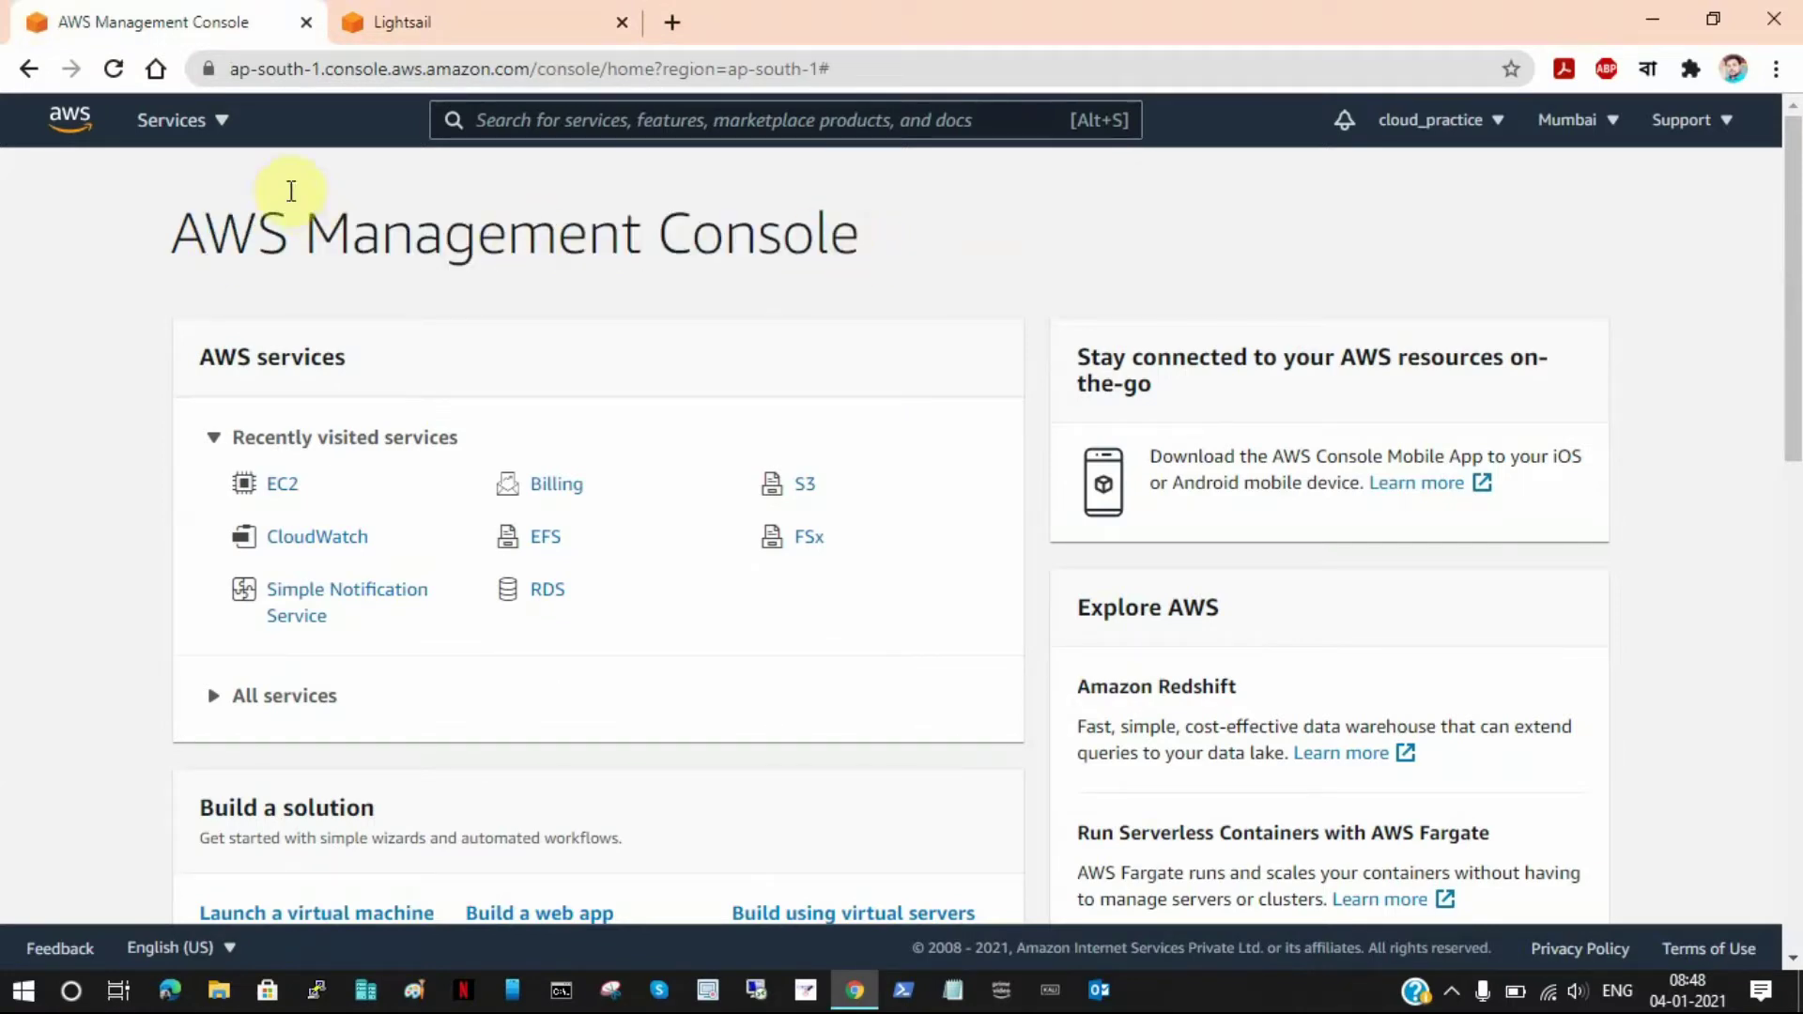
pyautogui.click(225, 132)
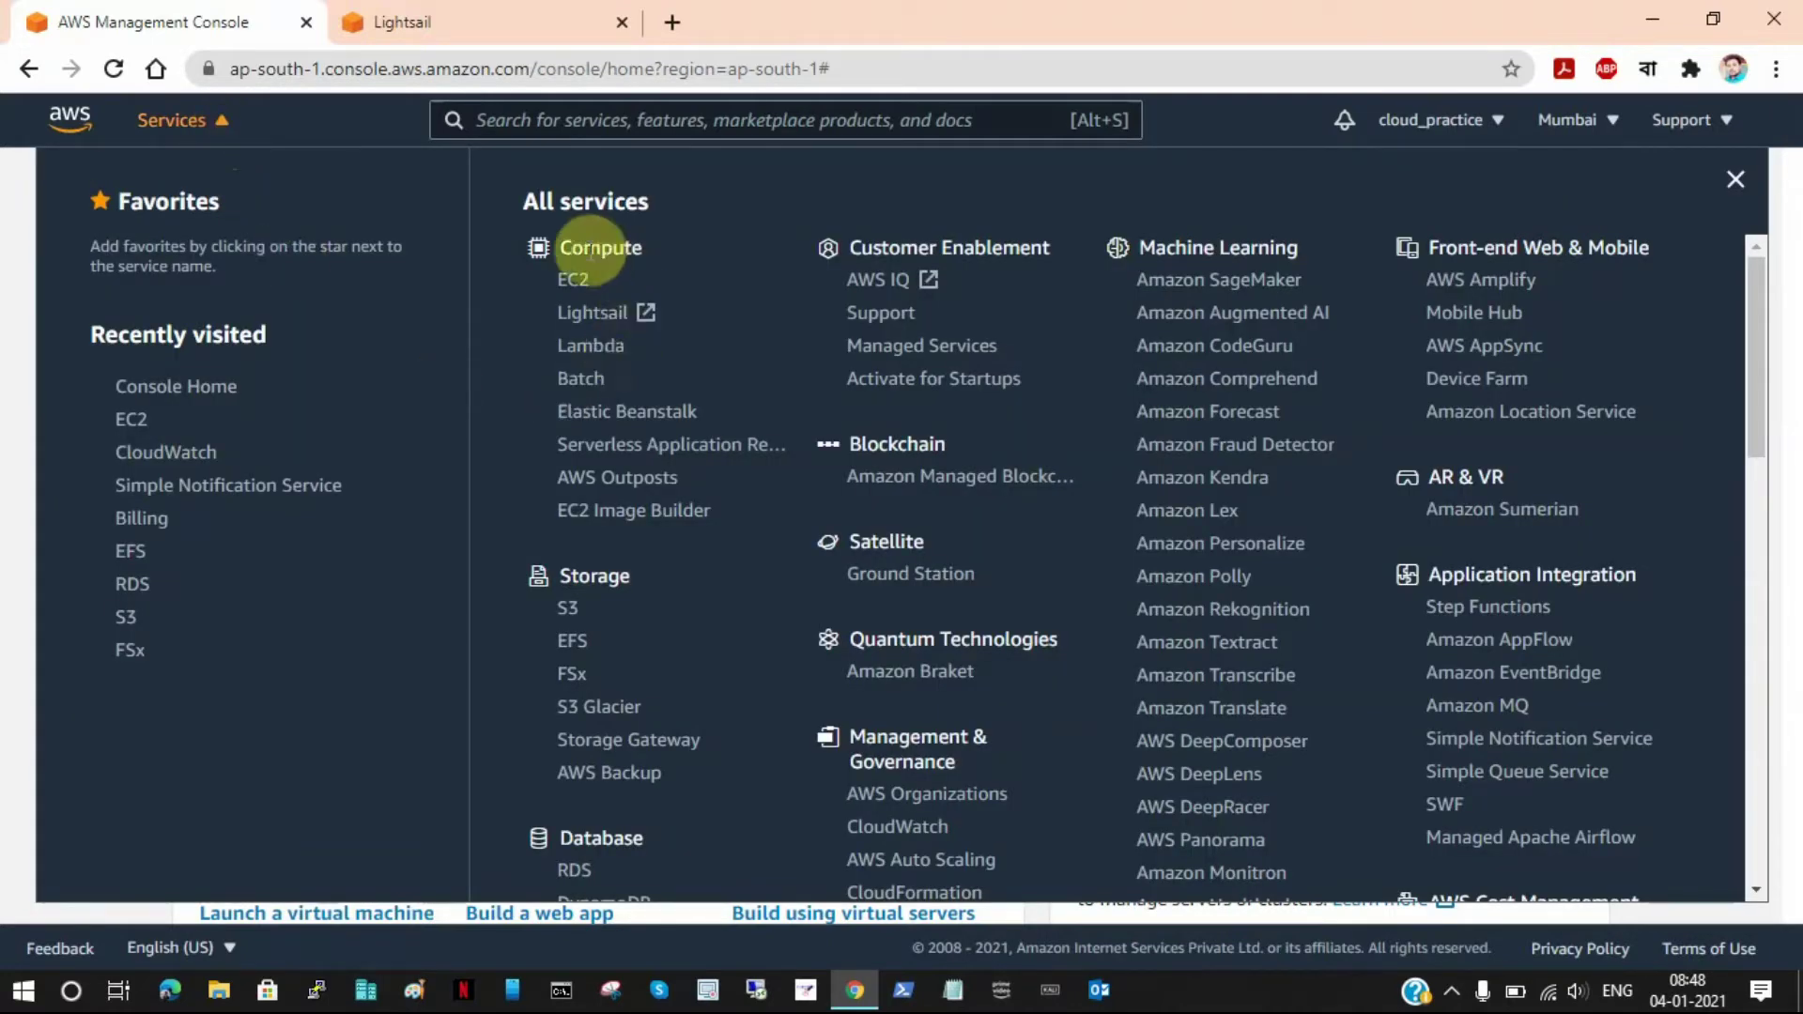
pyautogui.moveTo(570, 248); pyautogui.dragTo(640, 249)
pyautogui.doubleClick(641, 249)
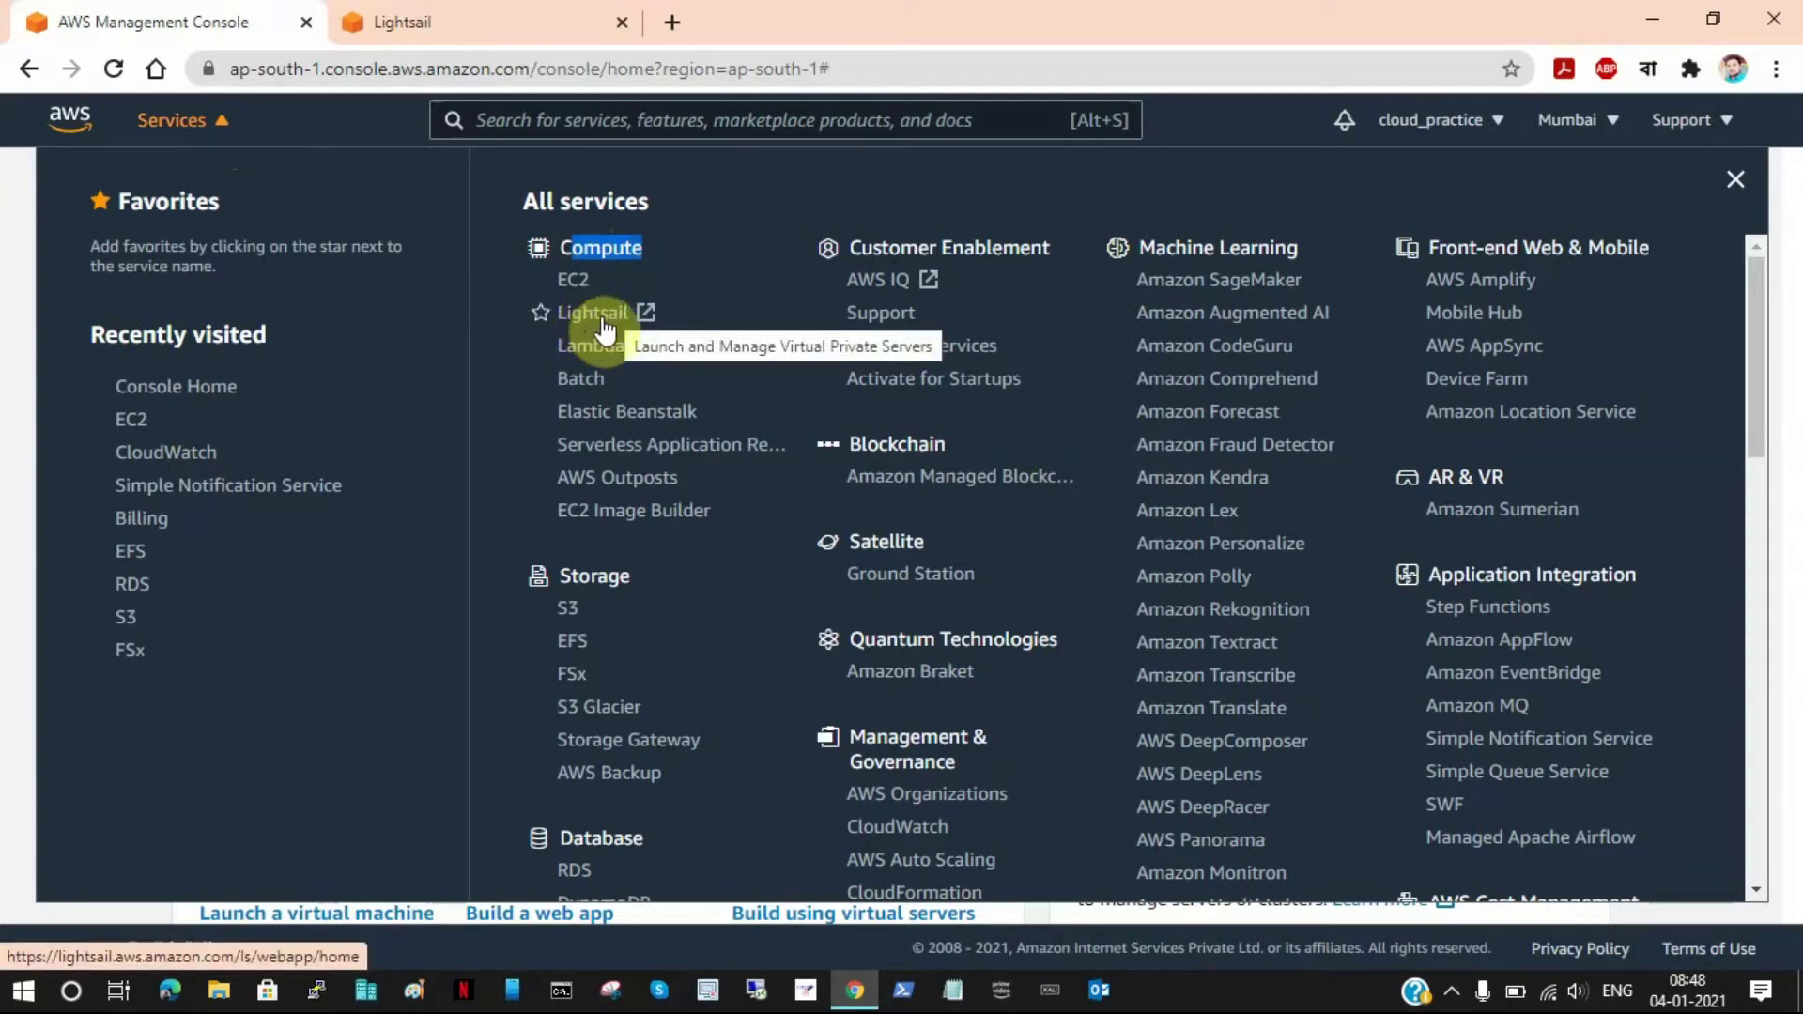
# Return to the Lightsail home page and start creating a new instance
pyautogui.click(475, 28)
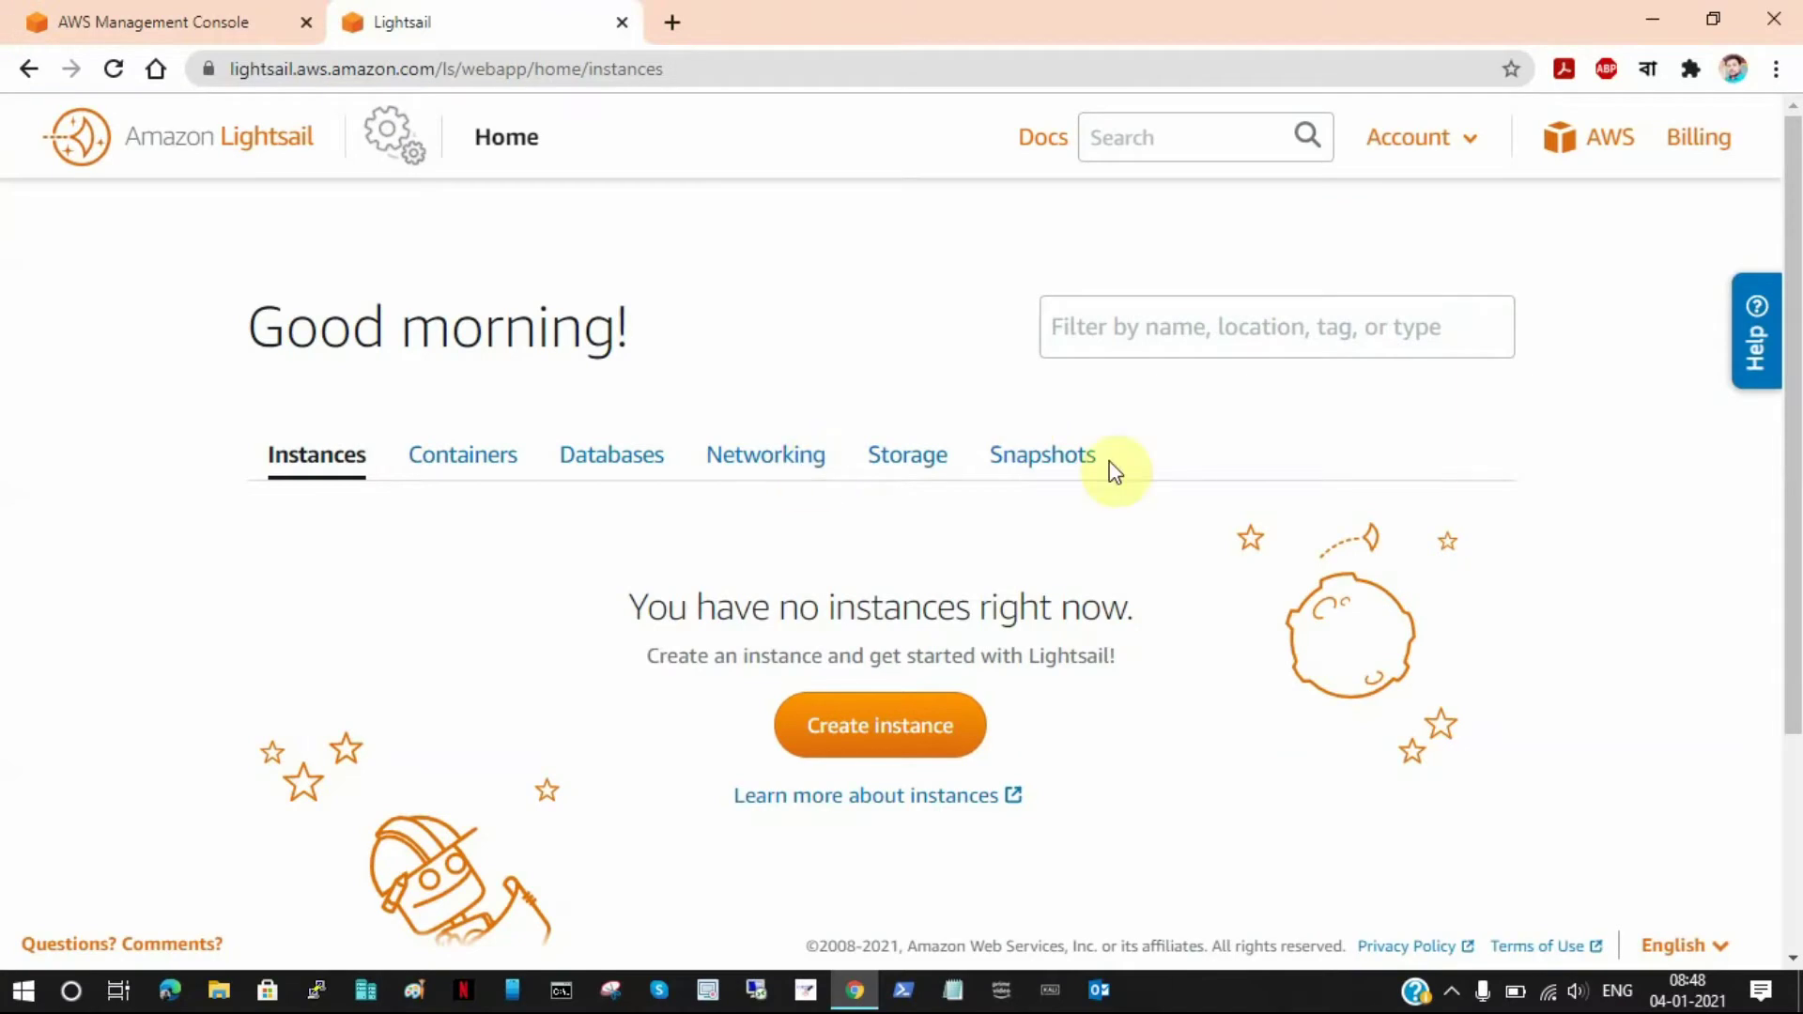
pyautogui.scroll(-2, 1282, 495)
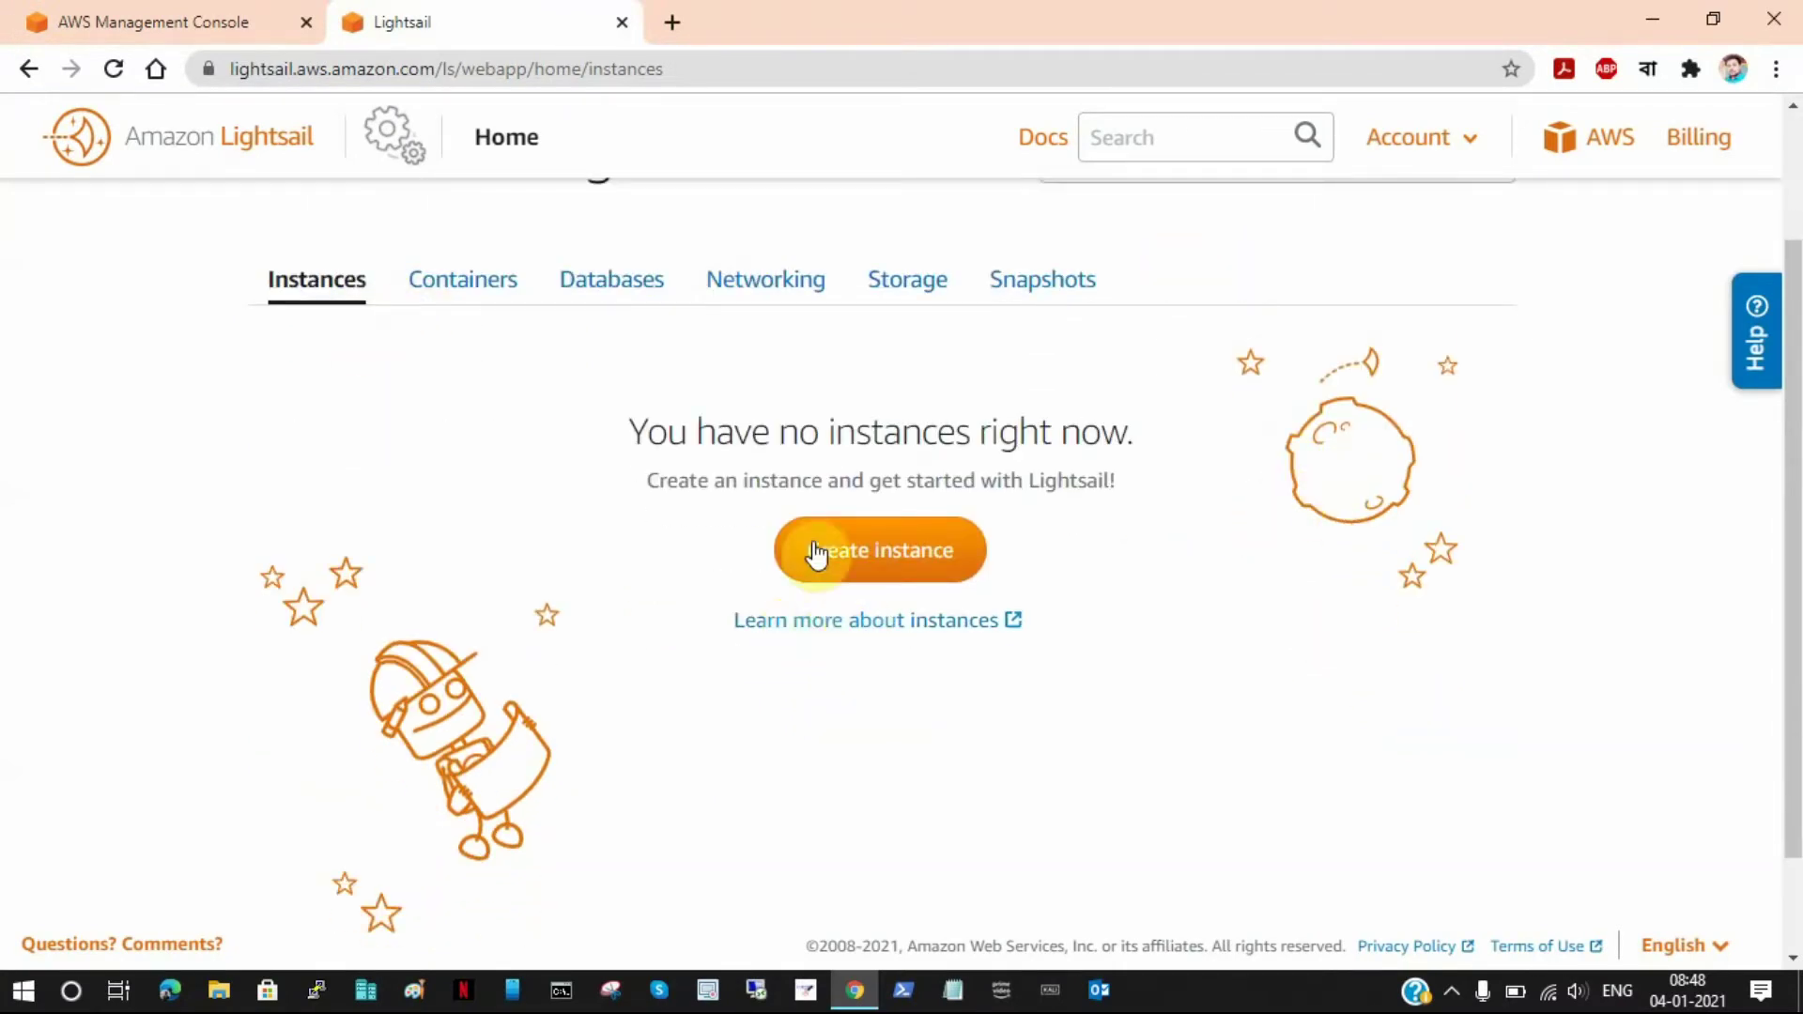
pyautogui.click(890, 568)
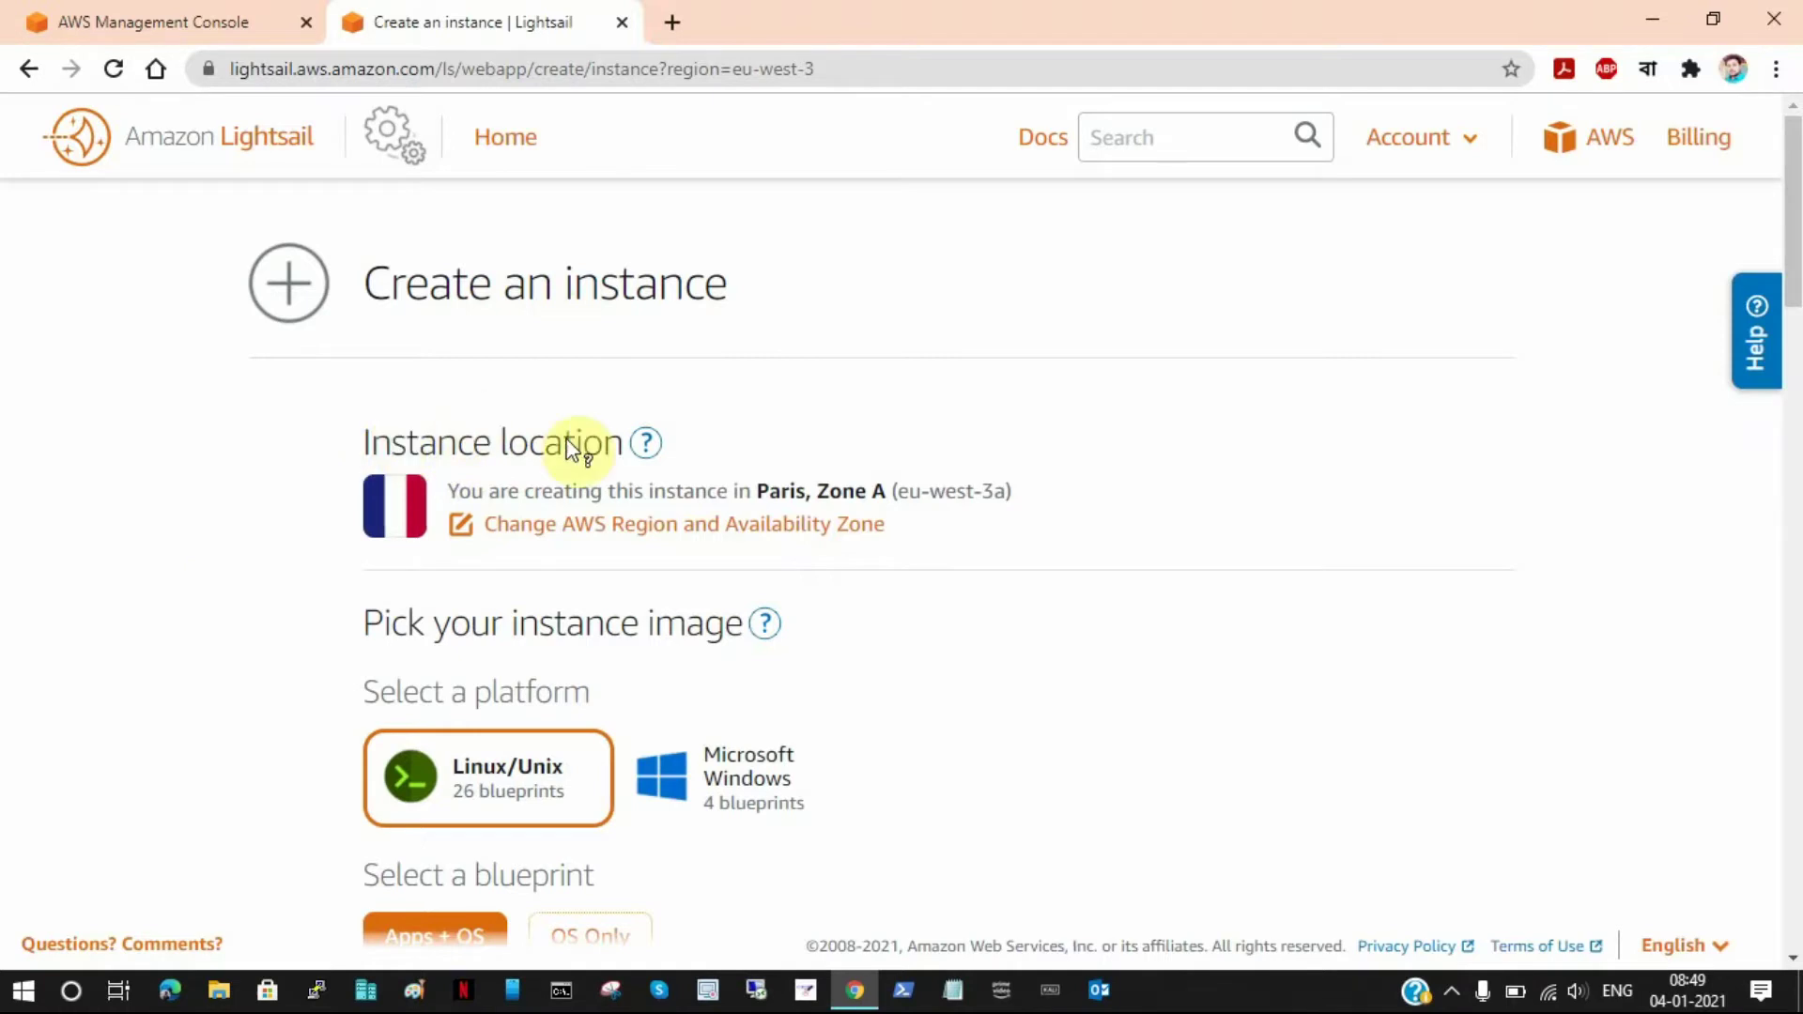
# Change the instance's AWS Region to Mumbai (ap-south-1)
pyautogui.doubleClick(770, 492)
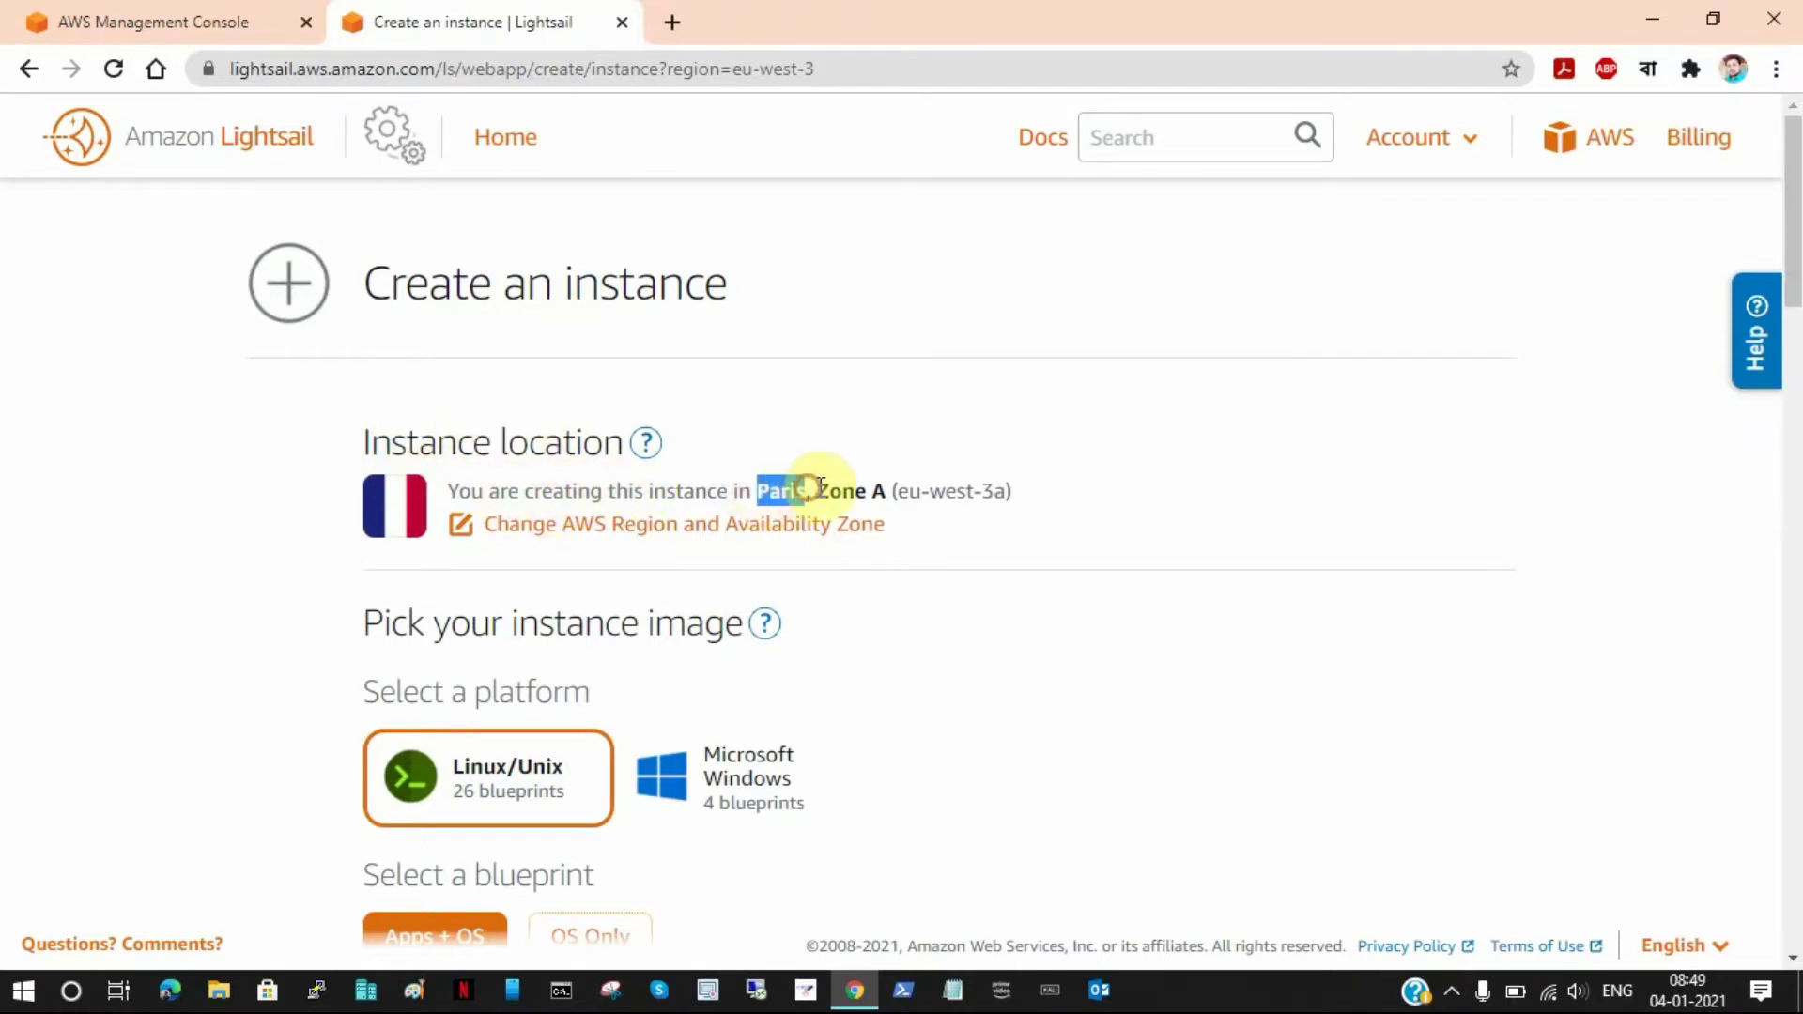
pyautogui.click(611, 543)
pyautogui.scroll(-2, 310, 604)
pyautogui.tripleClick(759, 573)
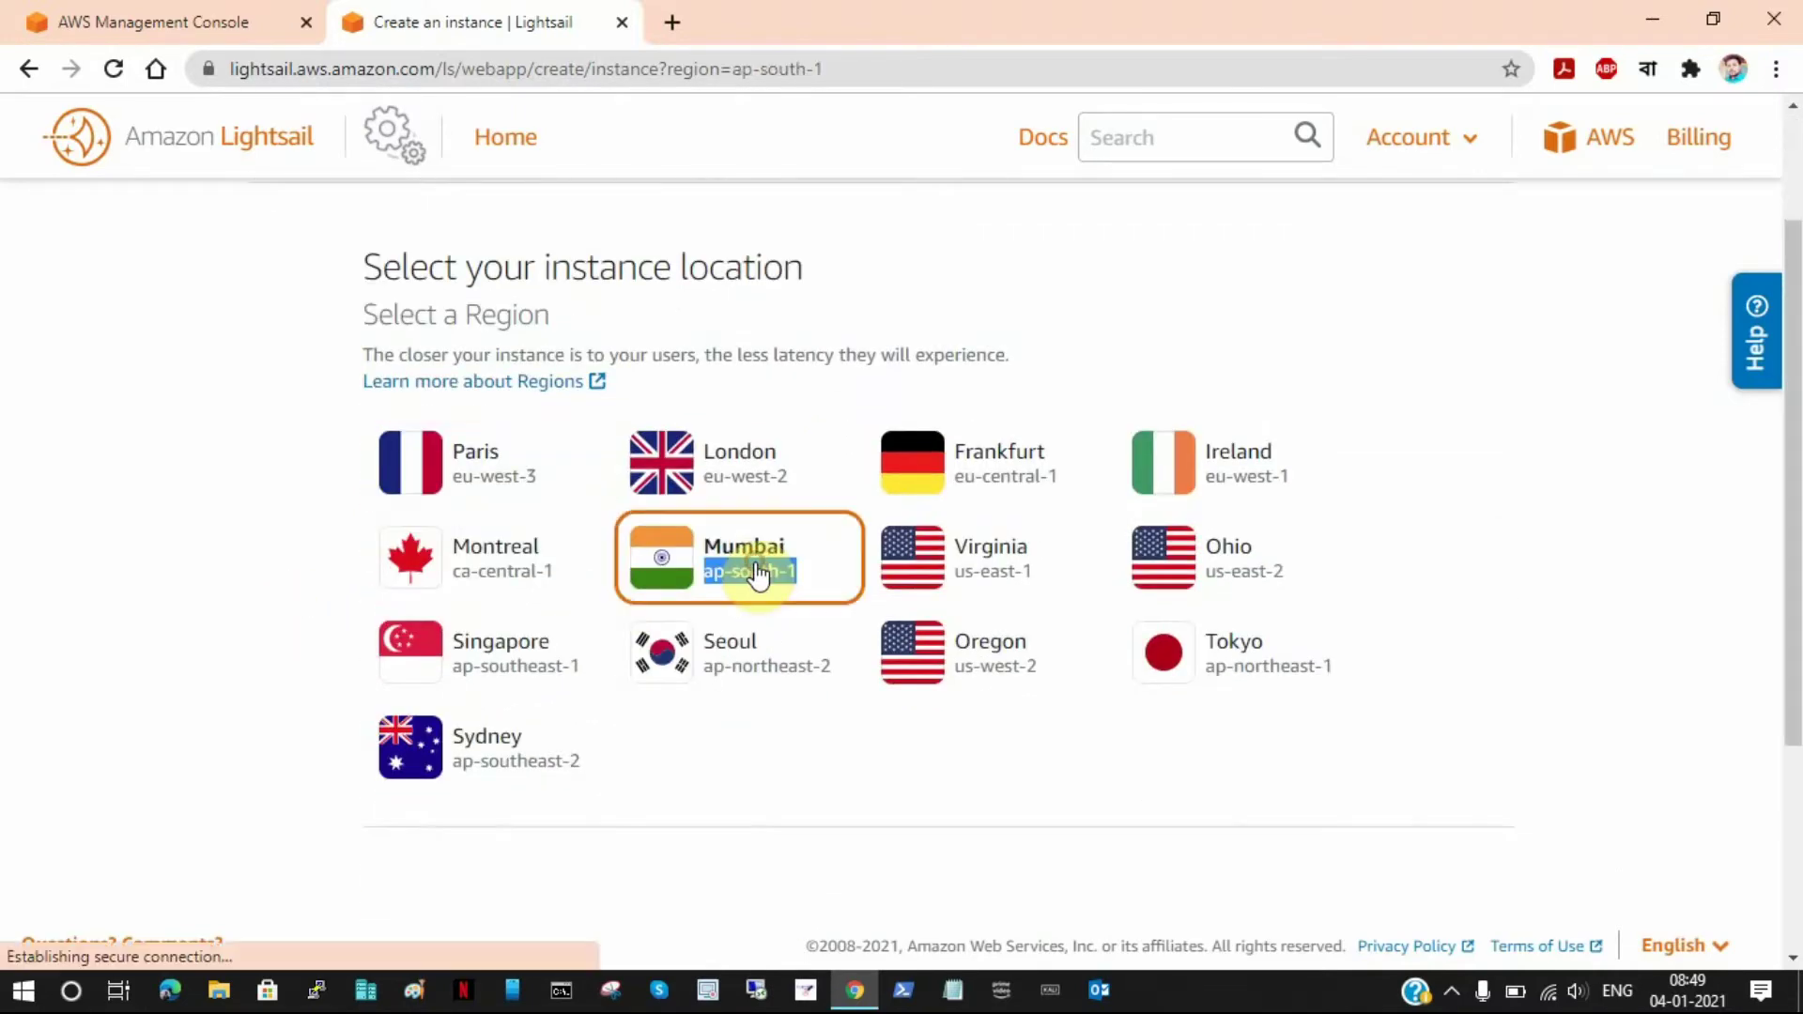
pyautogui.click(206, 551)
pyautogui.scroll(-2, 195, 592)
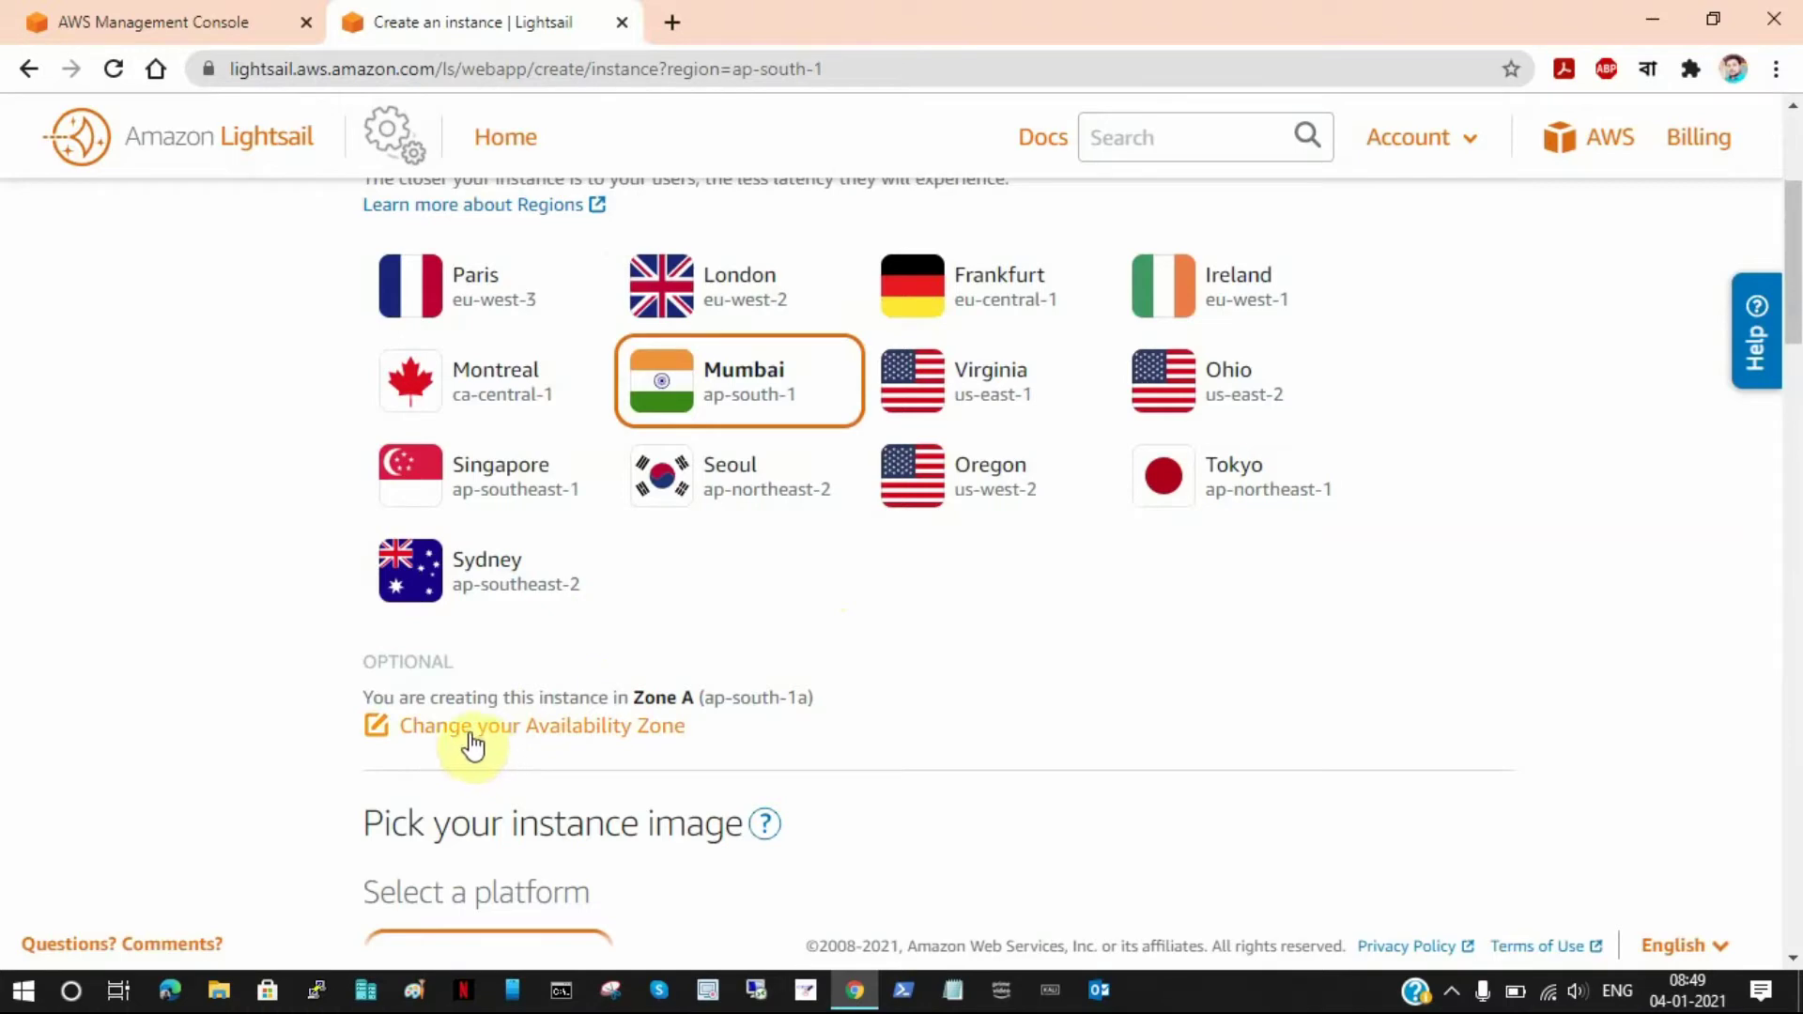
# Show the availability zone choices for the instance in the Mumbai region and review them
pyautogui.click(550, 742)
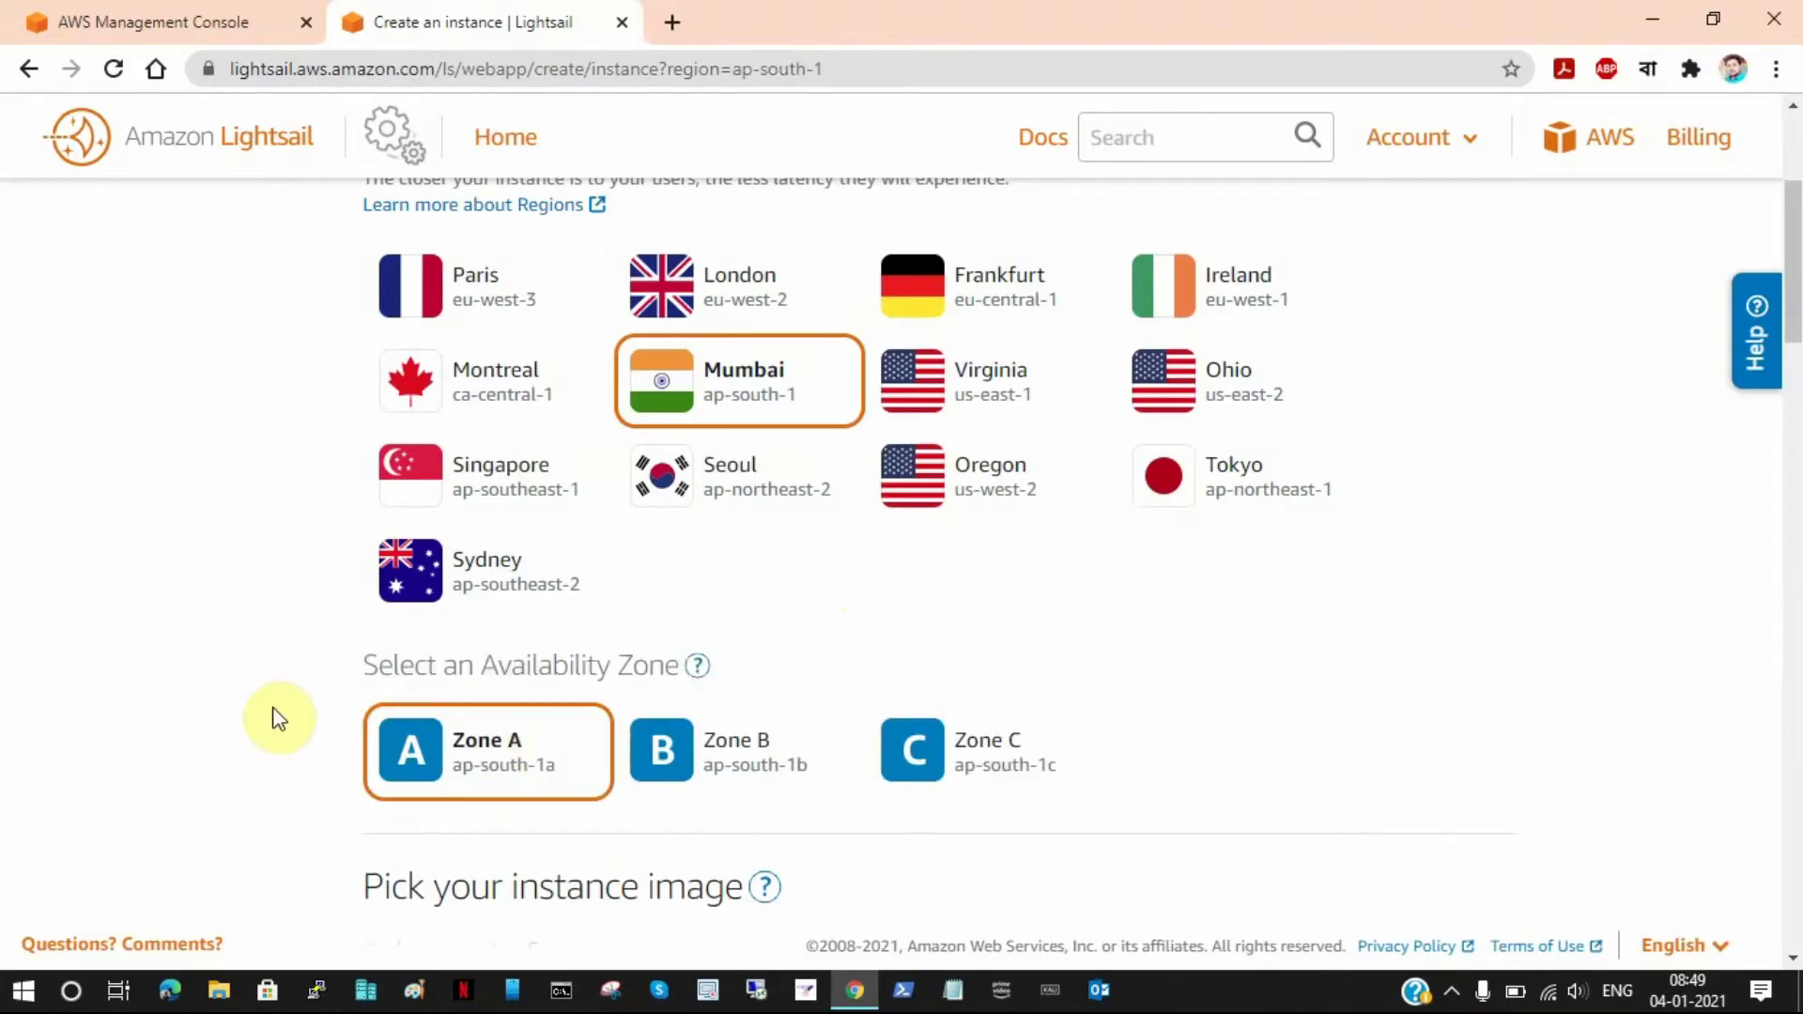
pyautogui.scroll(-2, 273, 696)
pyautogui.scroll(2, 645, 620)
pyautogui.scroll(-2, 769, 627)
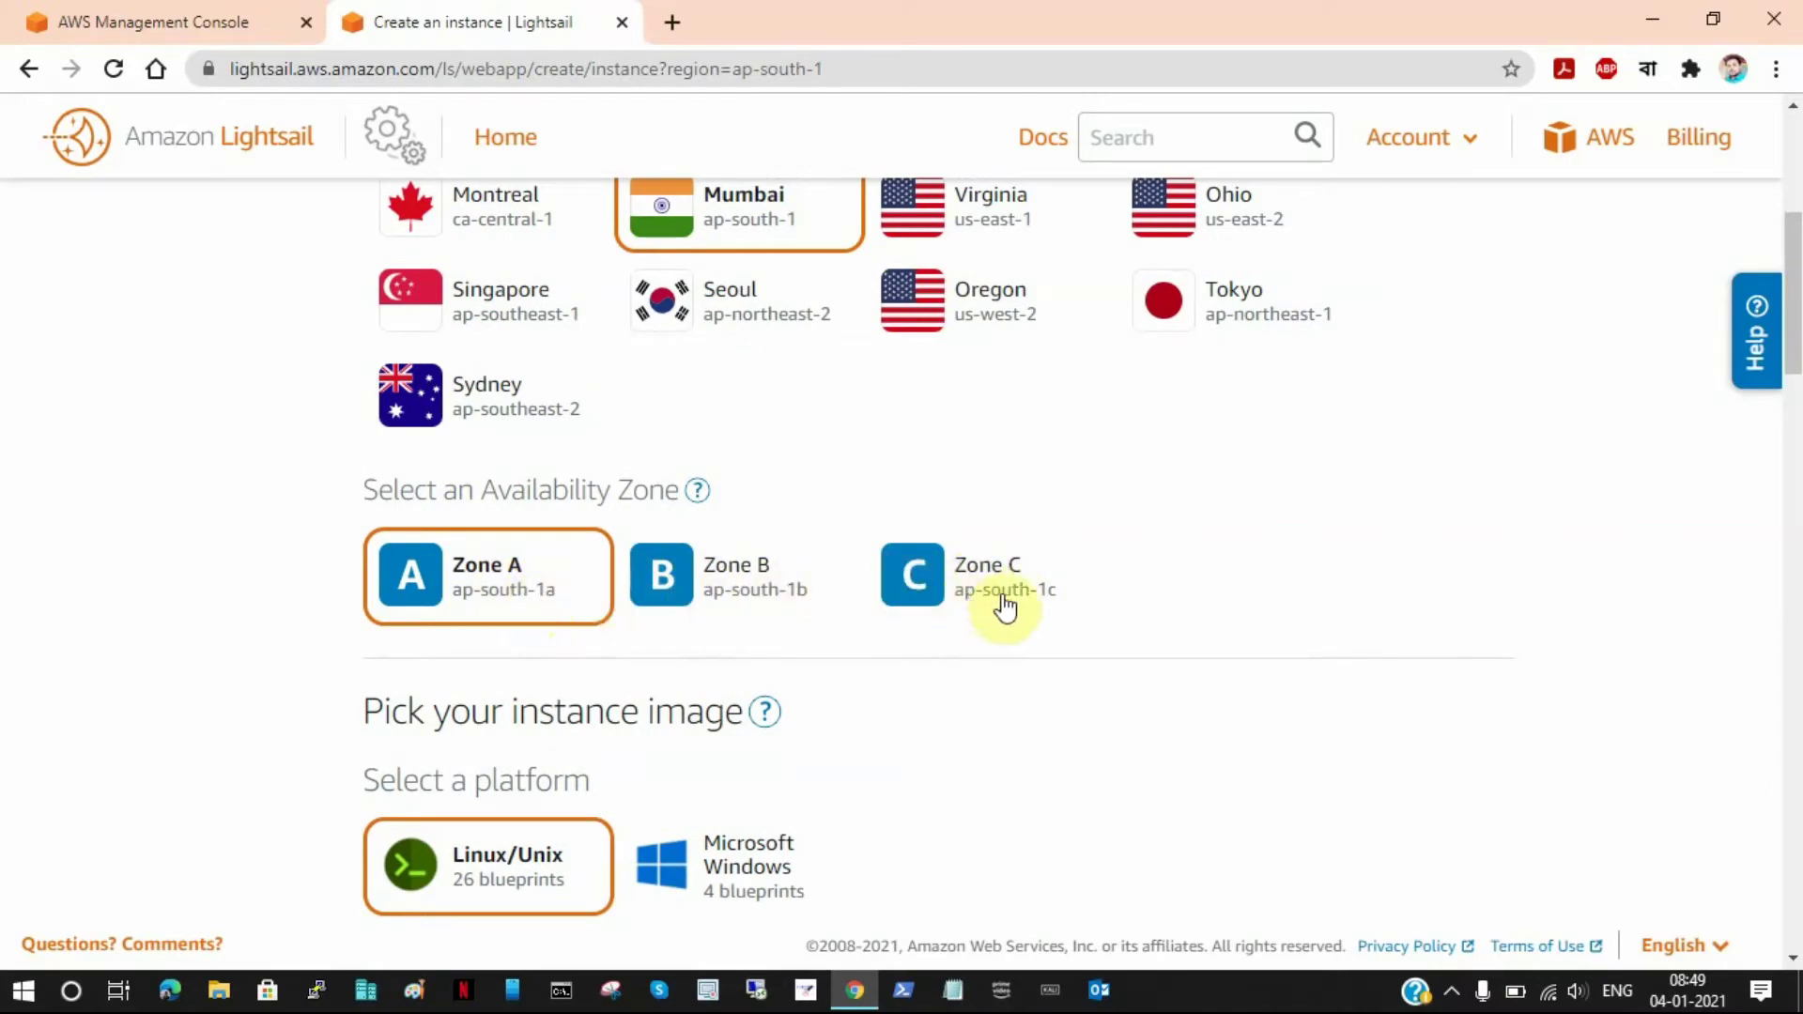
pyautogui.scroll(2, 939, 564)
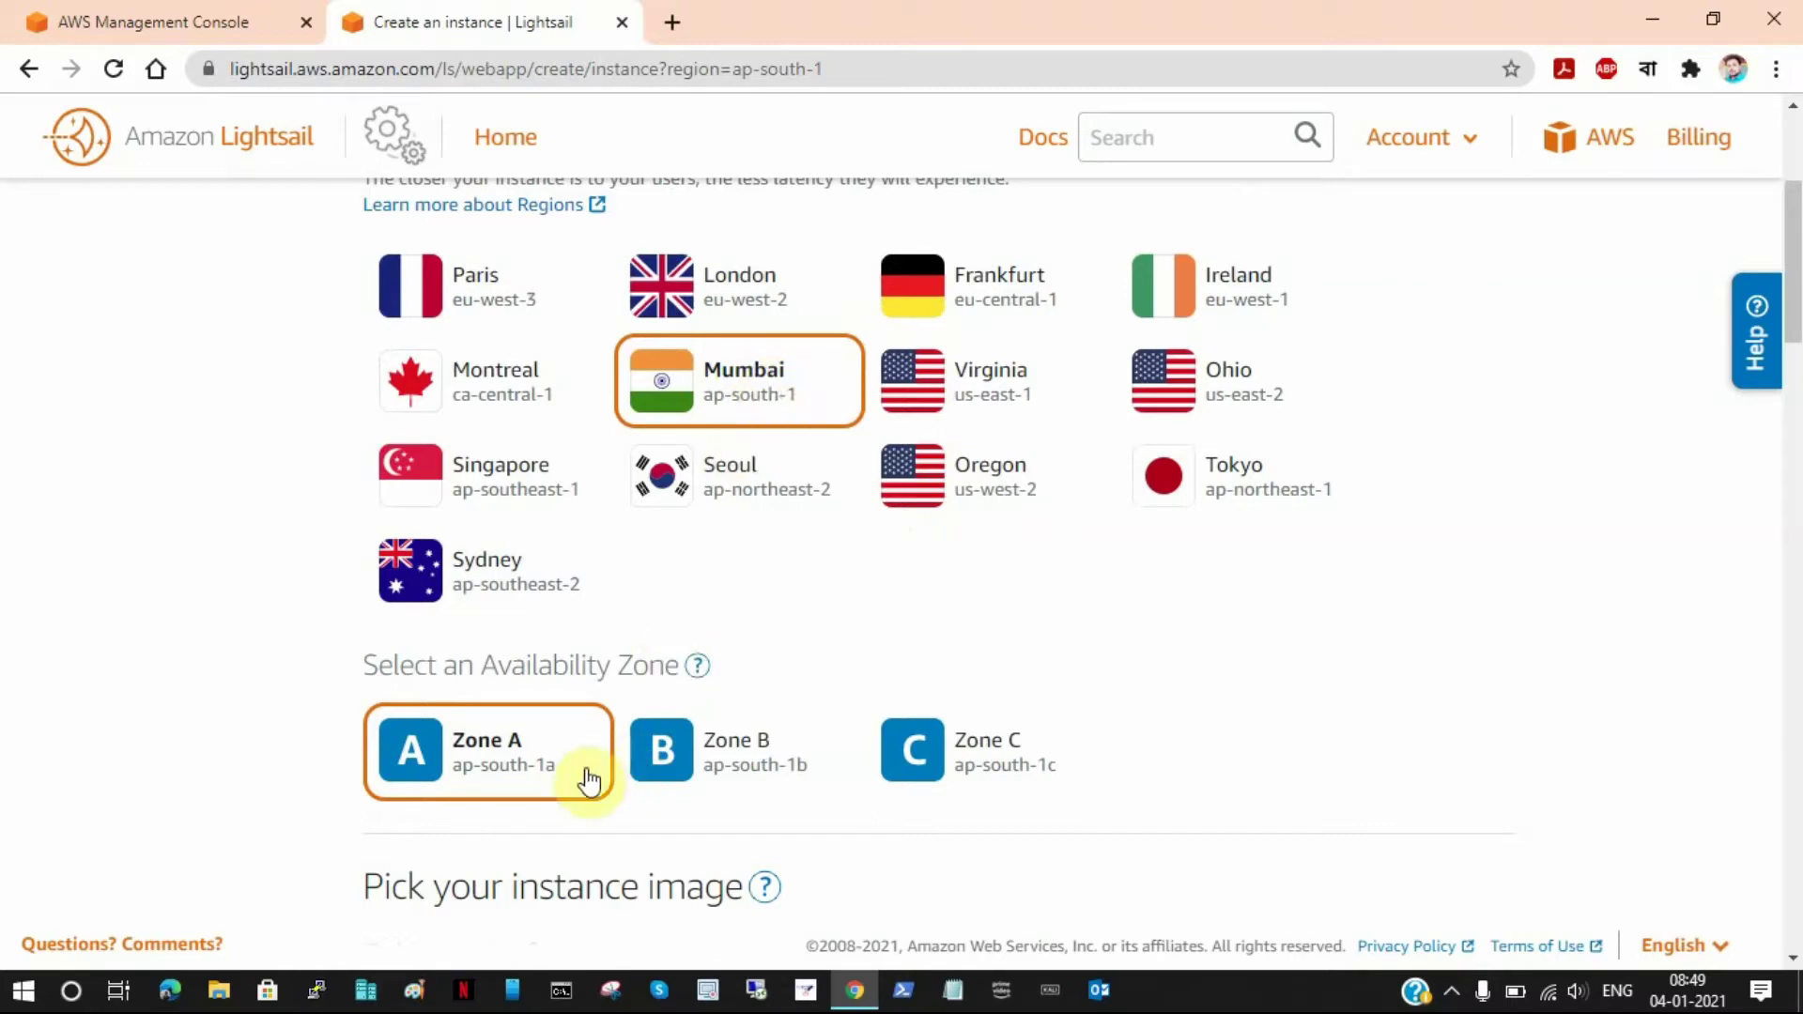
pyautogui.scroll(-2, 305, 723)
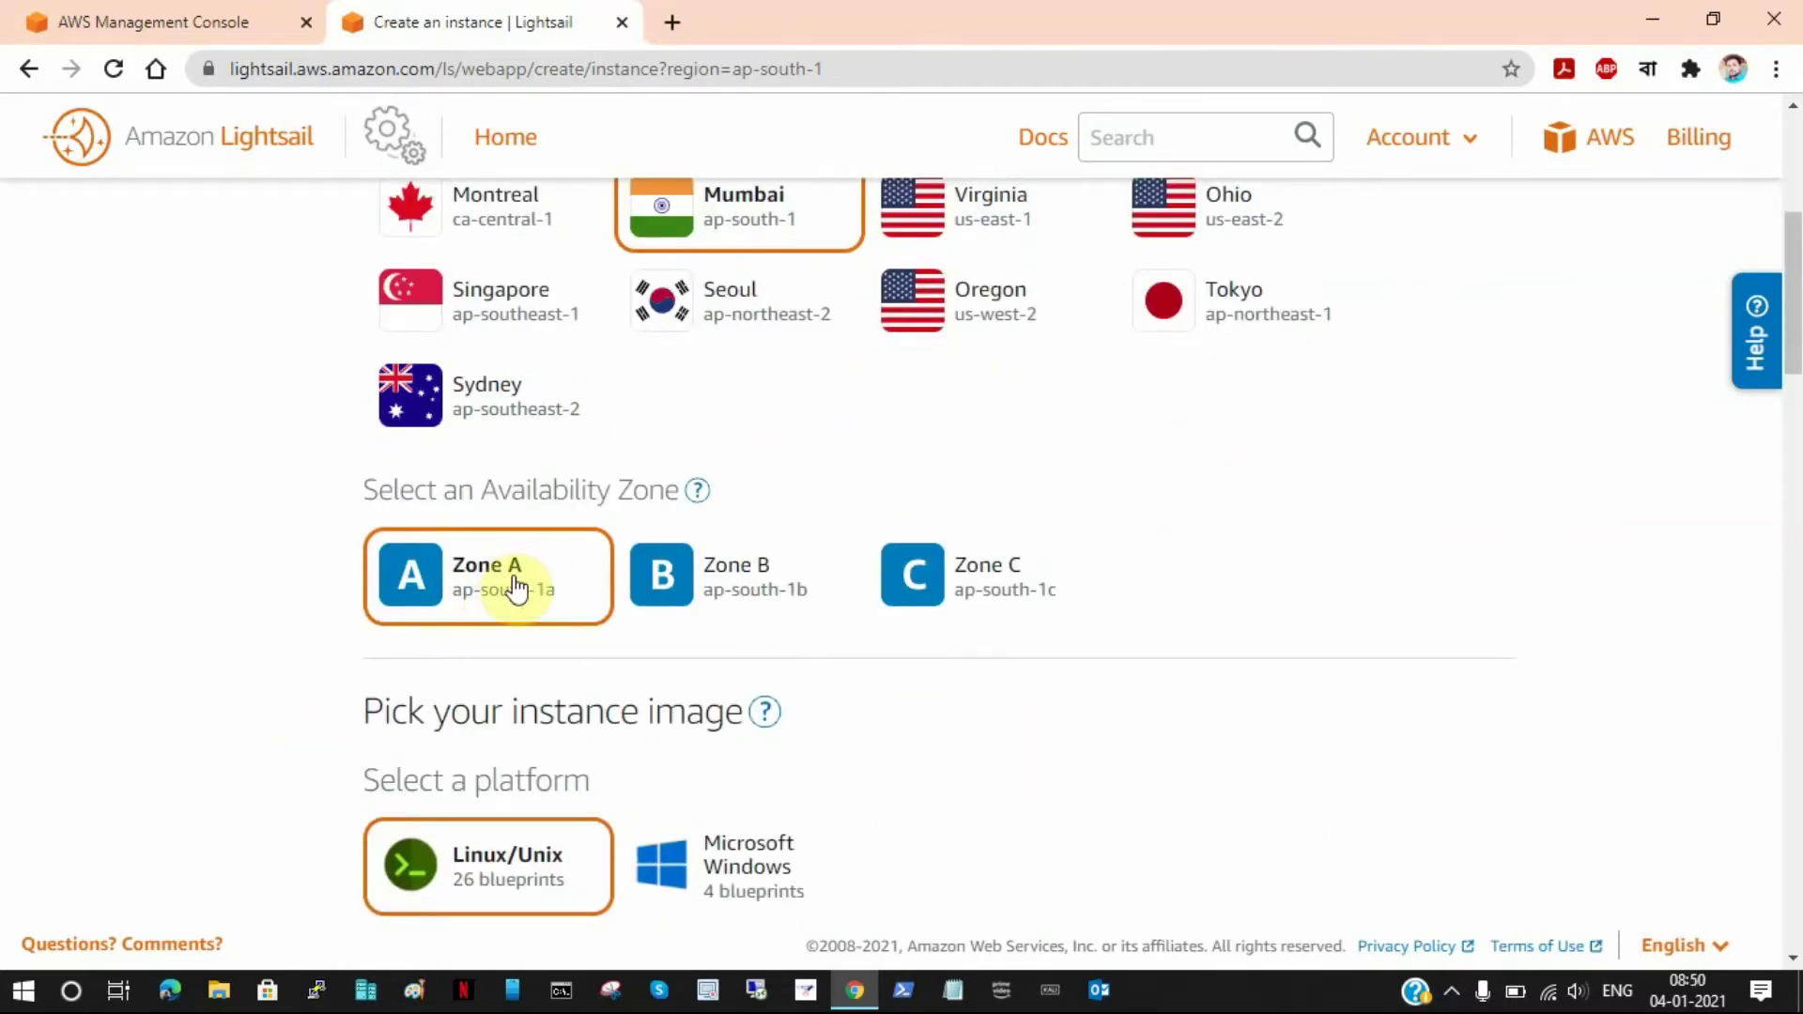
# Review the Linux/Unix platform's blueprints by viewing the OS Only choices and returning to the Apps + OS list
pyautogui.scroll(-4, 302, 604)
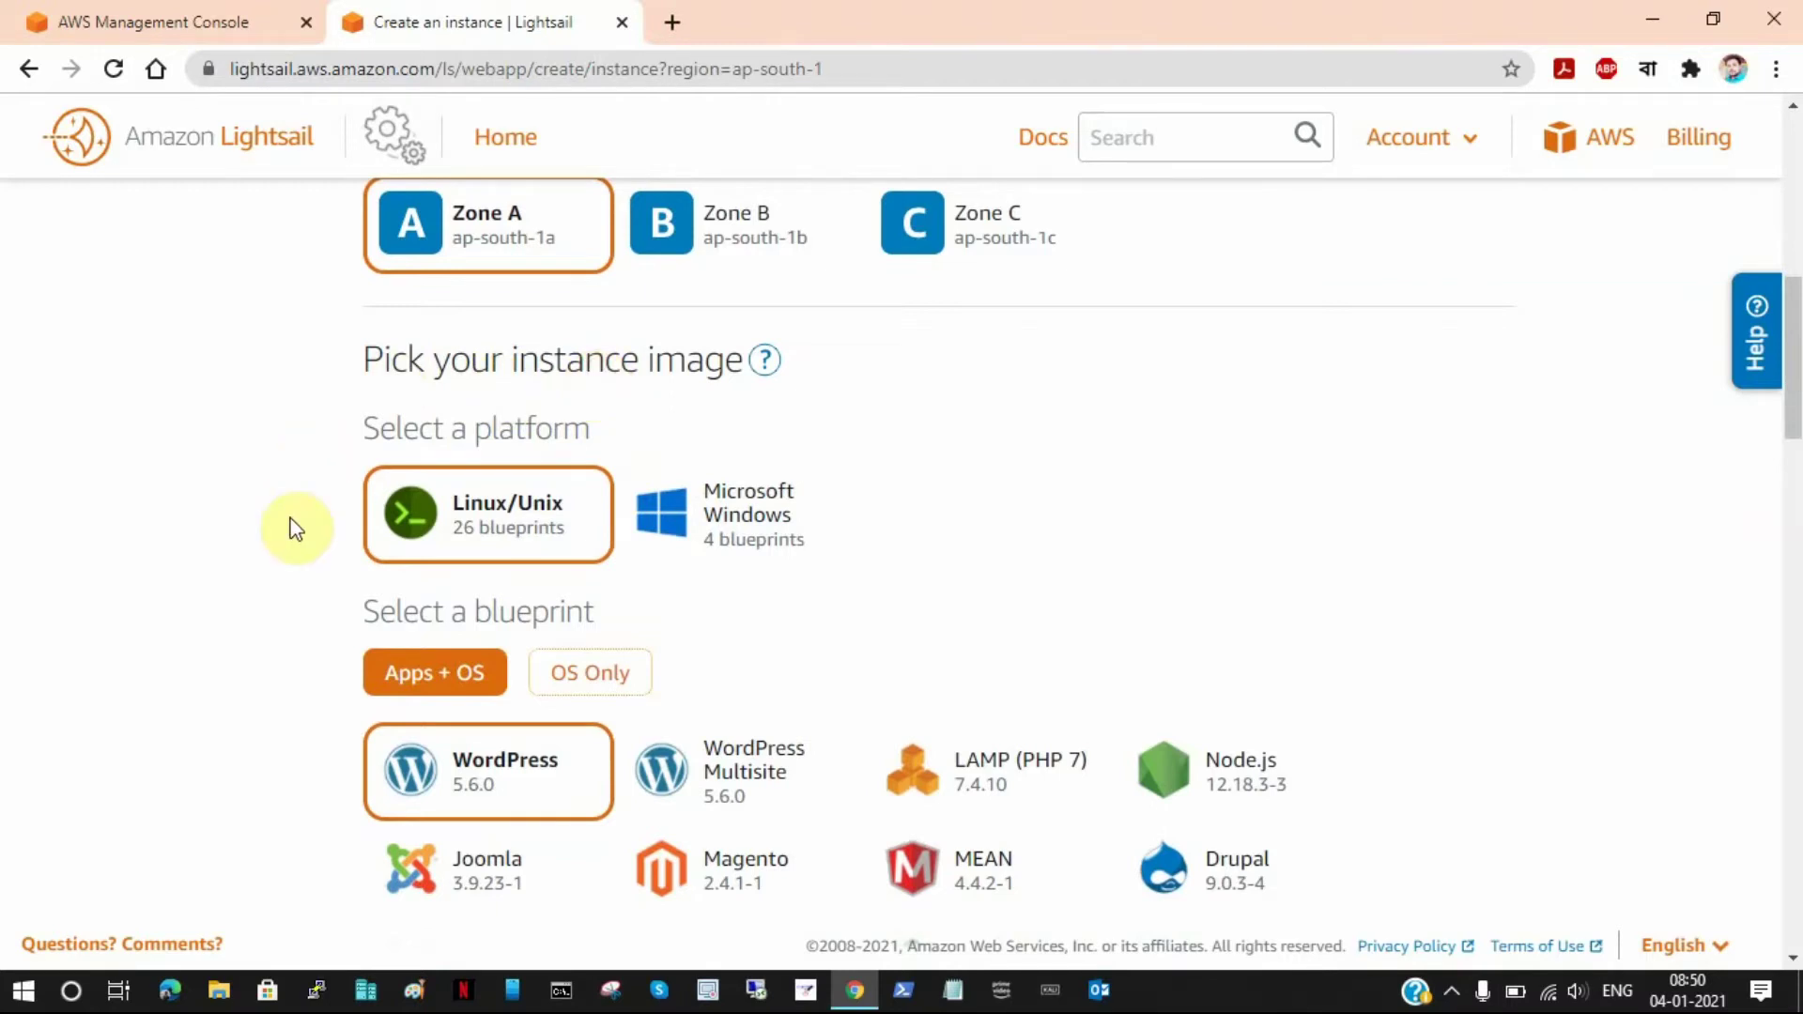
pyautogui.scroll(-2, 297, 528)
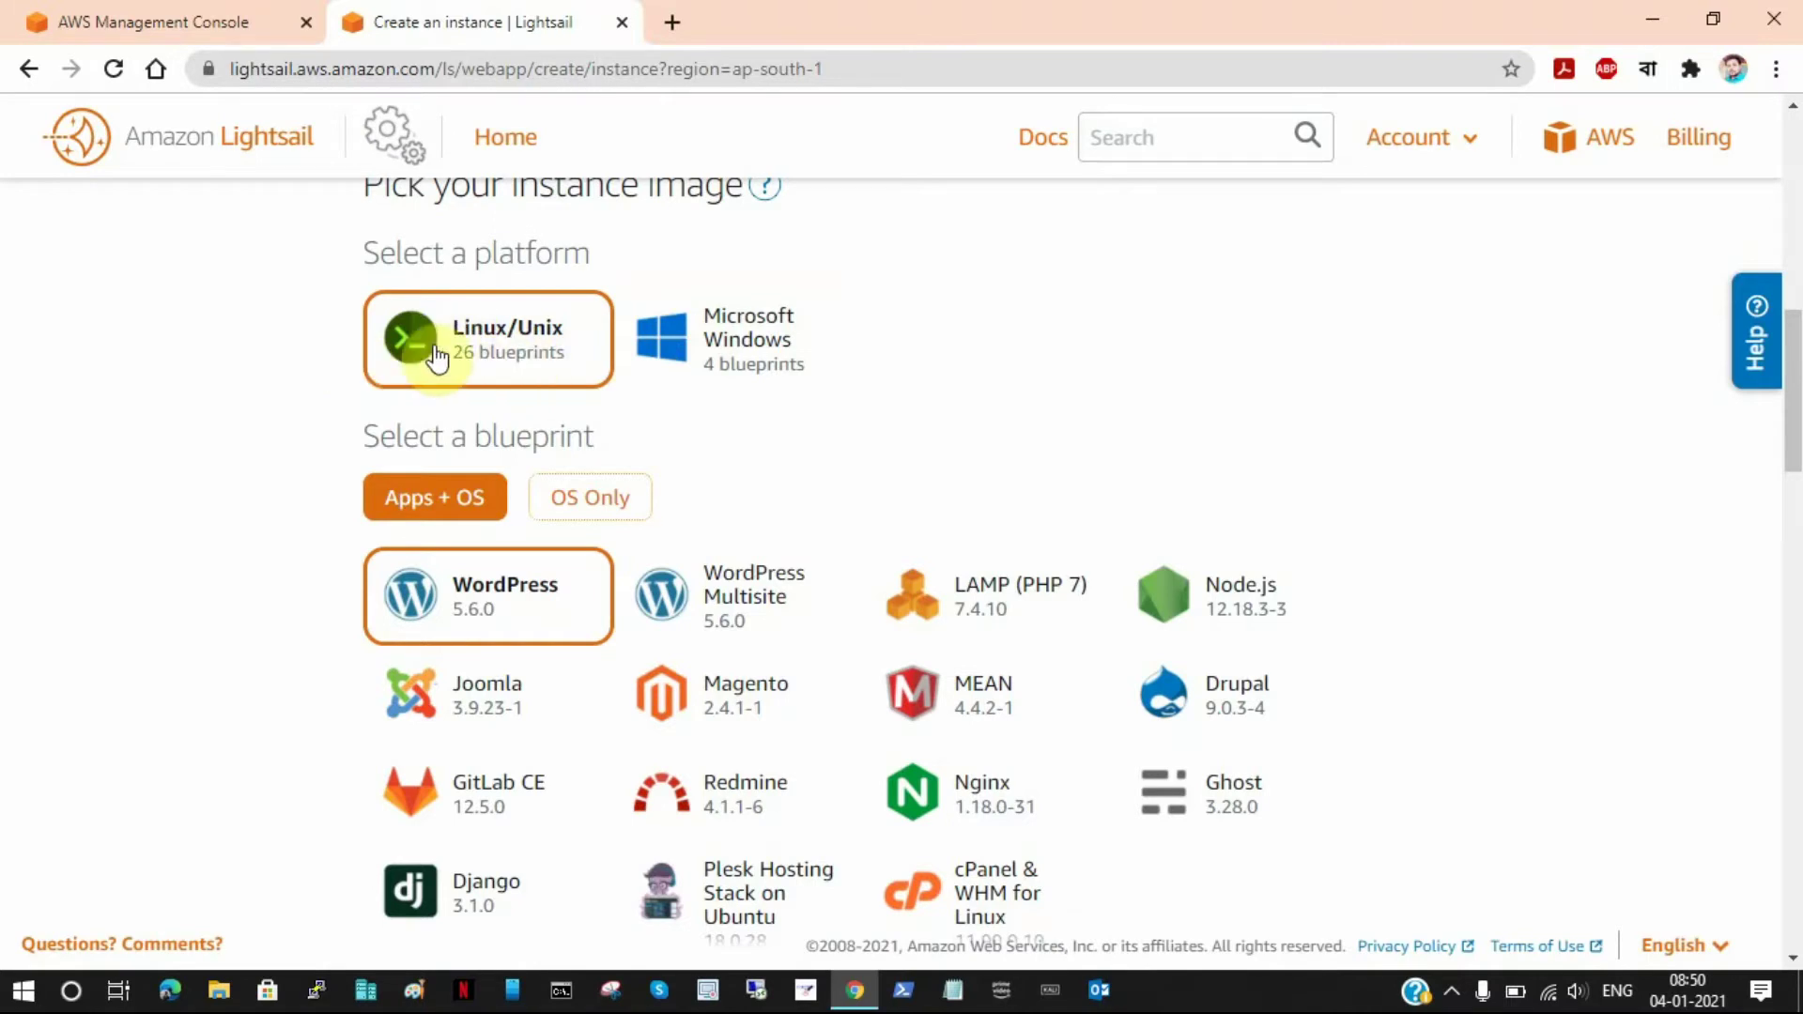
pyautogui.scroll(-2, 299, 475)
pyautogui.moveTo(371, 261); pyautogui.dragTo(585, 261)
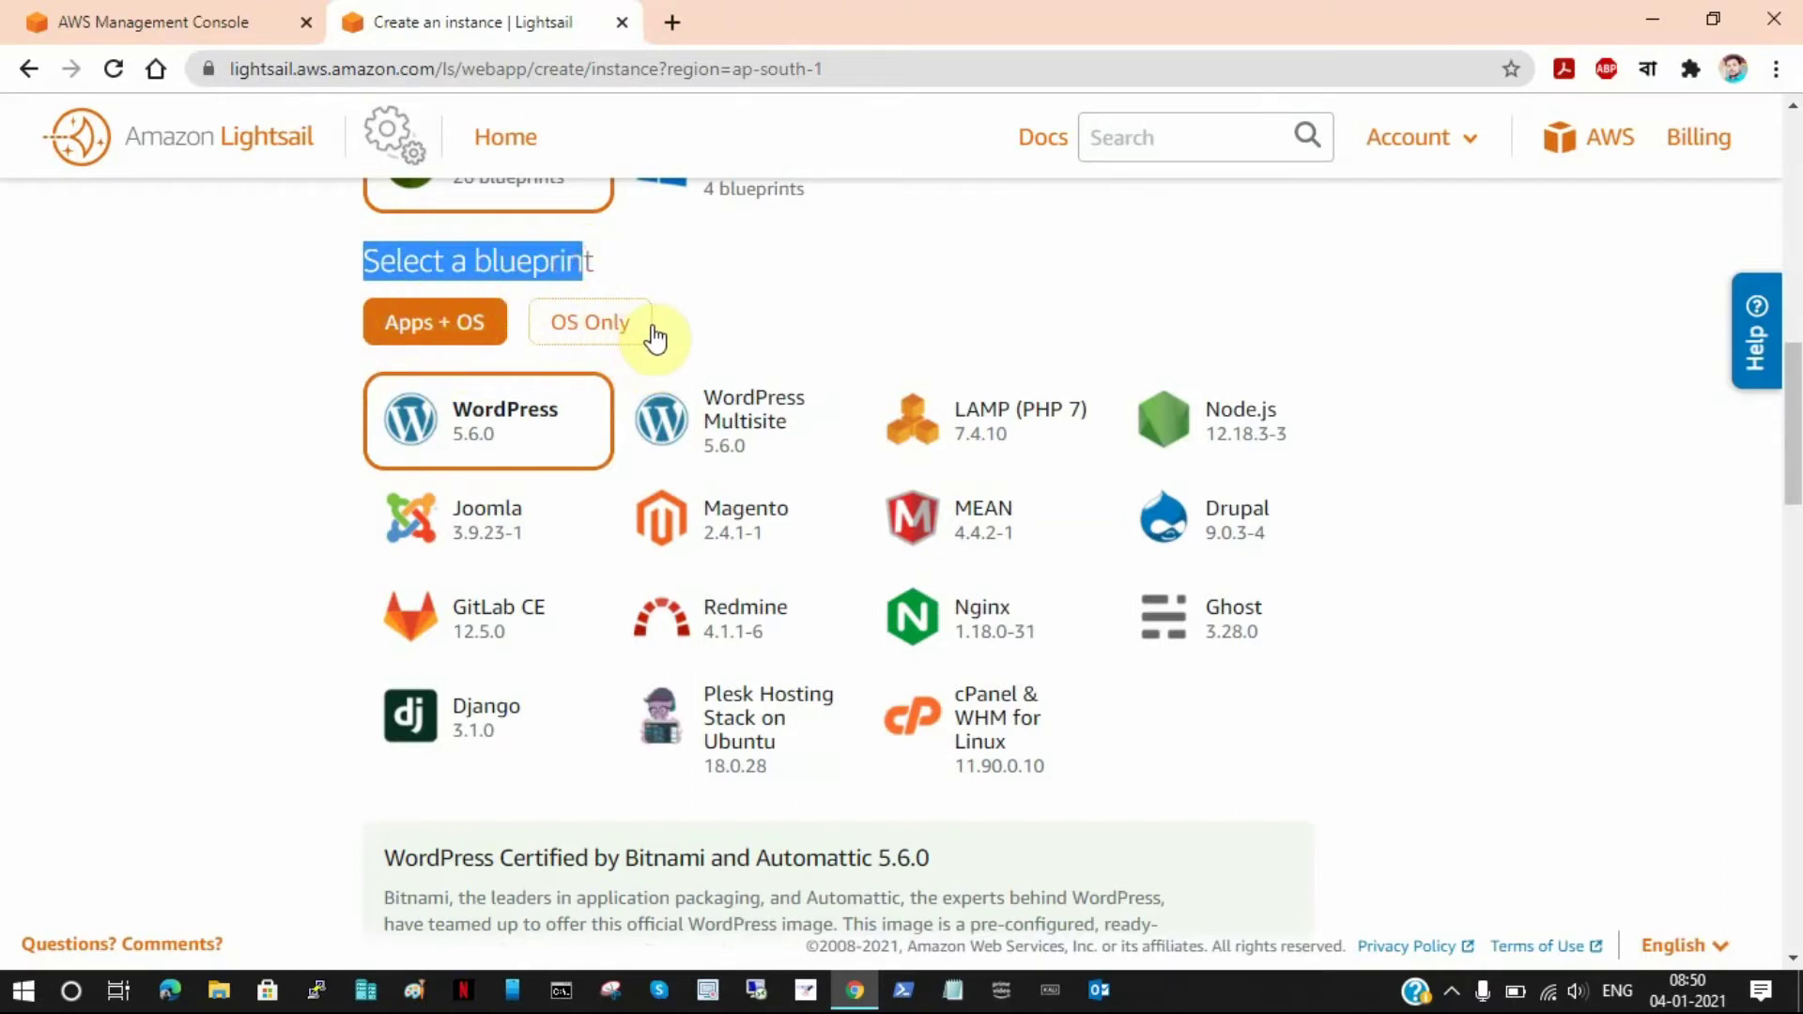
pyautogui.click(602, 333)
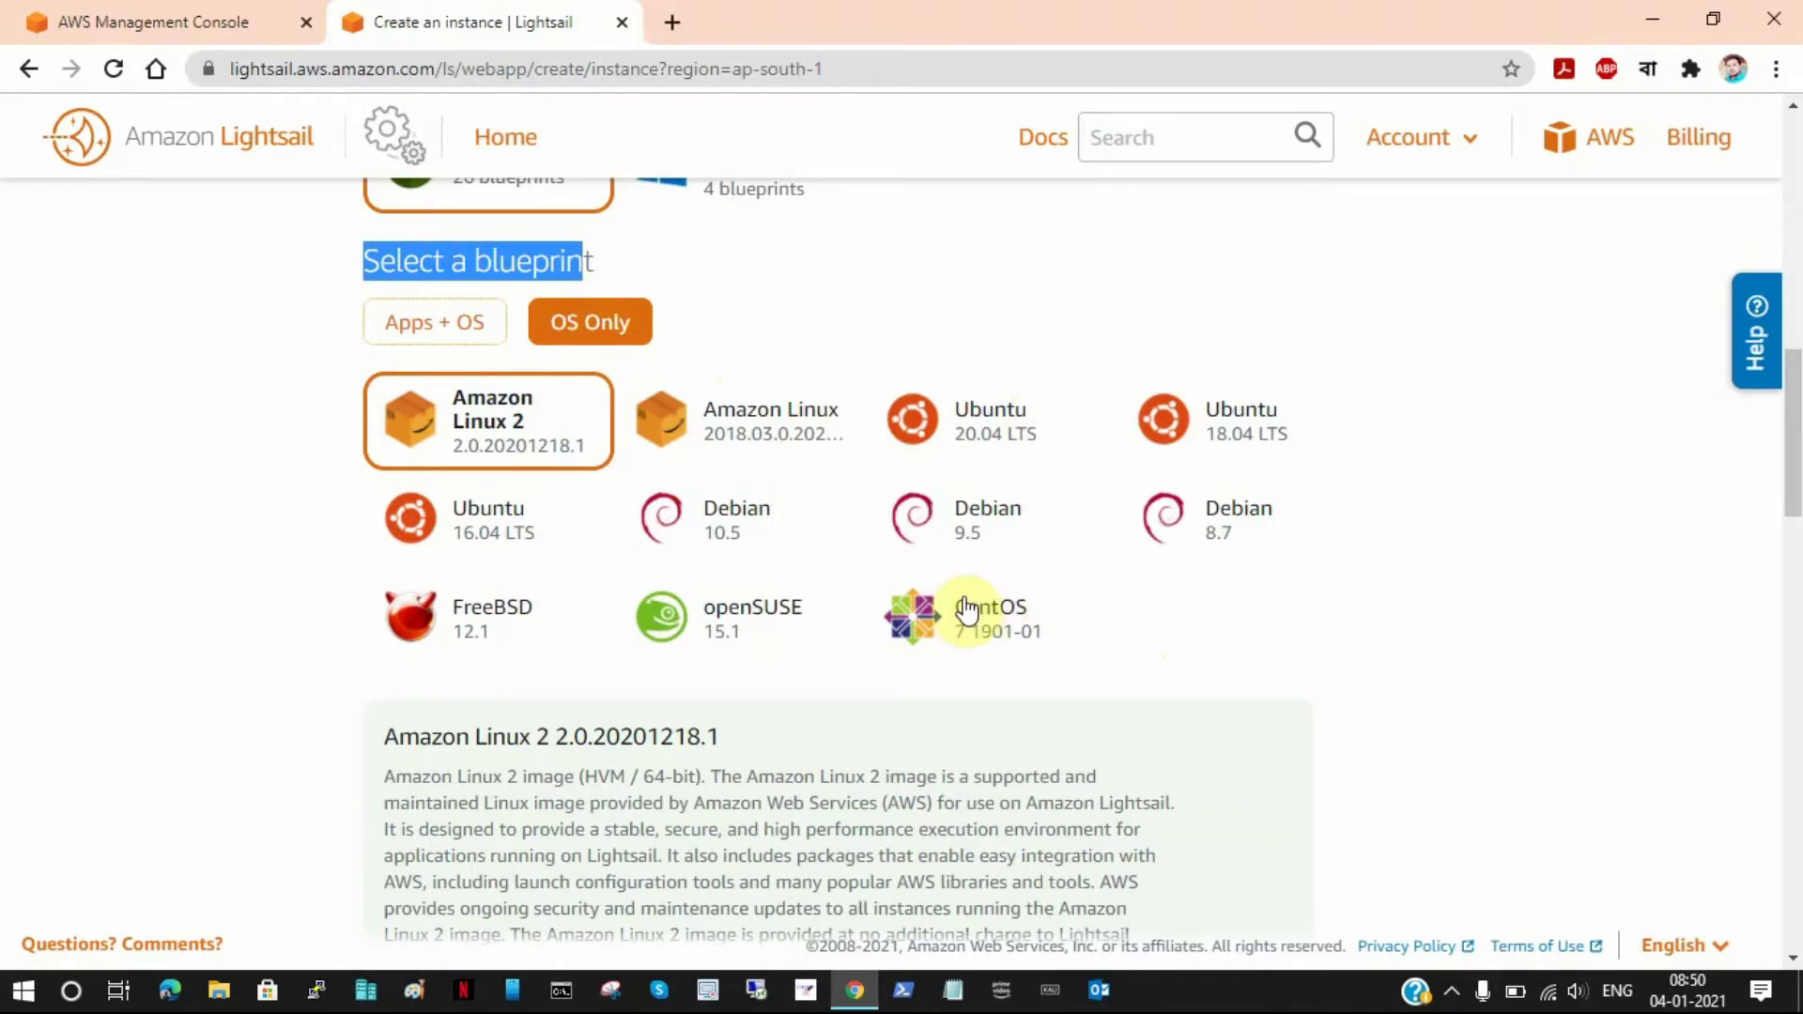
pyautogui.click(447, 334)
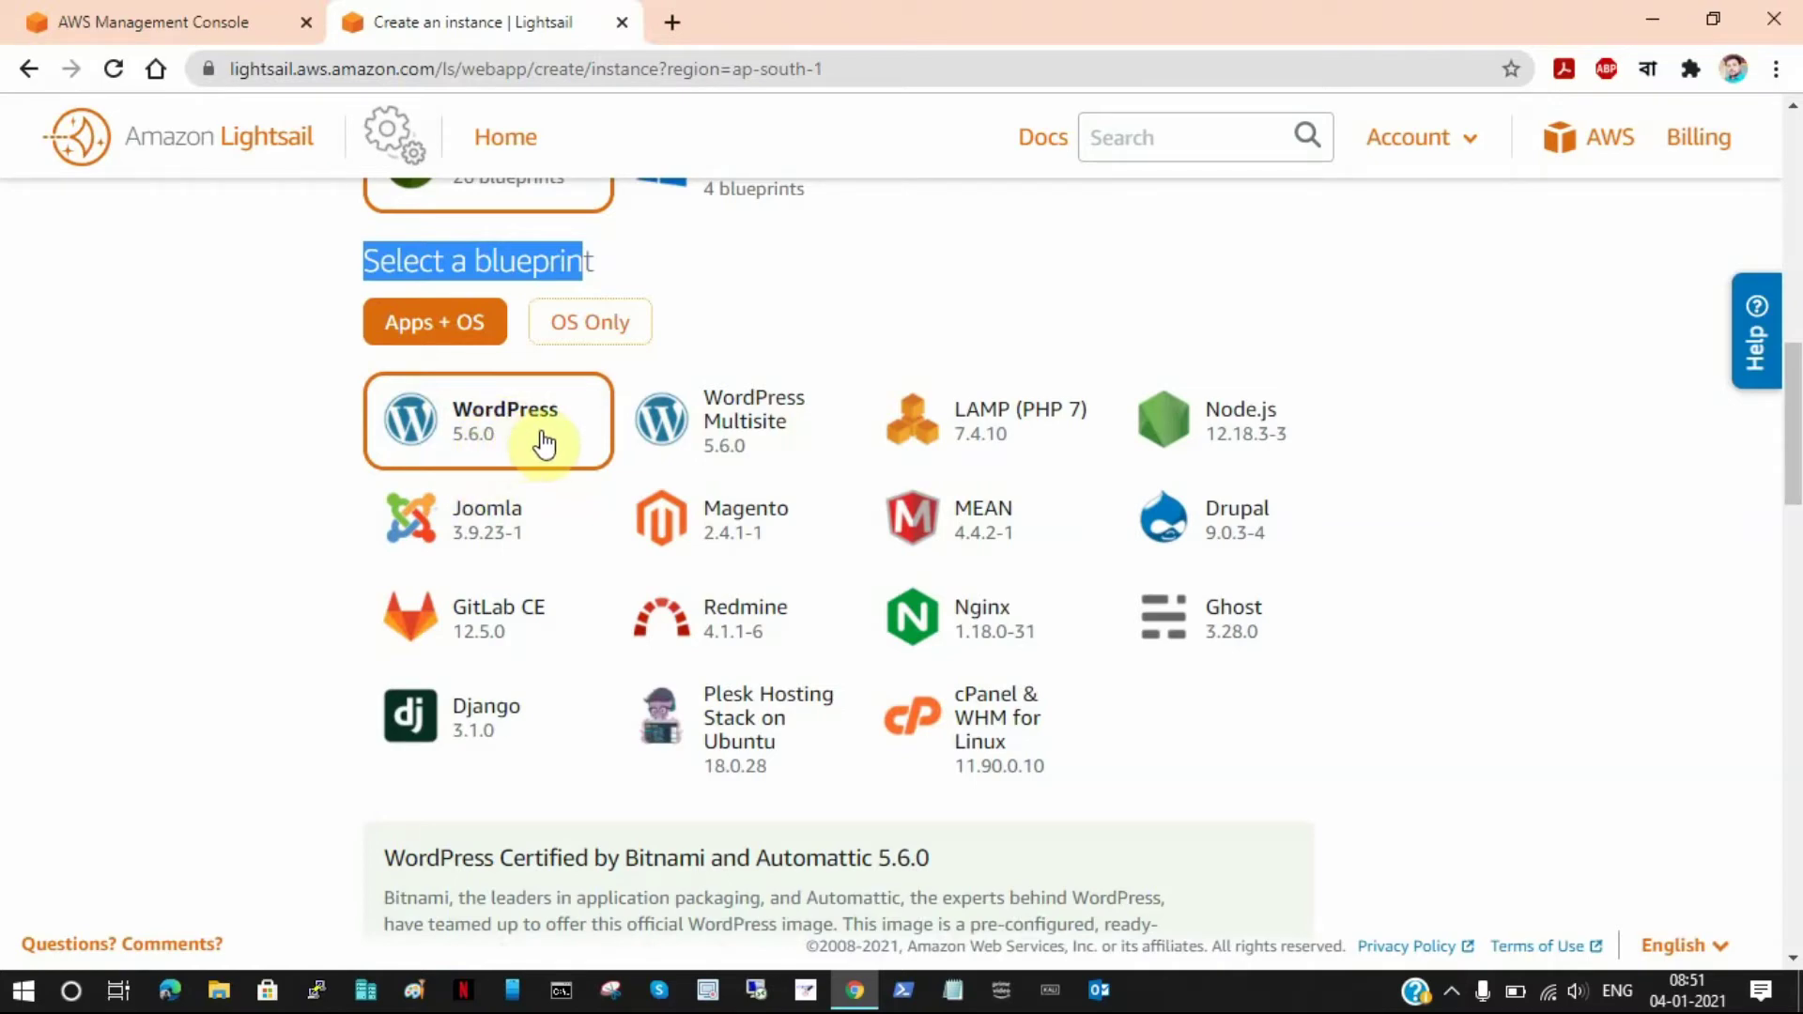
pyautogui.click(288, 495)
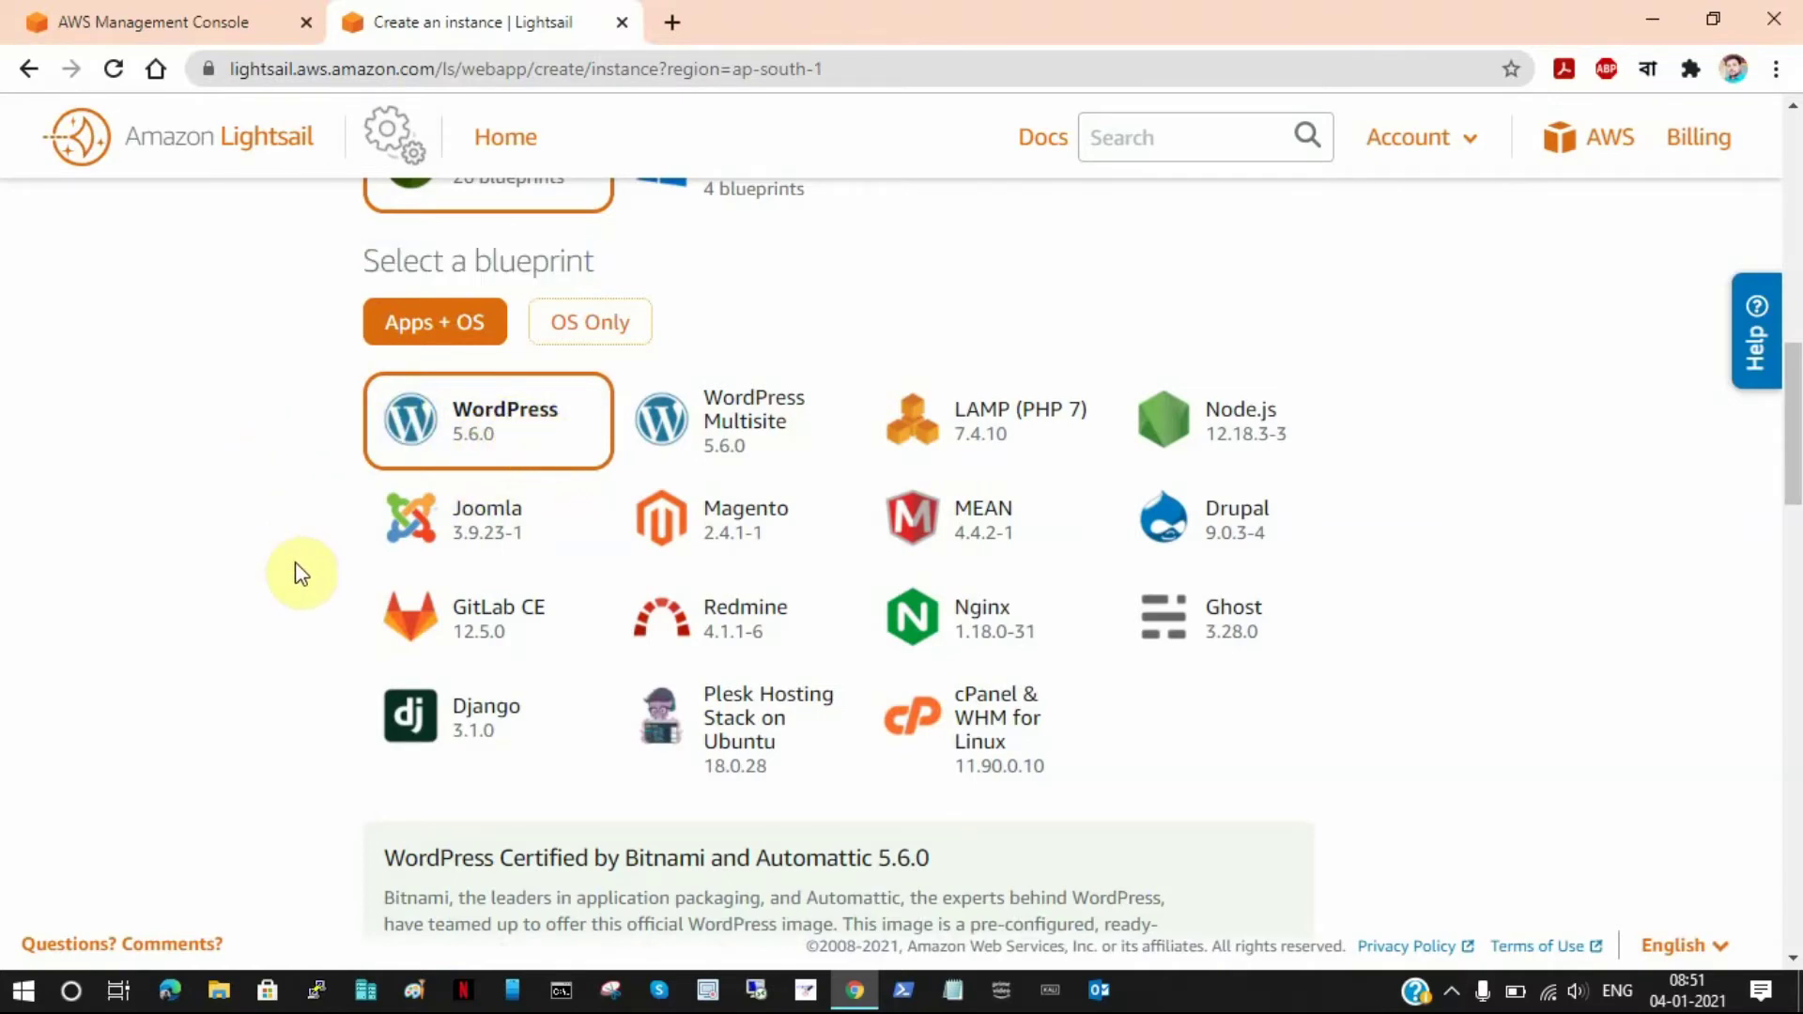
# Add an optional launch script to the WordPress instance and place the cursor in its empty setup code box
pyautogui.scroll(-5, 296, 573)
pyautogui.scroll(-4, 299, 571)
pyautogui.scroll(-2, 296, 564)
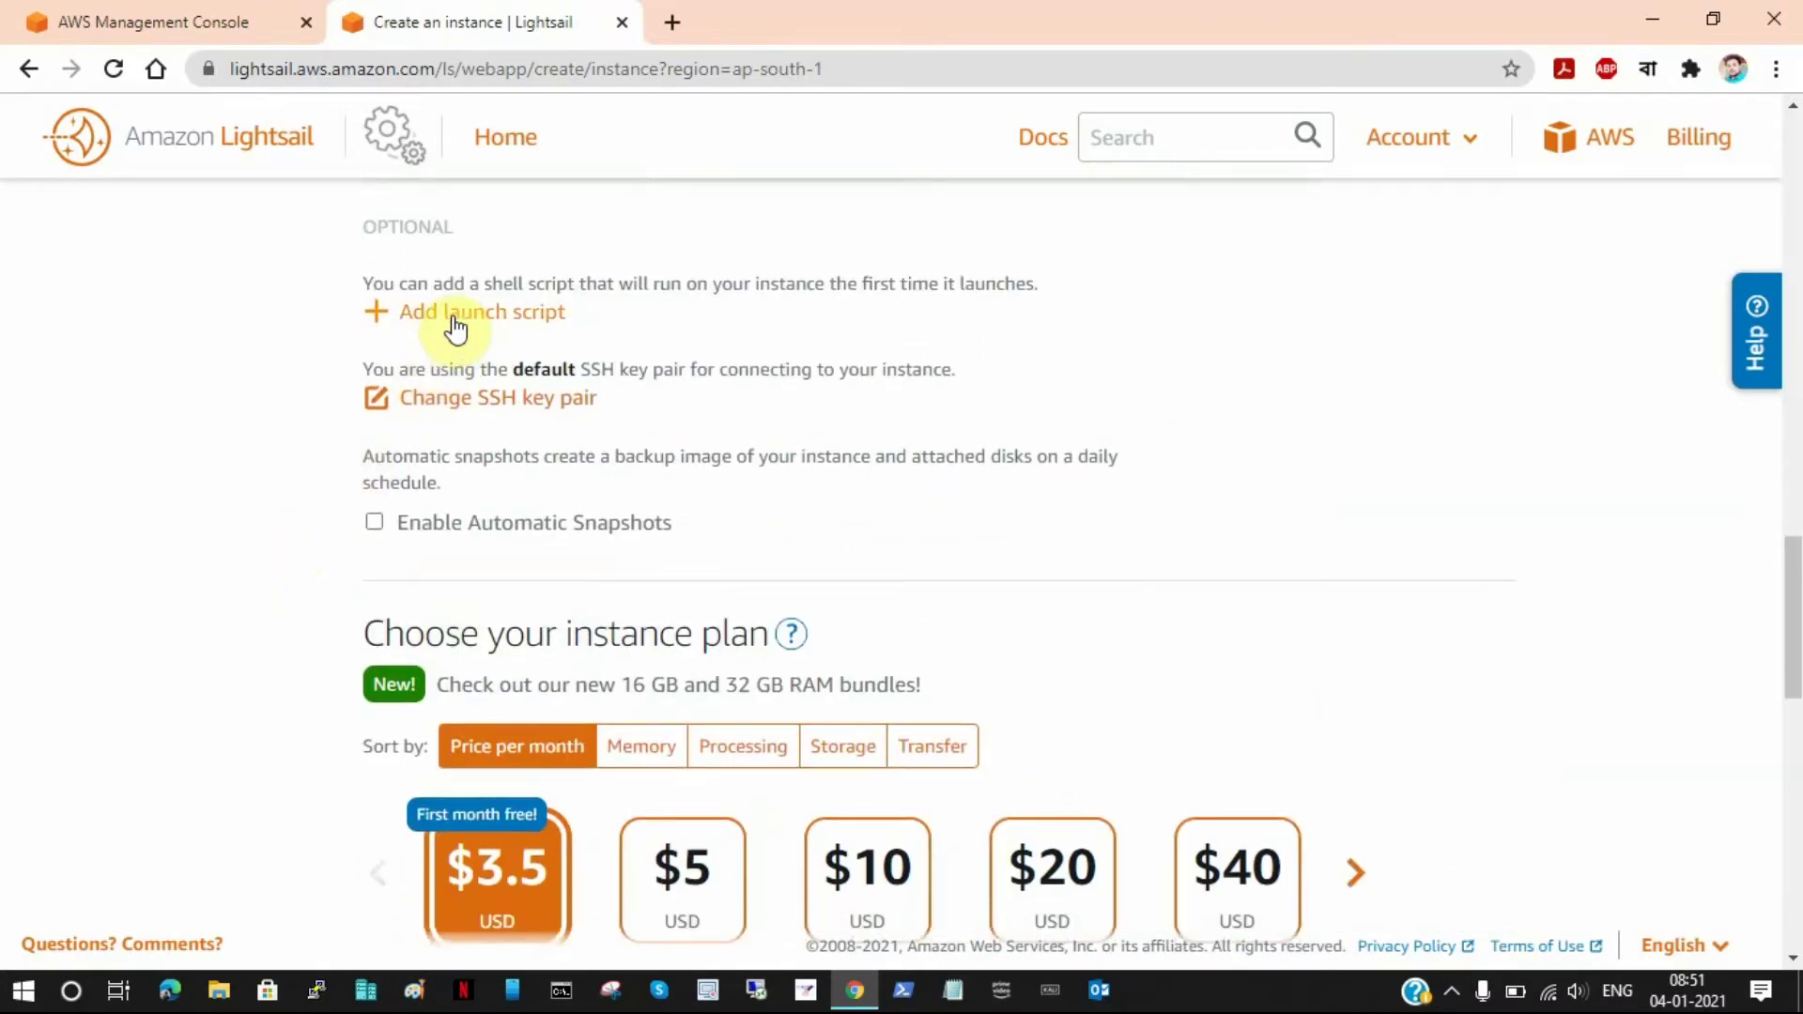
pyautogui.click(505, 324)
pyautogui.click(537, 413)
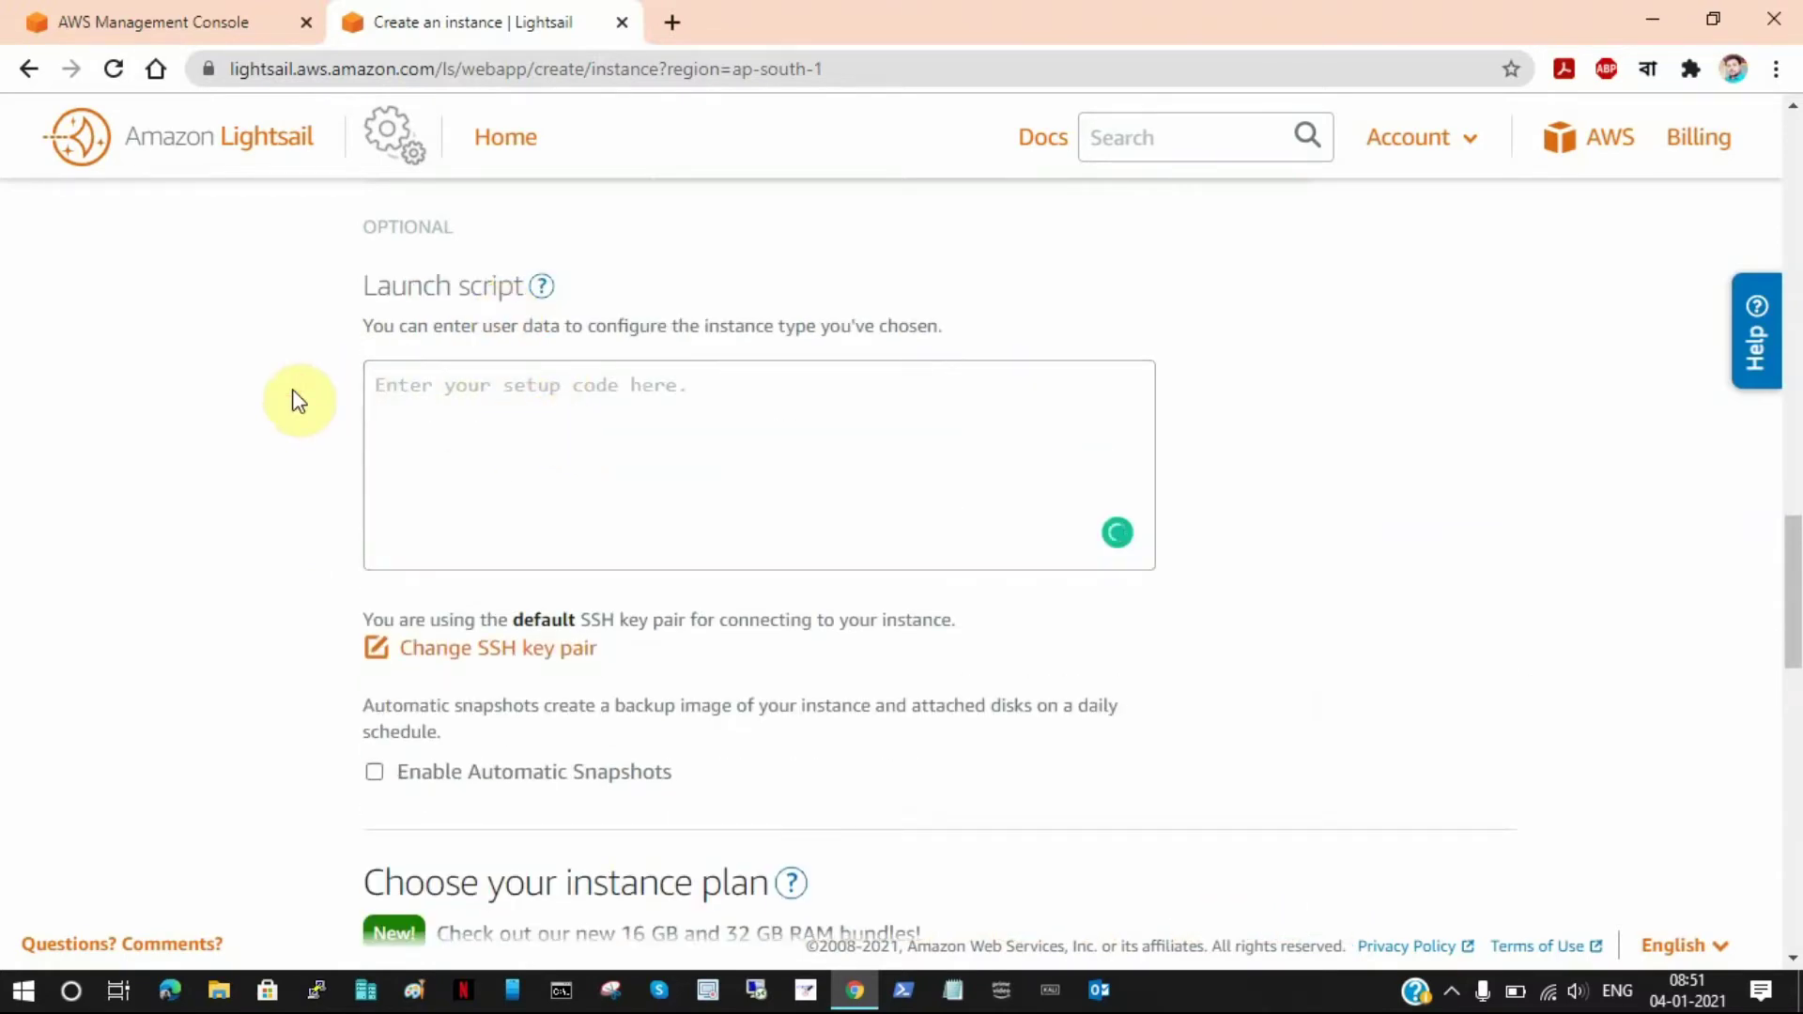
pyautogui.scroll(4, 343, 432)
pyautogui.scroll(5, 332, 474)
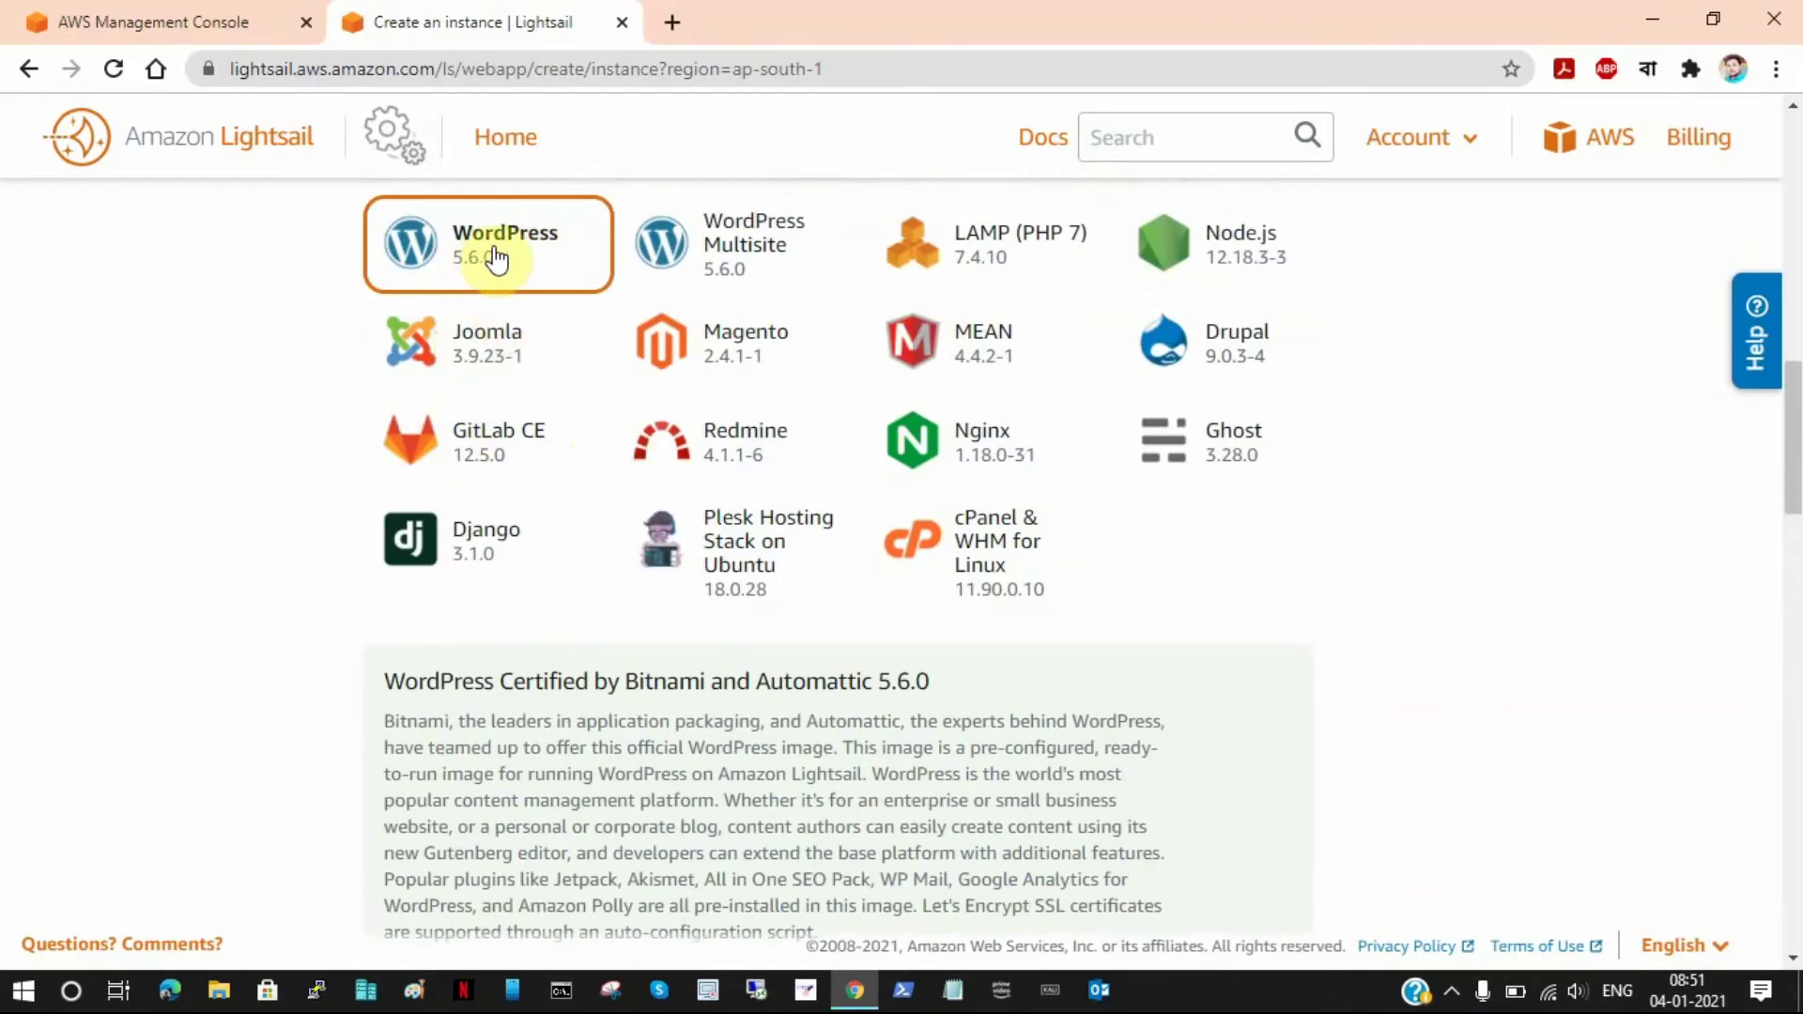
pyautogui.scroll(-5, 301, 475)
pyautogui.scroll(-4, 303, 483)
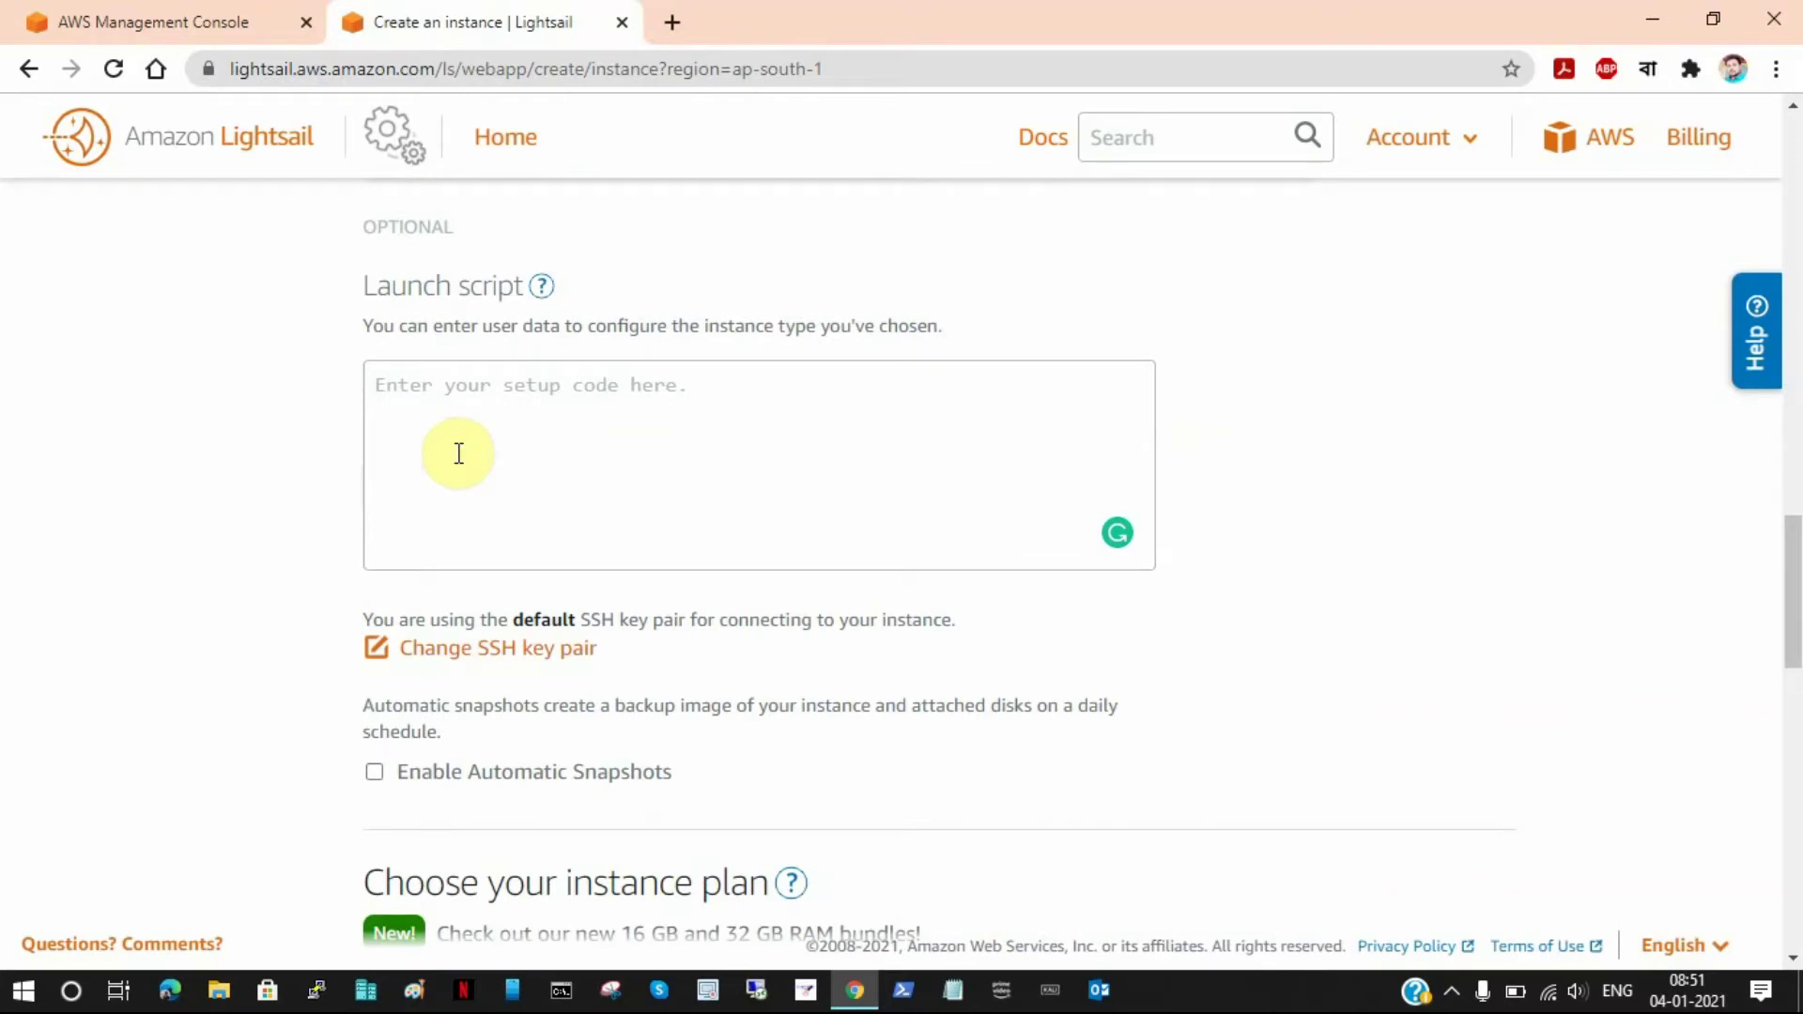
pyautogui.click(449, 402)
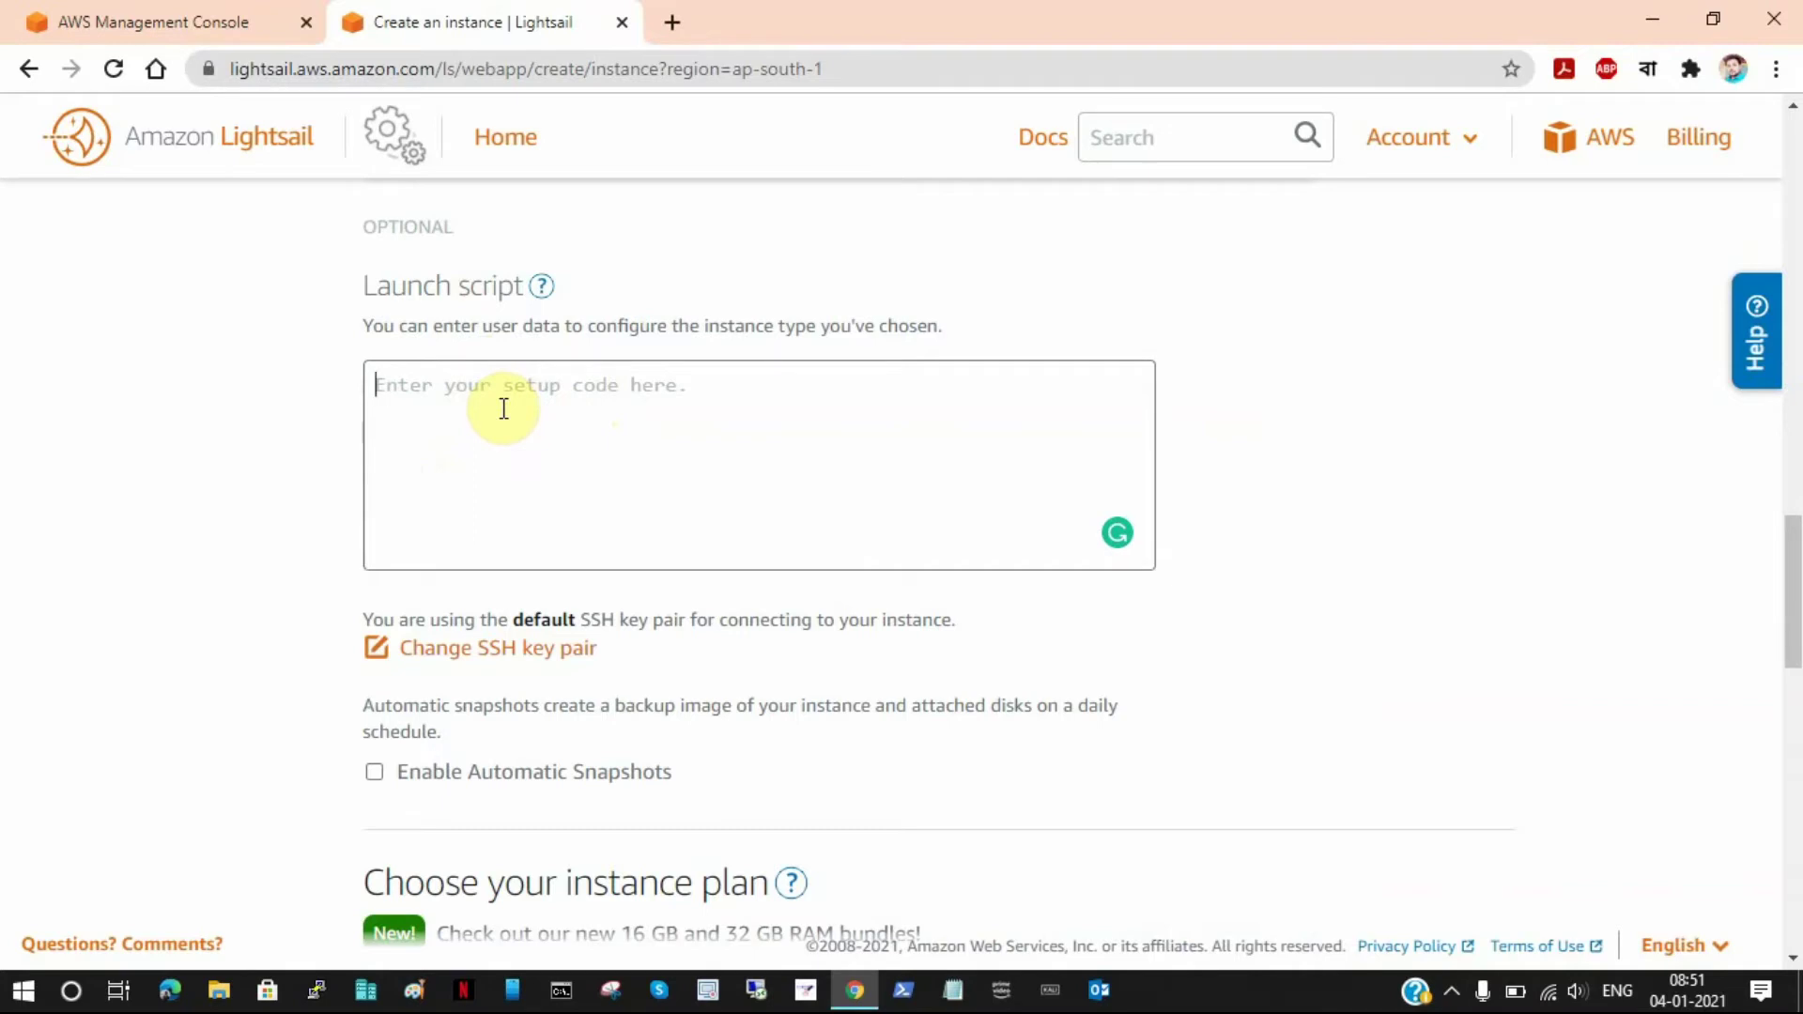
# Review the SSH key pair, automatic snapshot and instance plan options of the new instance
pyautogui.scroll(-4, 263, 489)
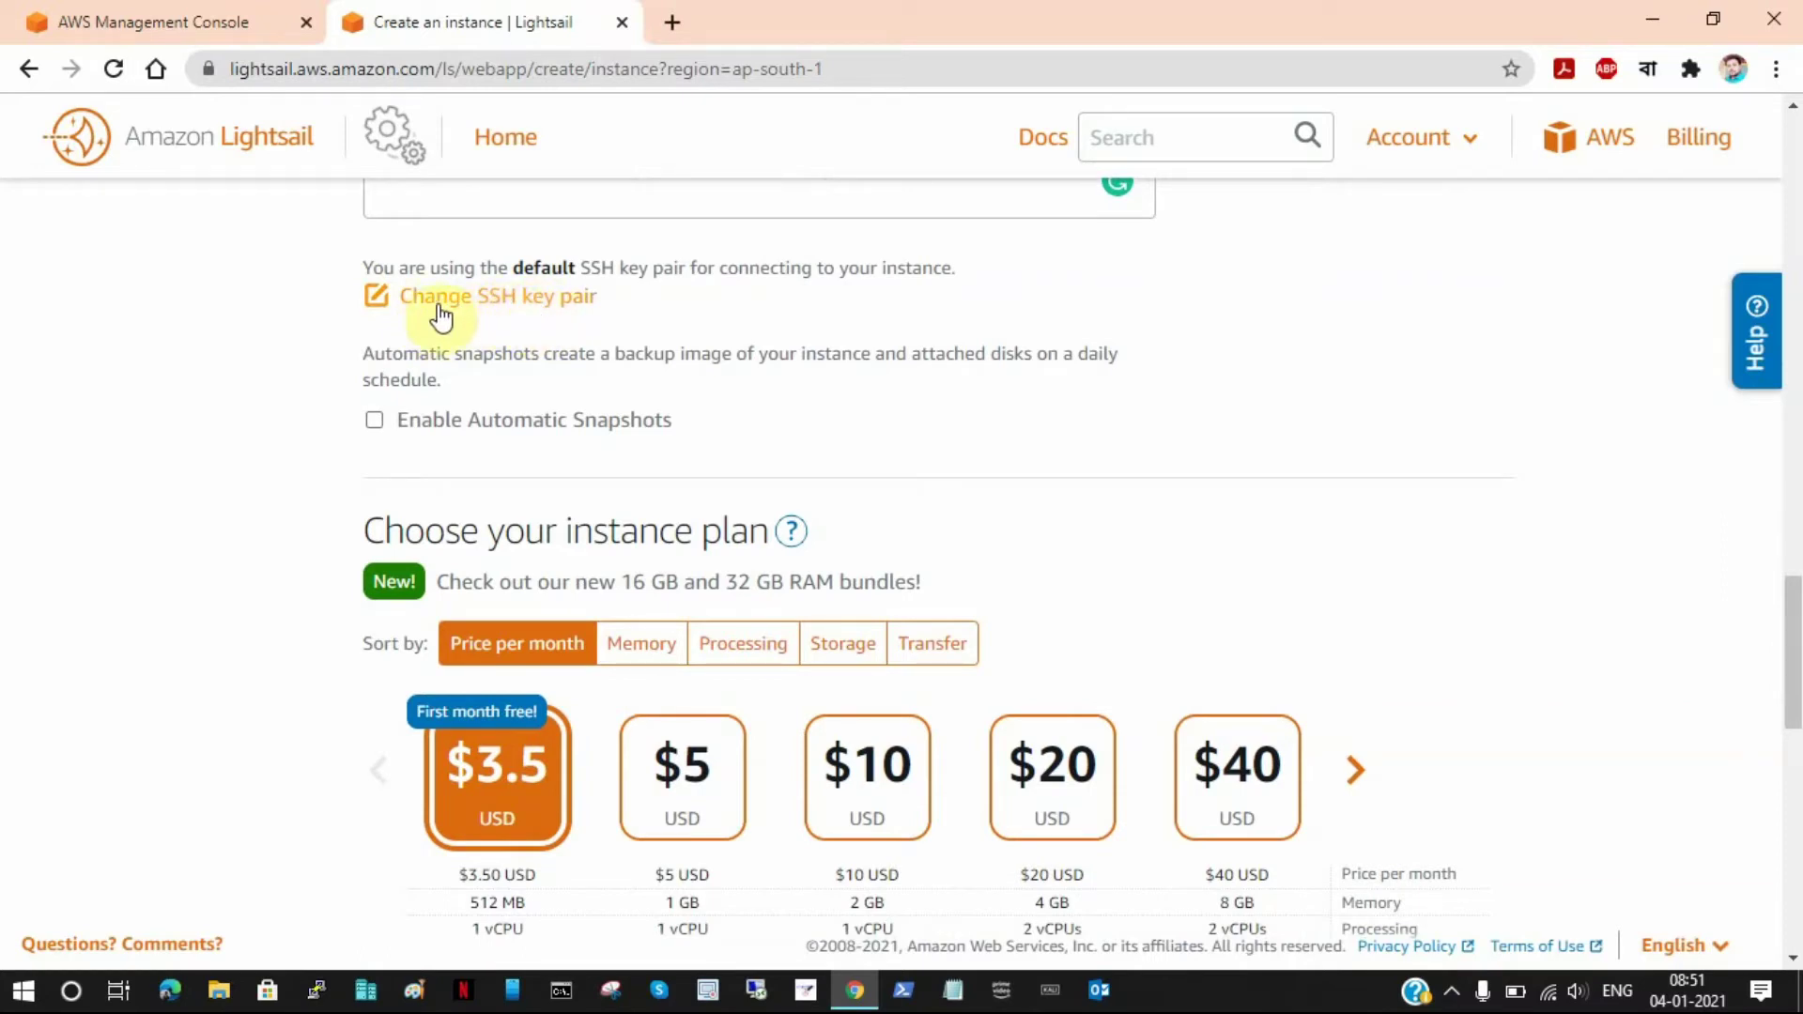
pyautogui.scroll(2, 507, 338)
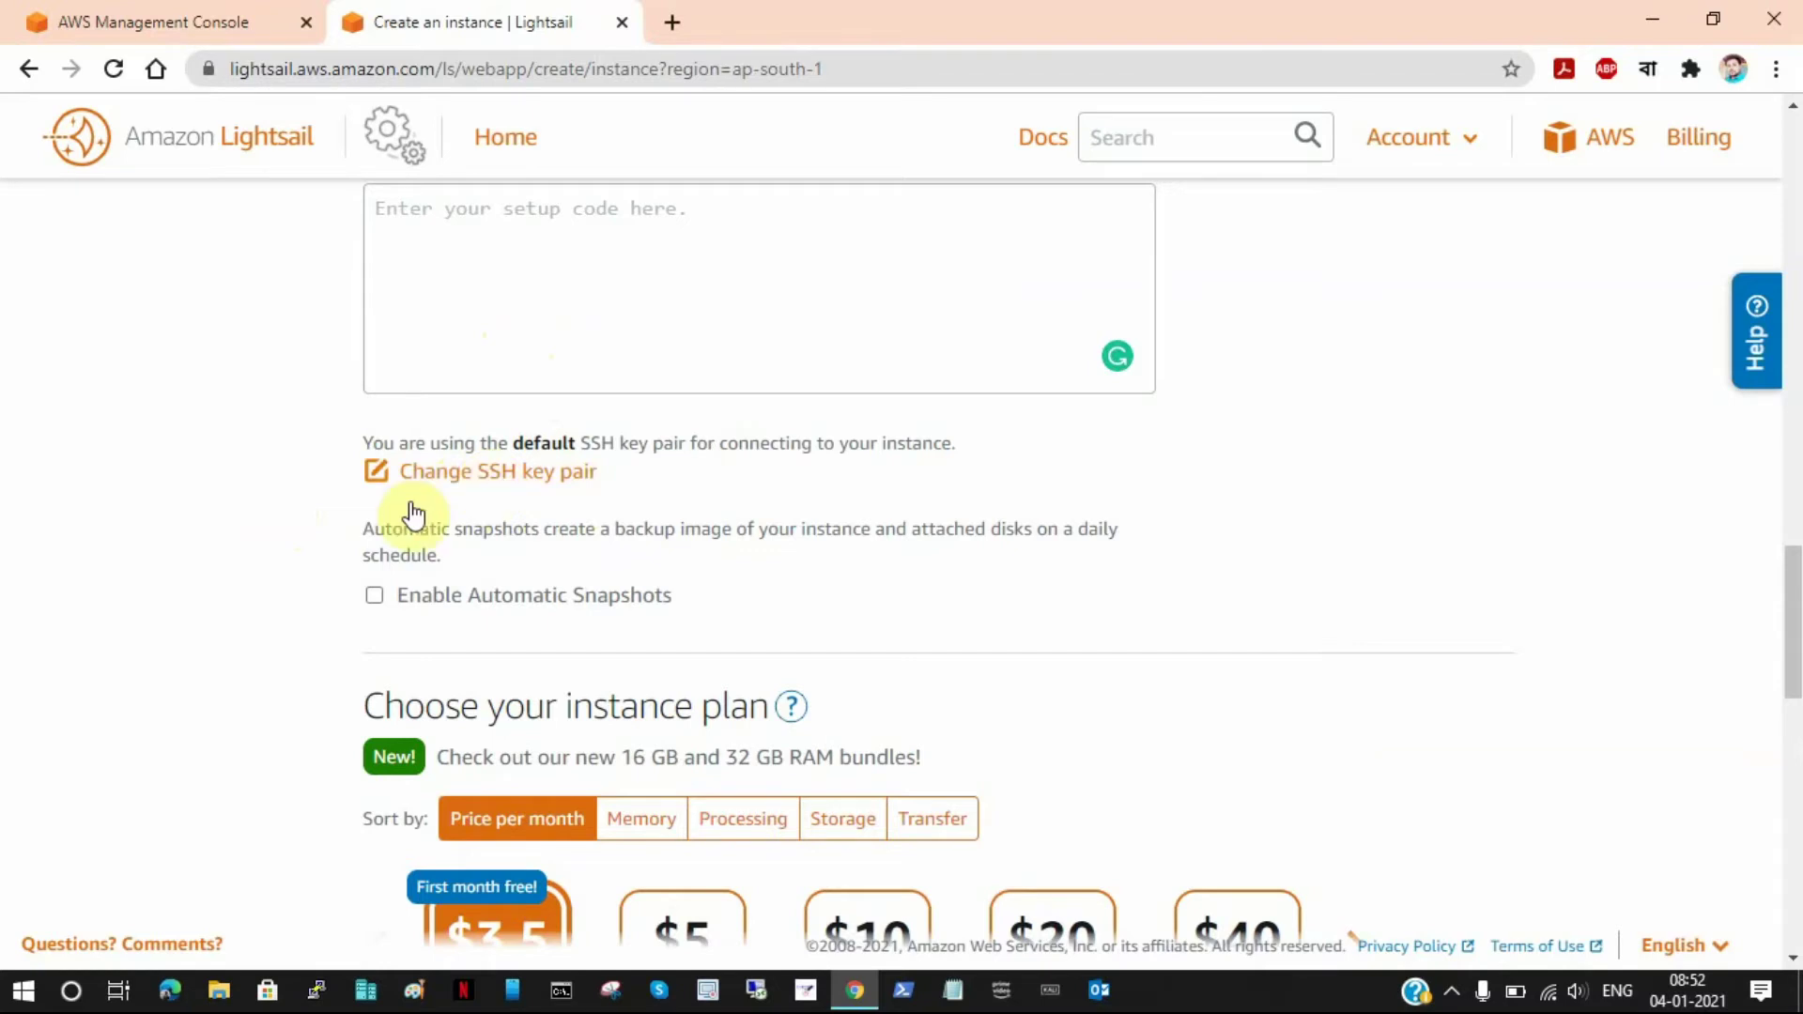
pyautogui.scroll(-2, 354, 529)
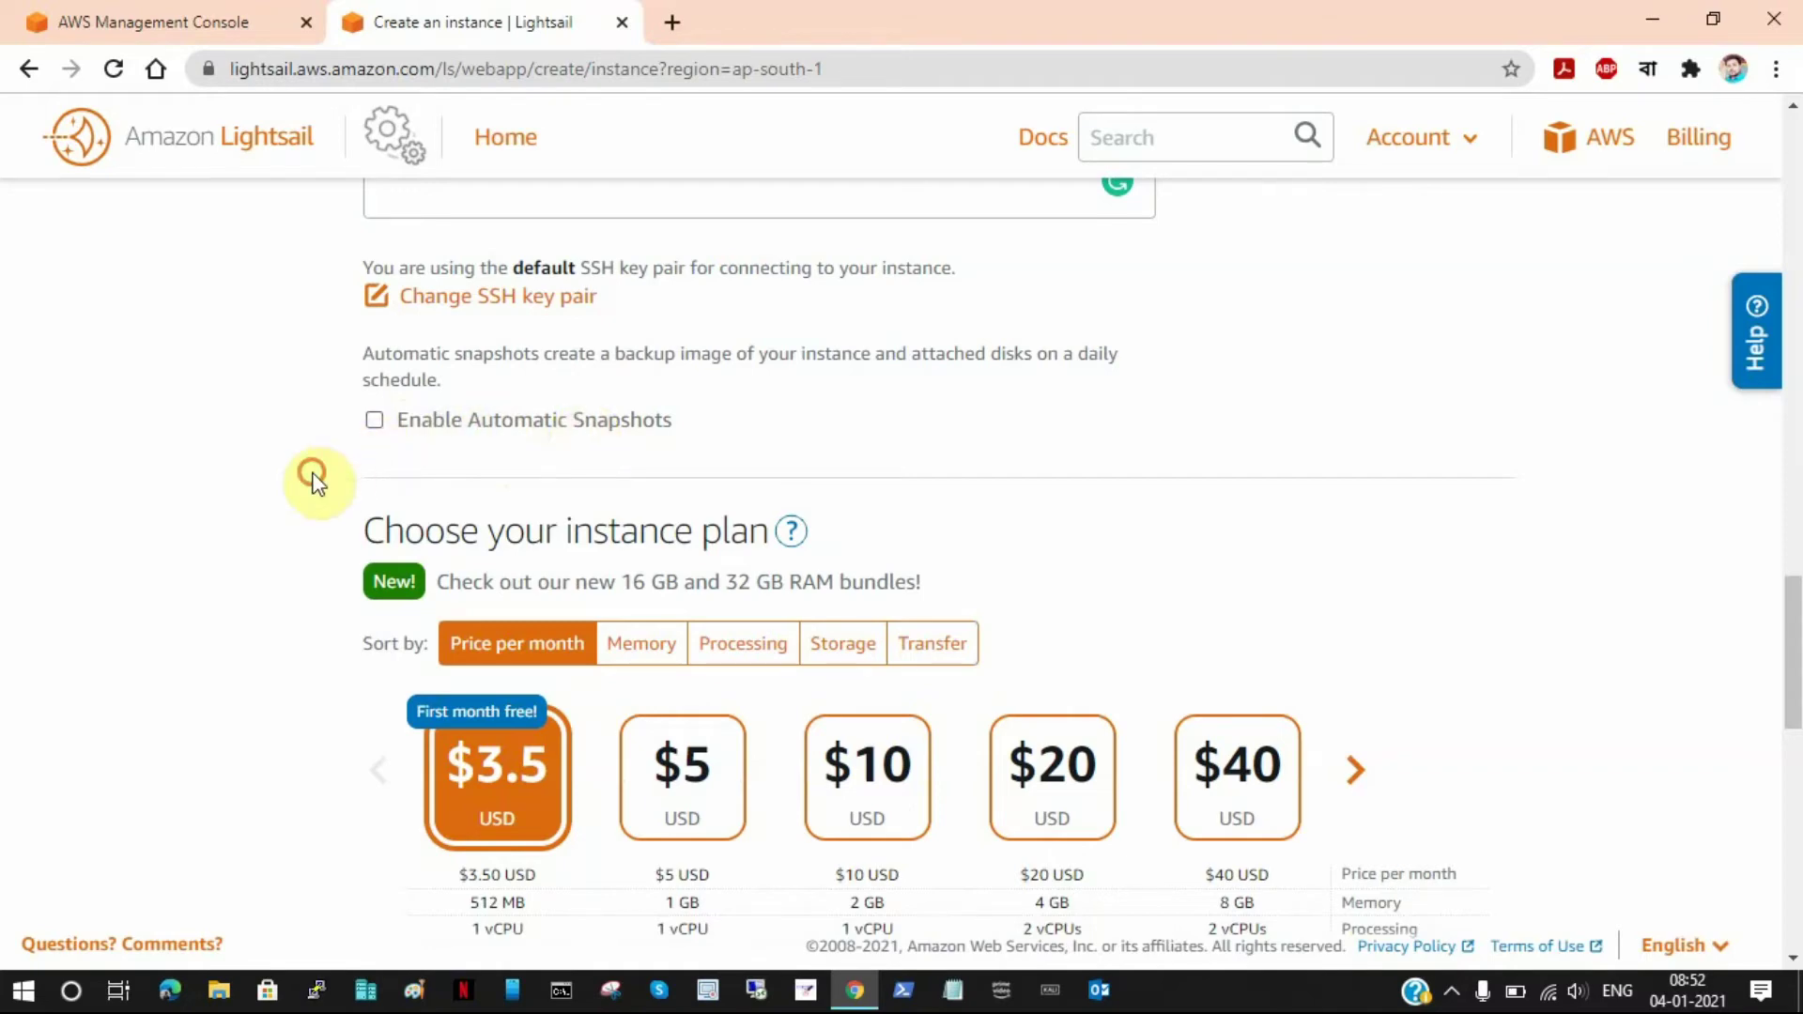
pyautogui.scroll(-2, 307, 472)
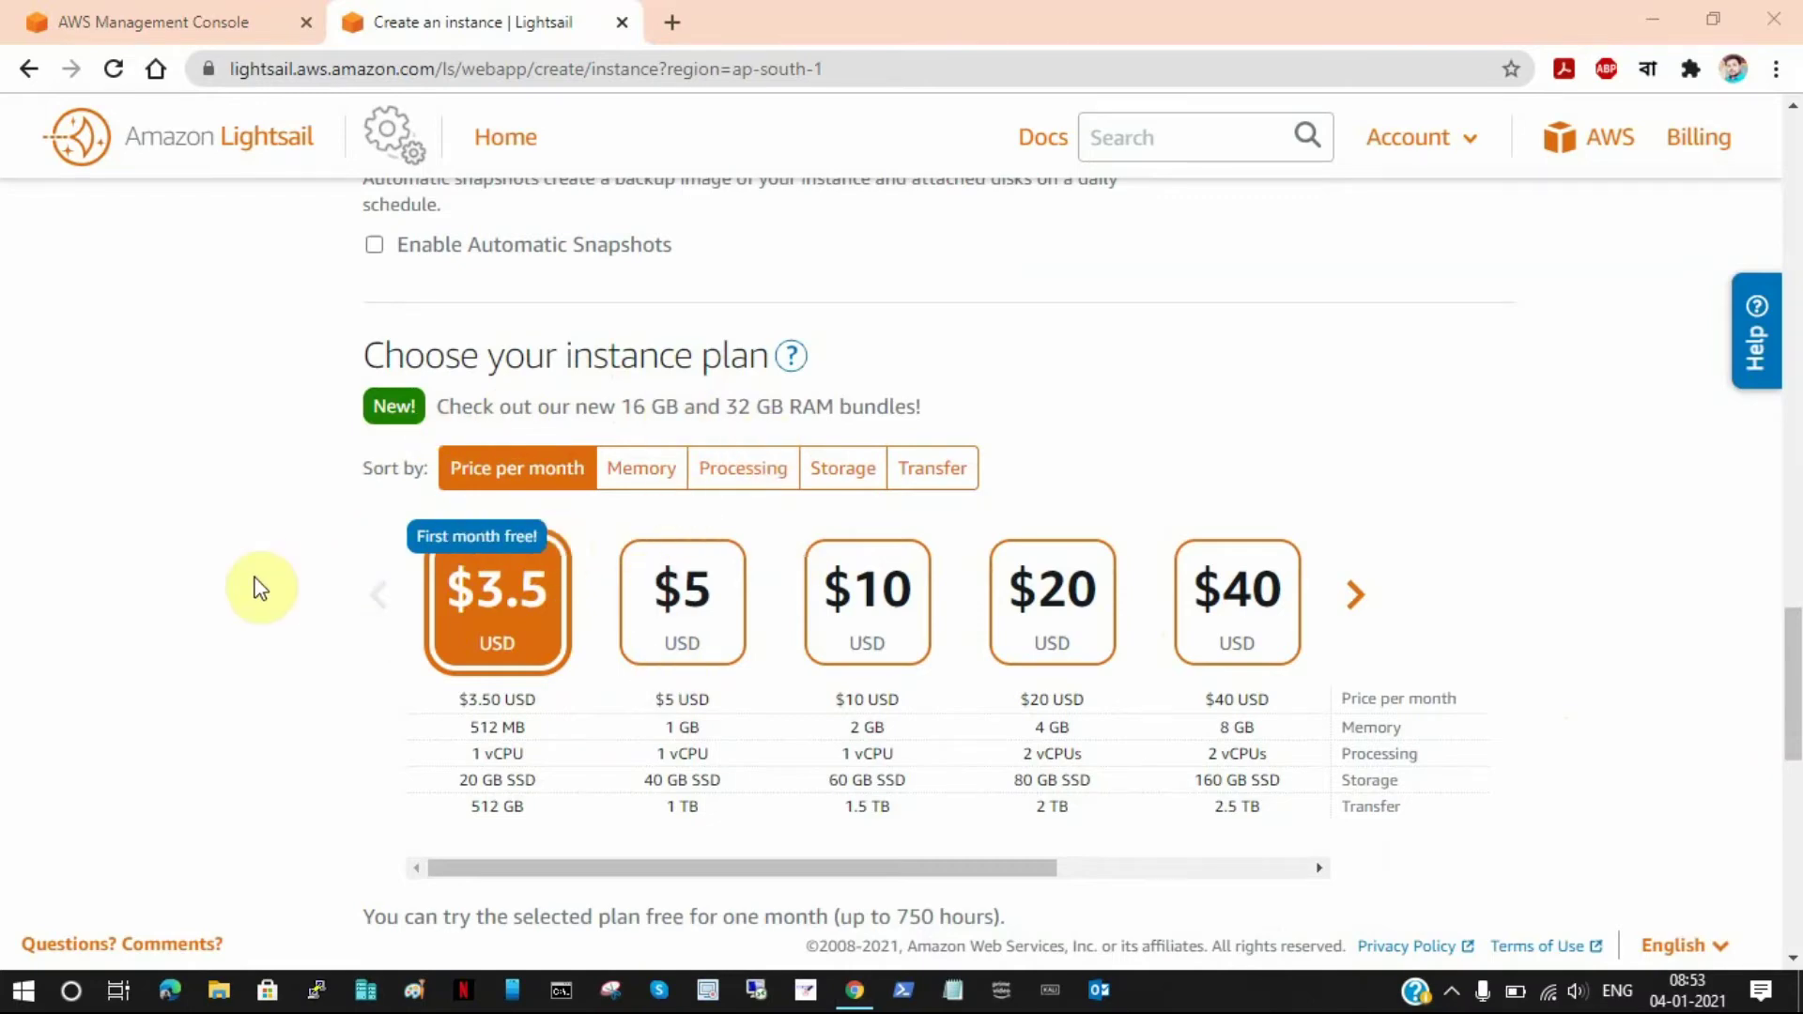
pyautogui.scroll(-2, 259, 582)
pyautogui.scroll(2, 286, 569)
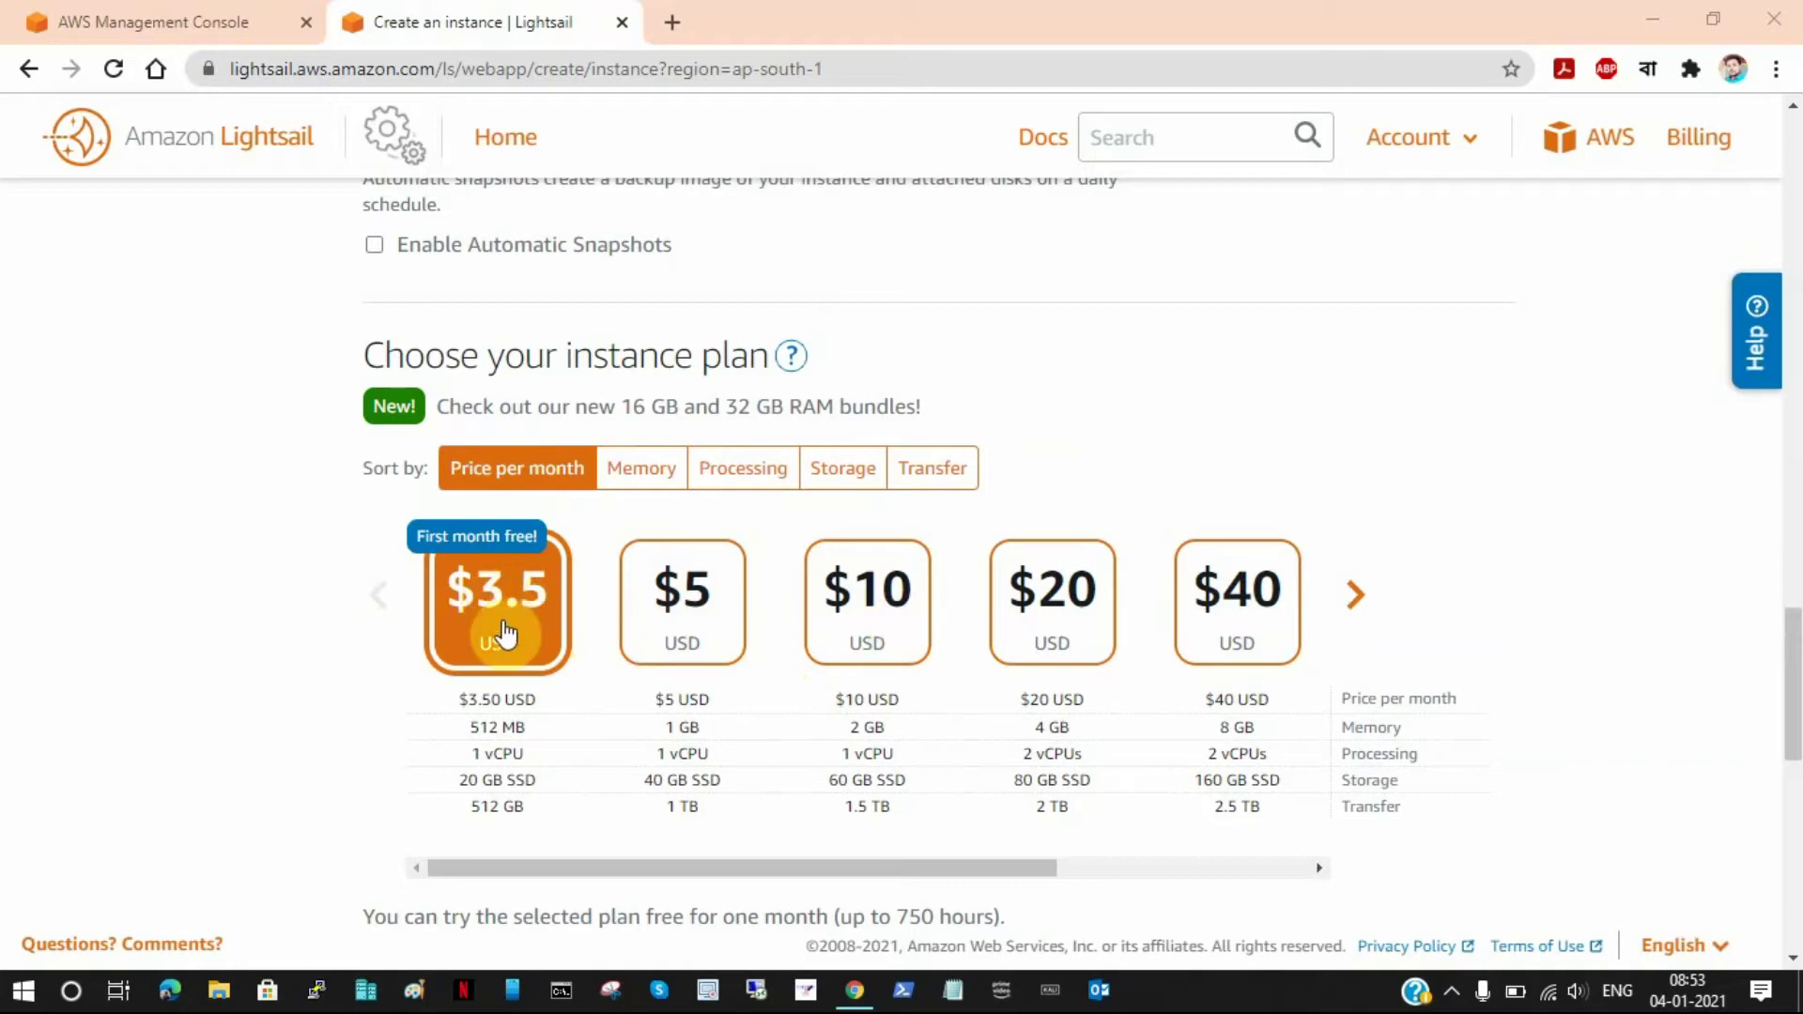
# Compare the instance plans by viewing the larger ones and sorting by memory, by processing and again by price per month
pyautogui.scroll(-2, 314, 648)
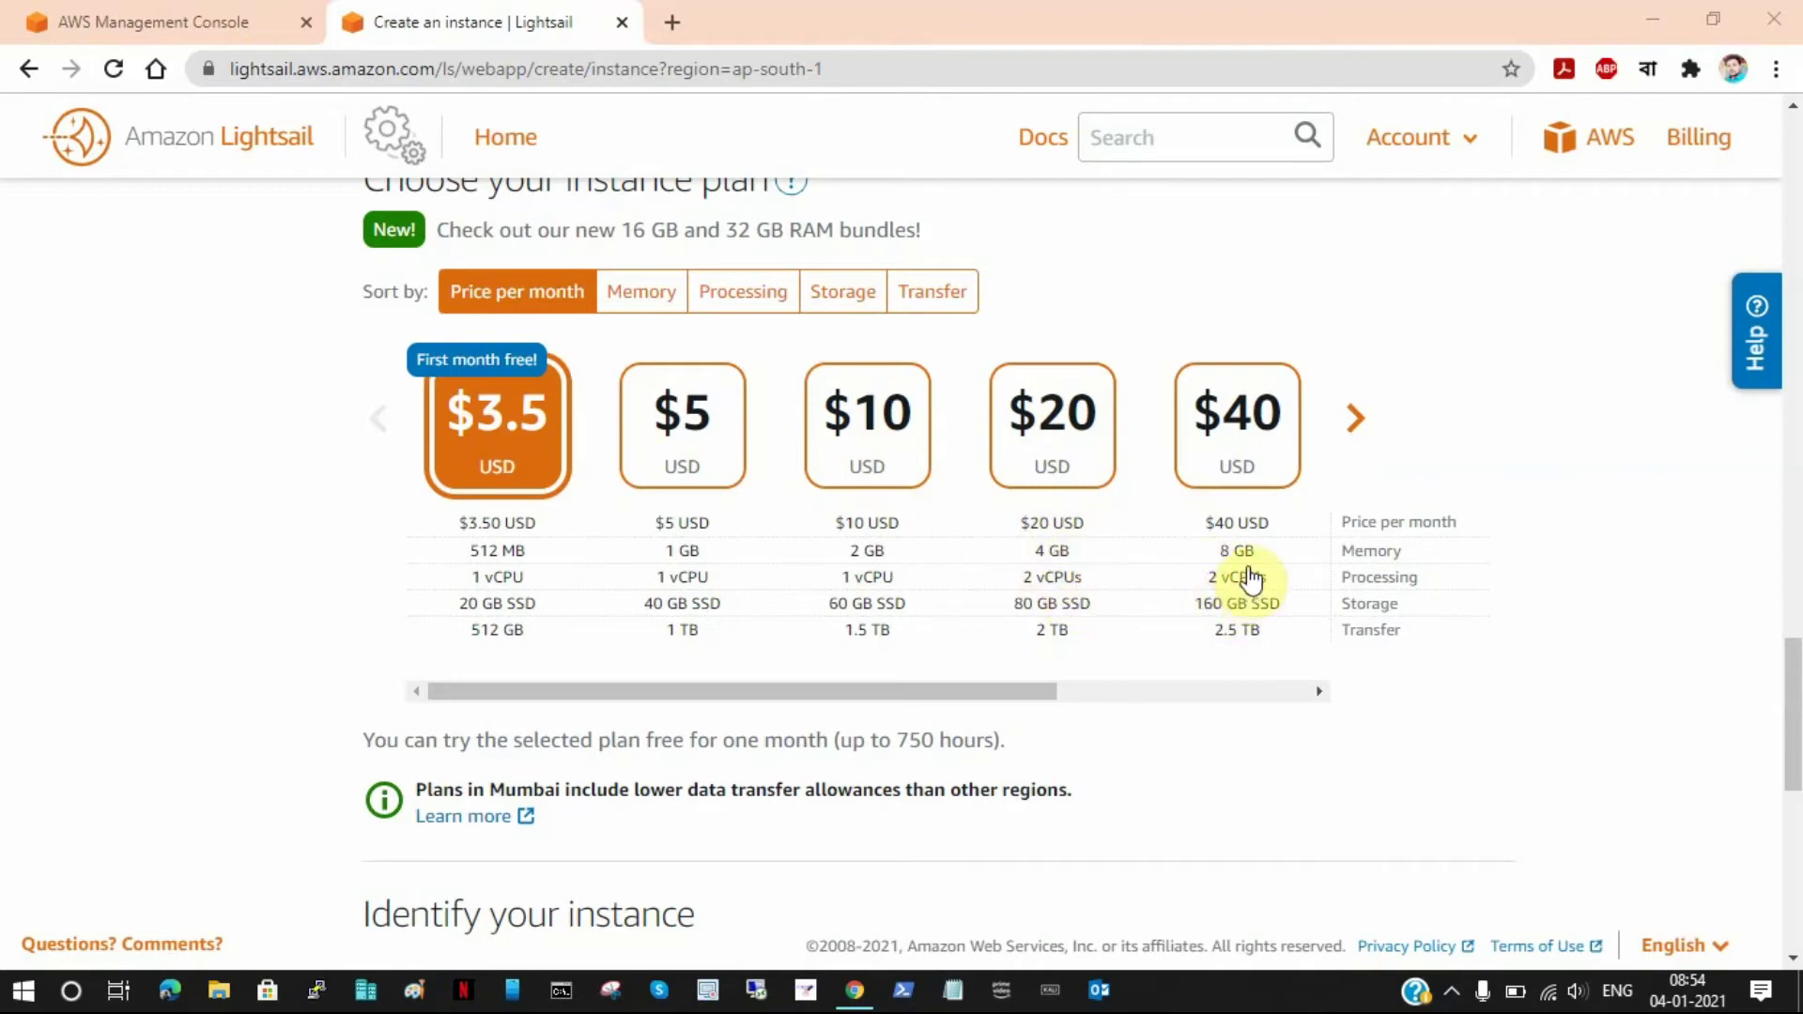
pyautogui.click(1355, 418)
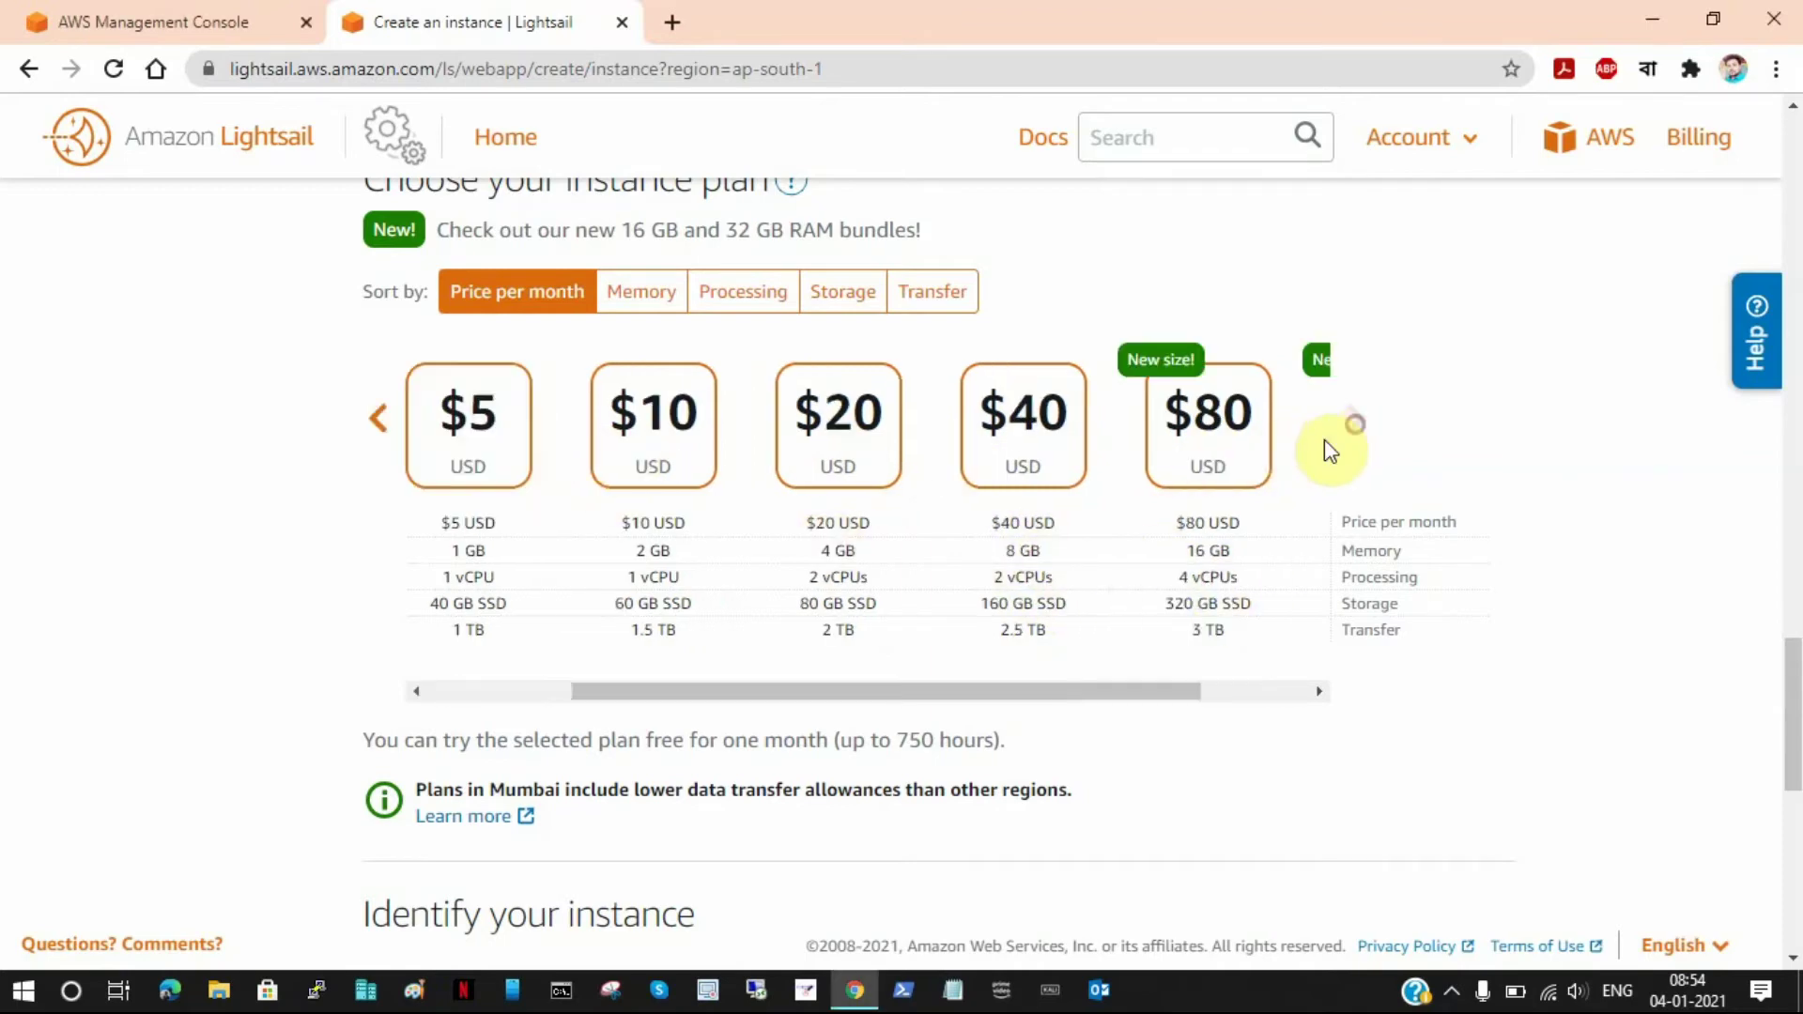
pyautogui.click(379, 418)
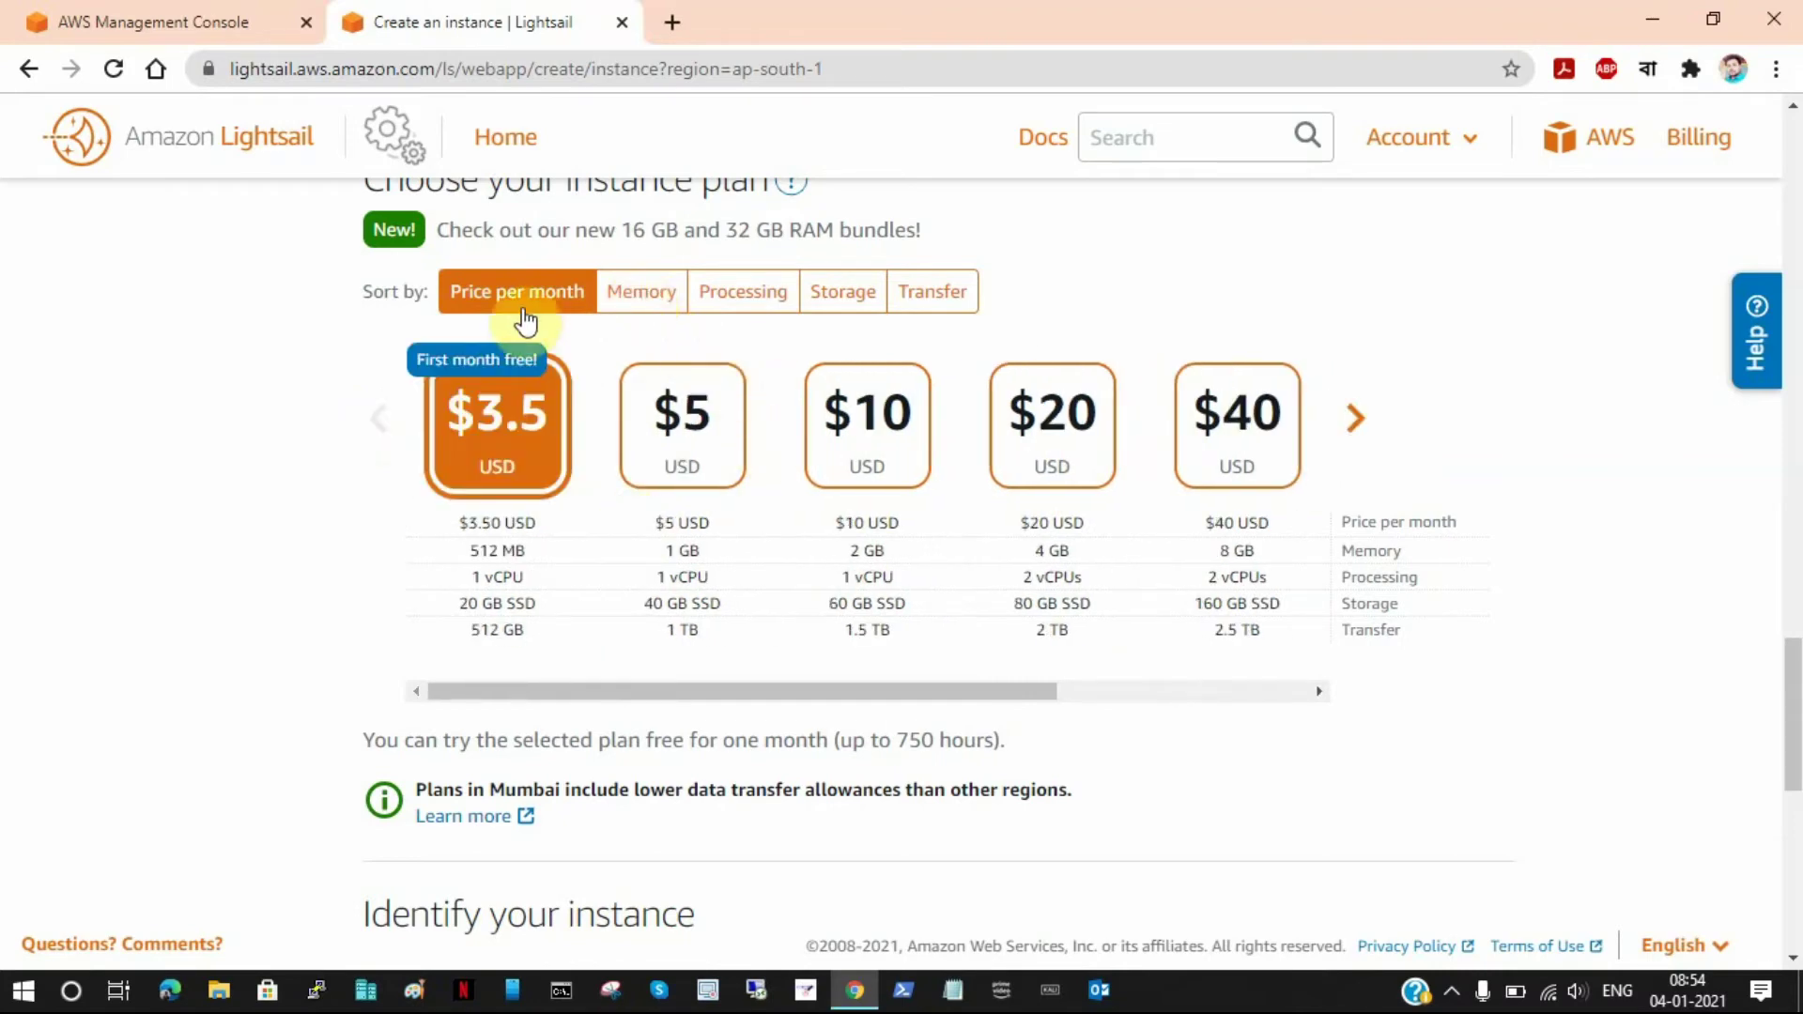
pyautogui.click(648, 301)
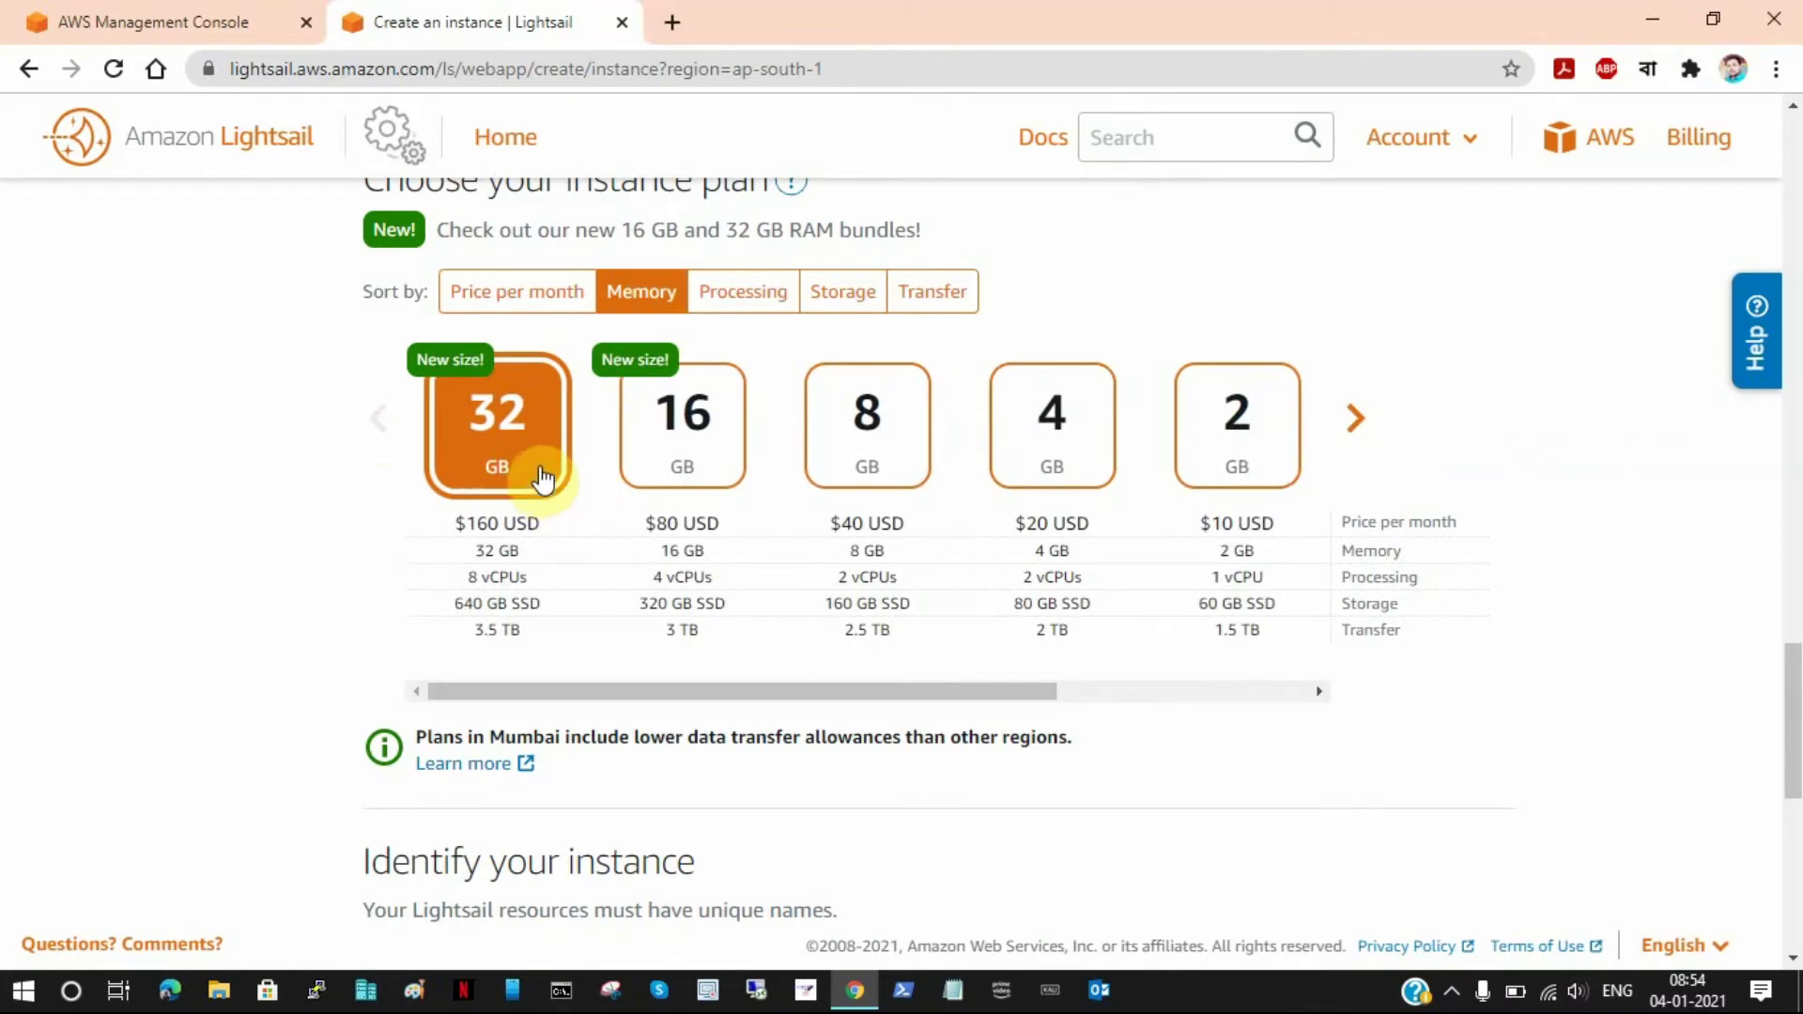
pyautogui.click(738, 292)
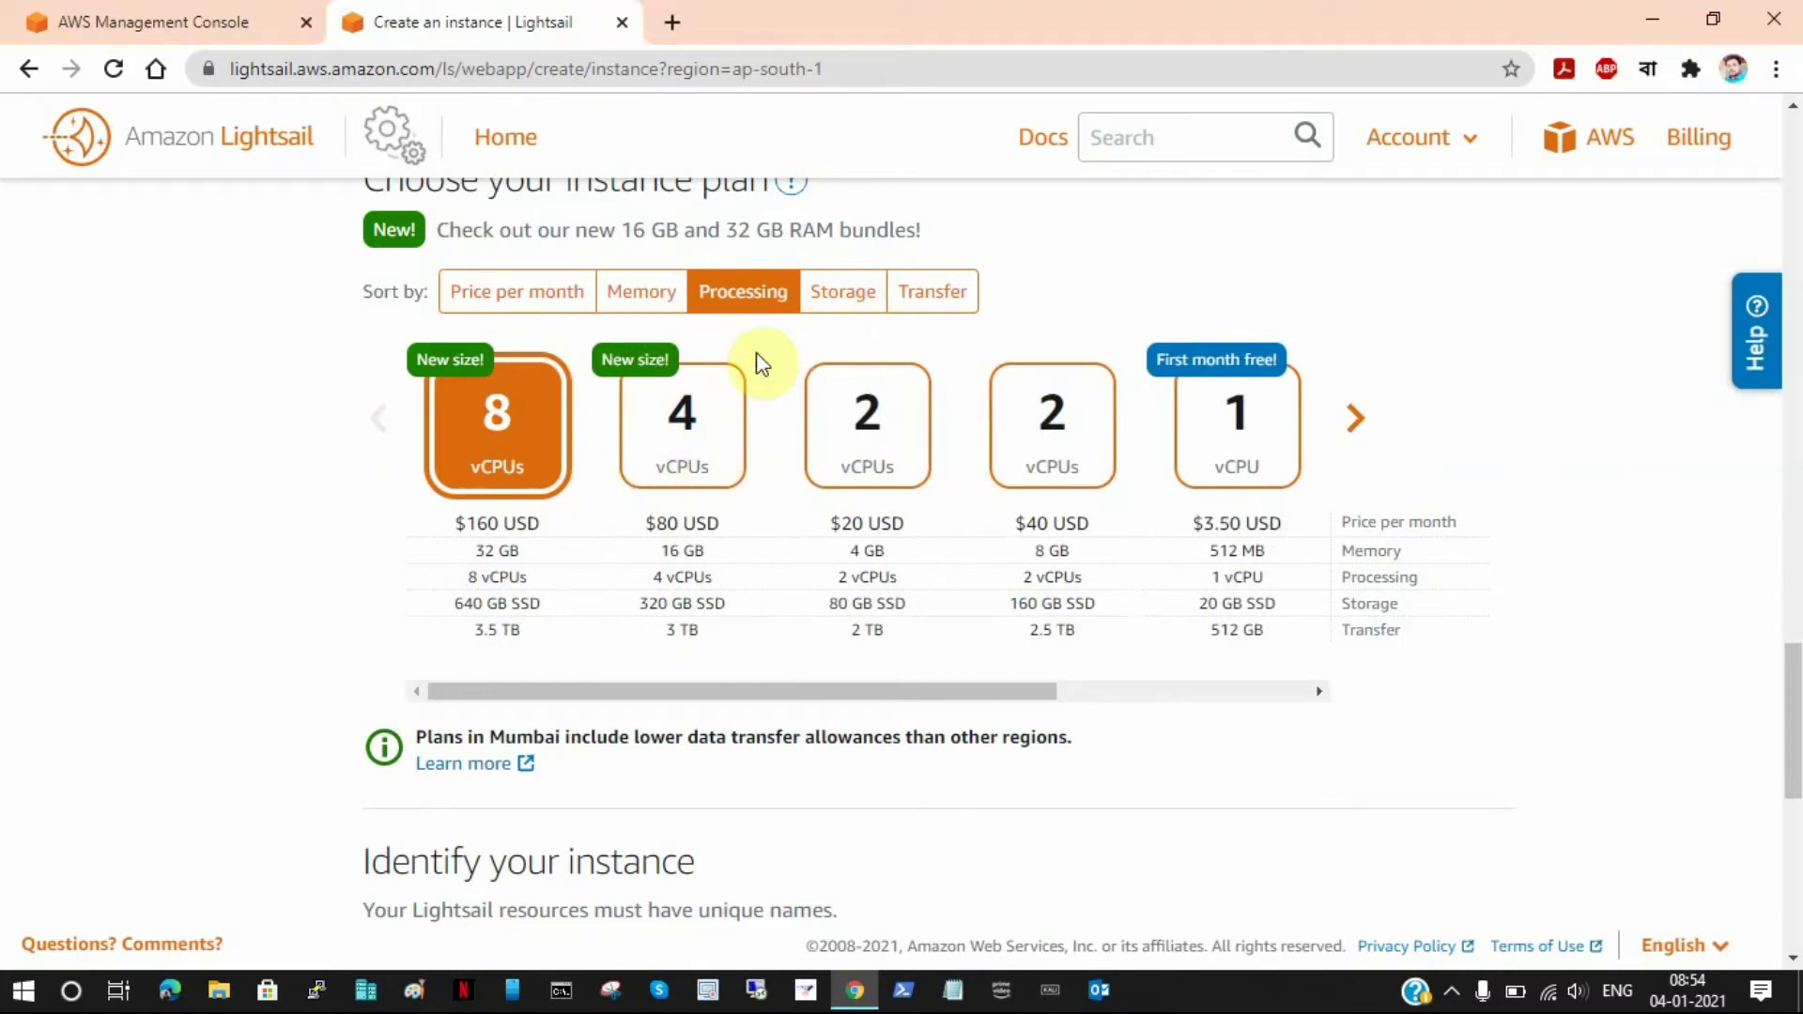
pyautogui.click(523, 293)
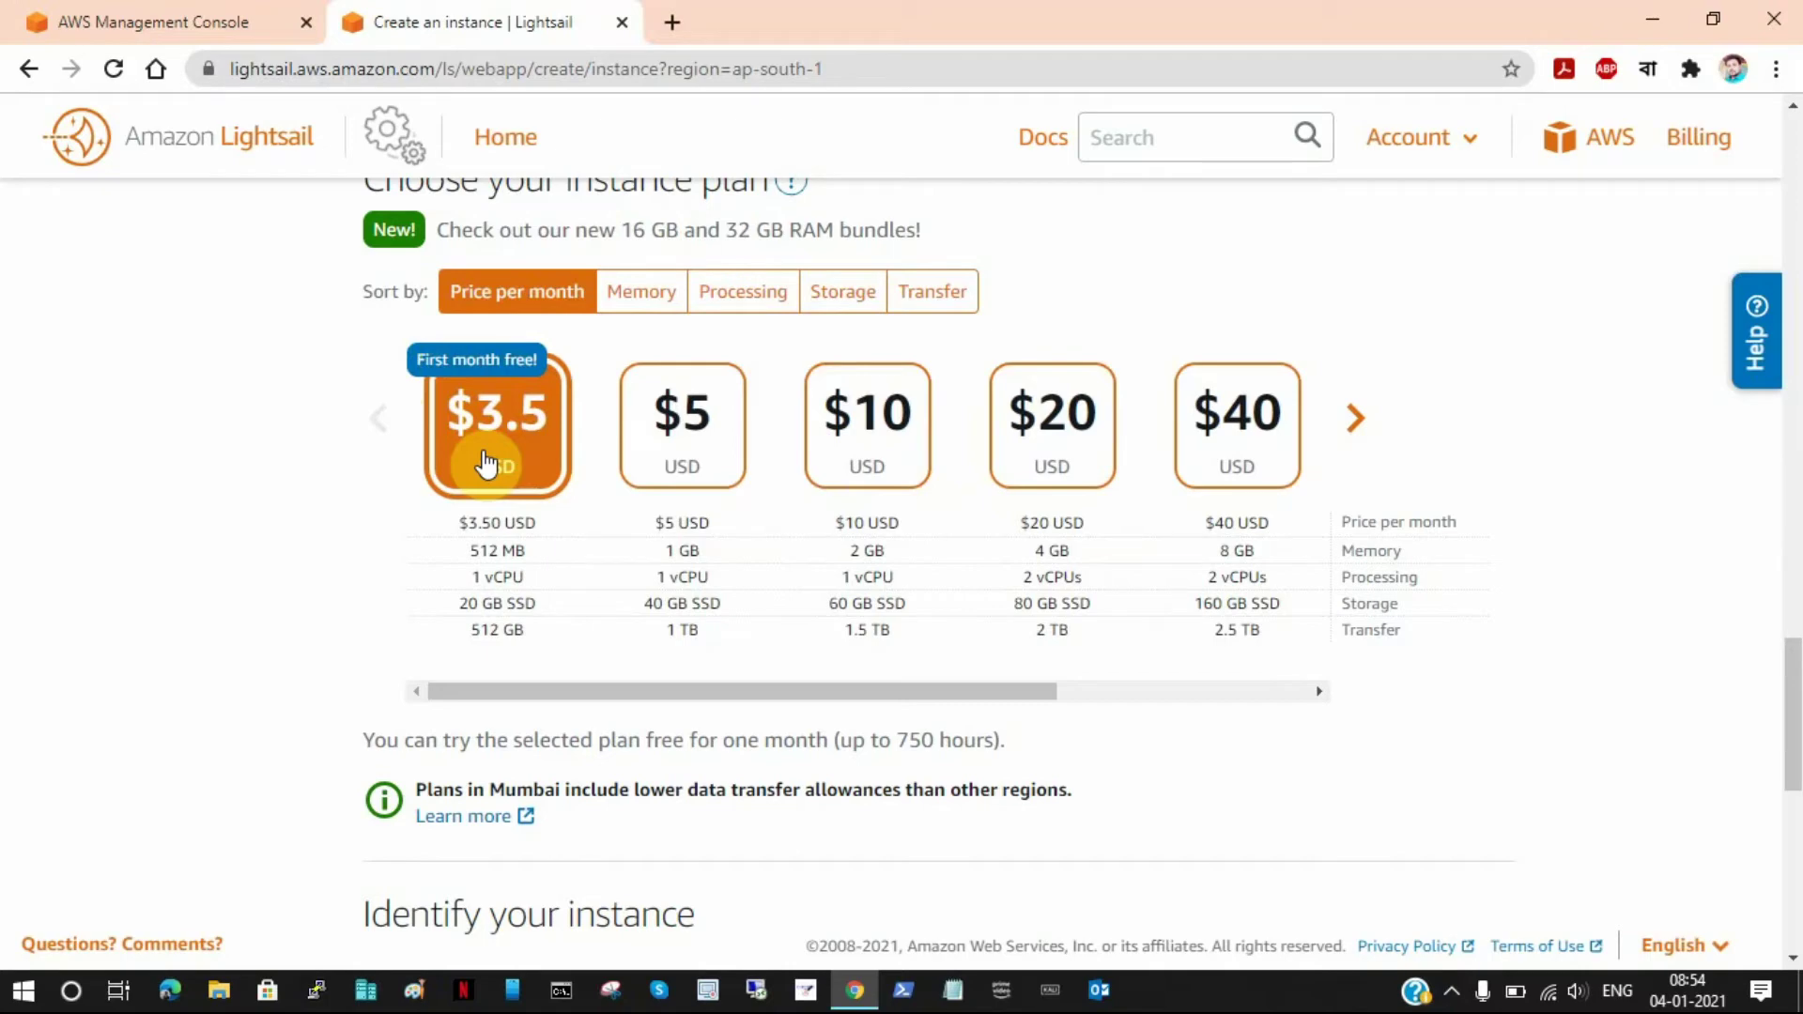
# Examine the specifications and free trial terms of the $3.5 per month plan
pyautogui.scroll(-2, 747, 671)
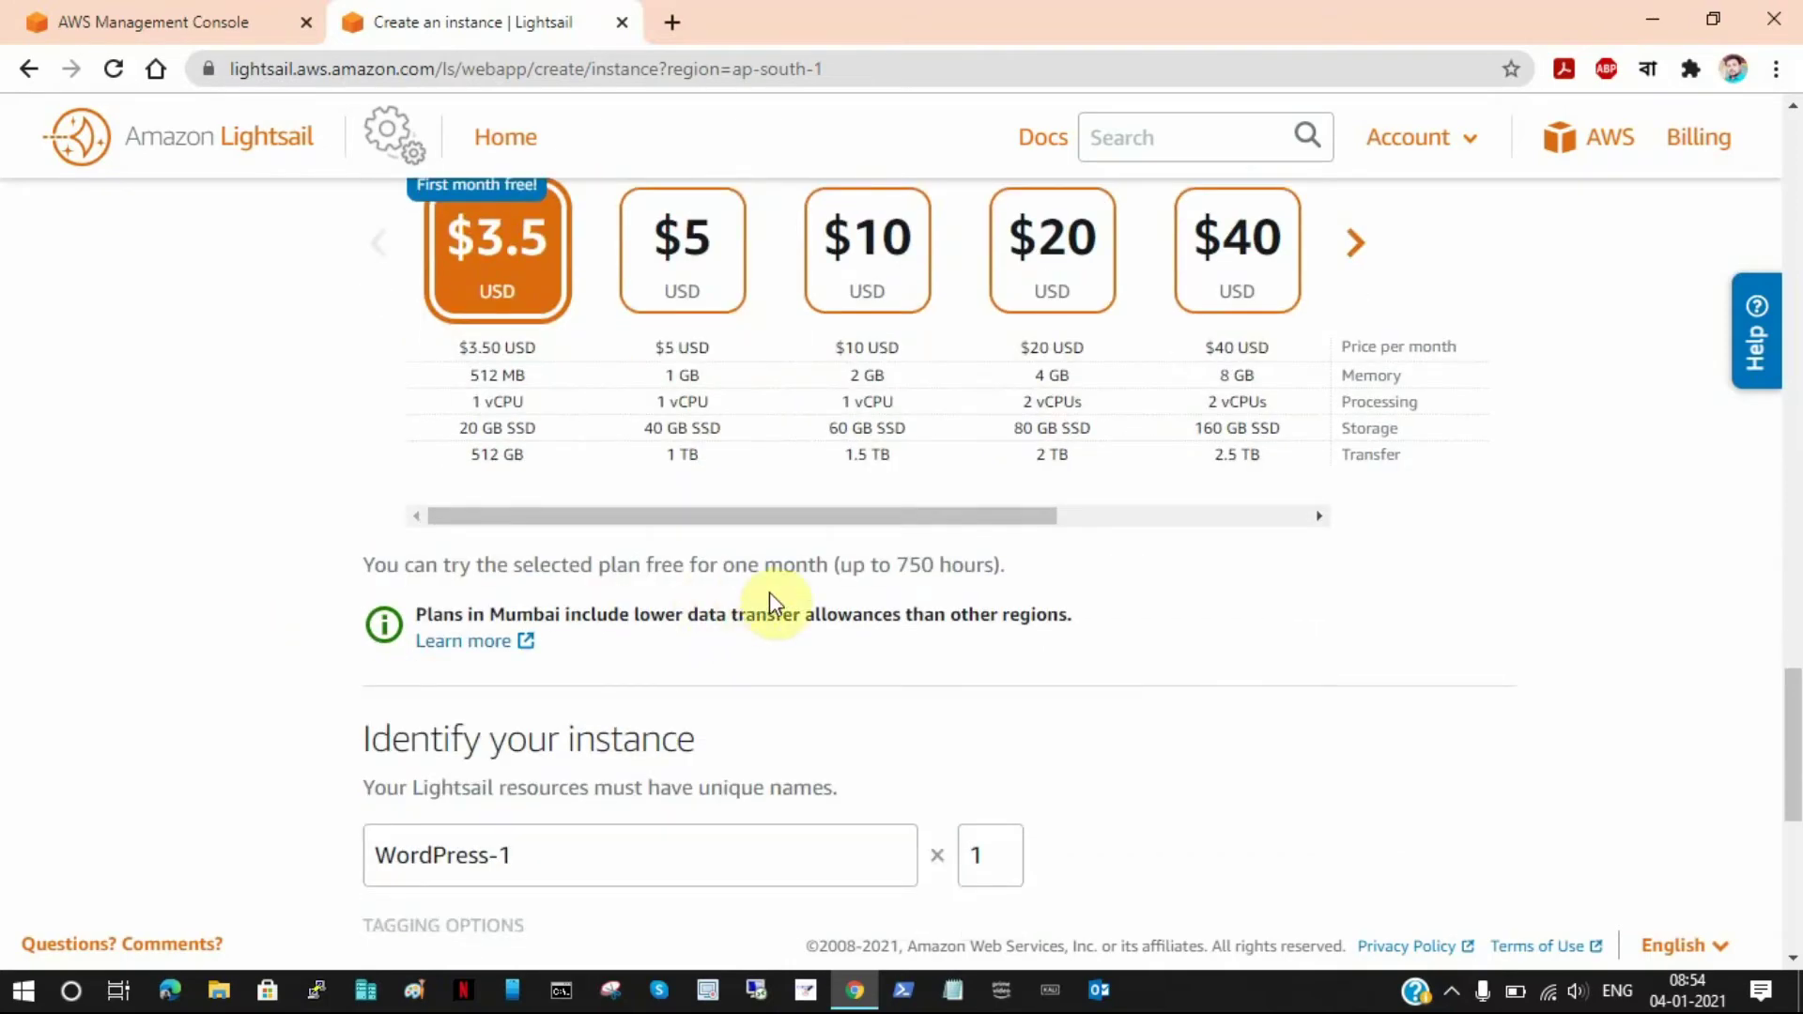
pyautogui.moveTo(997, 564); pyautogui.dragTo(842, 564)
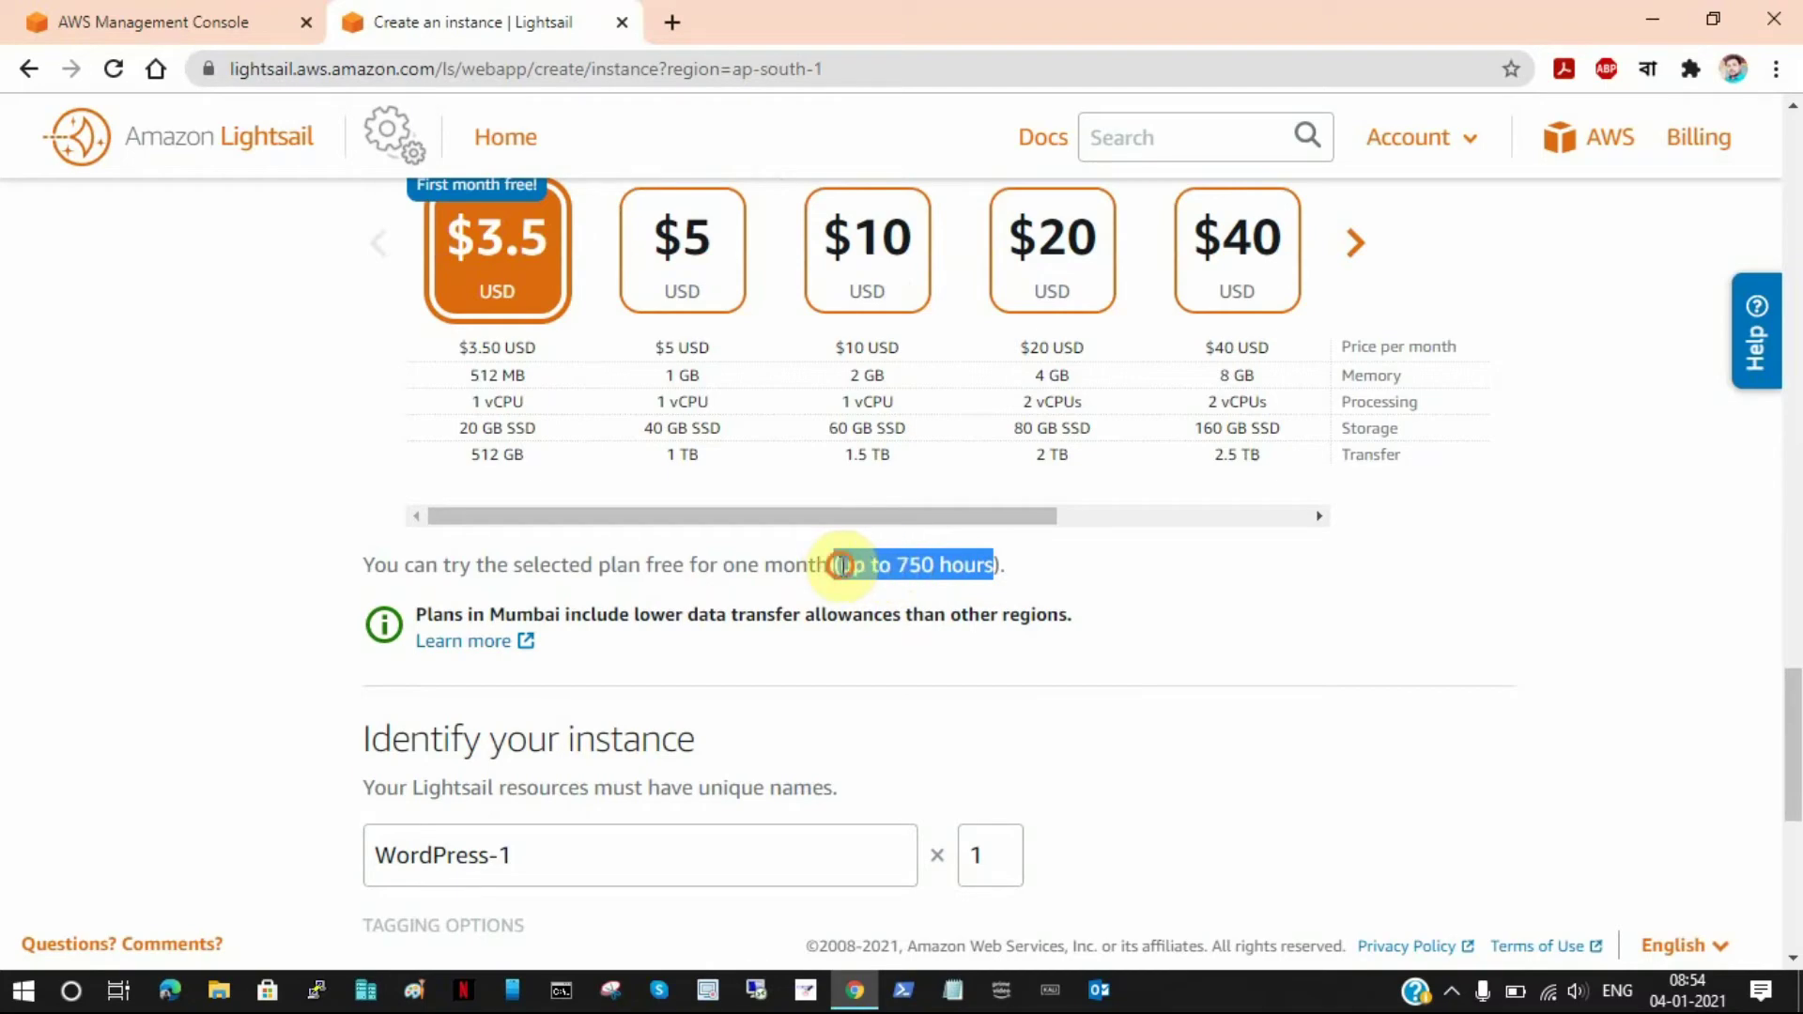
pyautogui.click(843, 564)
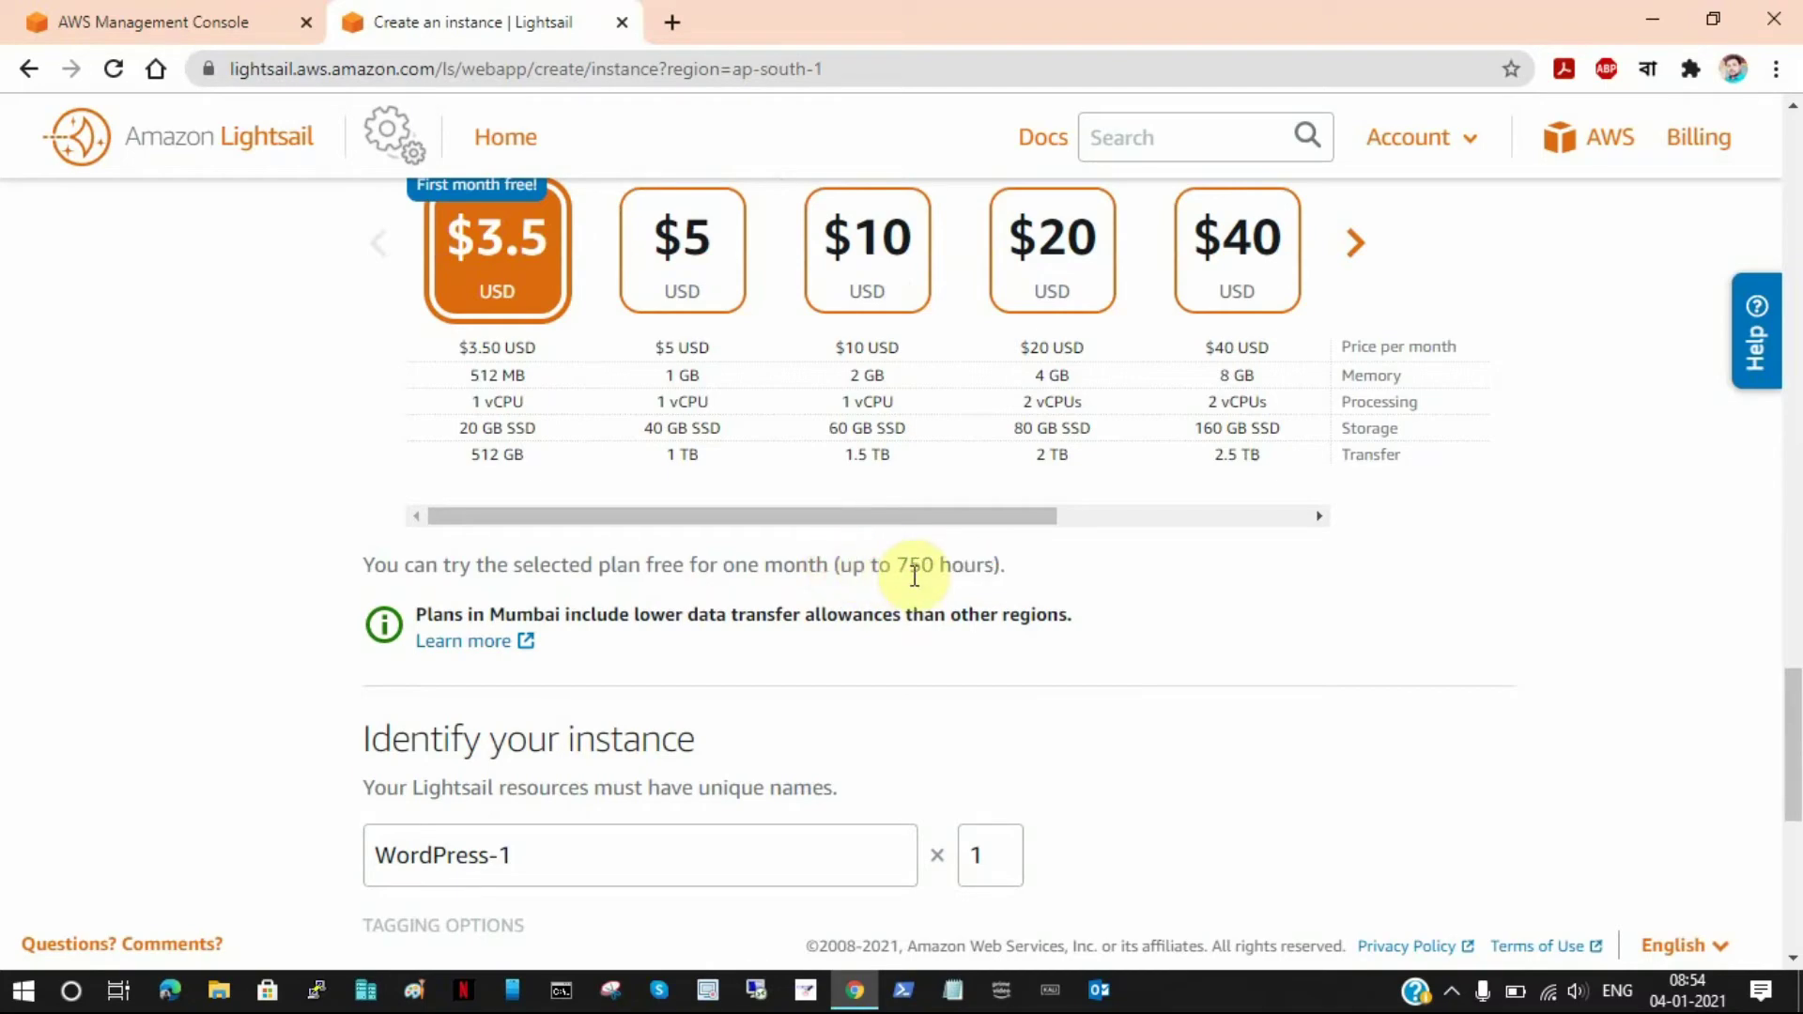
pyautogui.scroll(2, 274, 535)
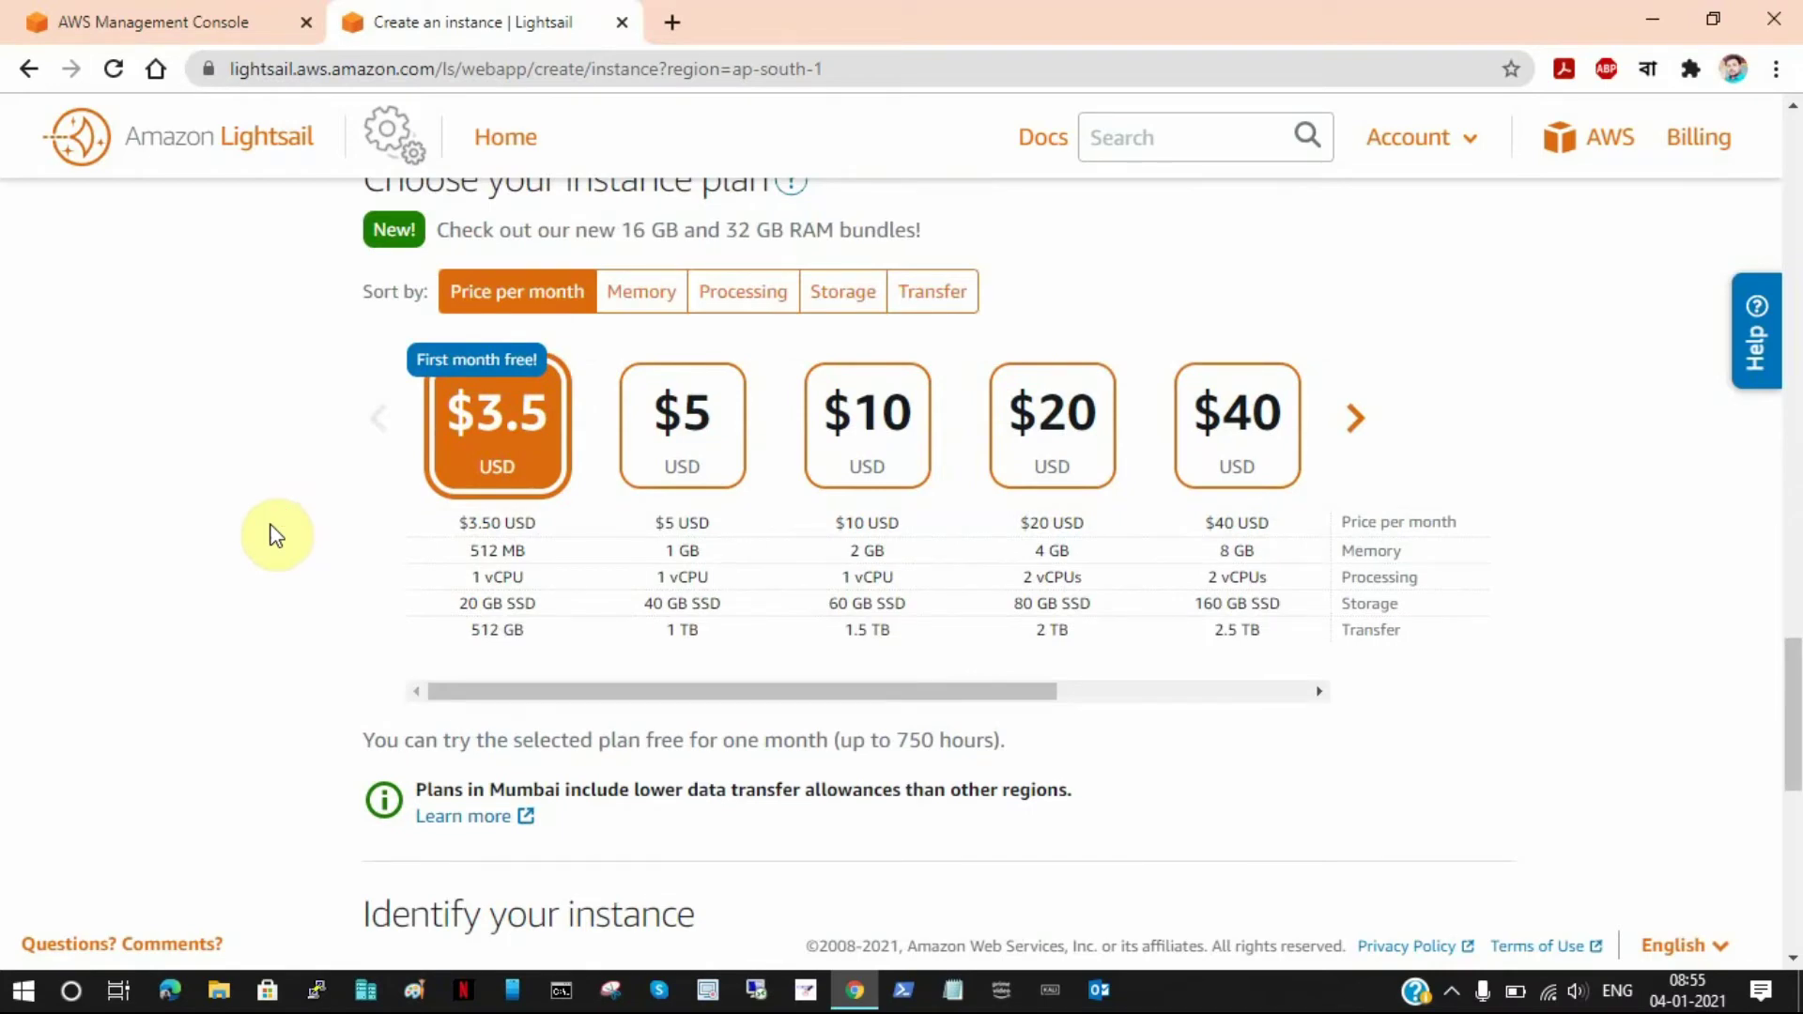
pyautogui.scroll(-2, 276, 536)
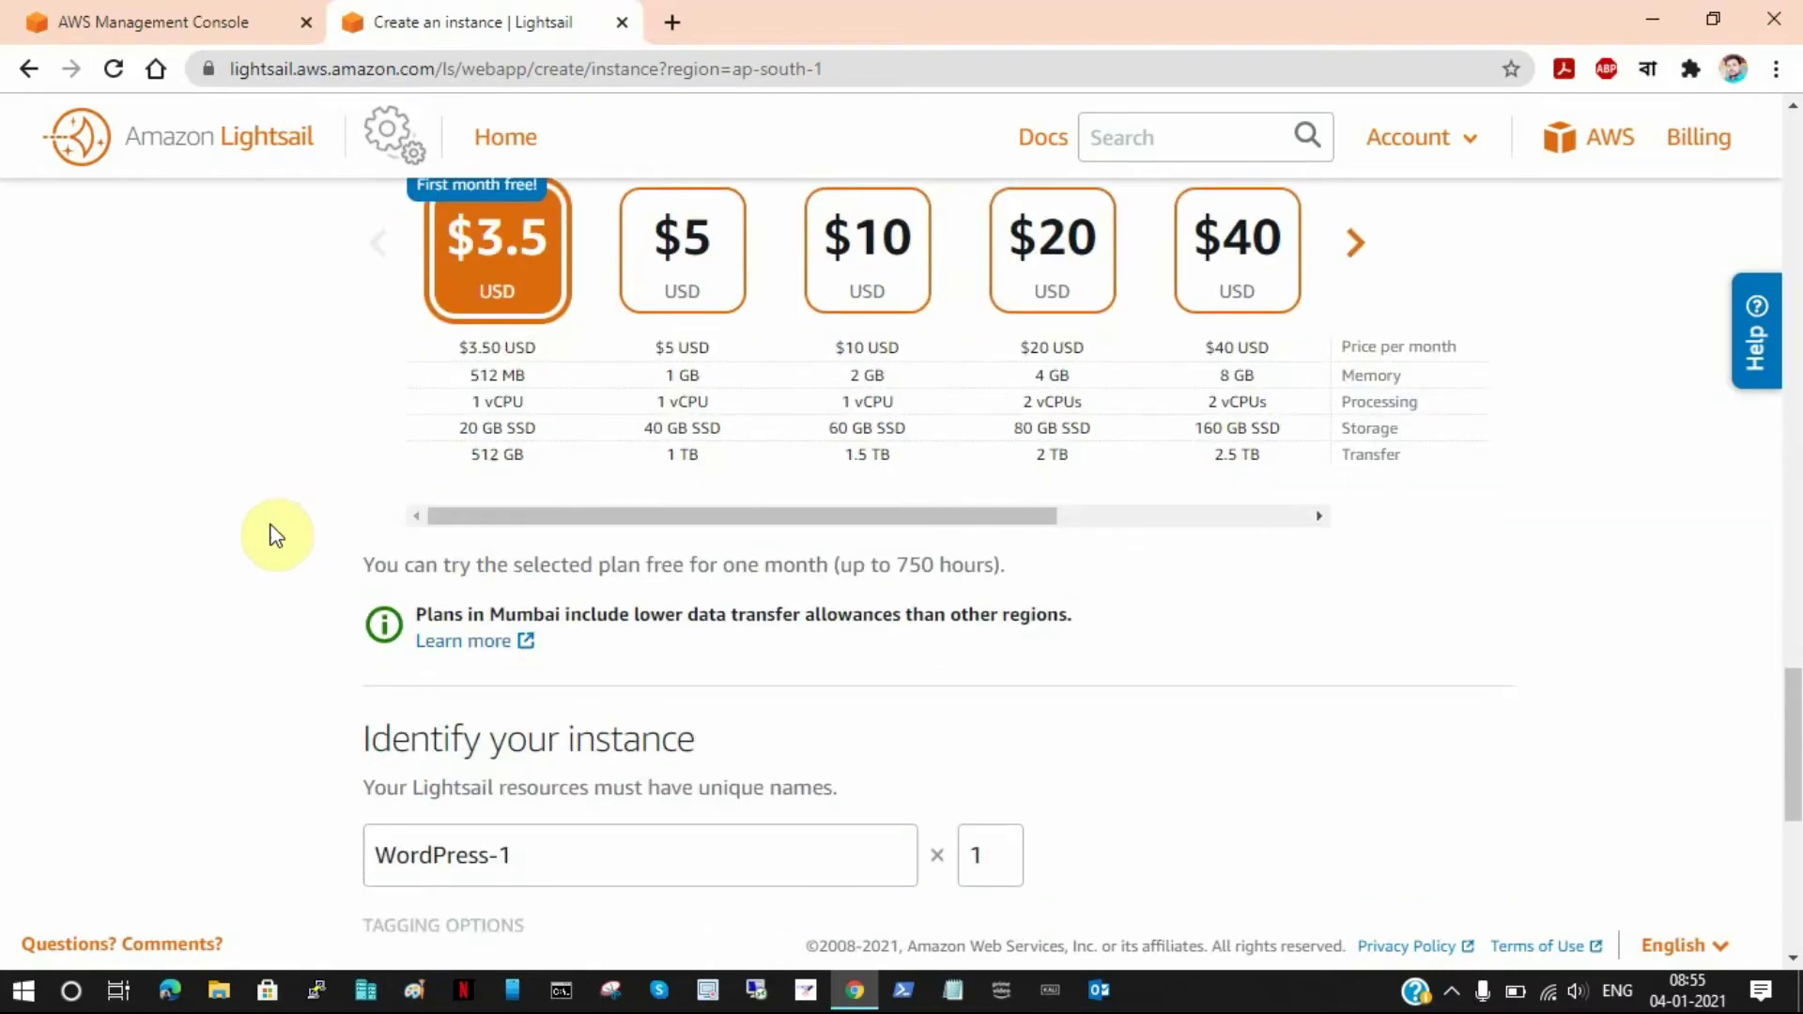
pyautogui.scroll(2, 276, 535)
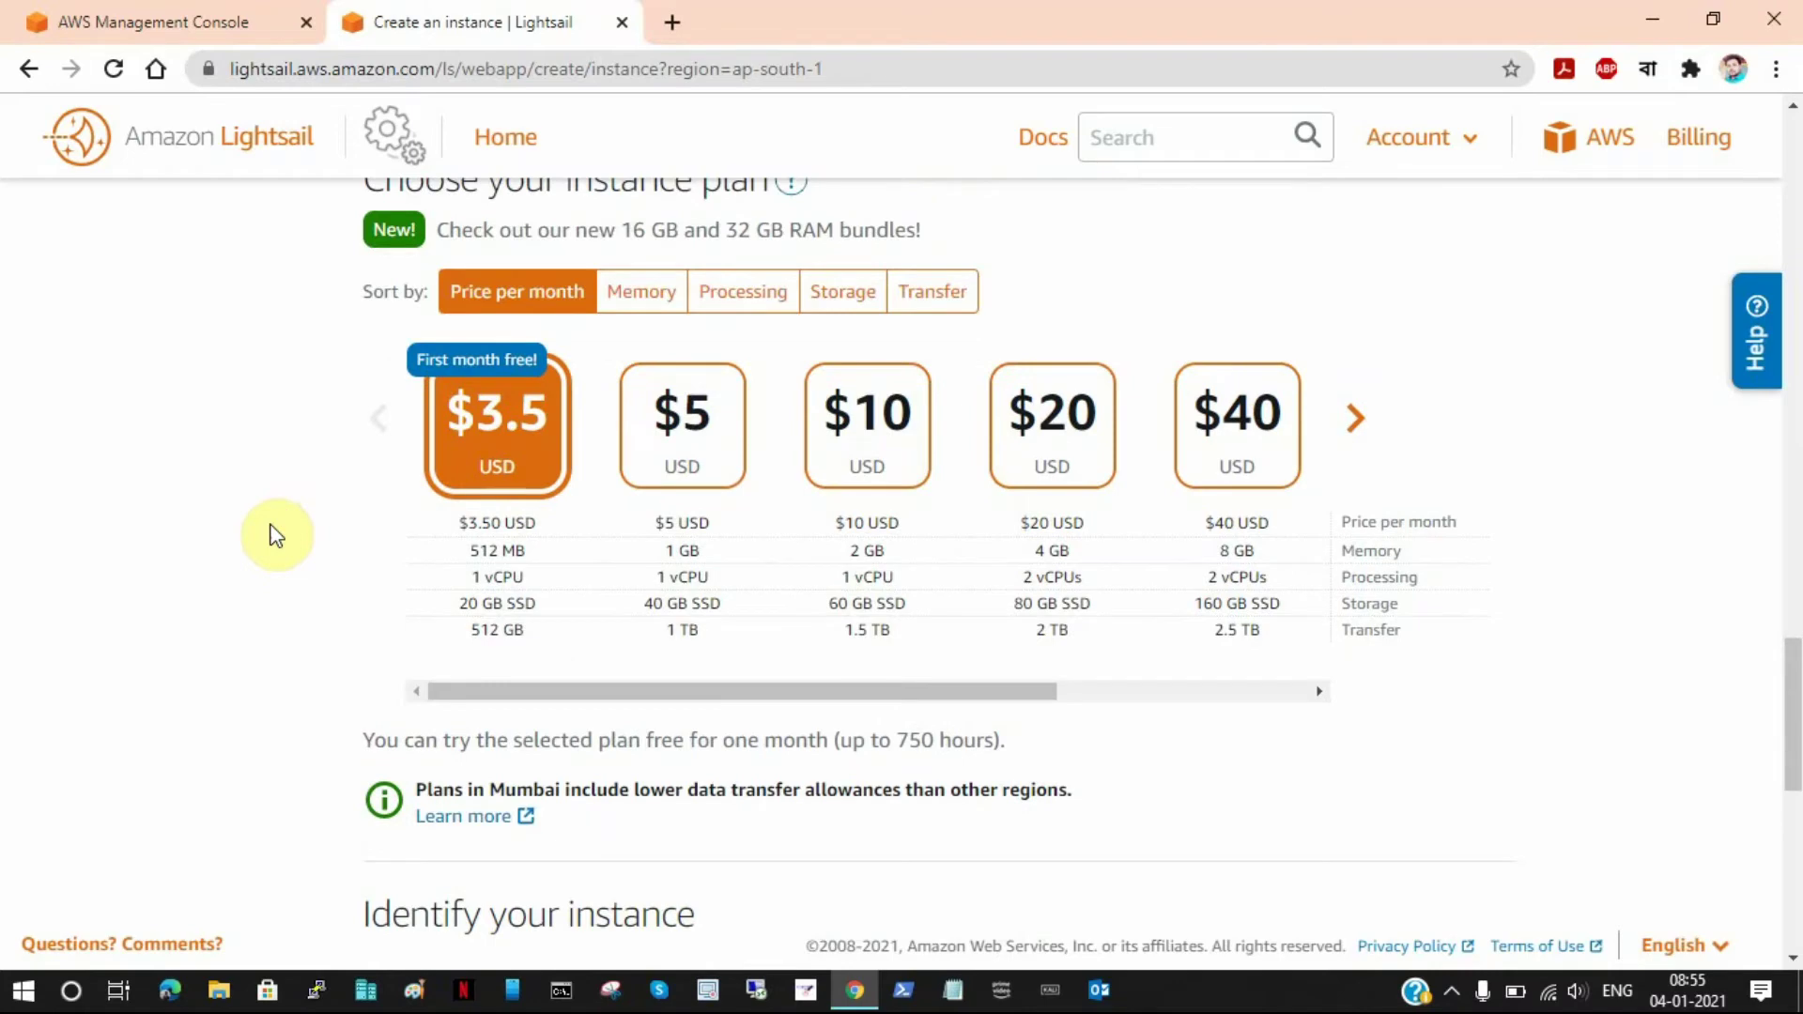
pyautogui.scroll(-2, 274, 535)
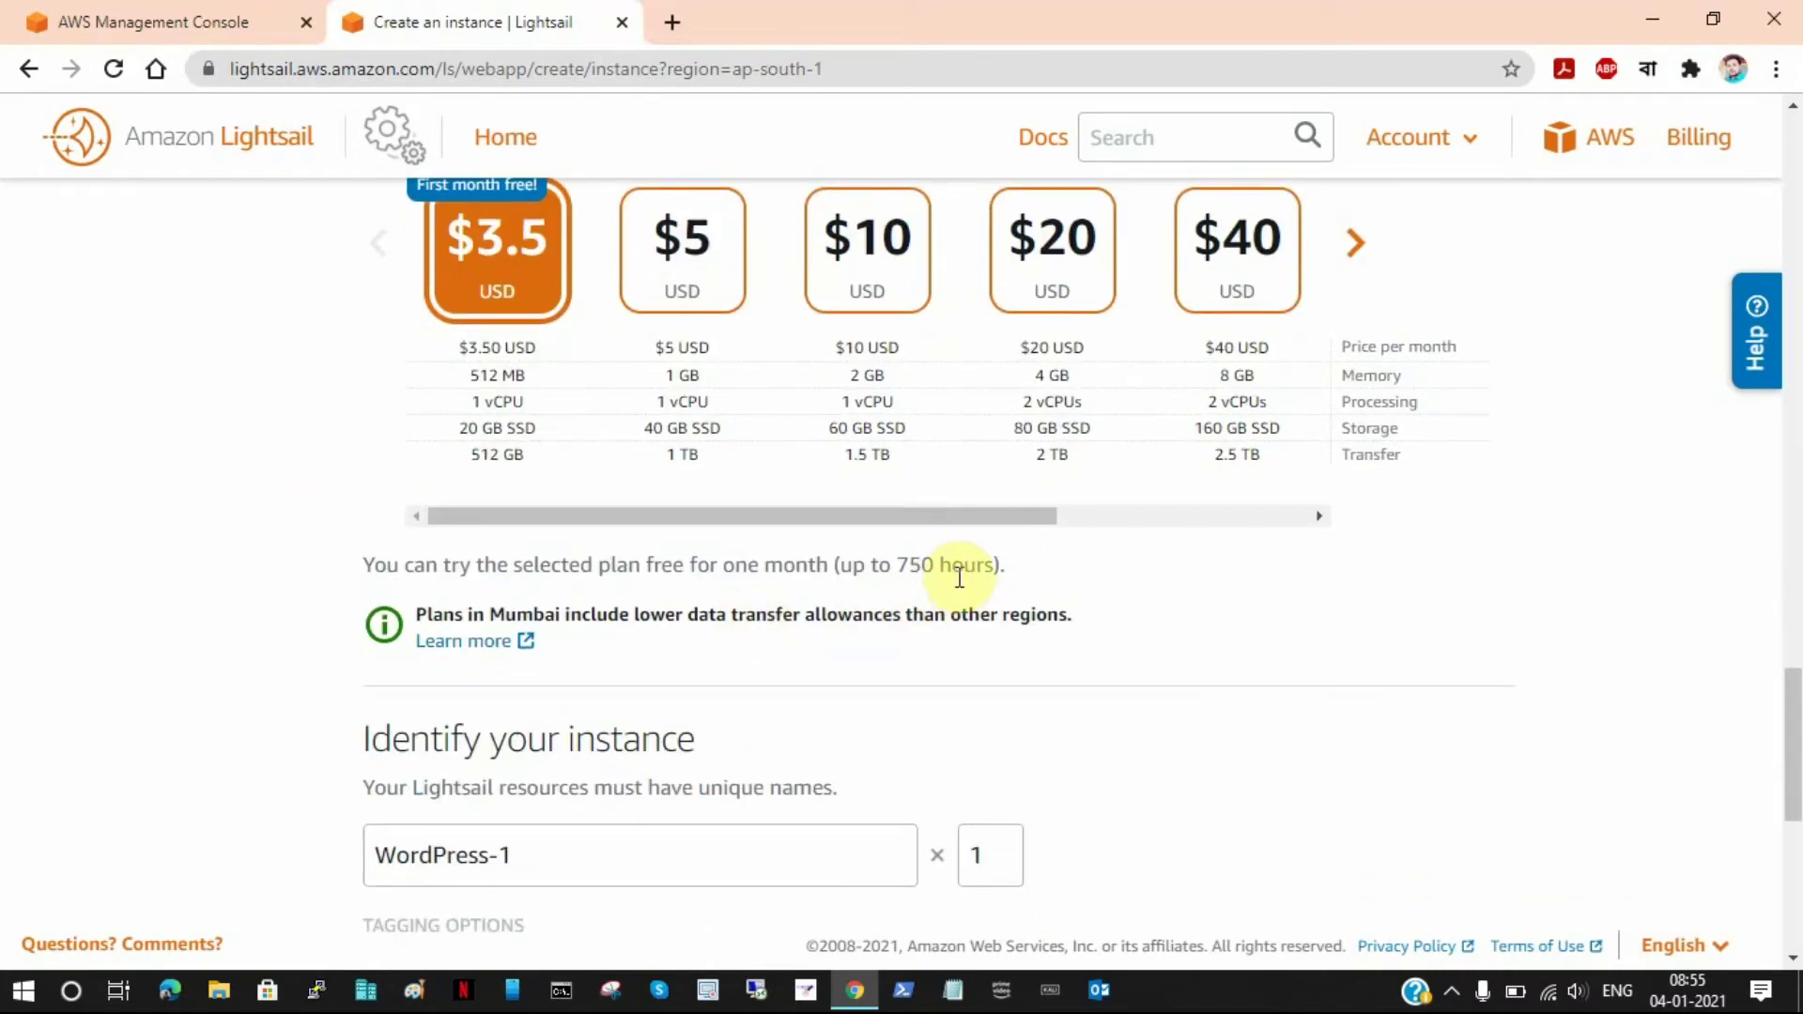
pyautogui.scroll(2, 294, 575)
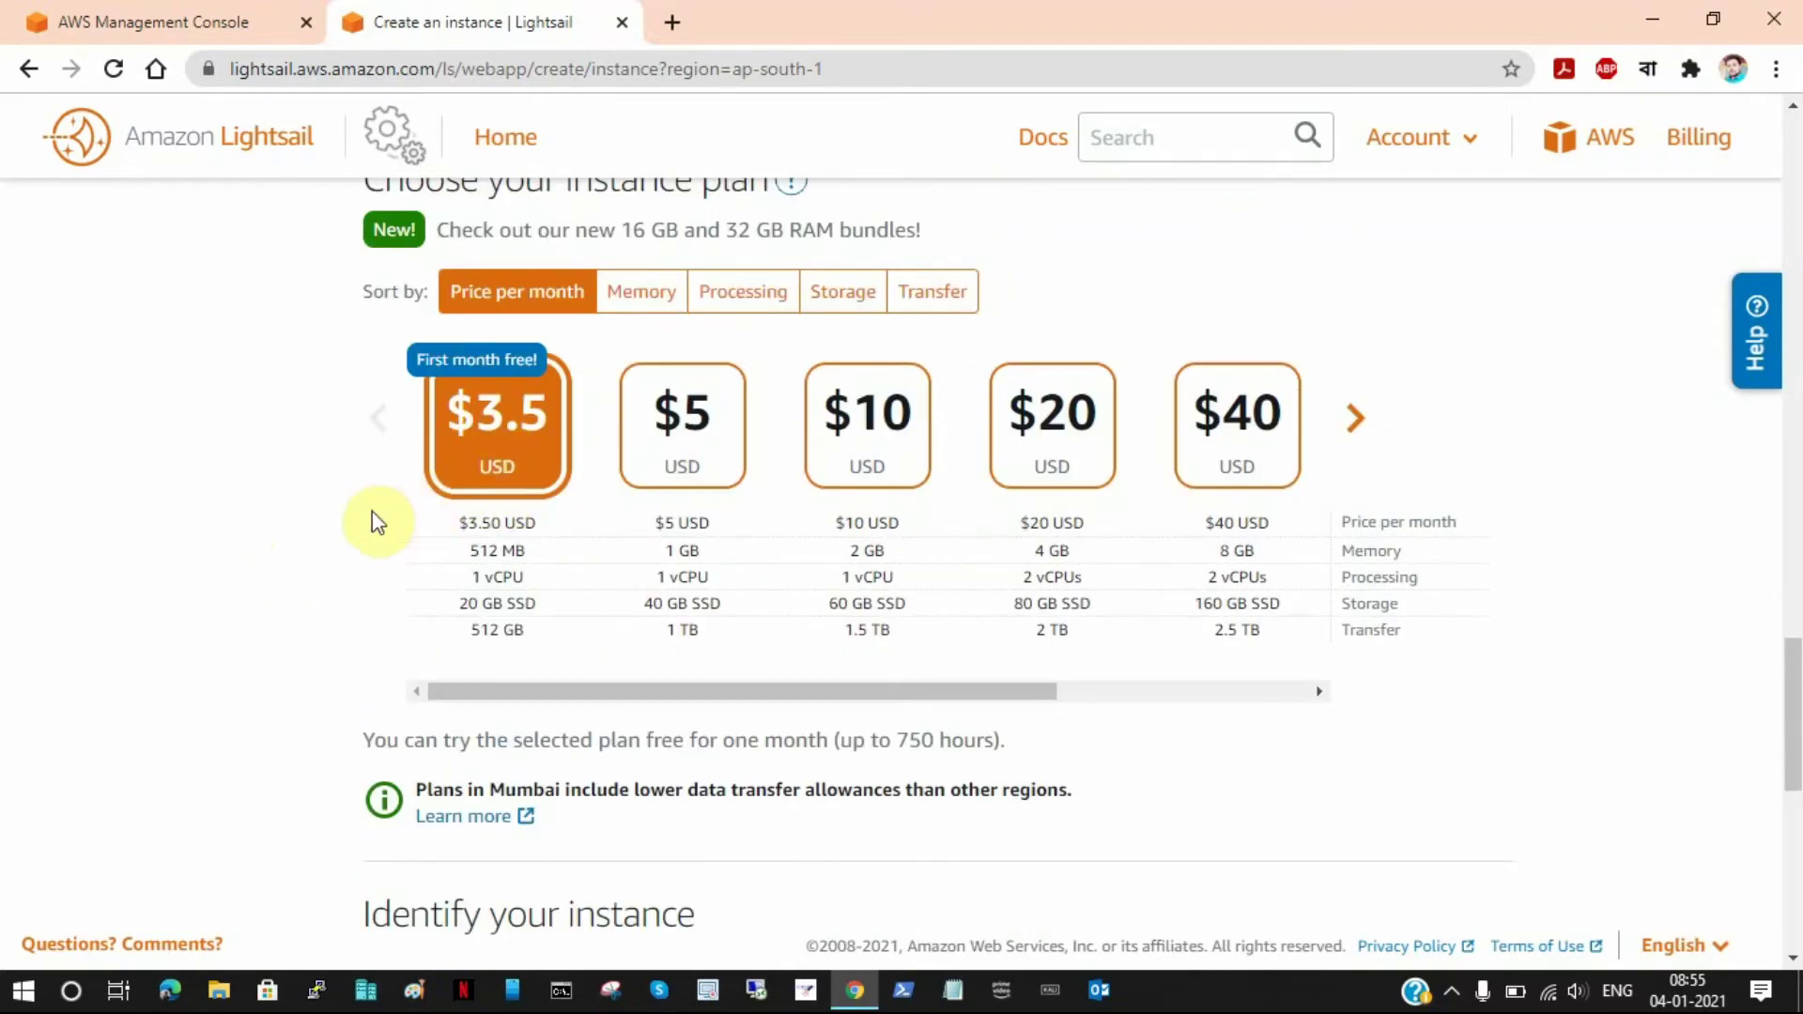
pyautogui.scroll(2, 376, 522)
pyautogui.scroll(-4, 324, 597)
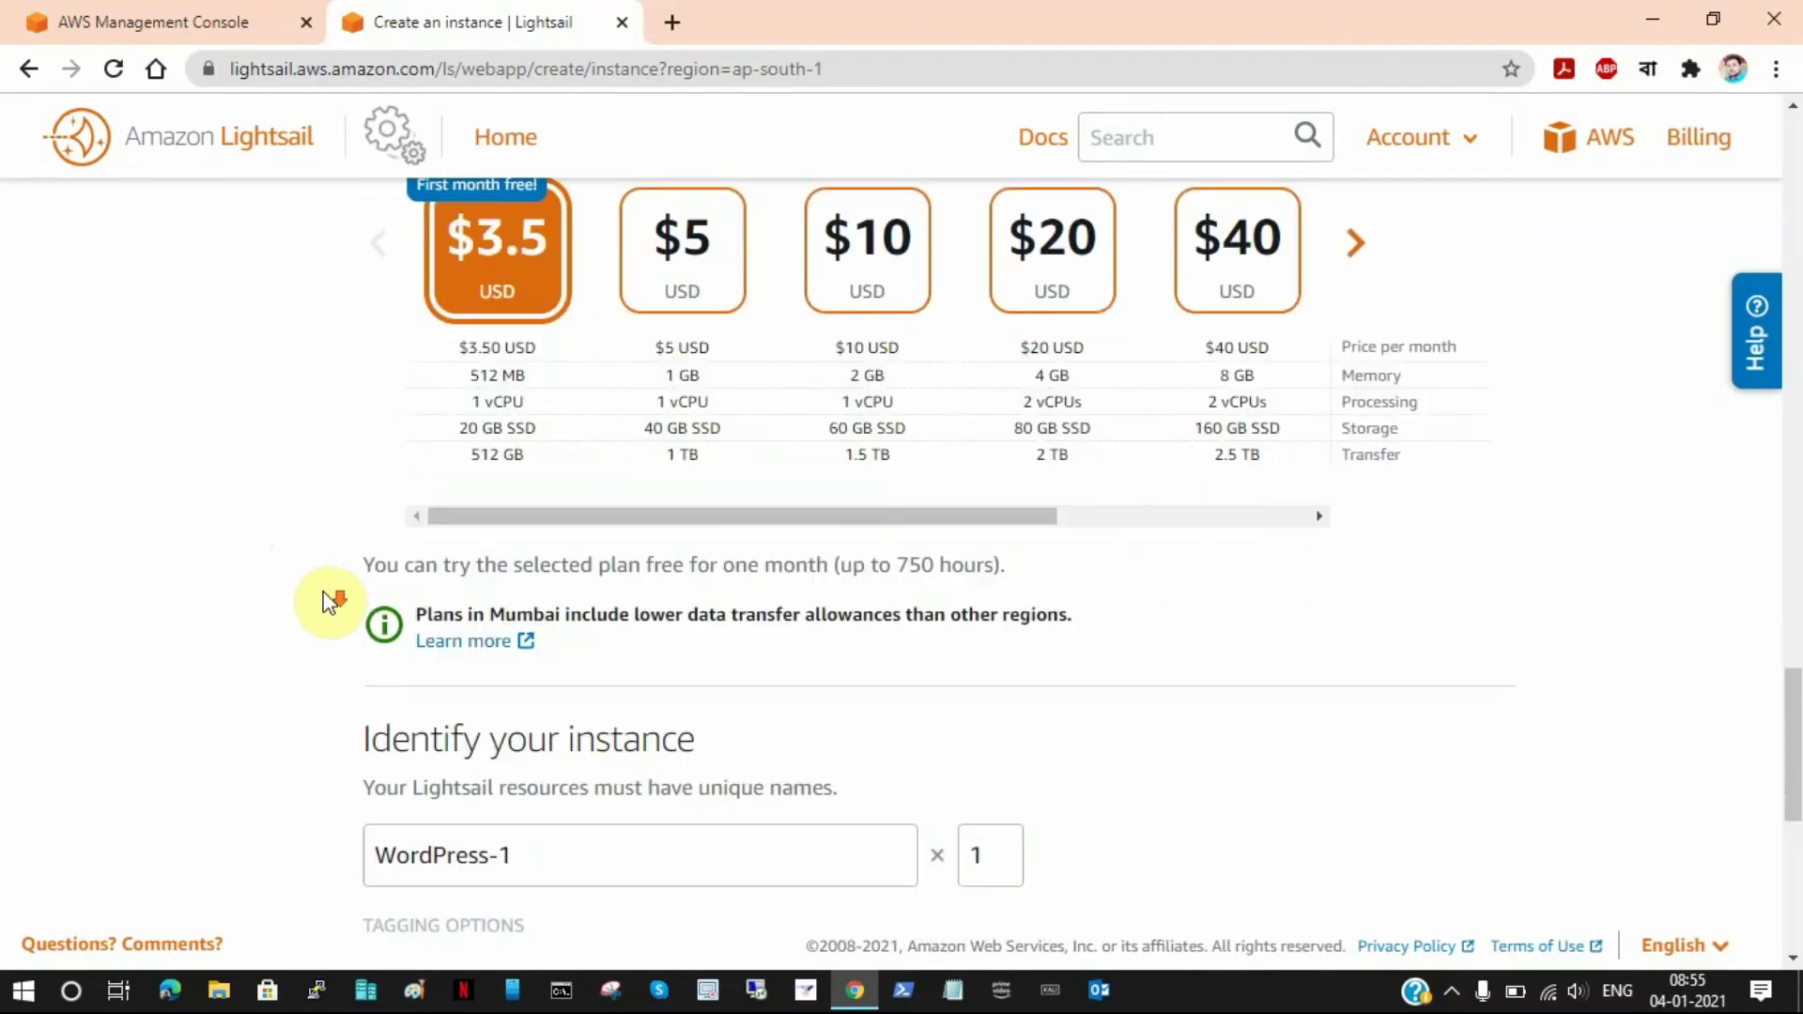
# Keep the name WordPress-1 with a quantity of 1 and no tags, and create the instance
pyautogui.scroll(-1, 324, 601)
pyautogui.scroll(-1, 329, 602)
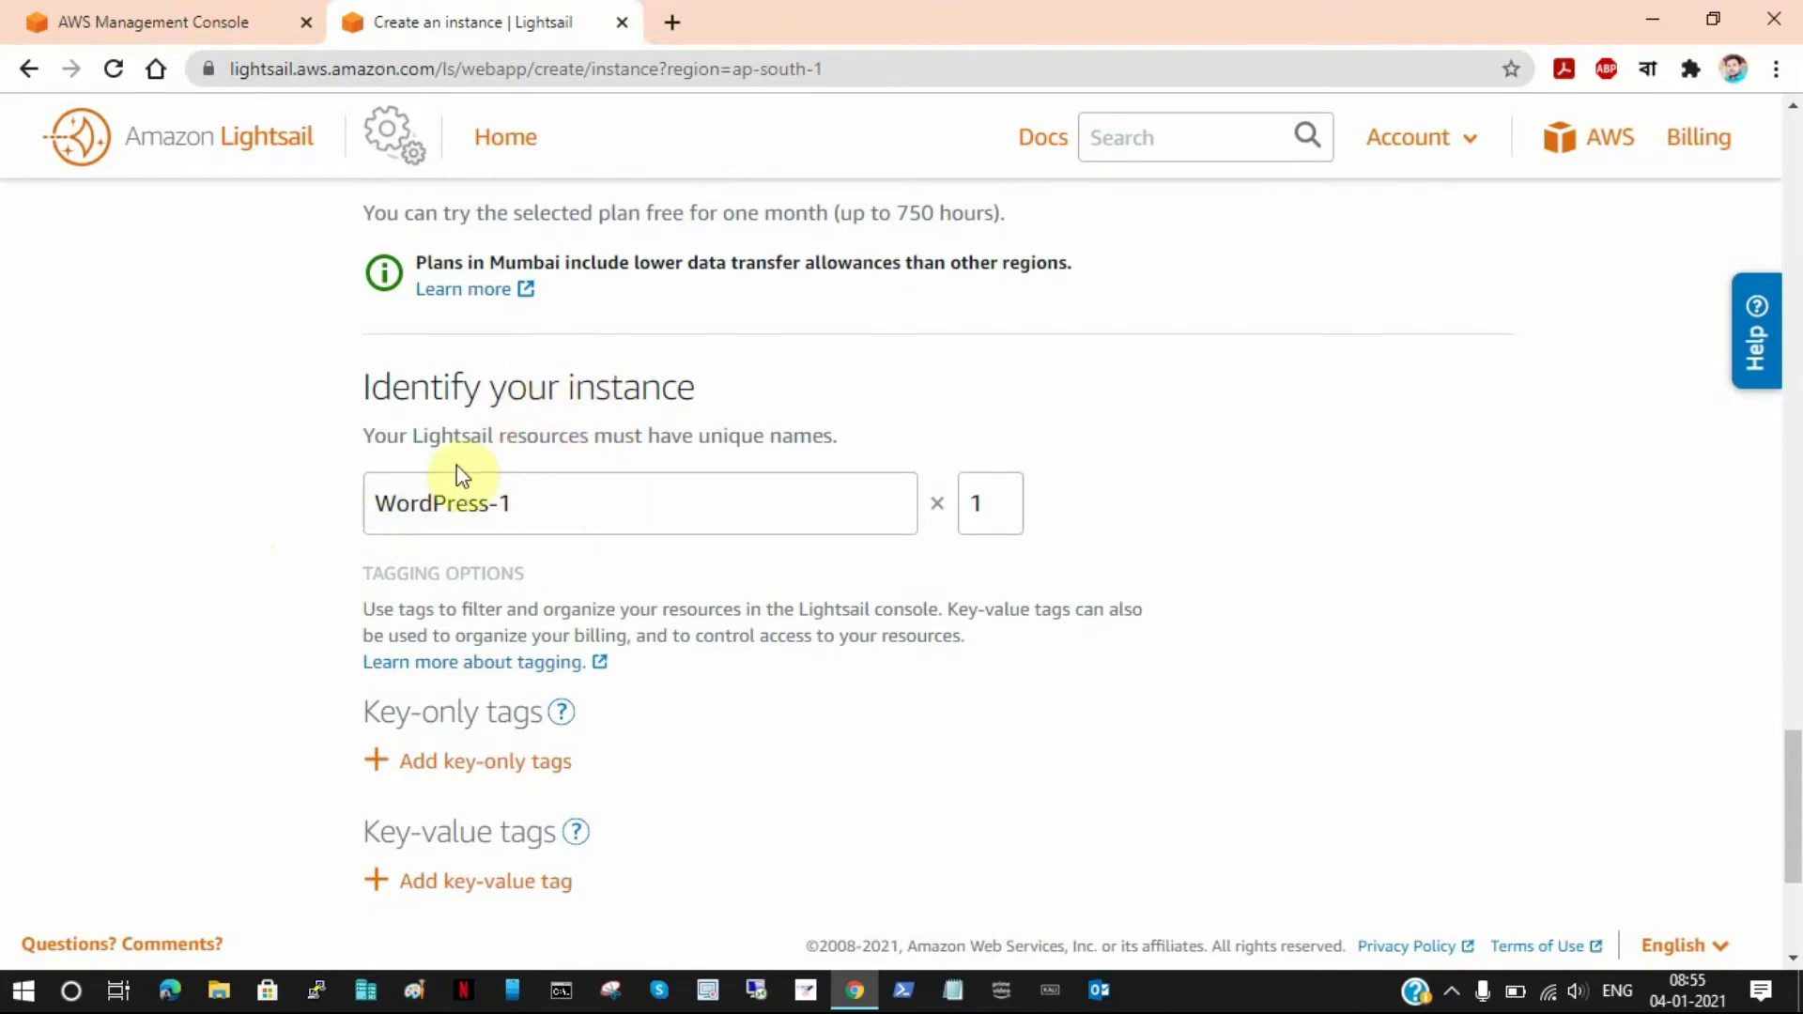
pyautogui.tripleClick(526, 508)
pyautogui.click(526, 508)
pyautogui.scroll(-2, 1113, 541)
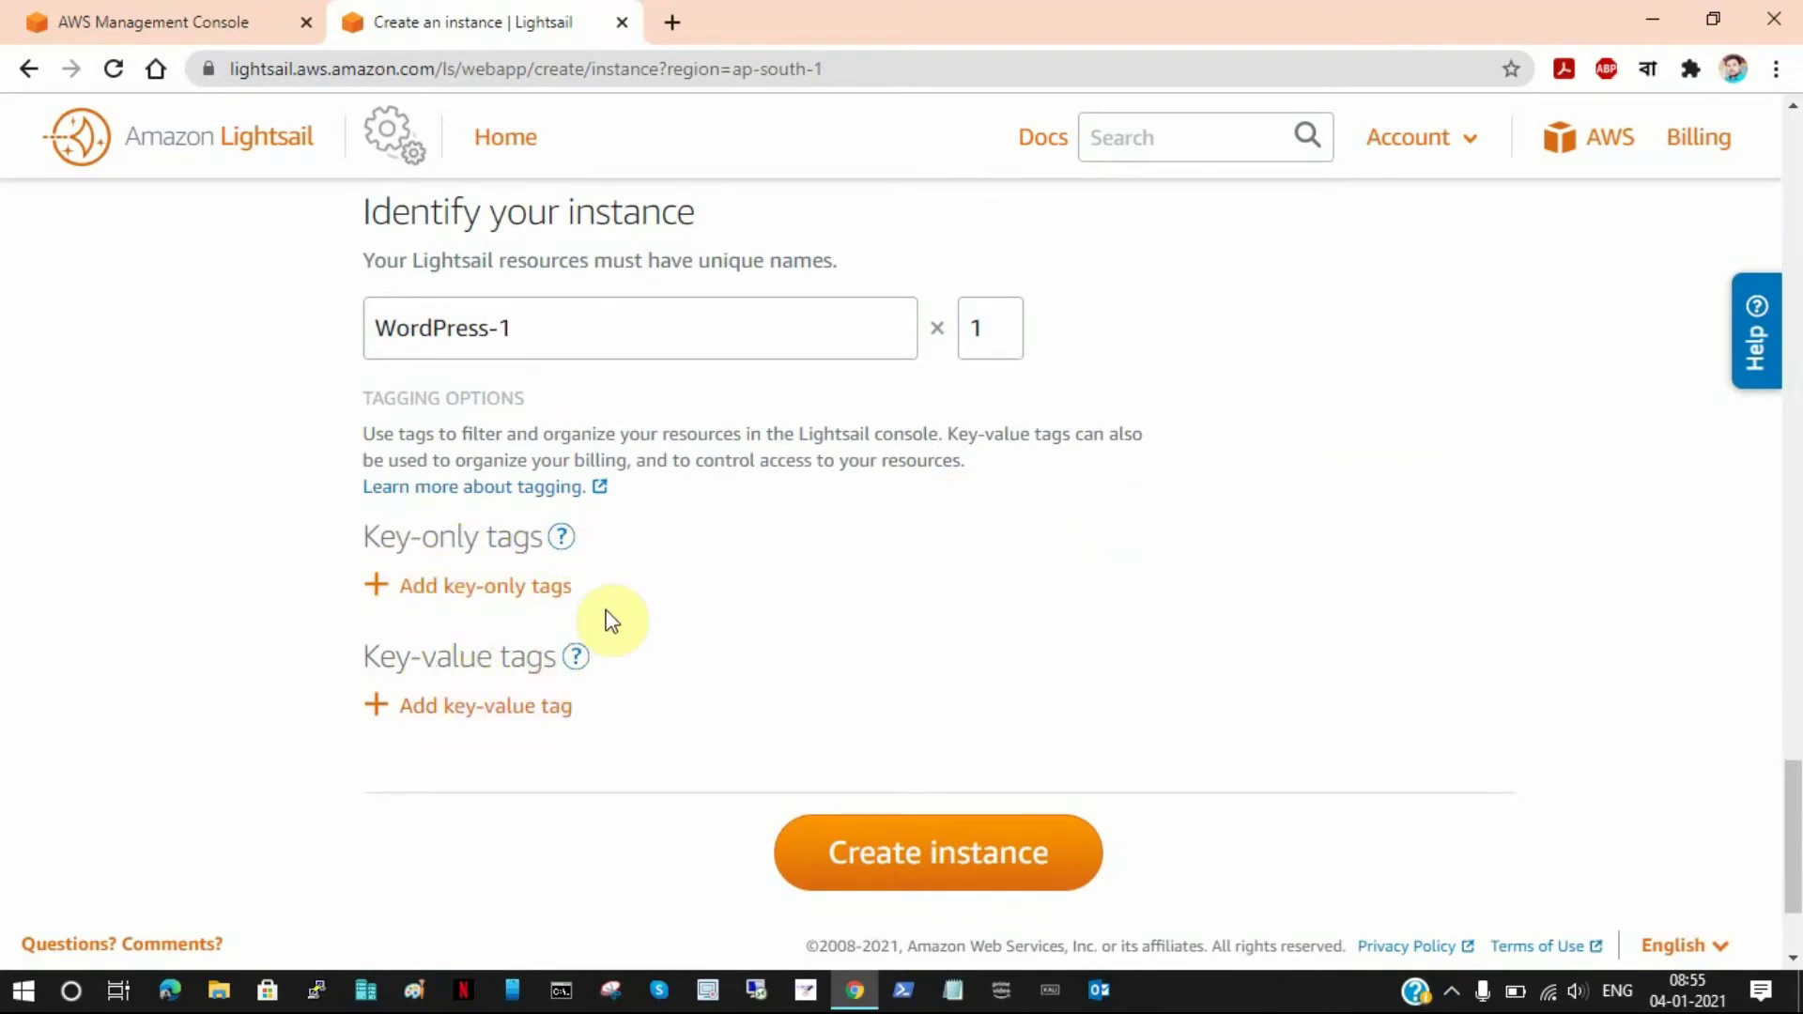
pyautogui.click(939, 869)
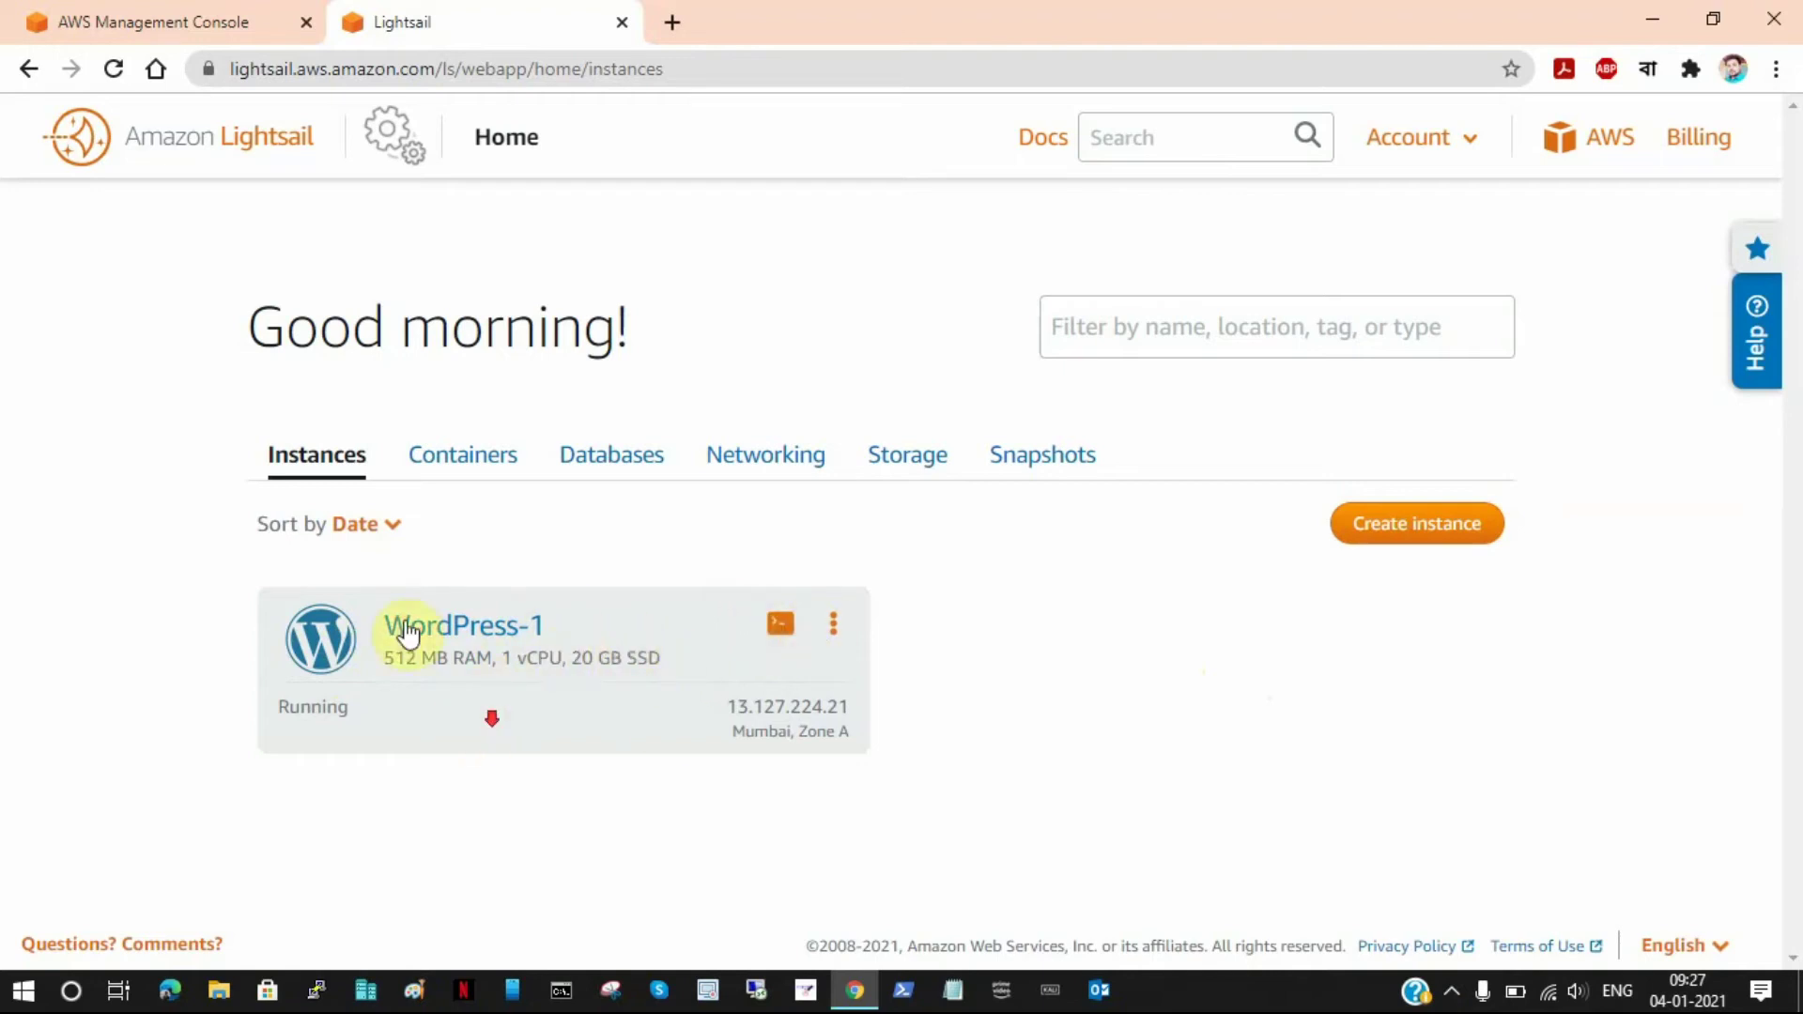
# Copy the public IP address of the running WordPress-1 instance and open it in a new browser tab
pyautogui.moveTo(283, 706); pyautogui.dragTo(351, 704)
pyautogui.click(785, 764)
pyautogui.doubleClick(739, 705)
pyautogui.rightClick(806, 710)
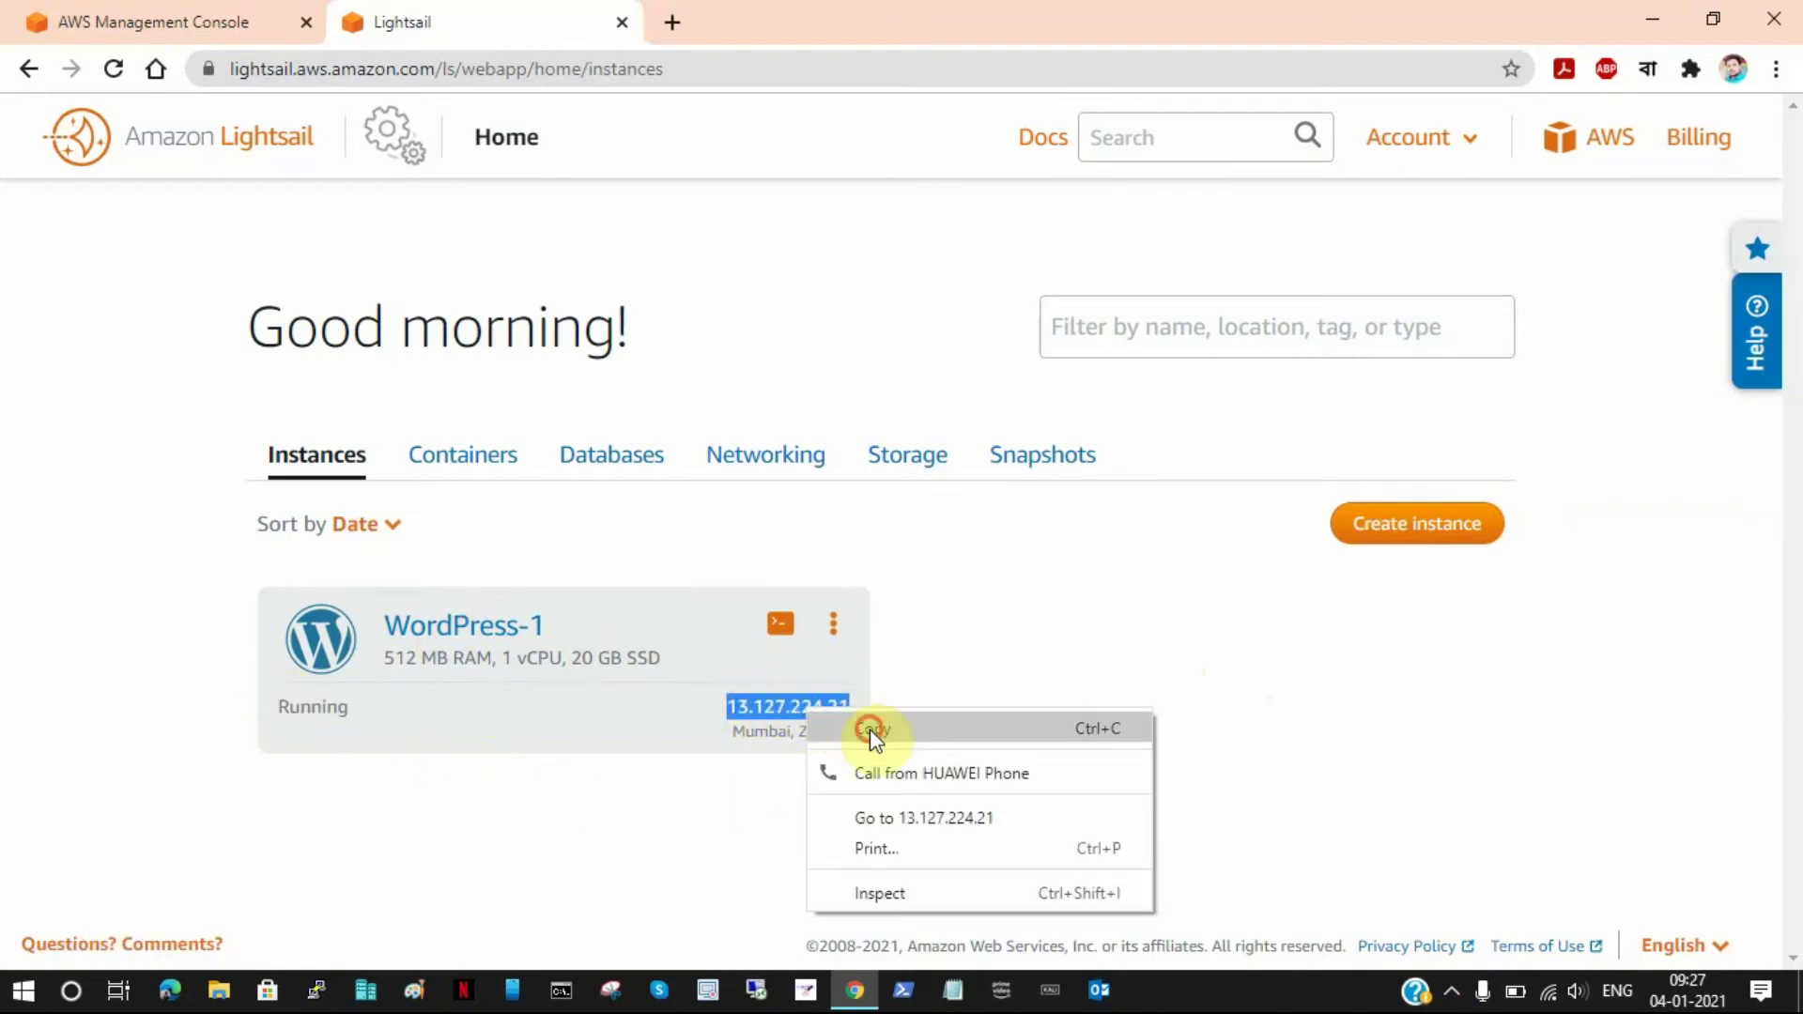
pyautogui.click(869, 728)
pyautogui.click(671, 26)
pyautogui.rightClick(678, 75)
pyautogui.click(789, 287)
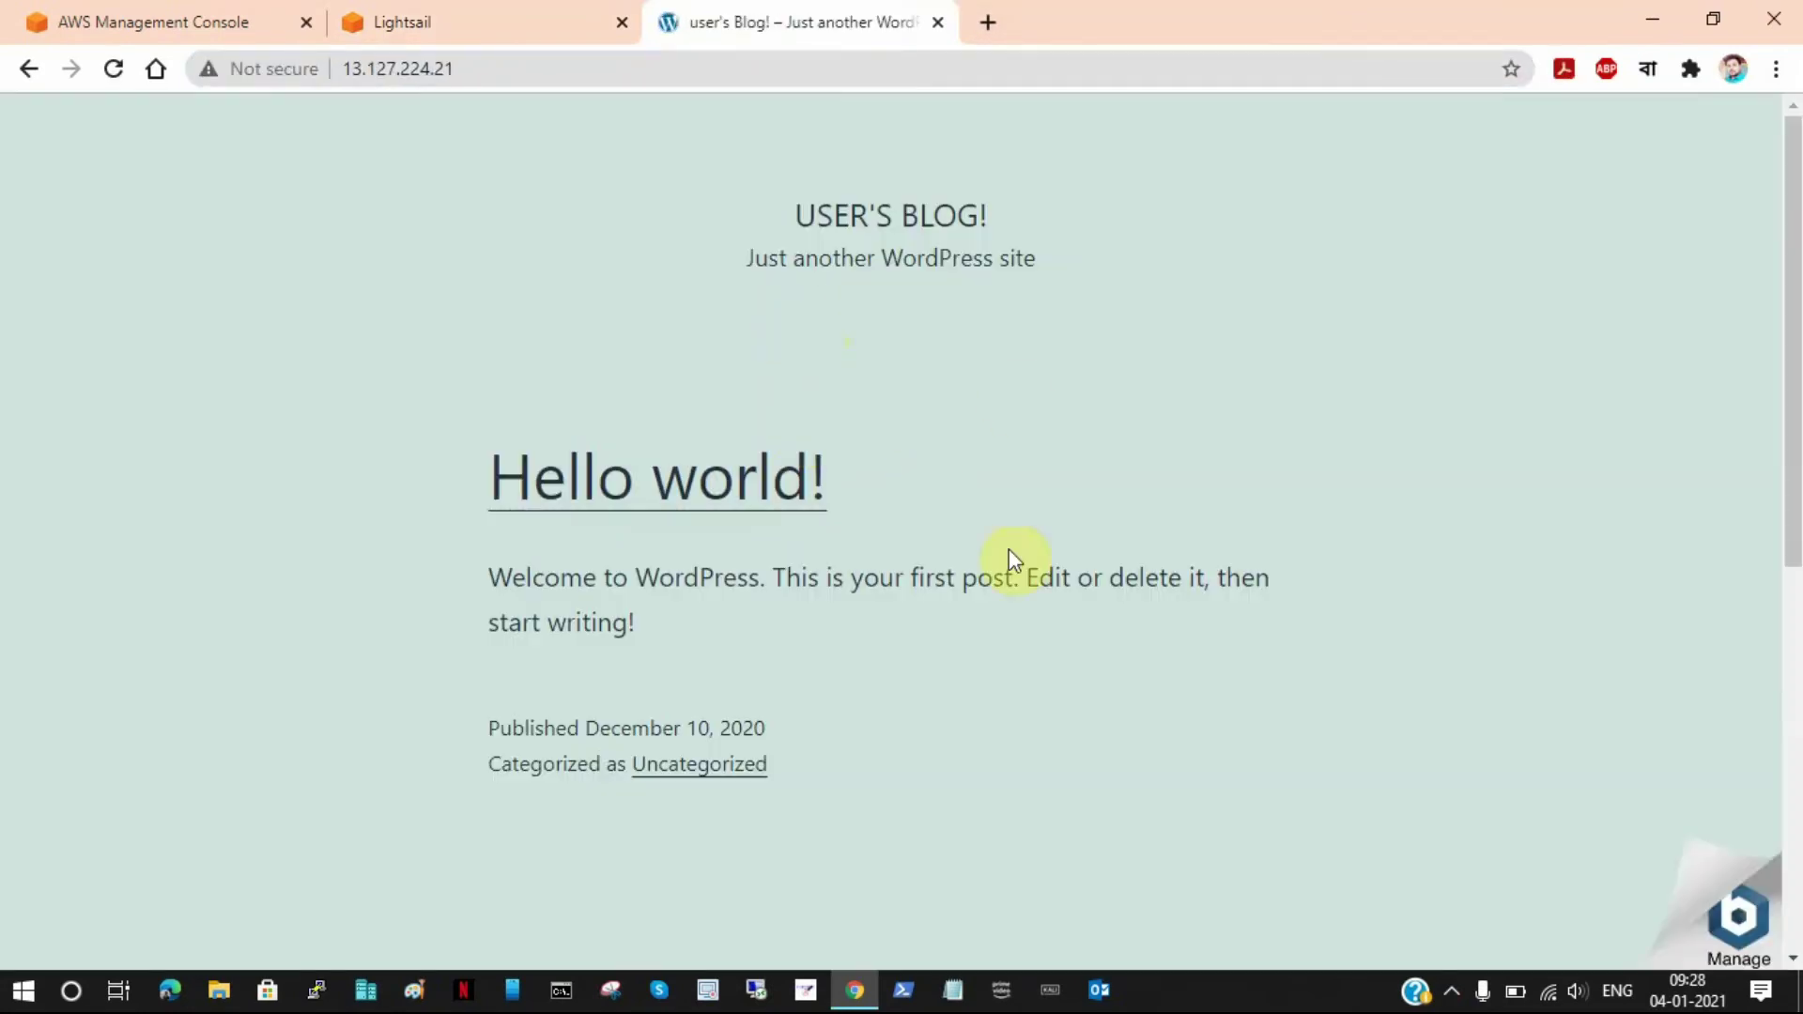
# Look through the WordPress blog's home page and compare it with the WordPress-1 entry in the Lightsail instance list
pyautogui.scroll(-7, 1008, 548)
pyautogui.scroll(8, 1009, 549)
pyautogui.click(472, 19)
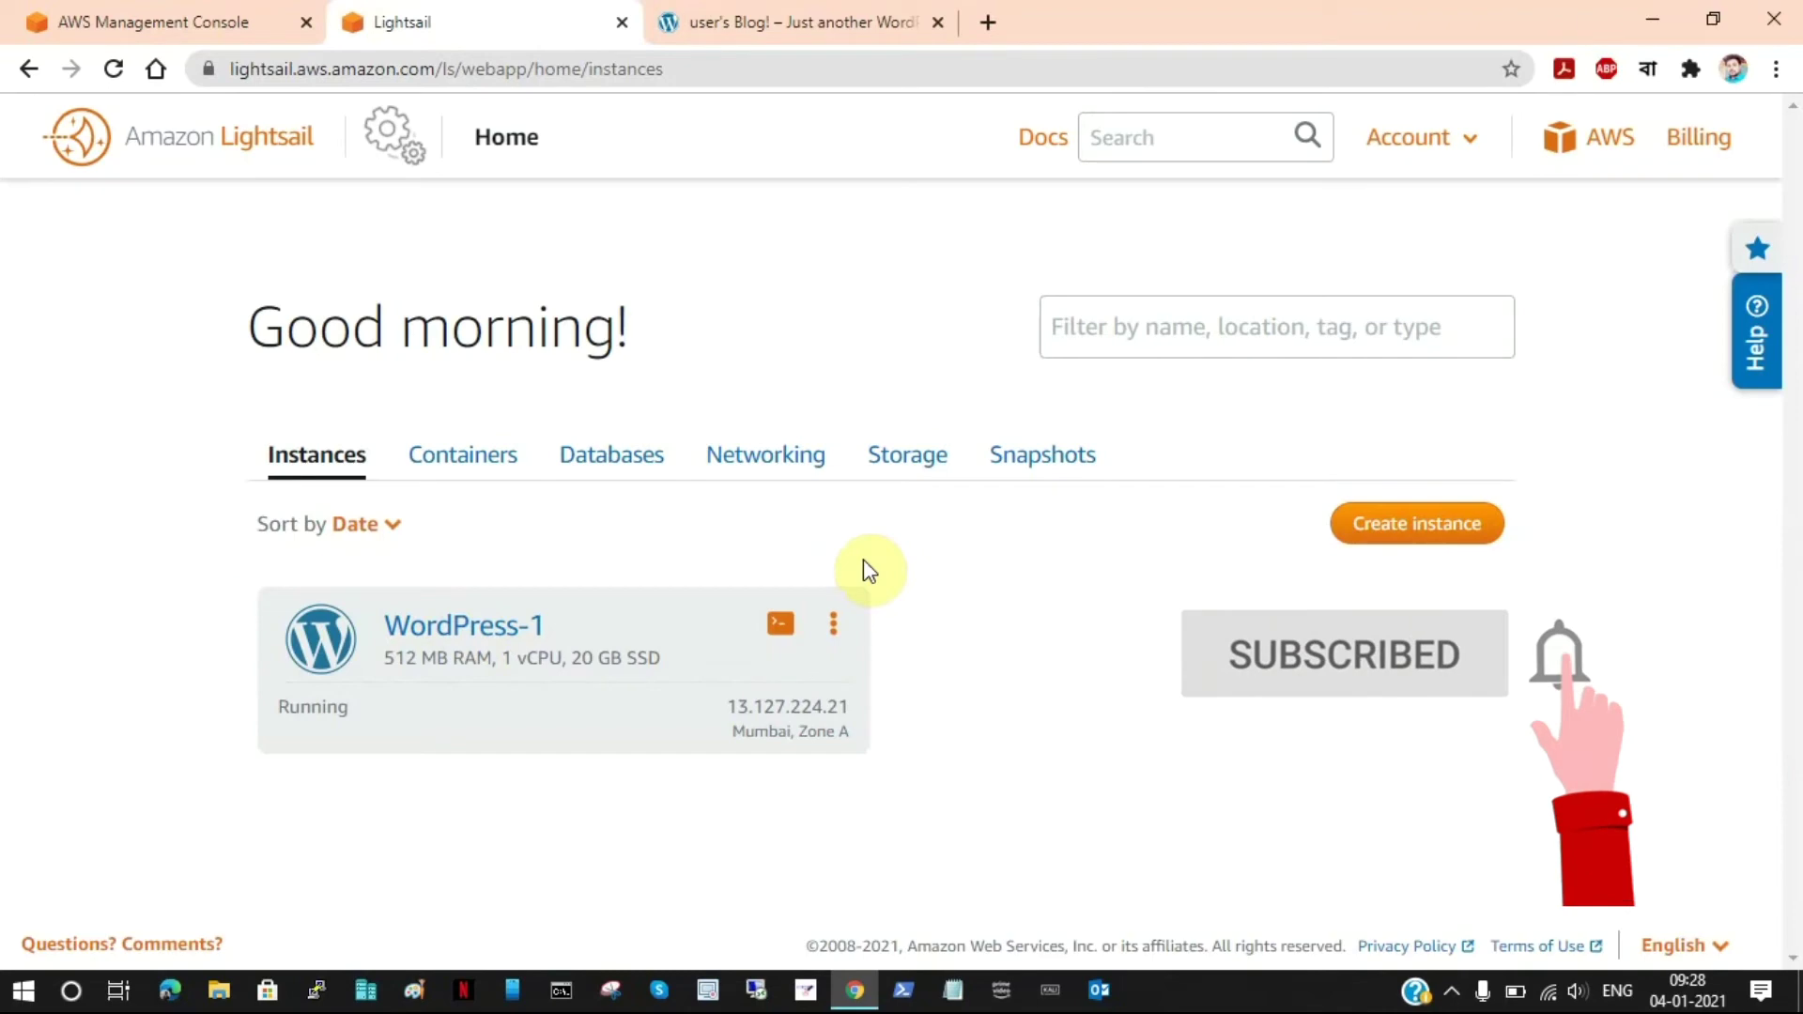
pyautogui.click(770, 21)
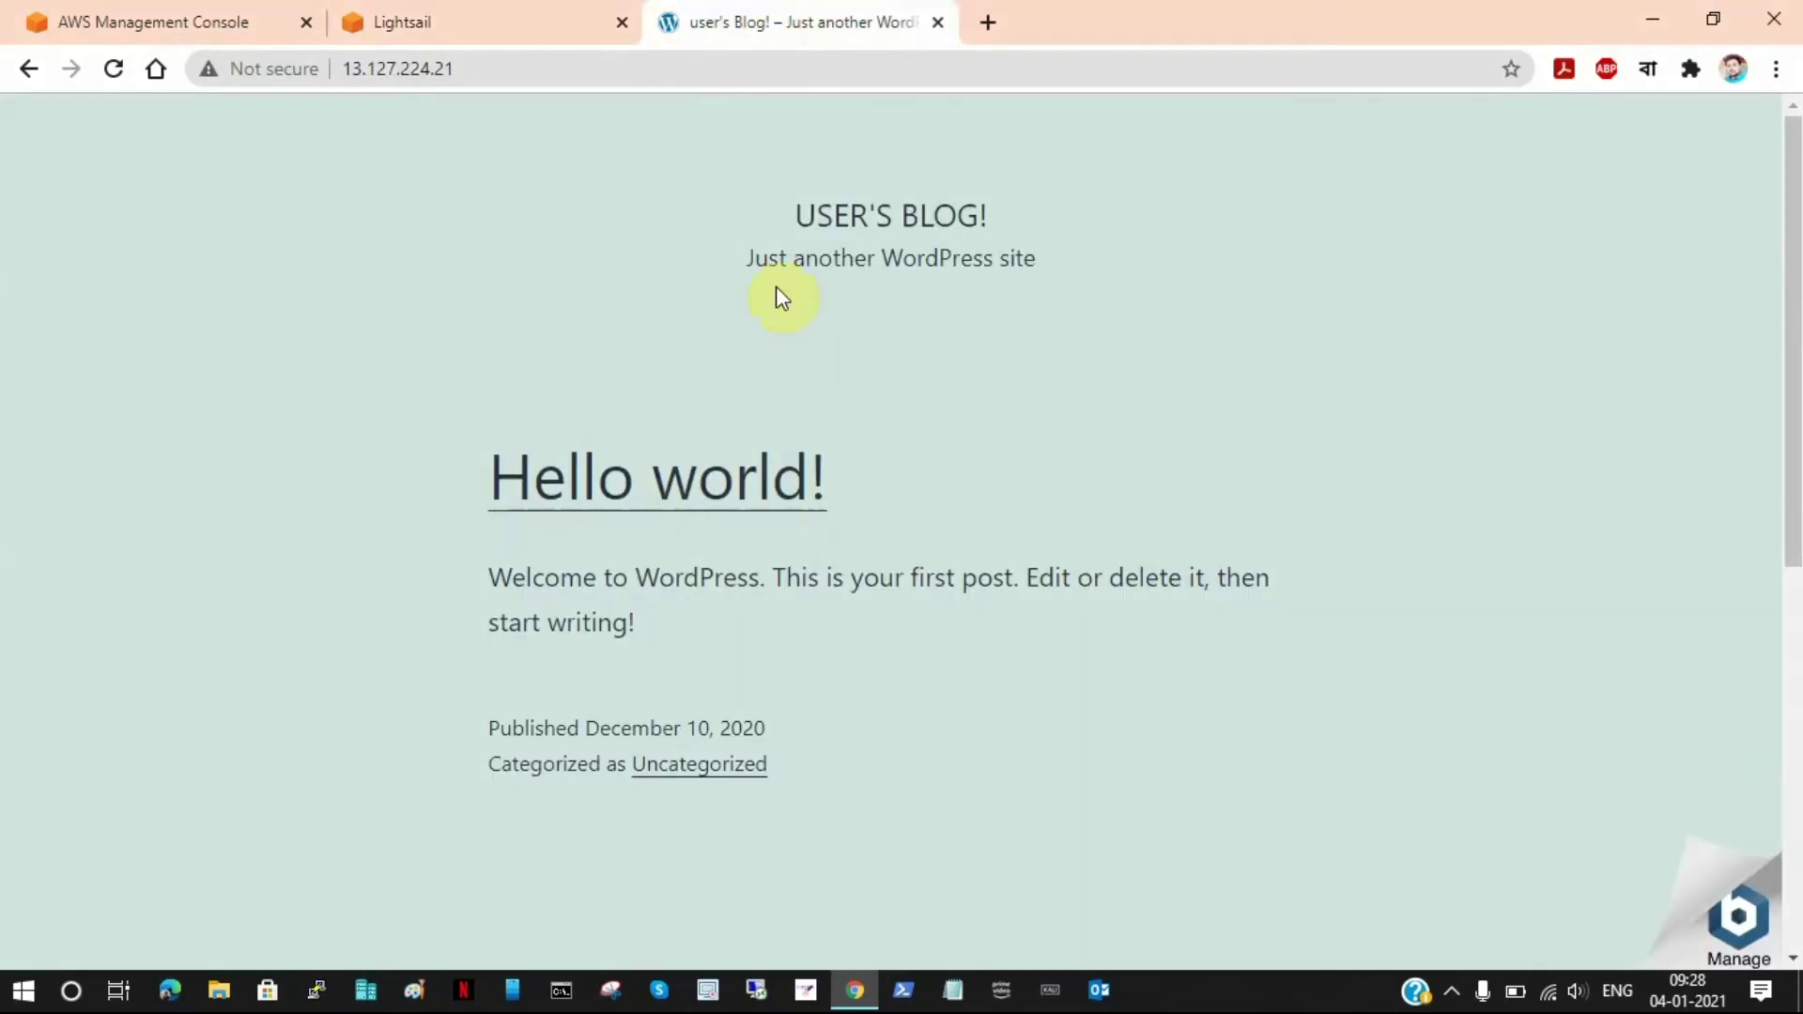
pyautogui.click(504, 19)
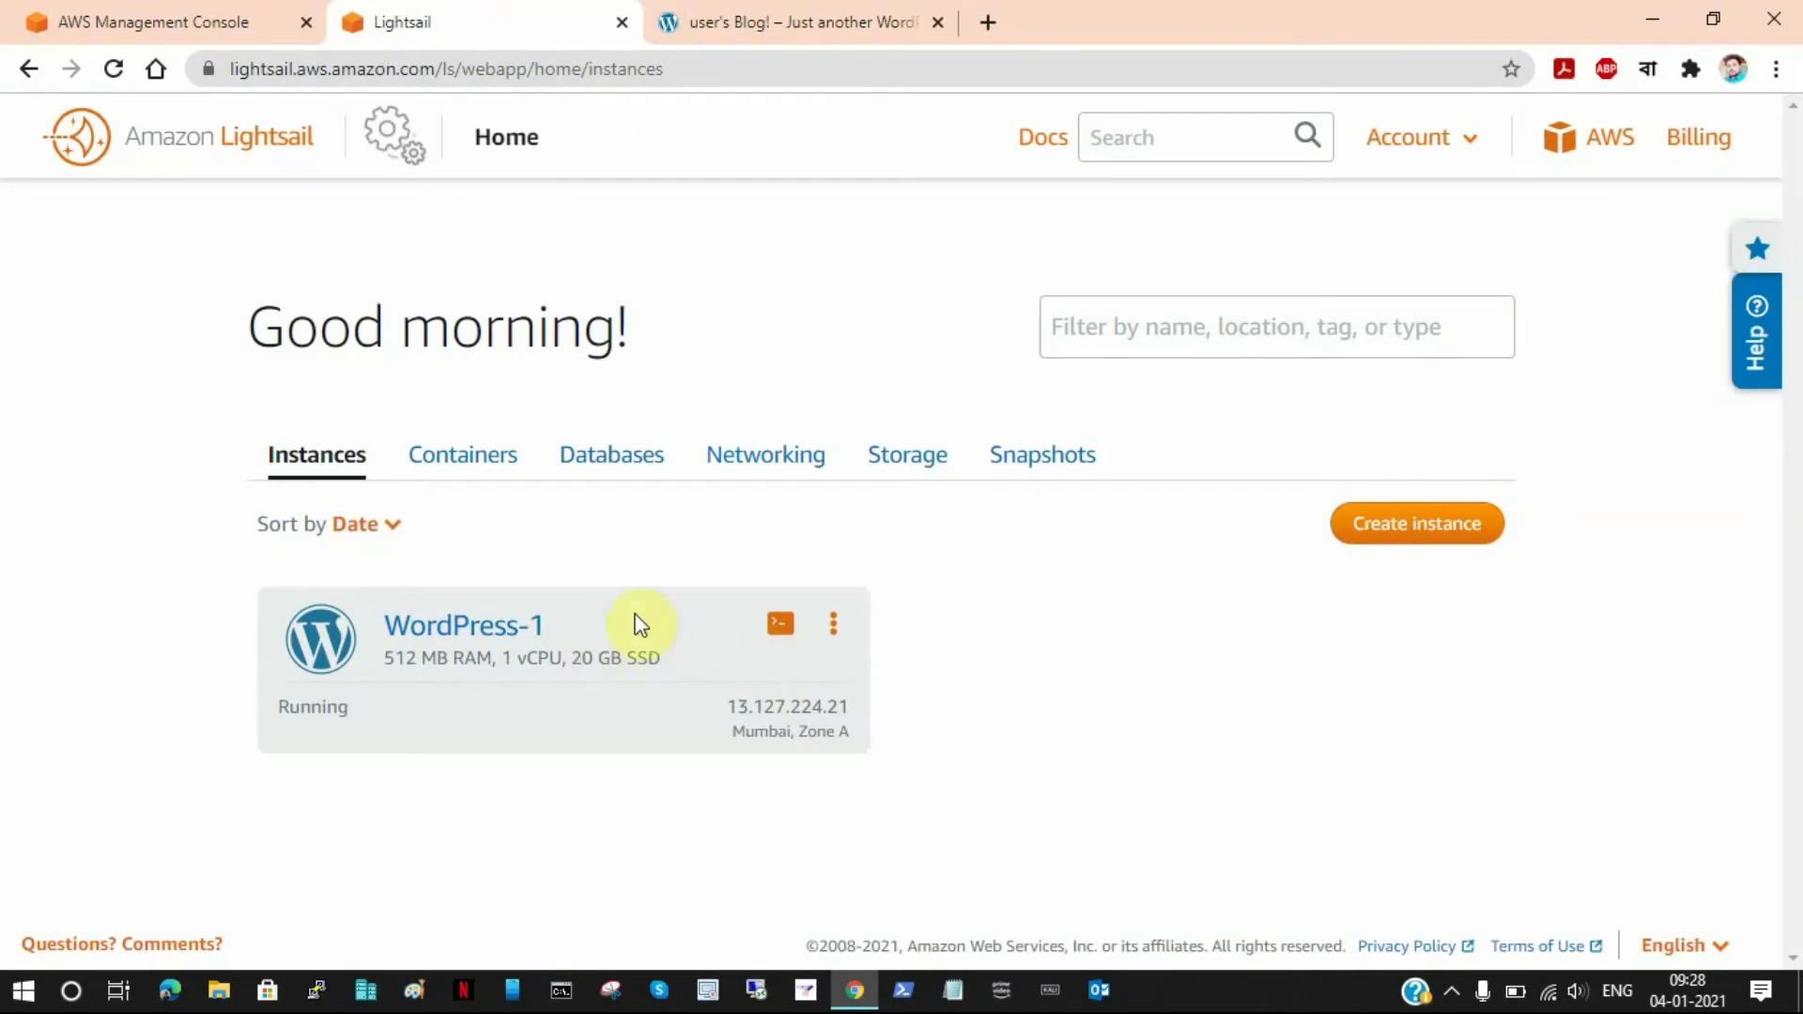
# Open the WordPress site's admin login page by adding /wp-admin to its IP address
pyautogui.click(799, 11)
pyautogui.click(797, 73)
pyautogui.click(799, 72)
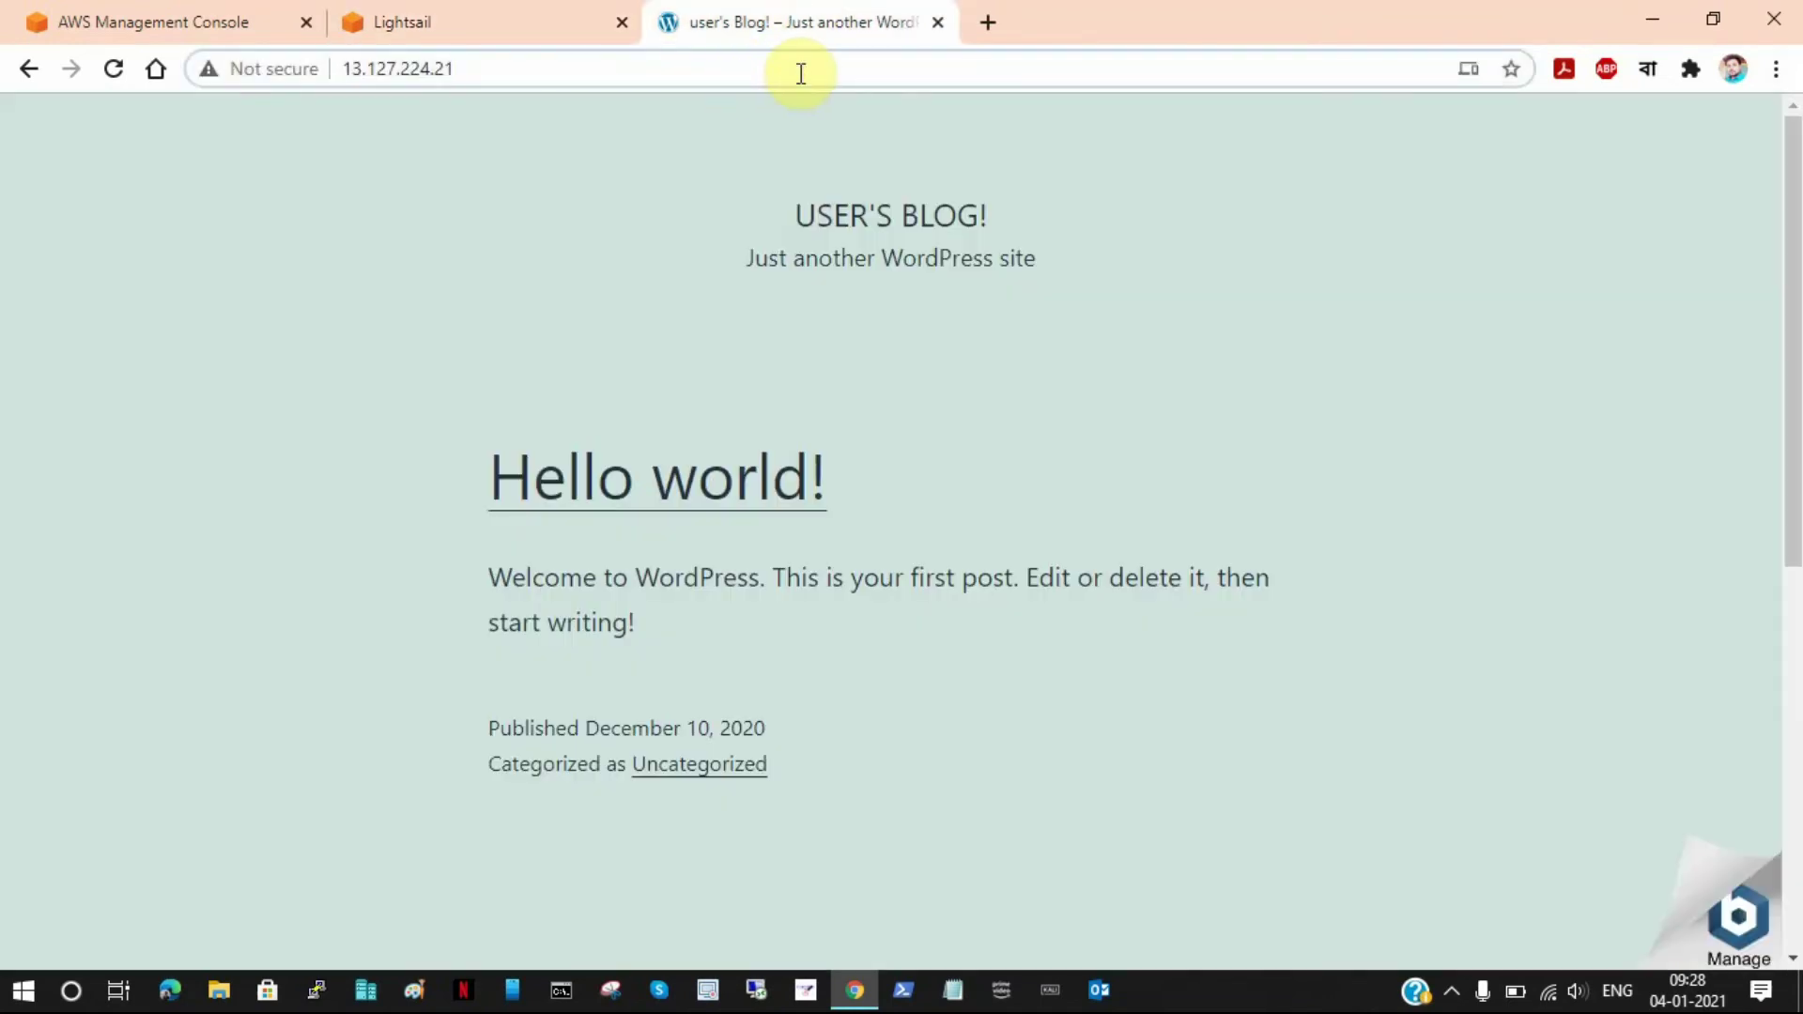
pyautogui.write('/a')
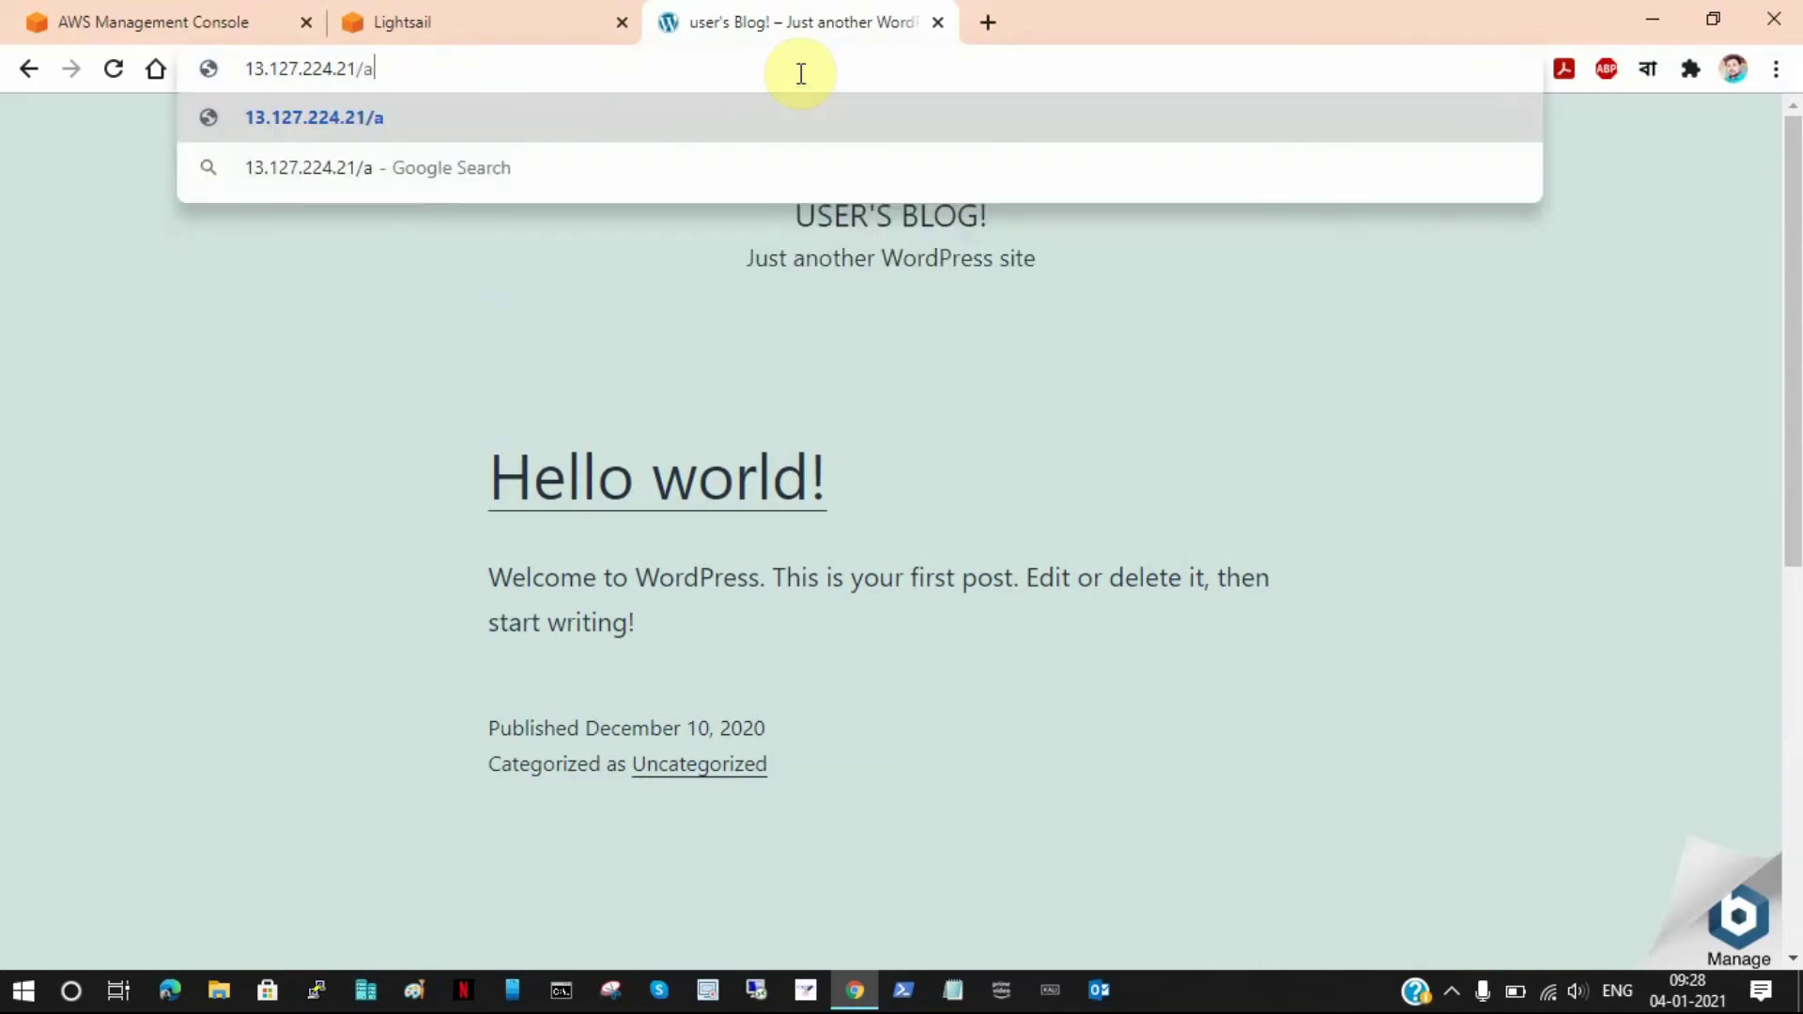
pyautogui.press('BackSpace')
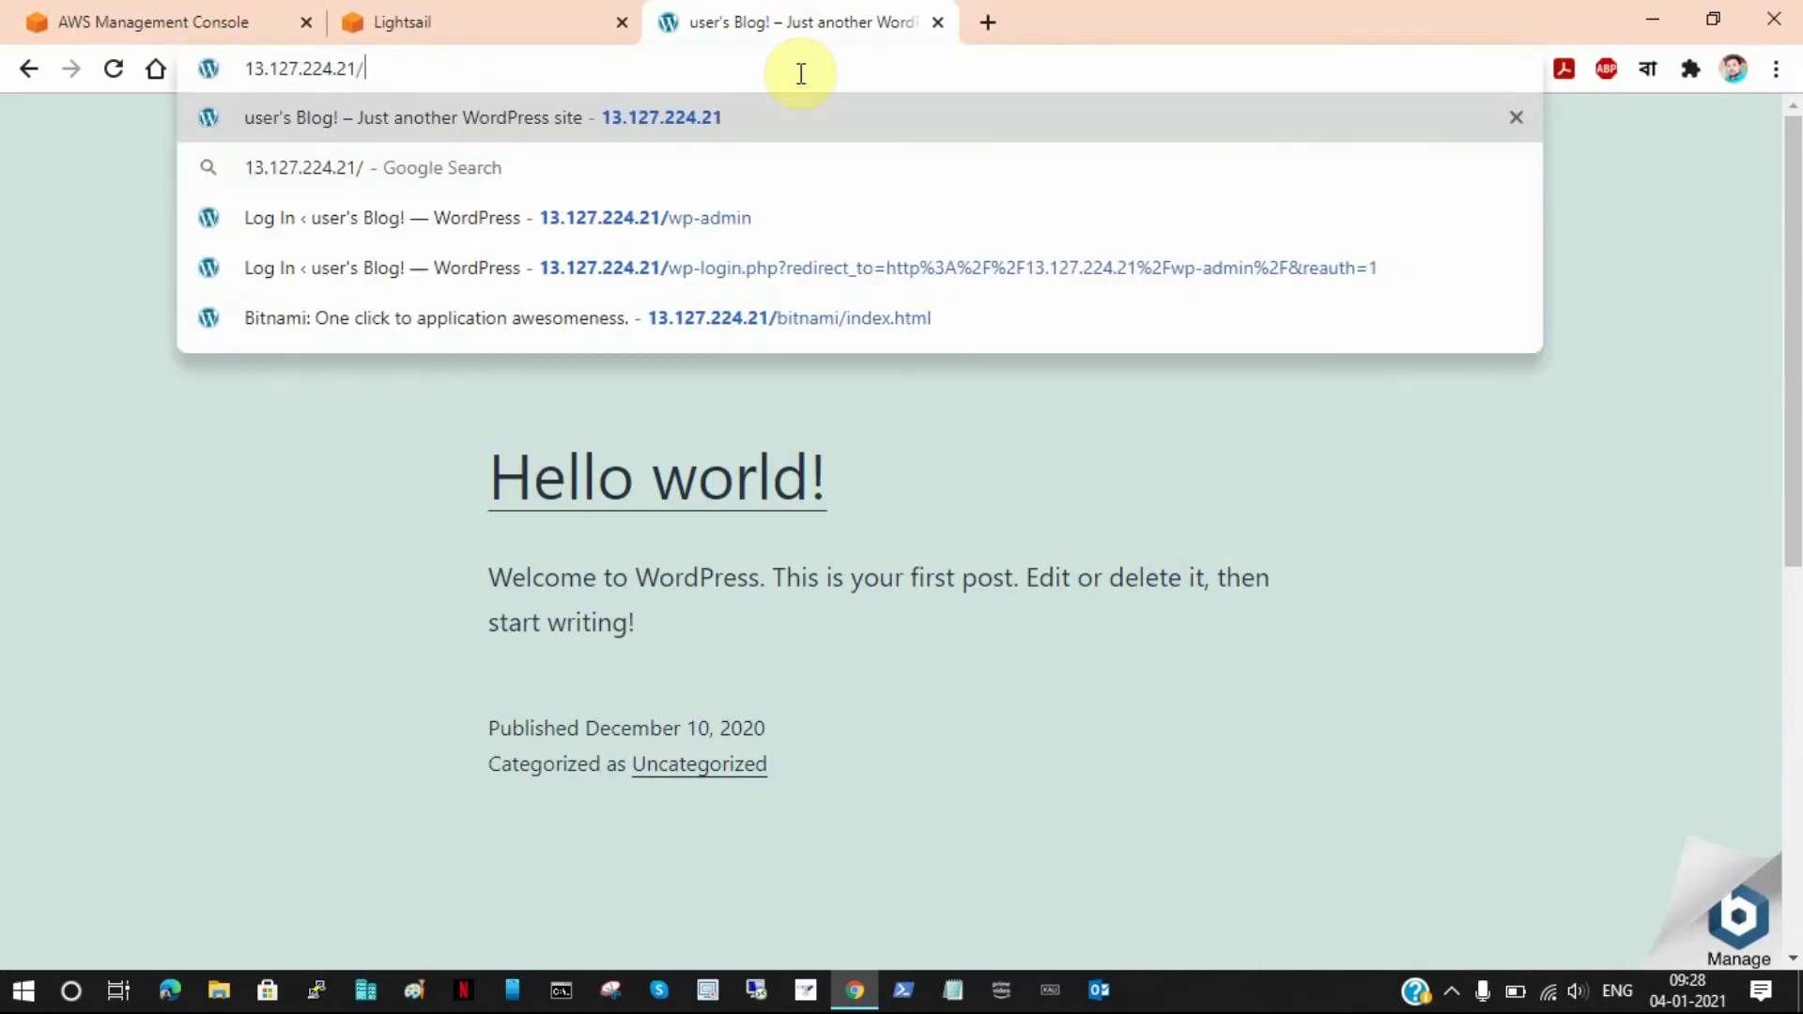
pyautogui.write('w')
pyautogui.click(800, 72)
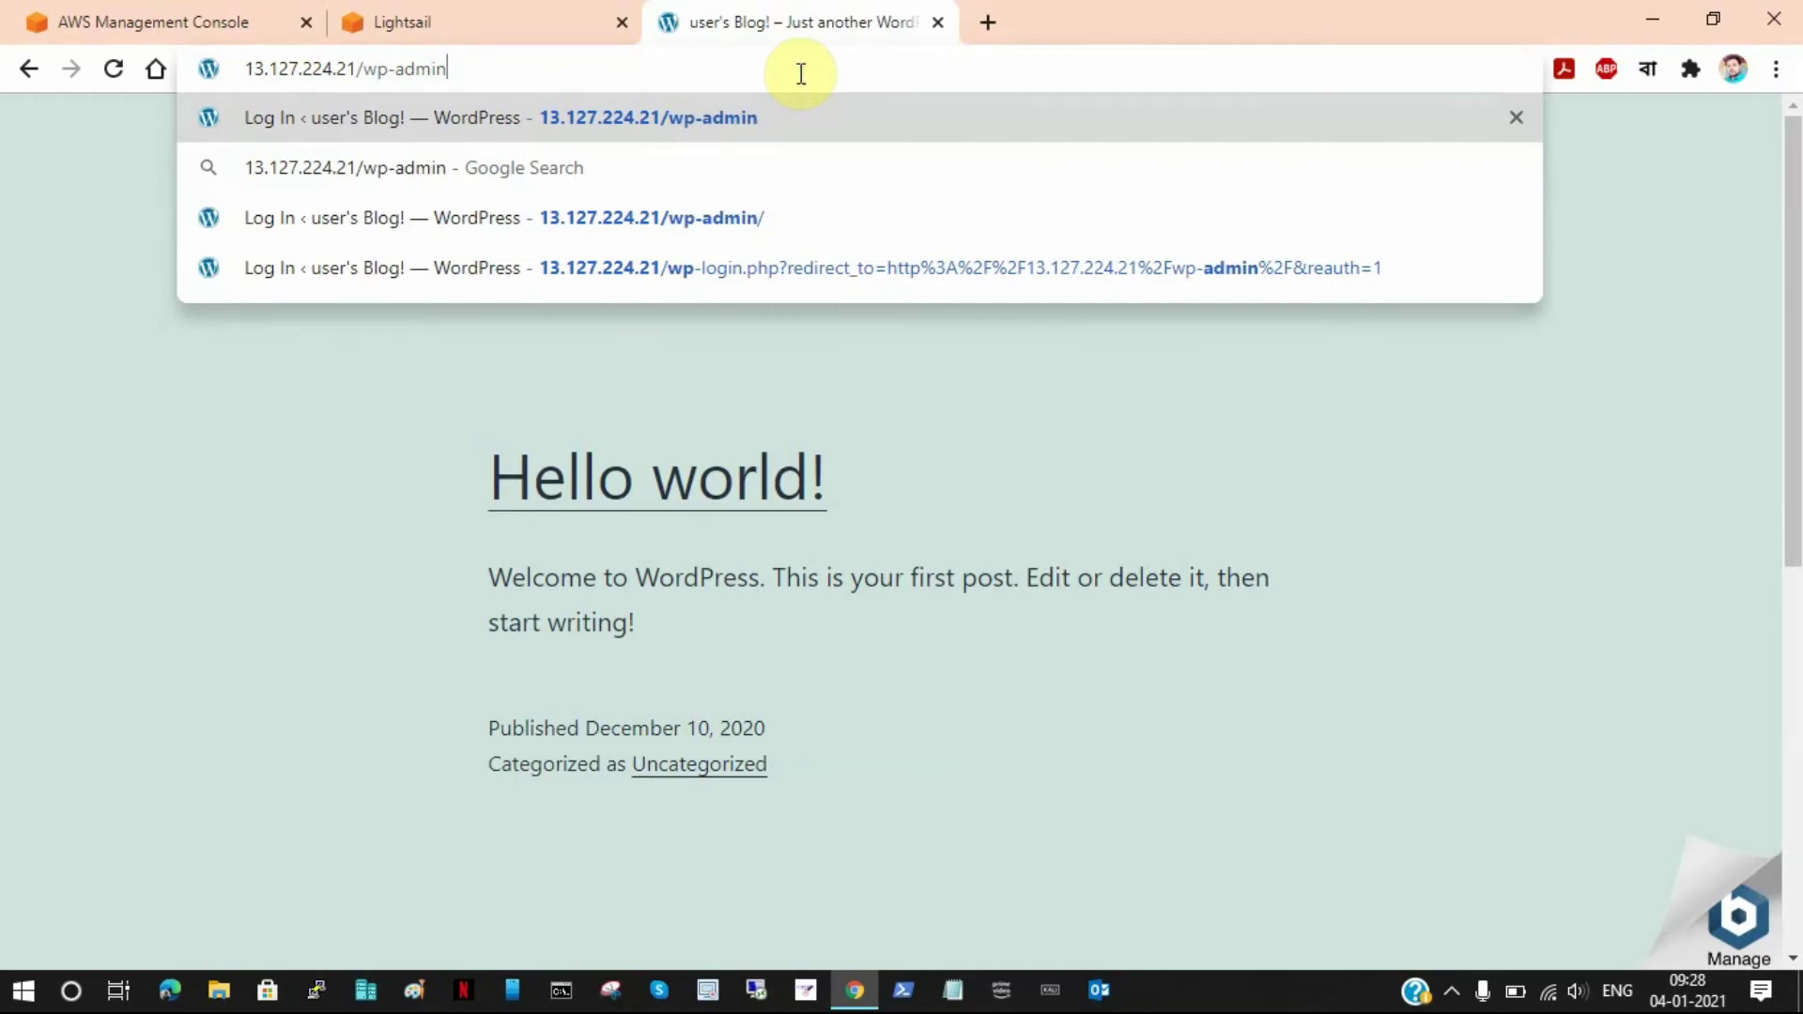
pyautogui.press('Return')
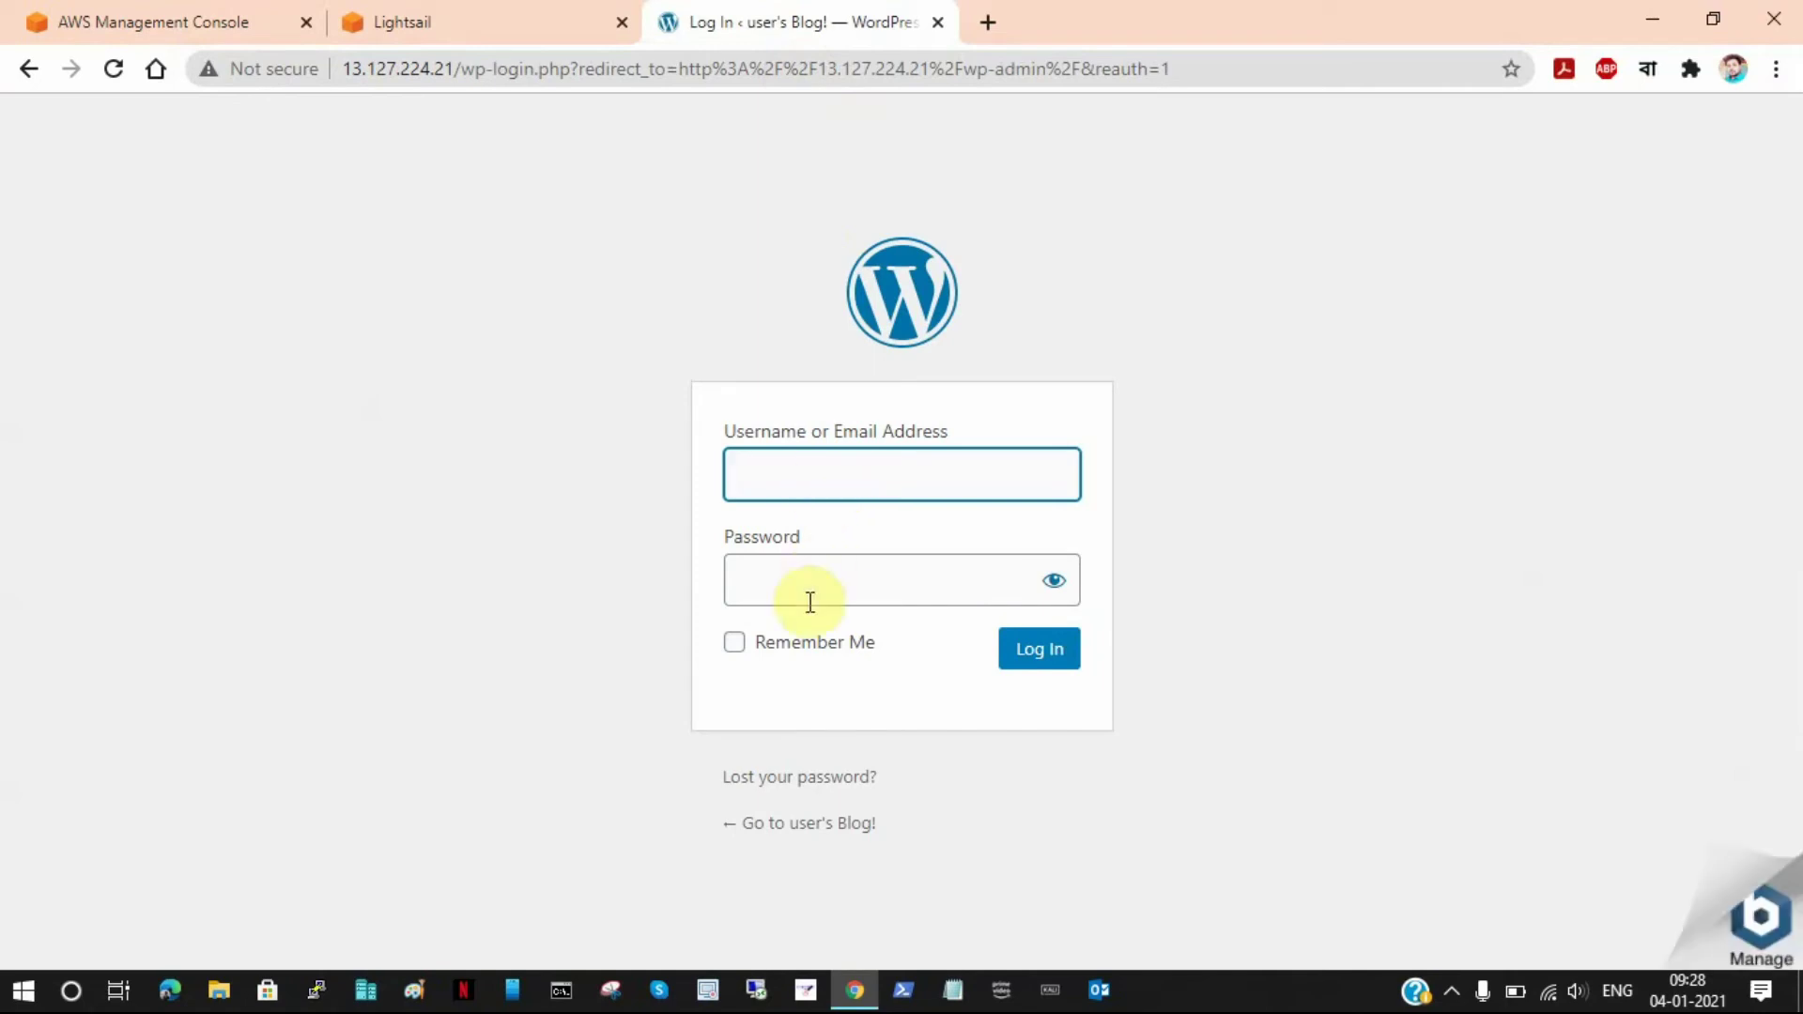
# Leave the login fields empty and open the site's Bitnami page with the WordPress access data
pyautogui.click(837, 569)
pyautogui.click(823, 453)
pyautogui.click(1206, 543)
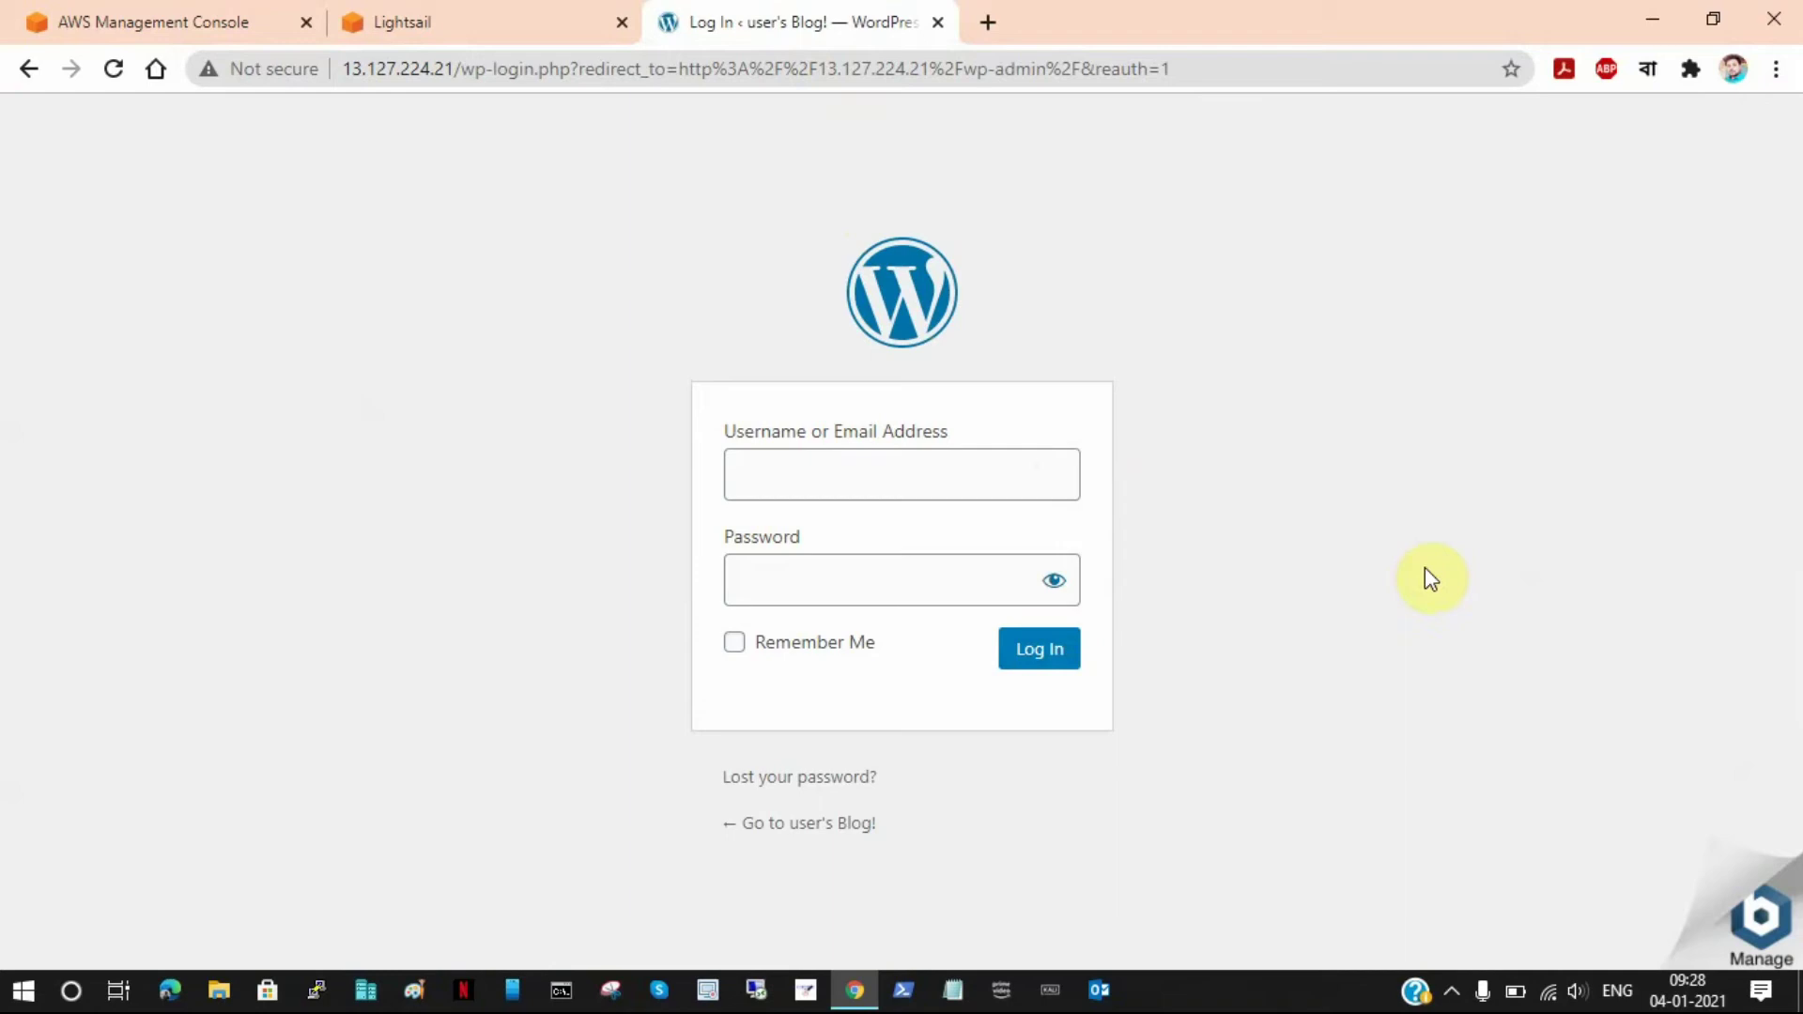
pyautogui.click(1769, 934)
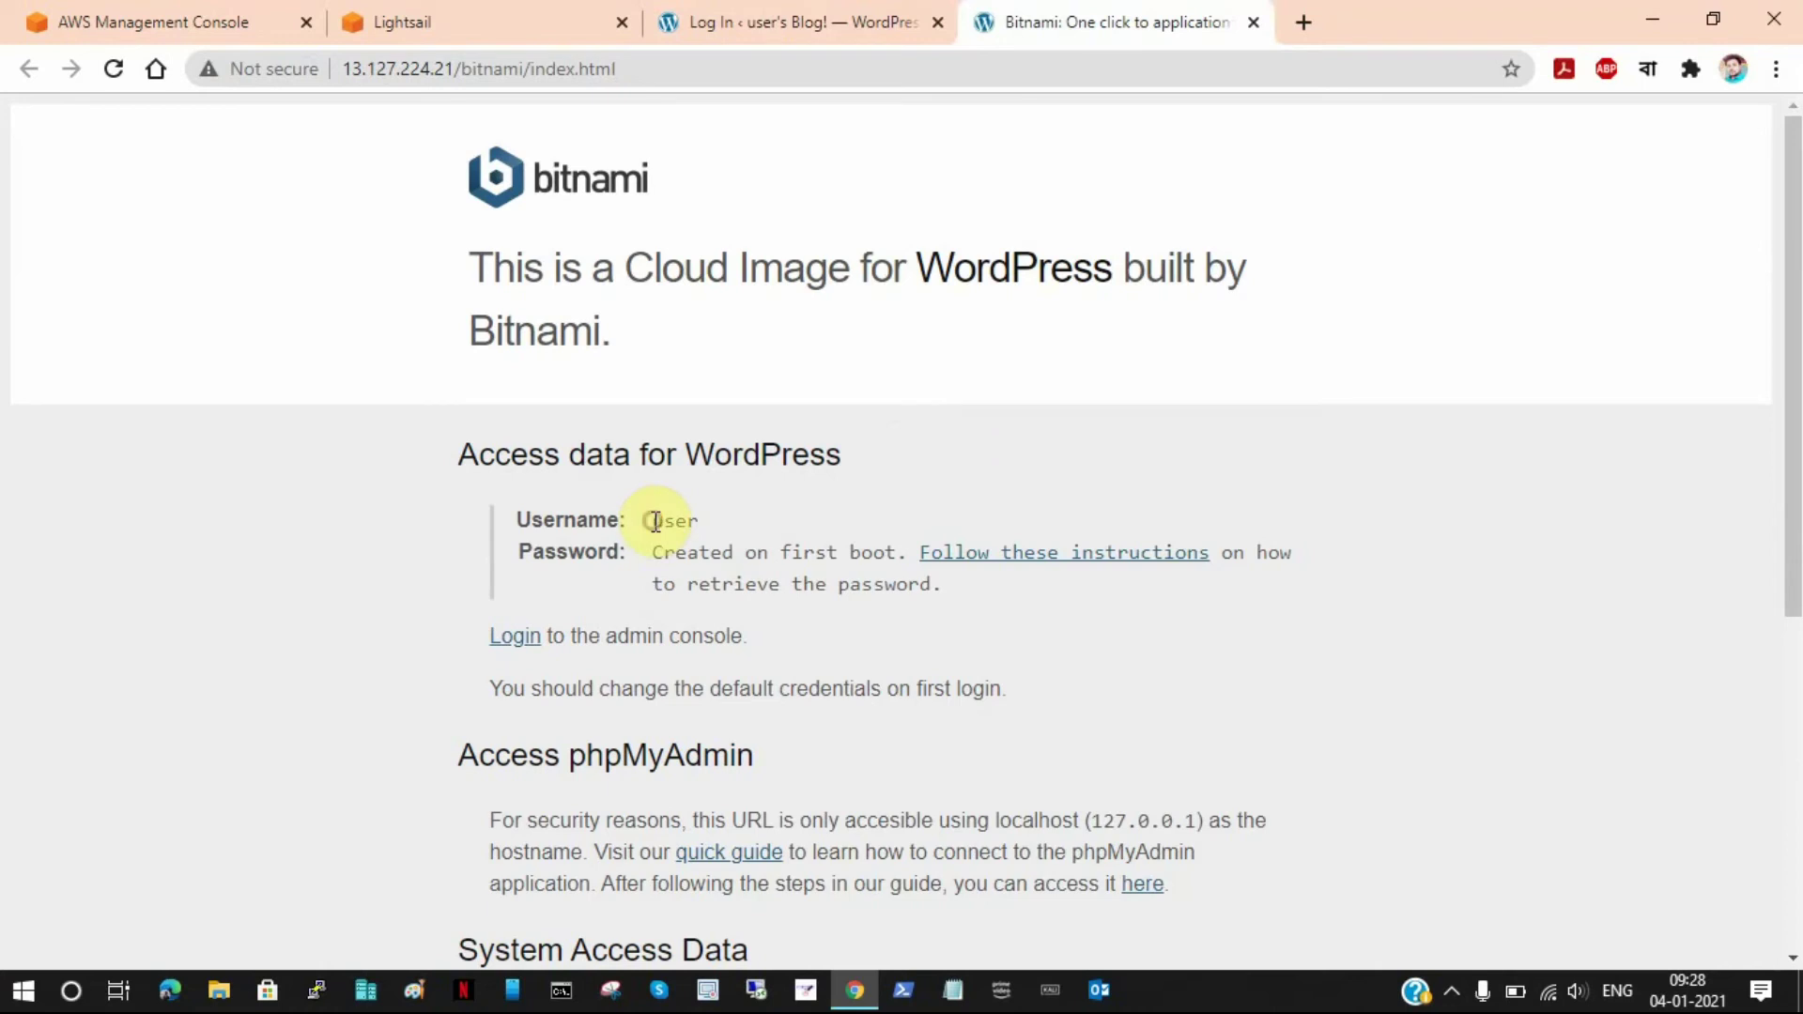
# Copy the default username from the Bitnami access data into the username field of the WordPress login page
pyautogui.rightClick(695, 520)
pyautogui.click(733, 539)
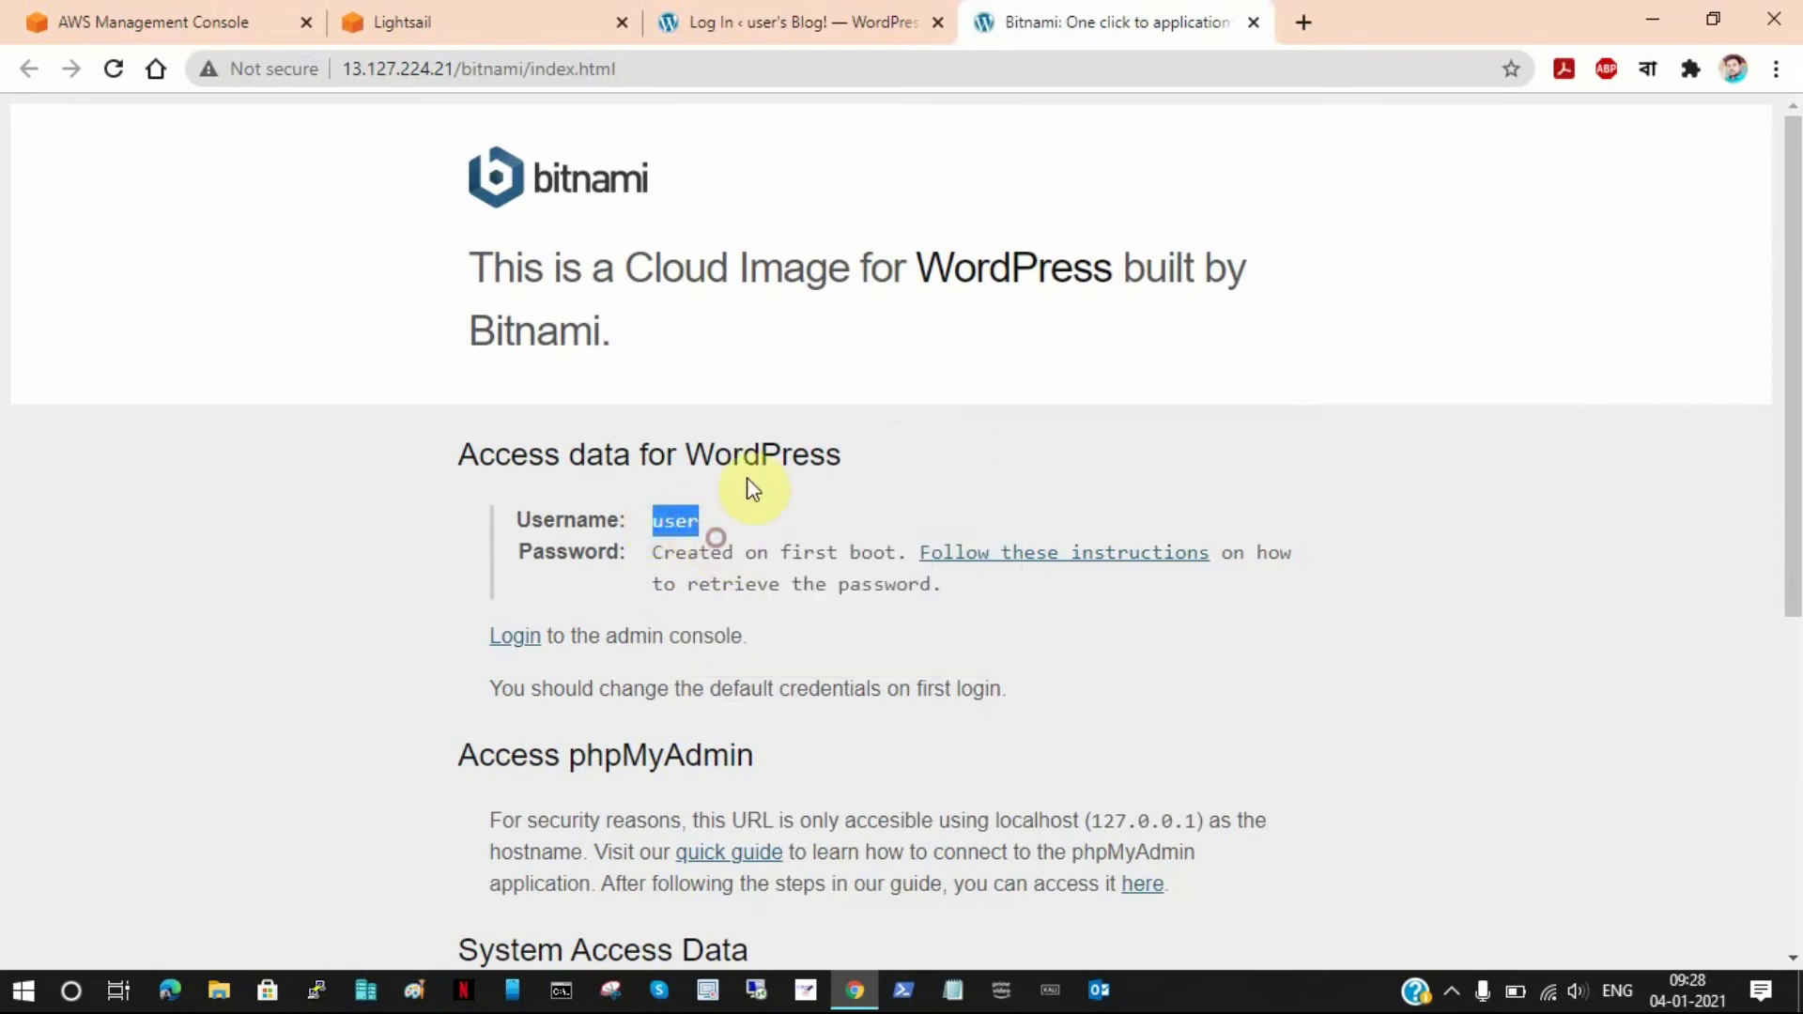
pyautogui.click(789, 21)
pyautogui.rightClick(901, 476)
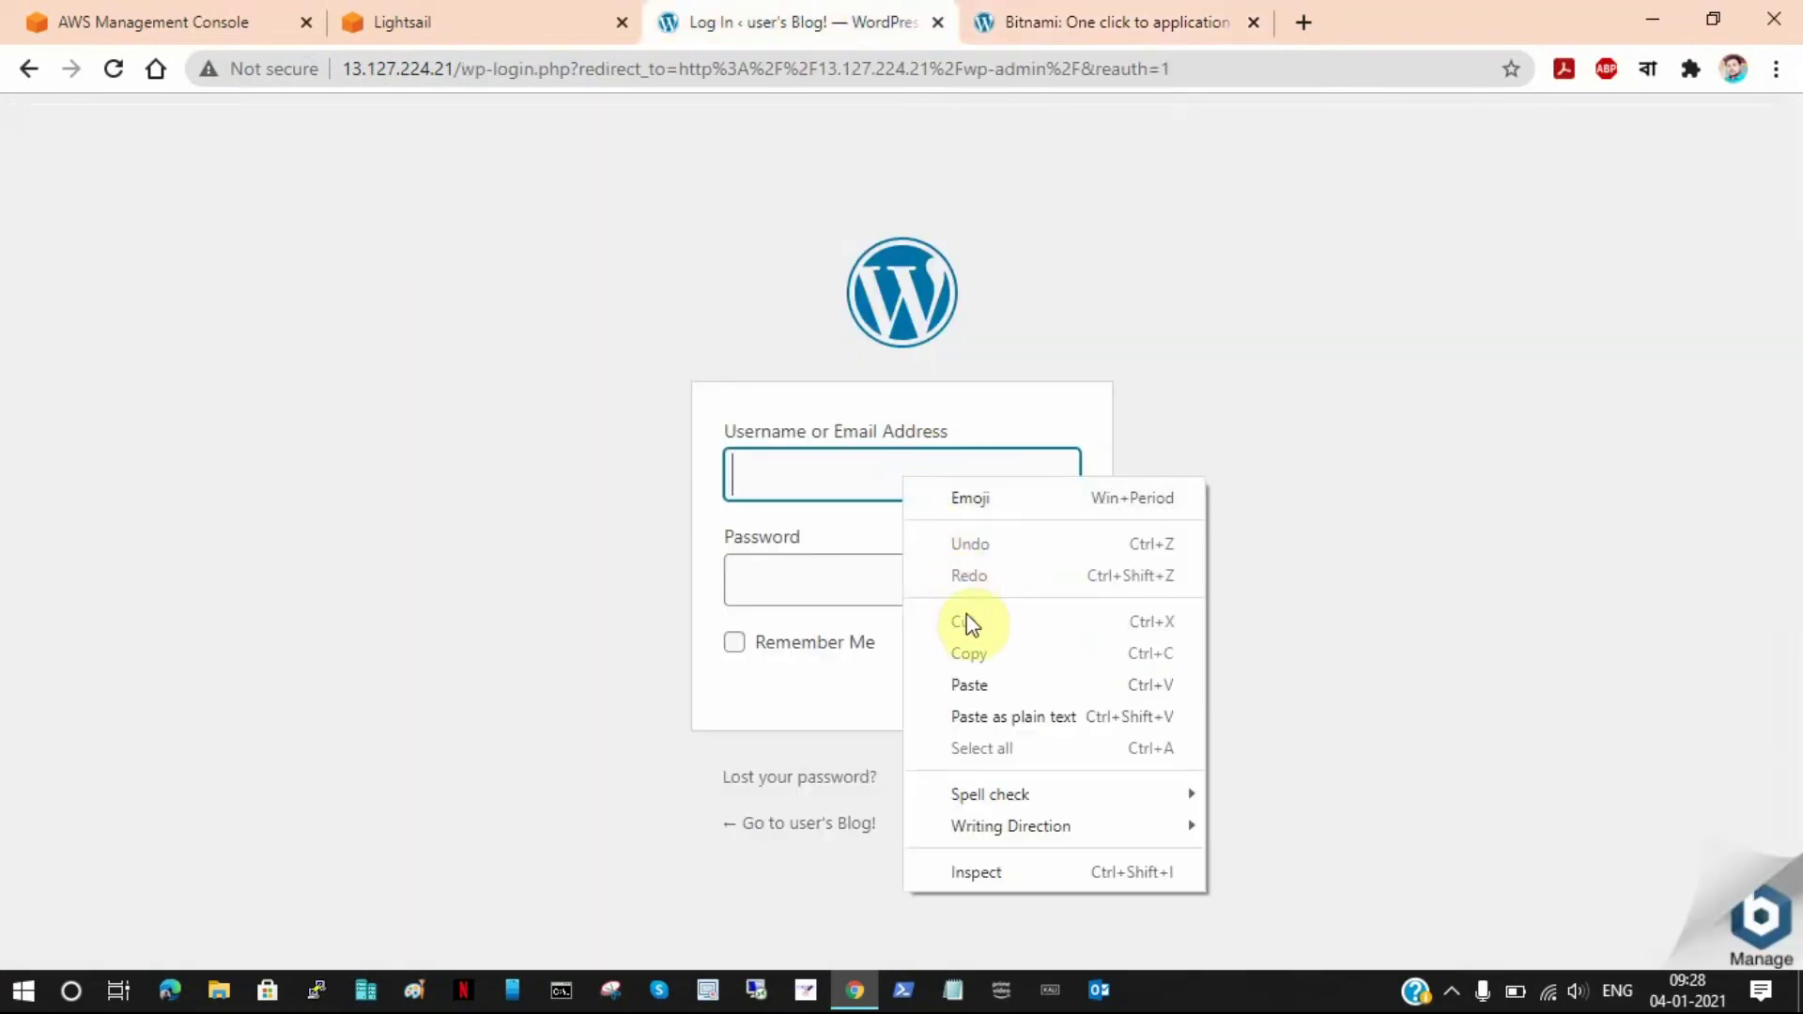
pyautogui.click(970, 684)
# Return to the Bitnami access data page and open the linked instructions for retrieving the WordPress password
pyautogui.click(1104, 26)
pyautogui.click(732, 521)
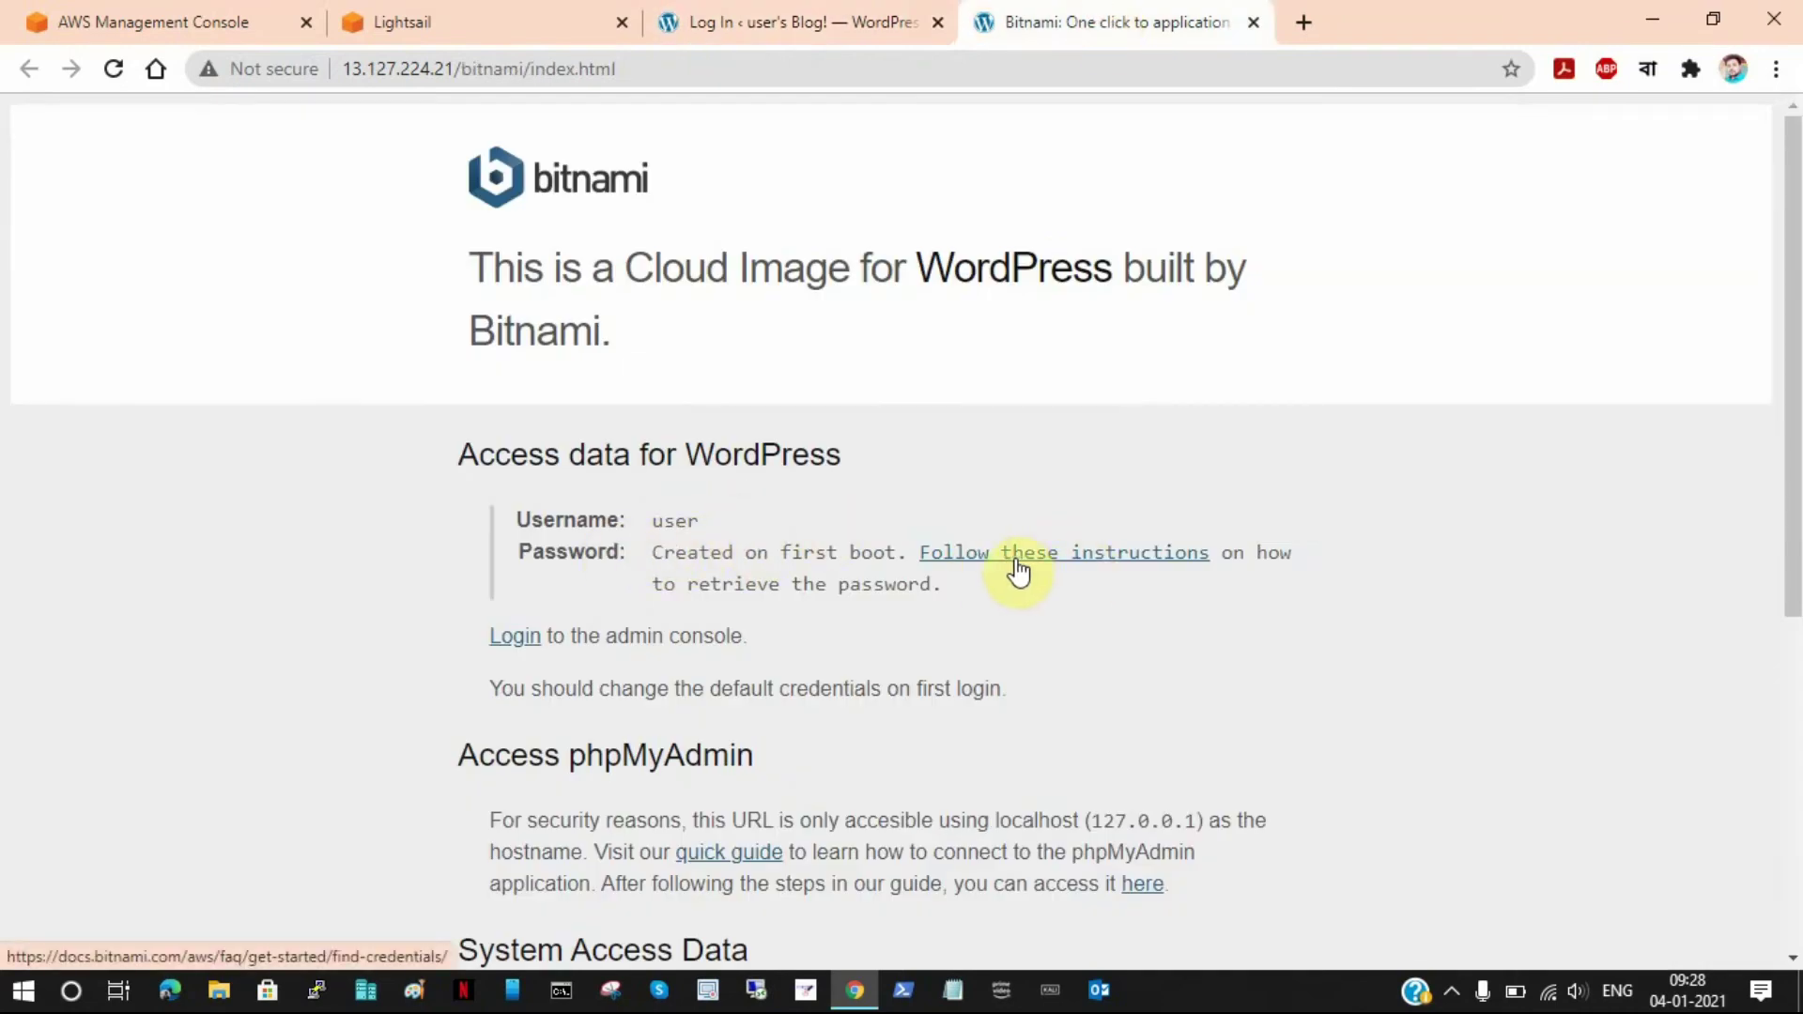
pyautogui.click(1072, 556)
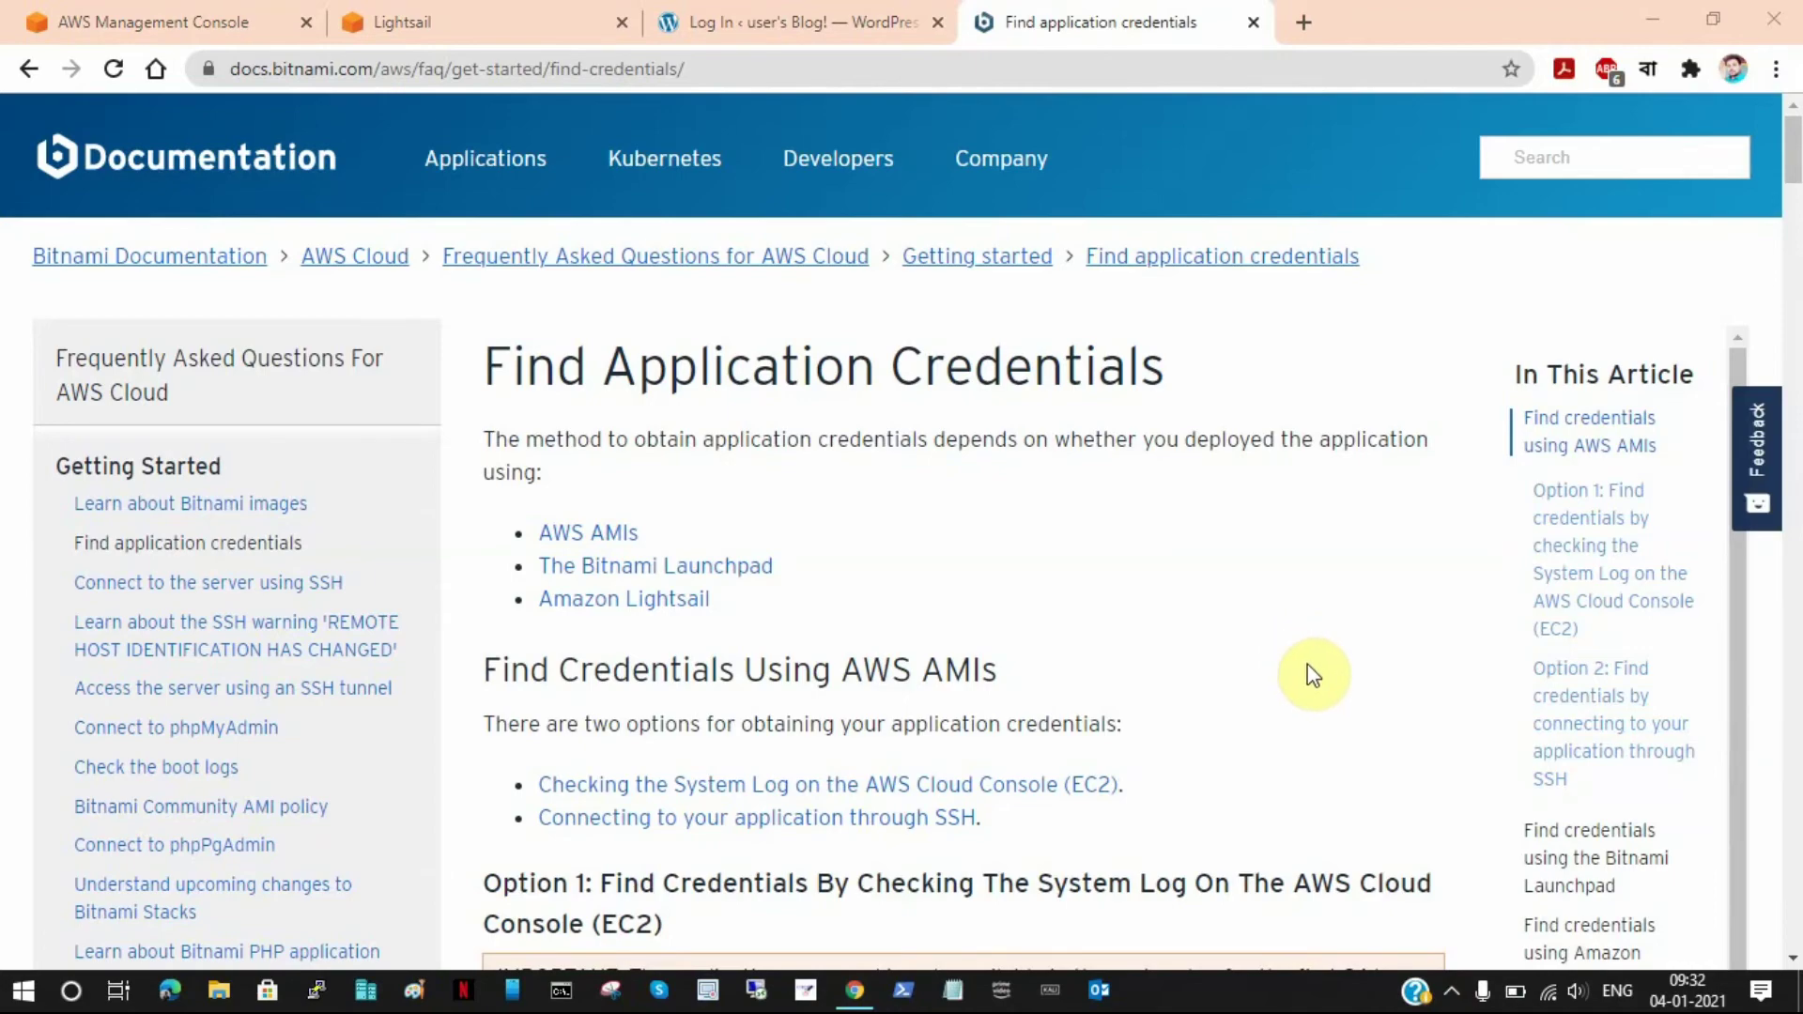
# Find the SSH option in the credentials article and copy its command sudo cat /home/bitnami/bitnami_credentials
pyautogui.scroll(-2, 1310, 669)
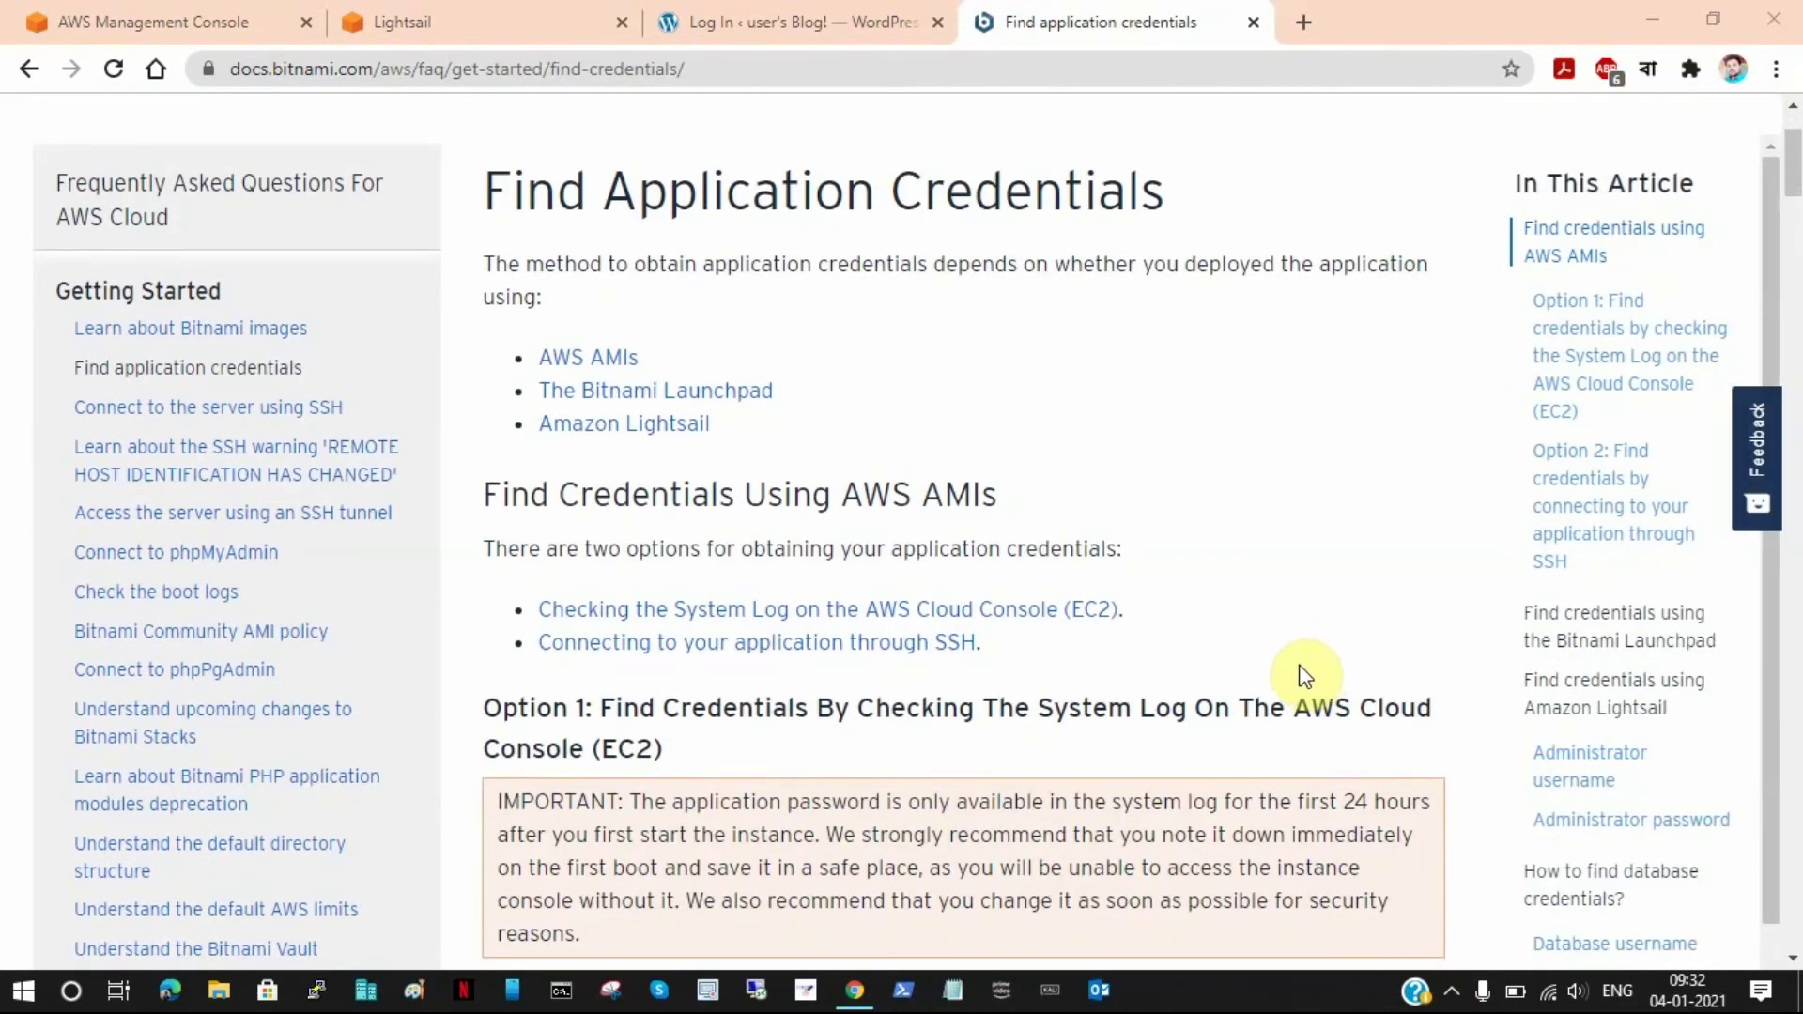
pyautogui.scroll(-15, 1310, 674)
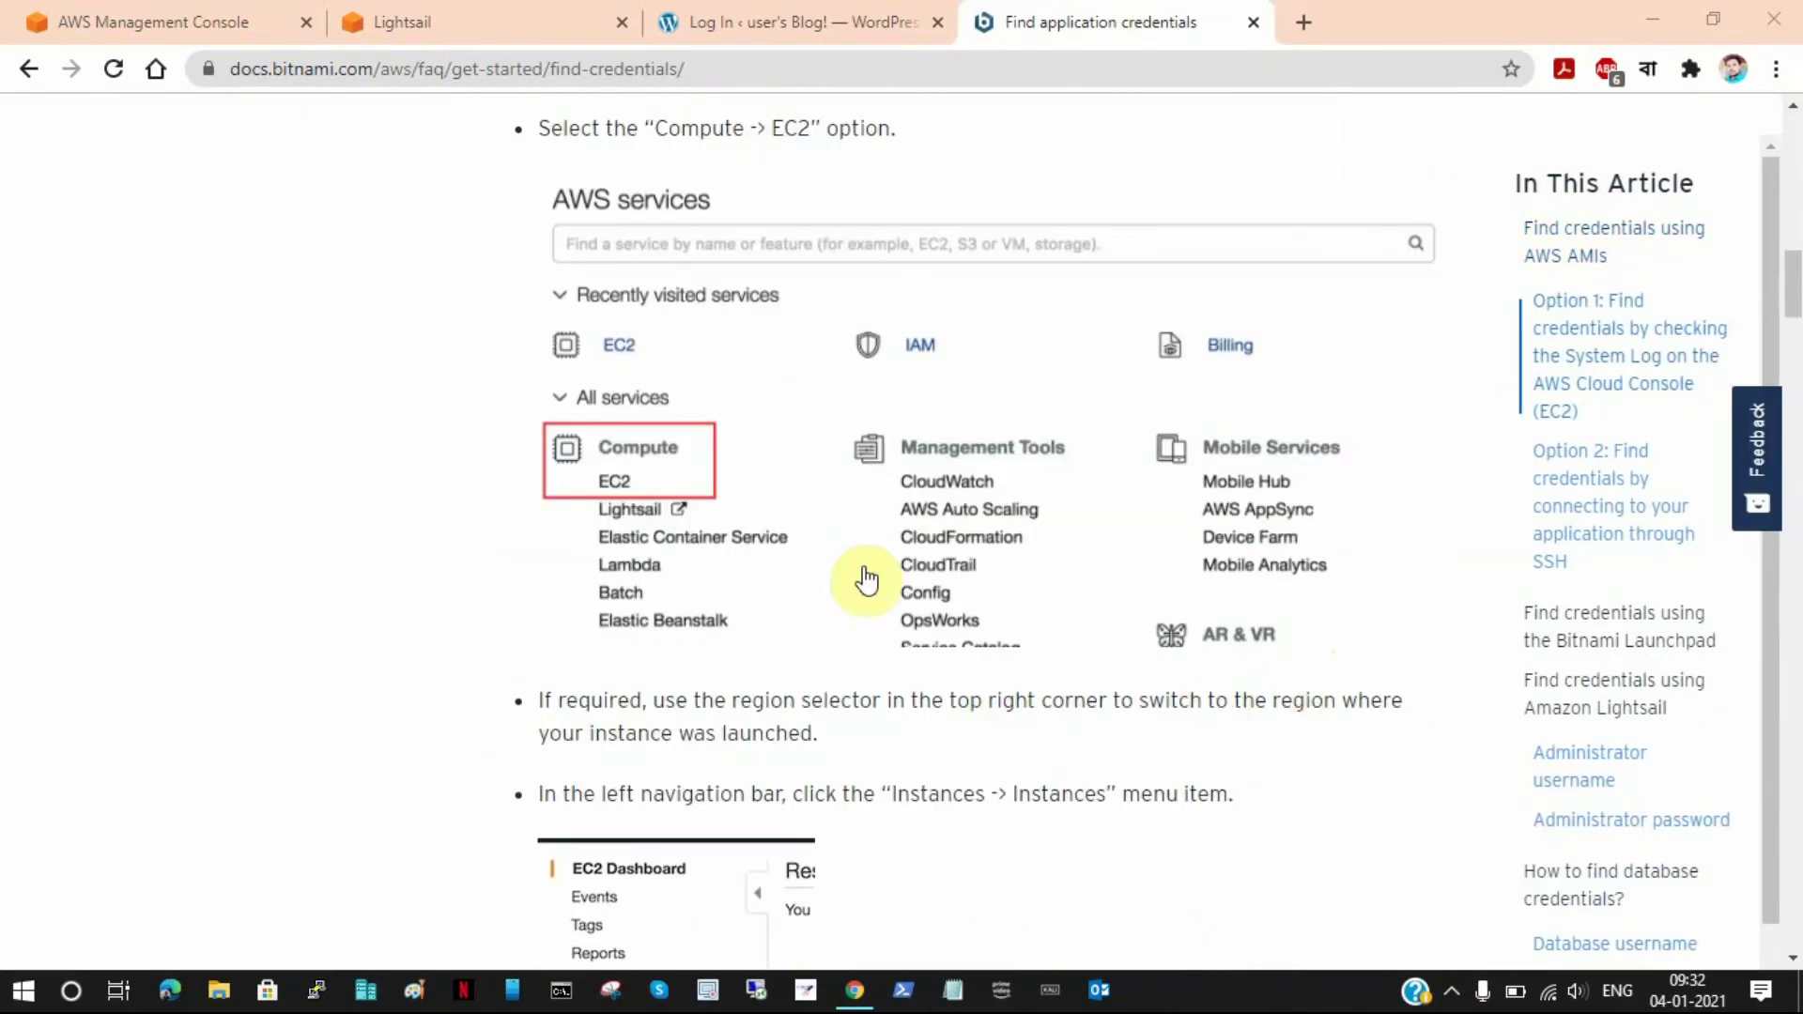
pyautogui.scroll(-2, 1306, 652)
pyautogui.scroll(-10, 1313, 664)
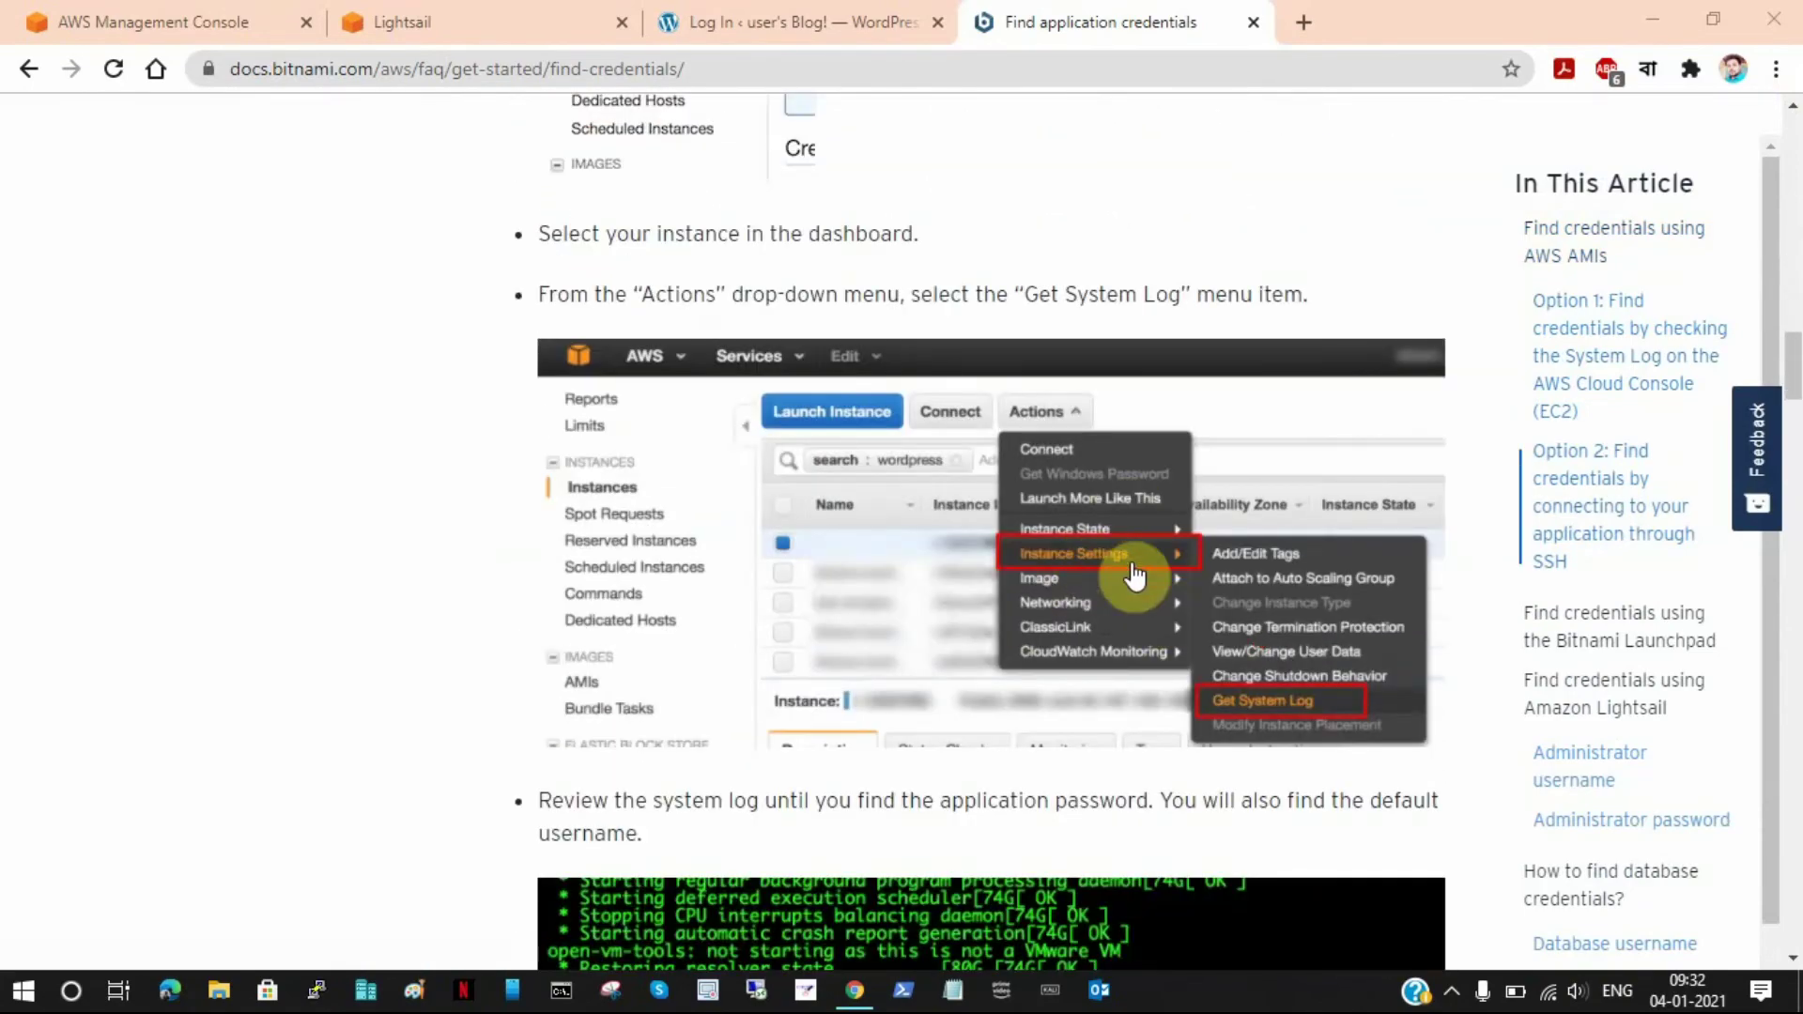
pyautogui.scroll(-10, 1136, 576)
pyautogui.scroll(-4, 1139, 576)
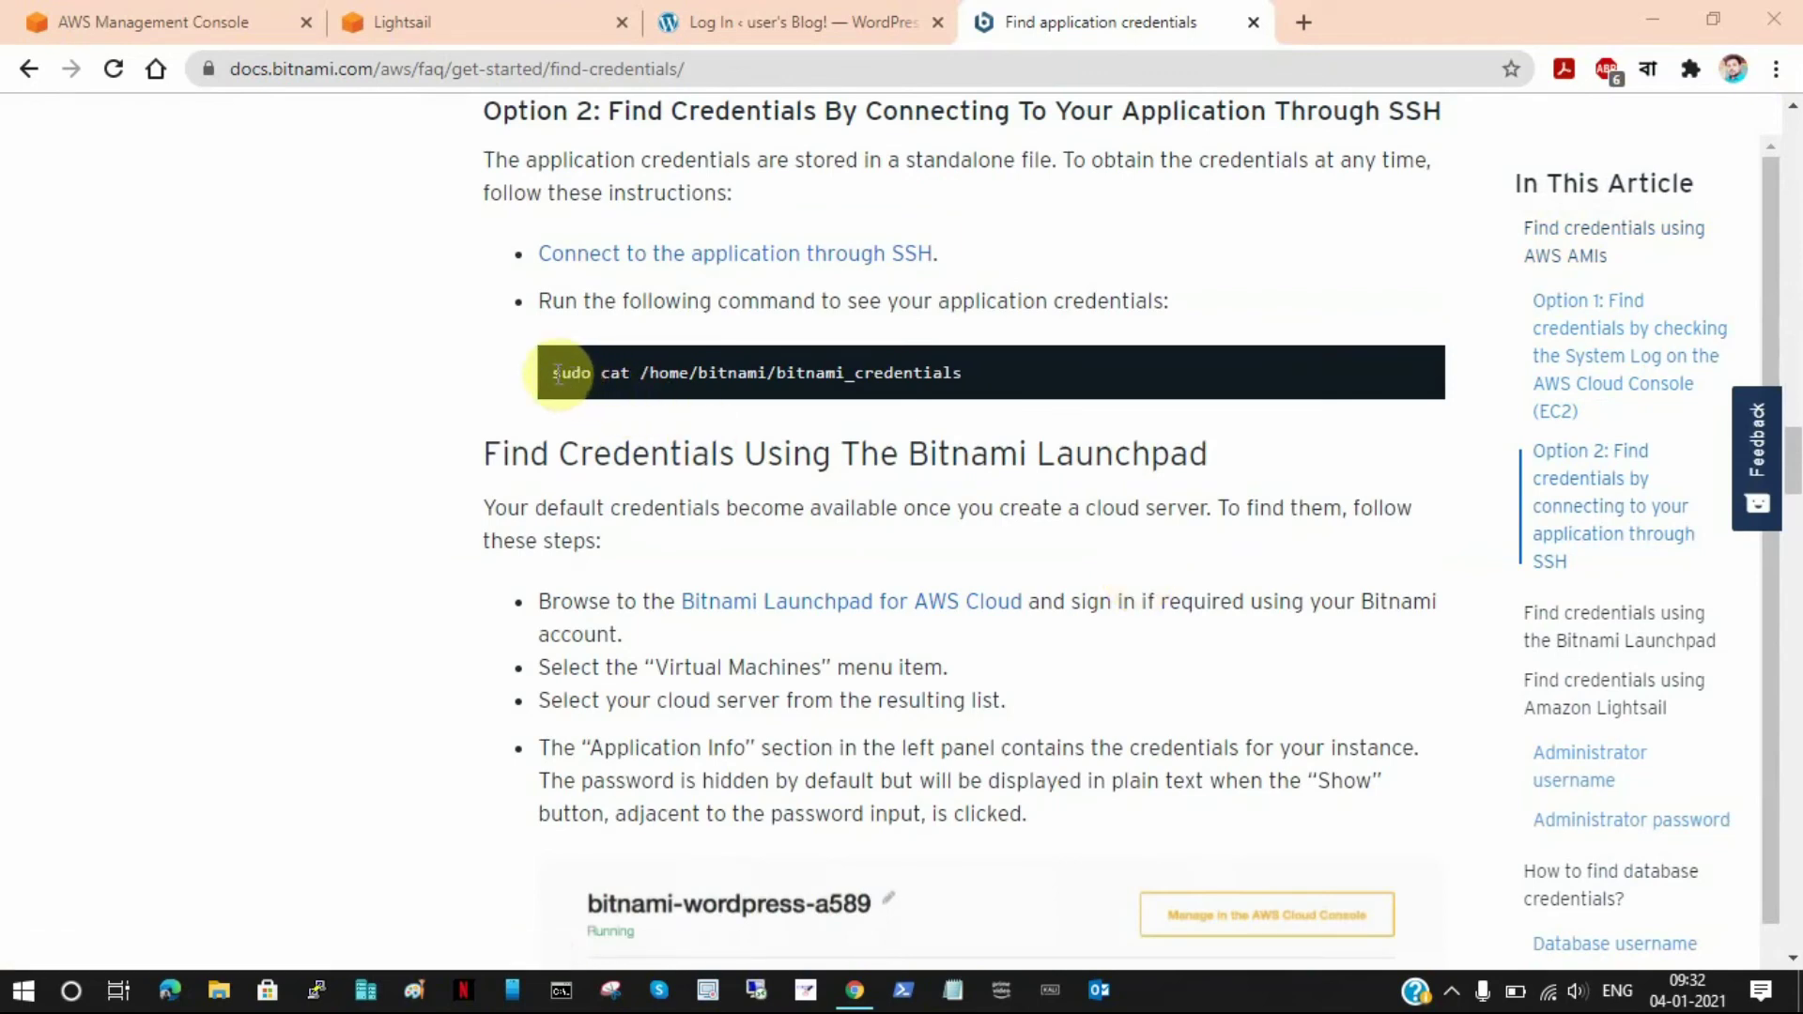
pyautogui.moveTo(552, 373); pyautogui.dragTo(966, 374)
pyautogui.rightClick(936, 380)
pyautogui.click(971, 396)
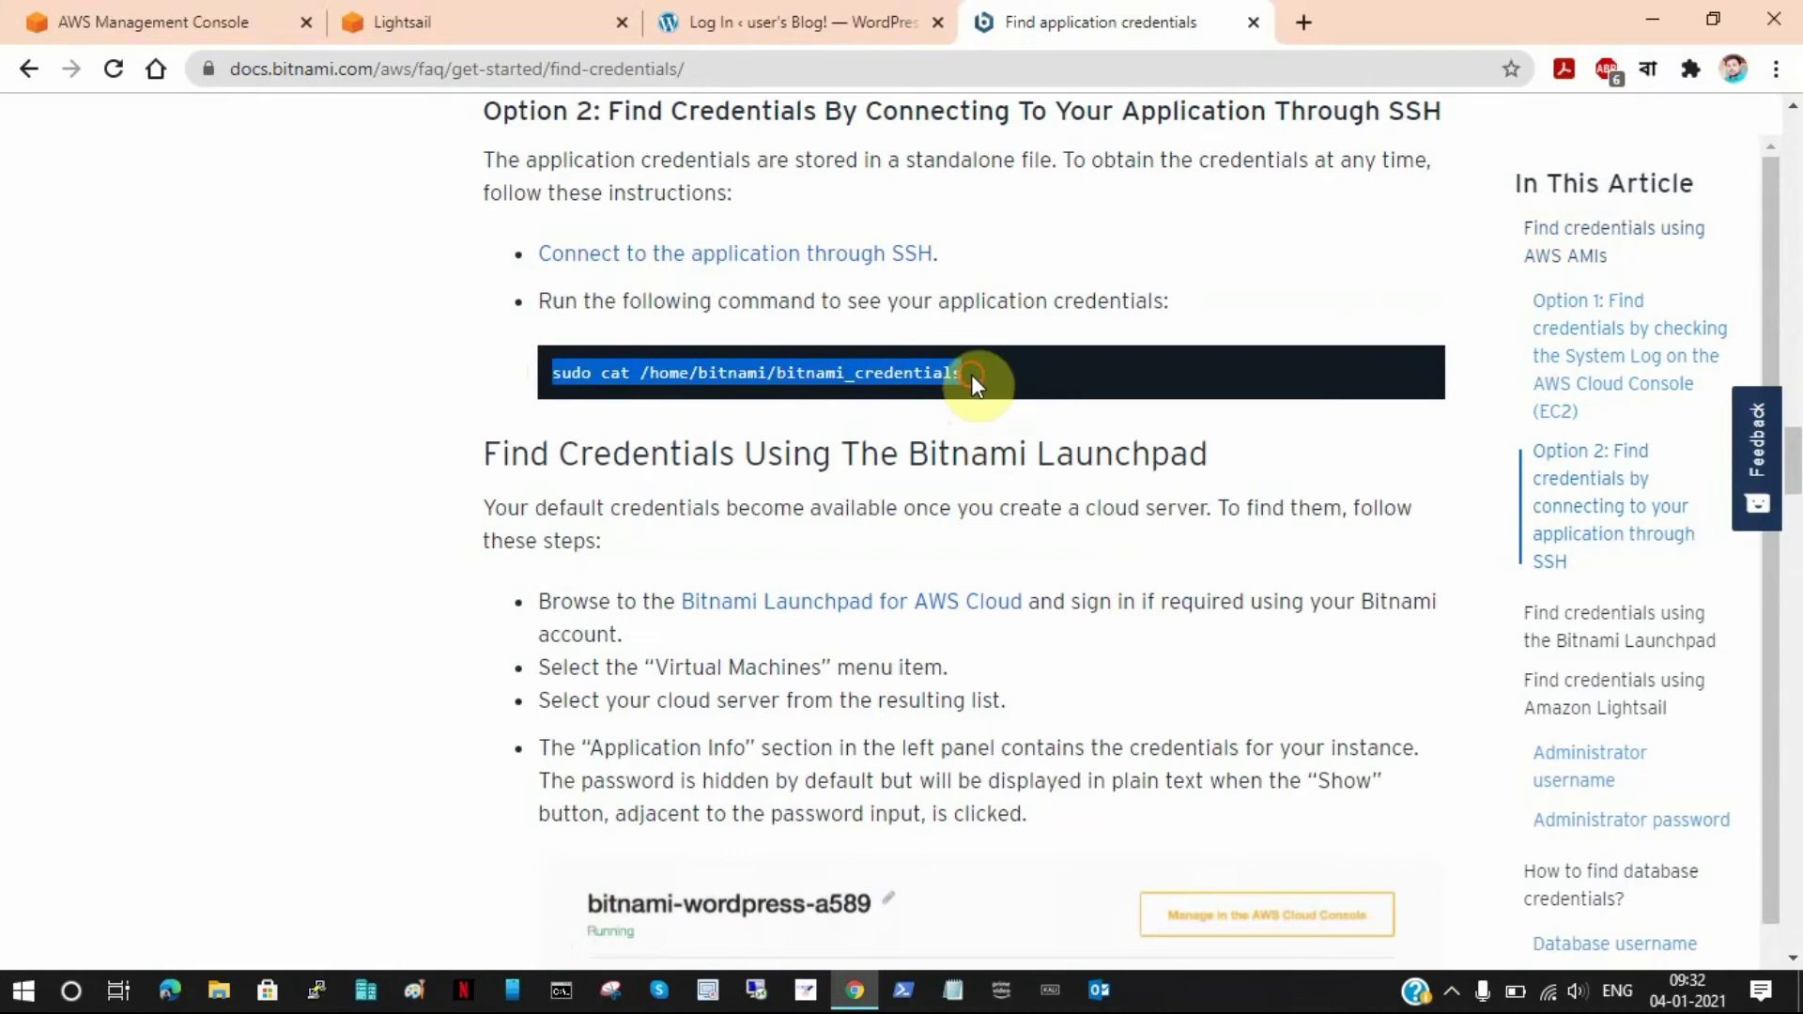
# Connect to the WordPress-1 instance in Lightsail's browser-based SSH terminal and run sudo cat /home/bitnami/bitnami_credentials
pyautogui.click(472, 21)
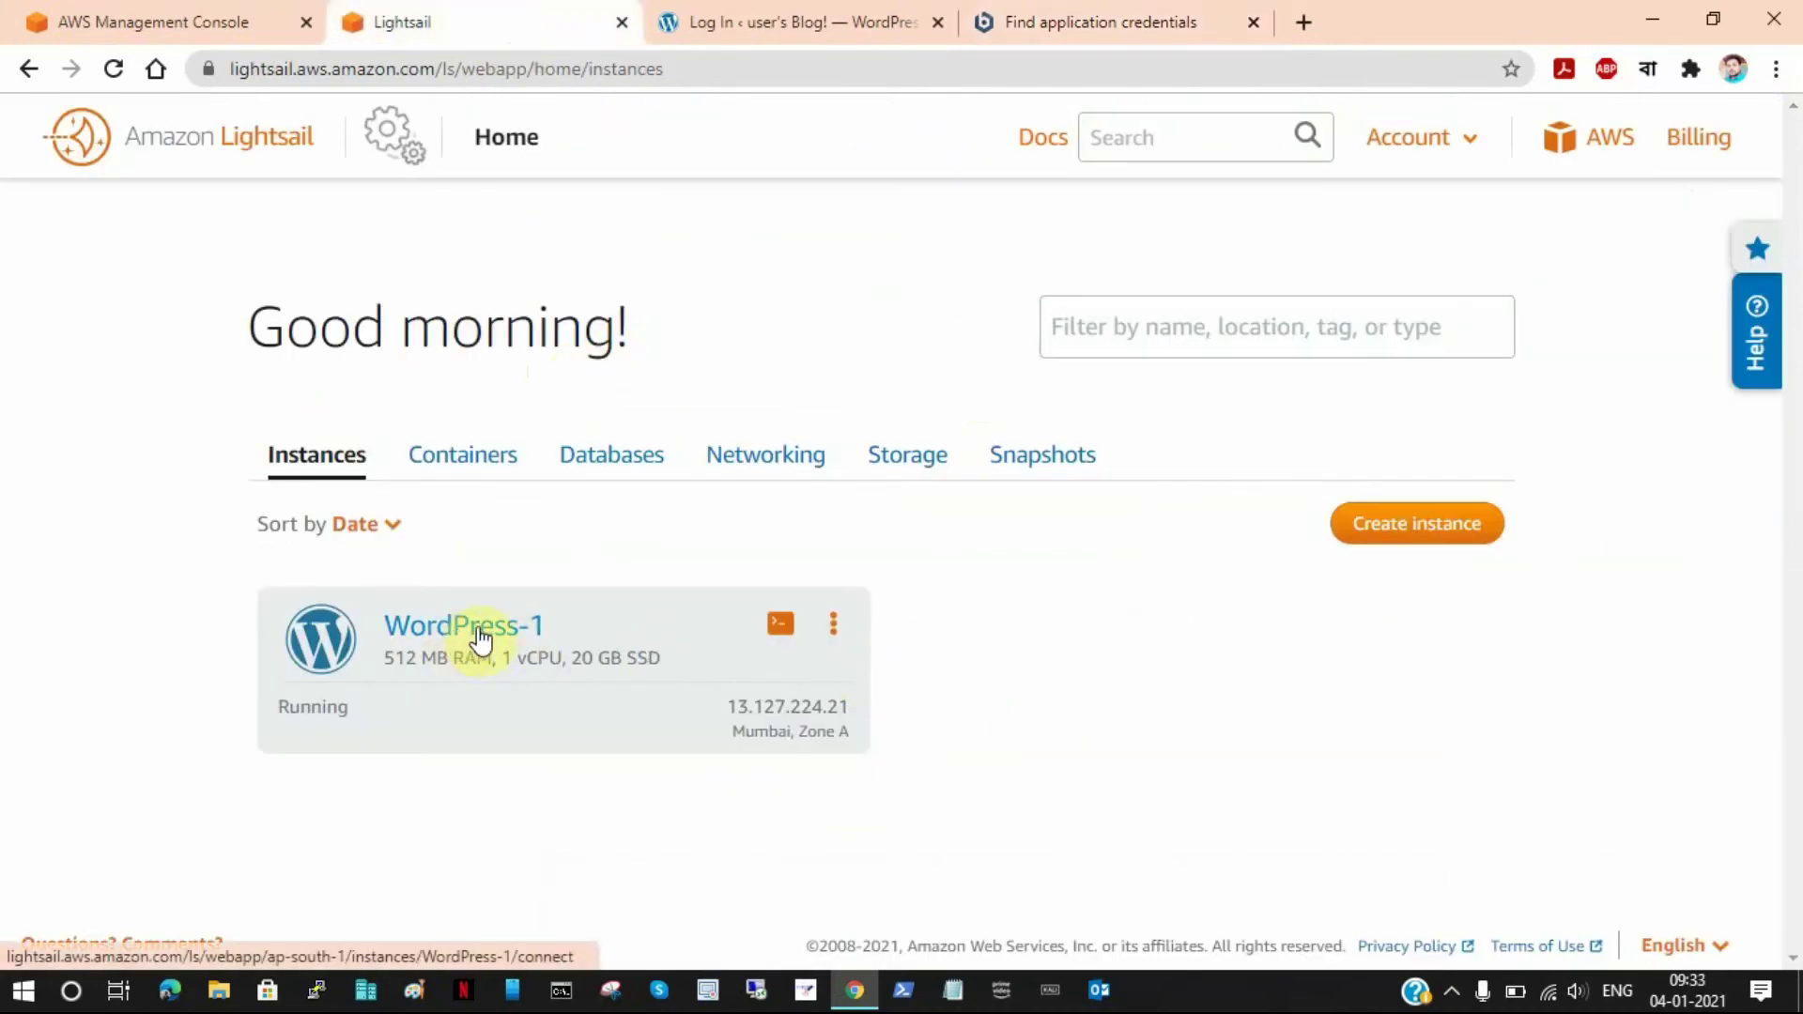
pyautogui.click(782, 627)
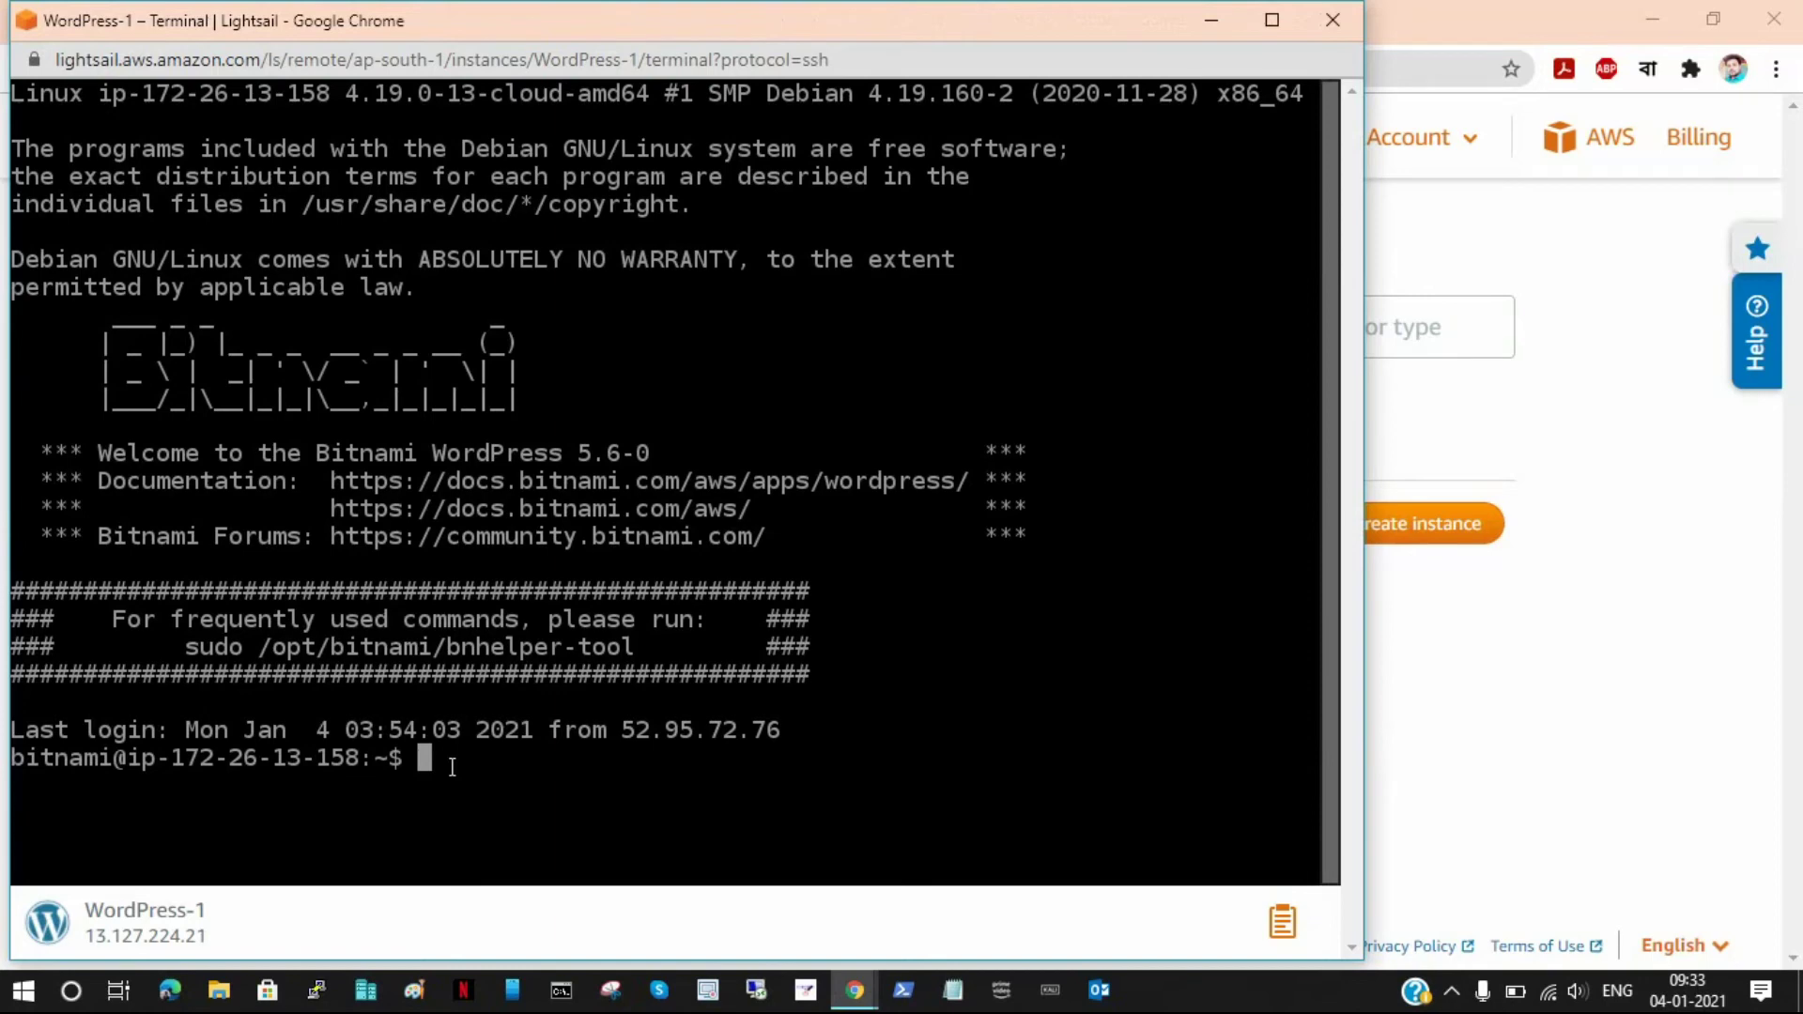
pyautogui.rightClick(452, 768)
pyautogui.click(541, 562)
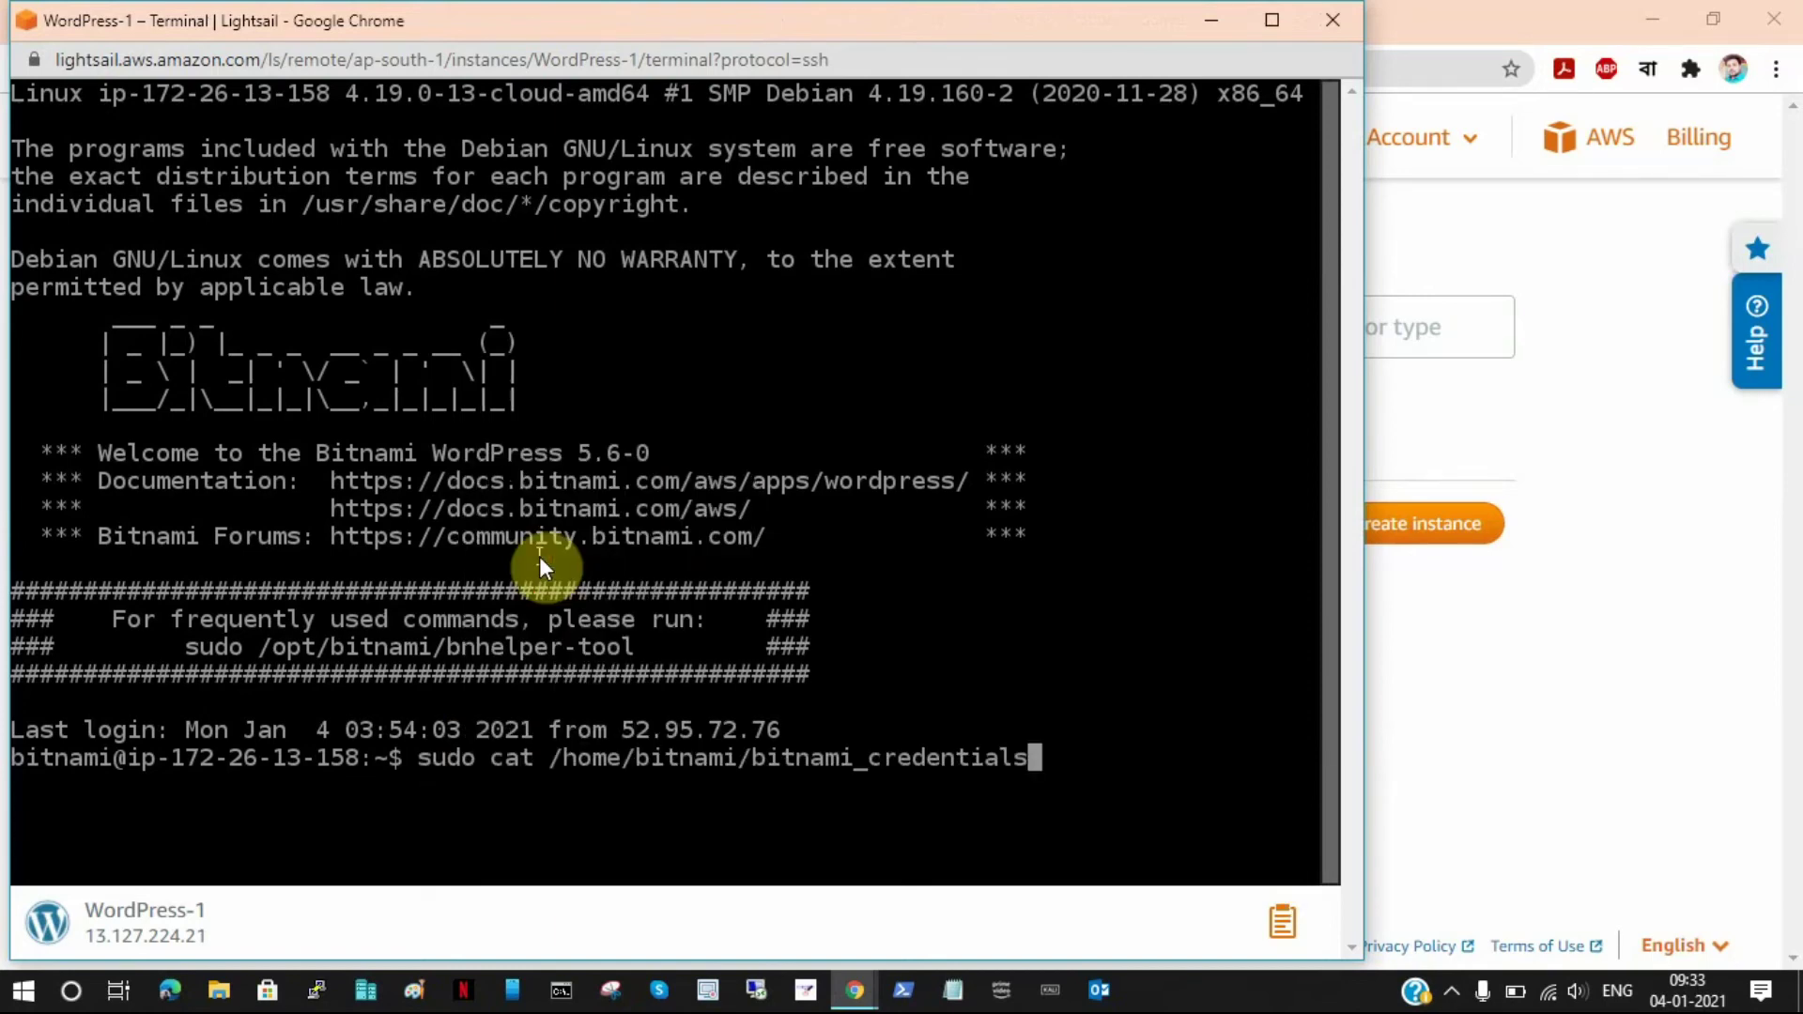
pyautogui.press('Return')
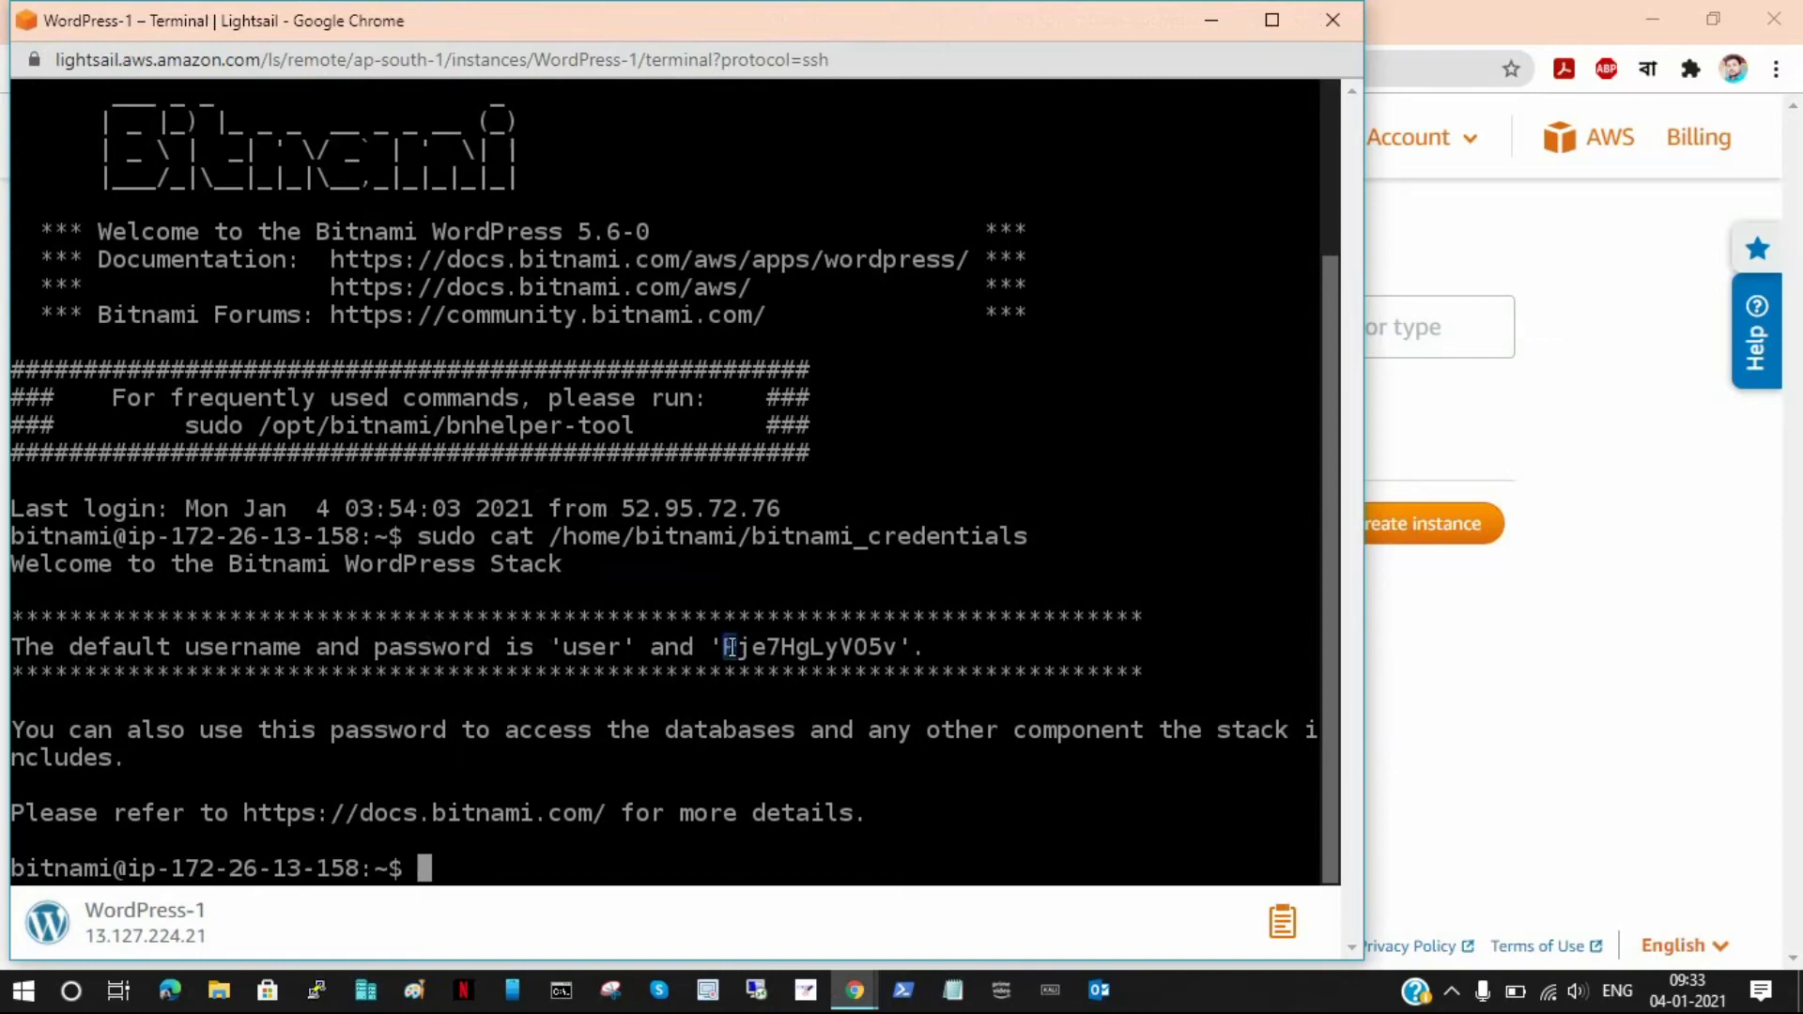
# Copy the default application password from the terminal output and close the terminal window
pyautogui.moveTo(772, 647); pyautogui.dragTo(841, 653)
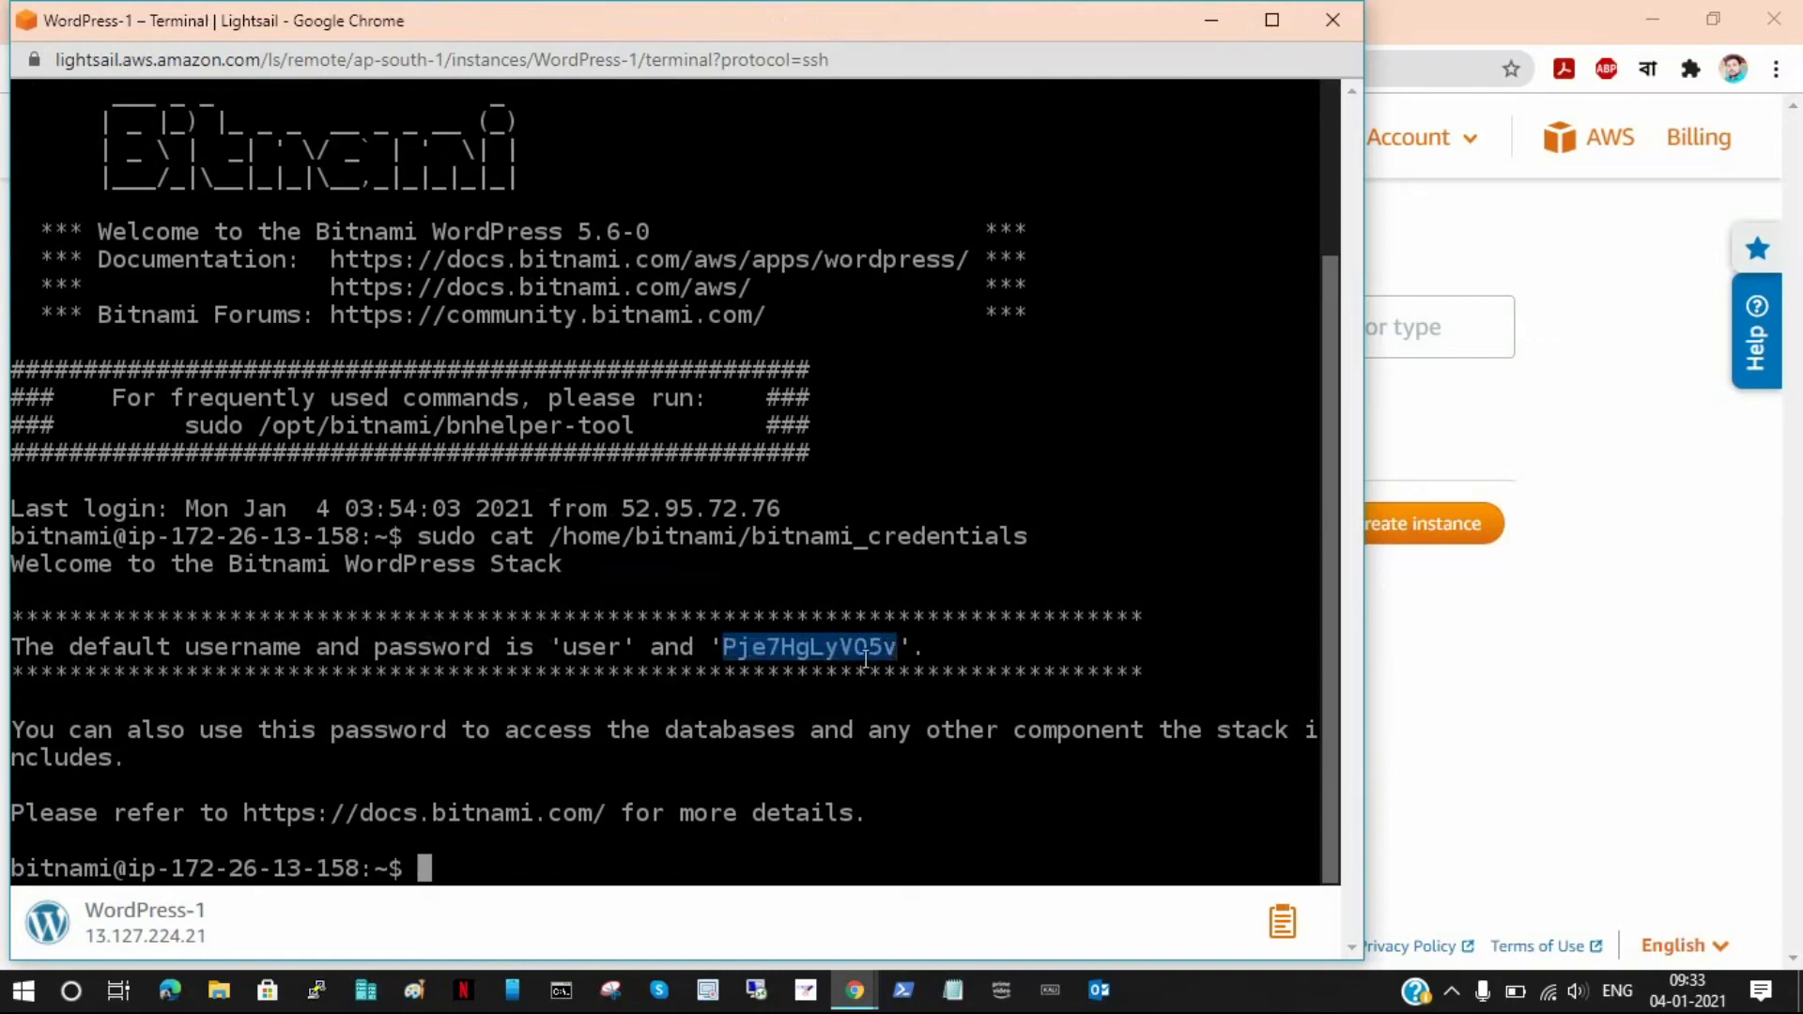
pyautogui.rightClick(849, 657)
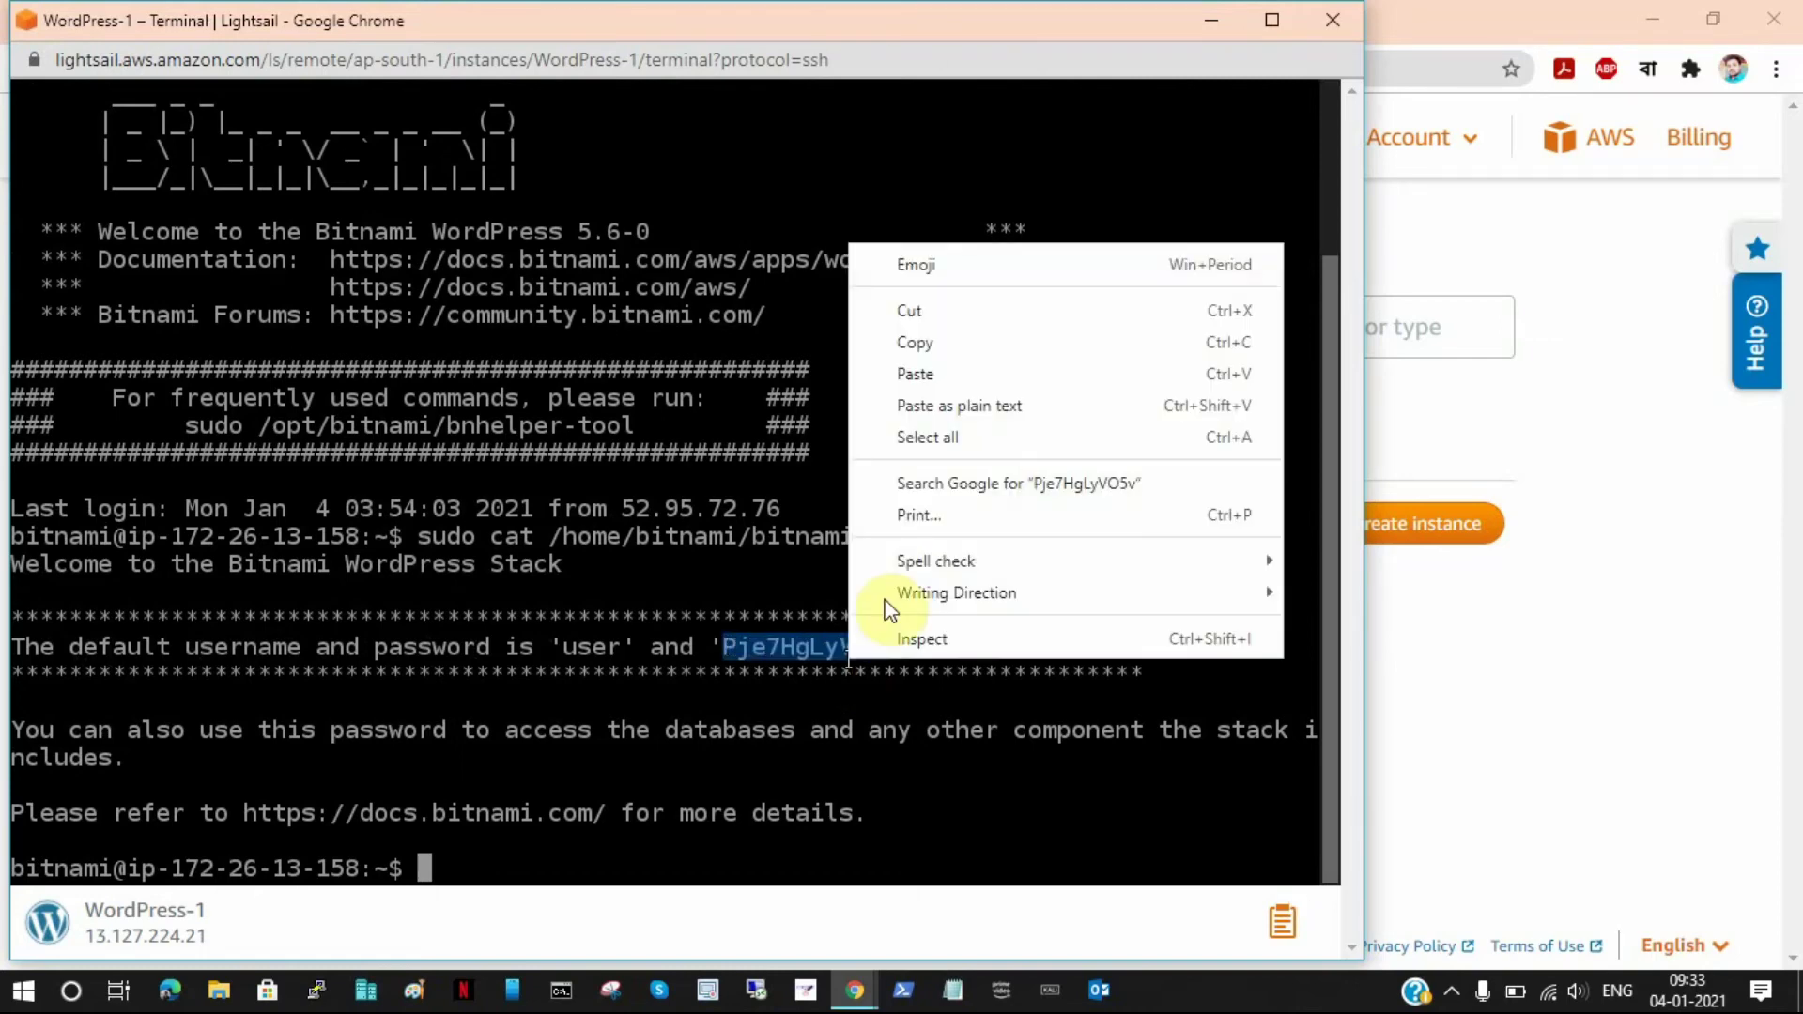
pyautogui.click(932, 341)
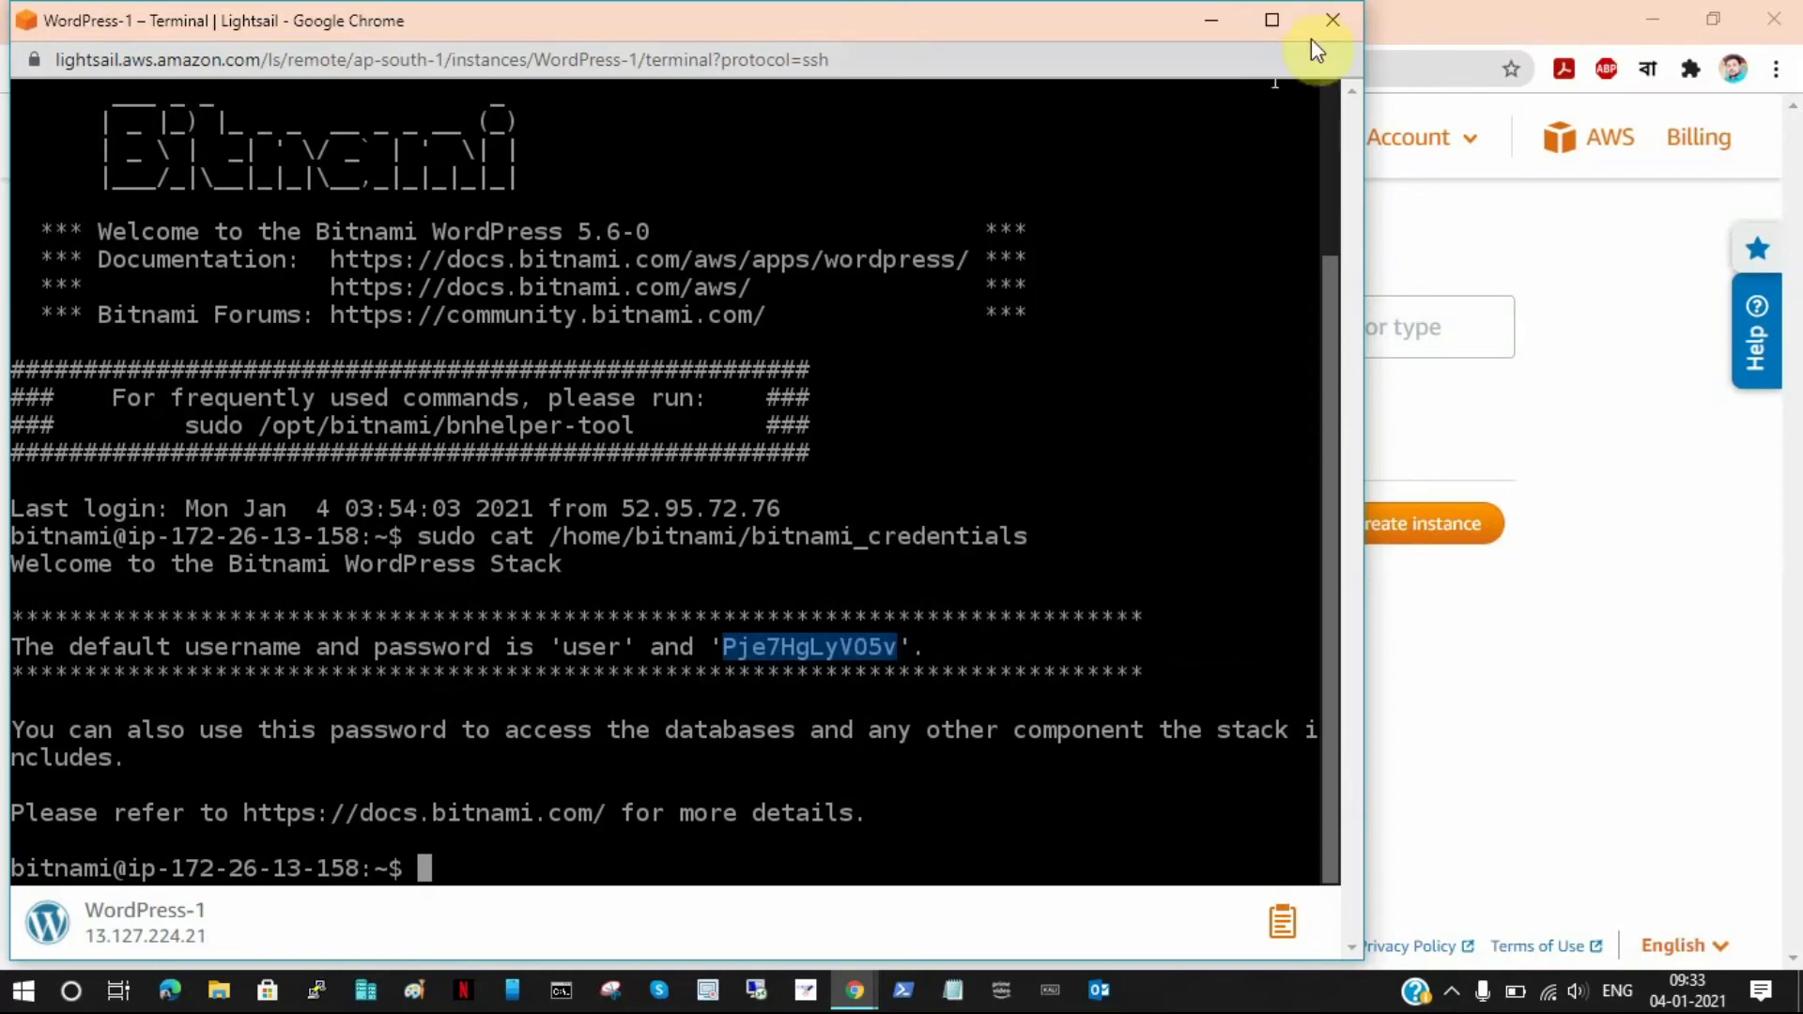
pyautogui.click(1333, 26)
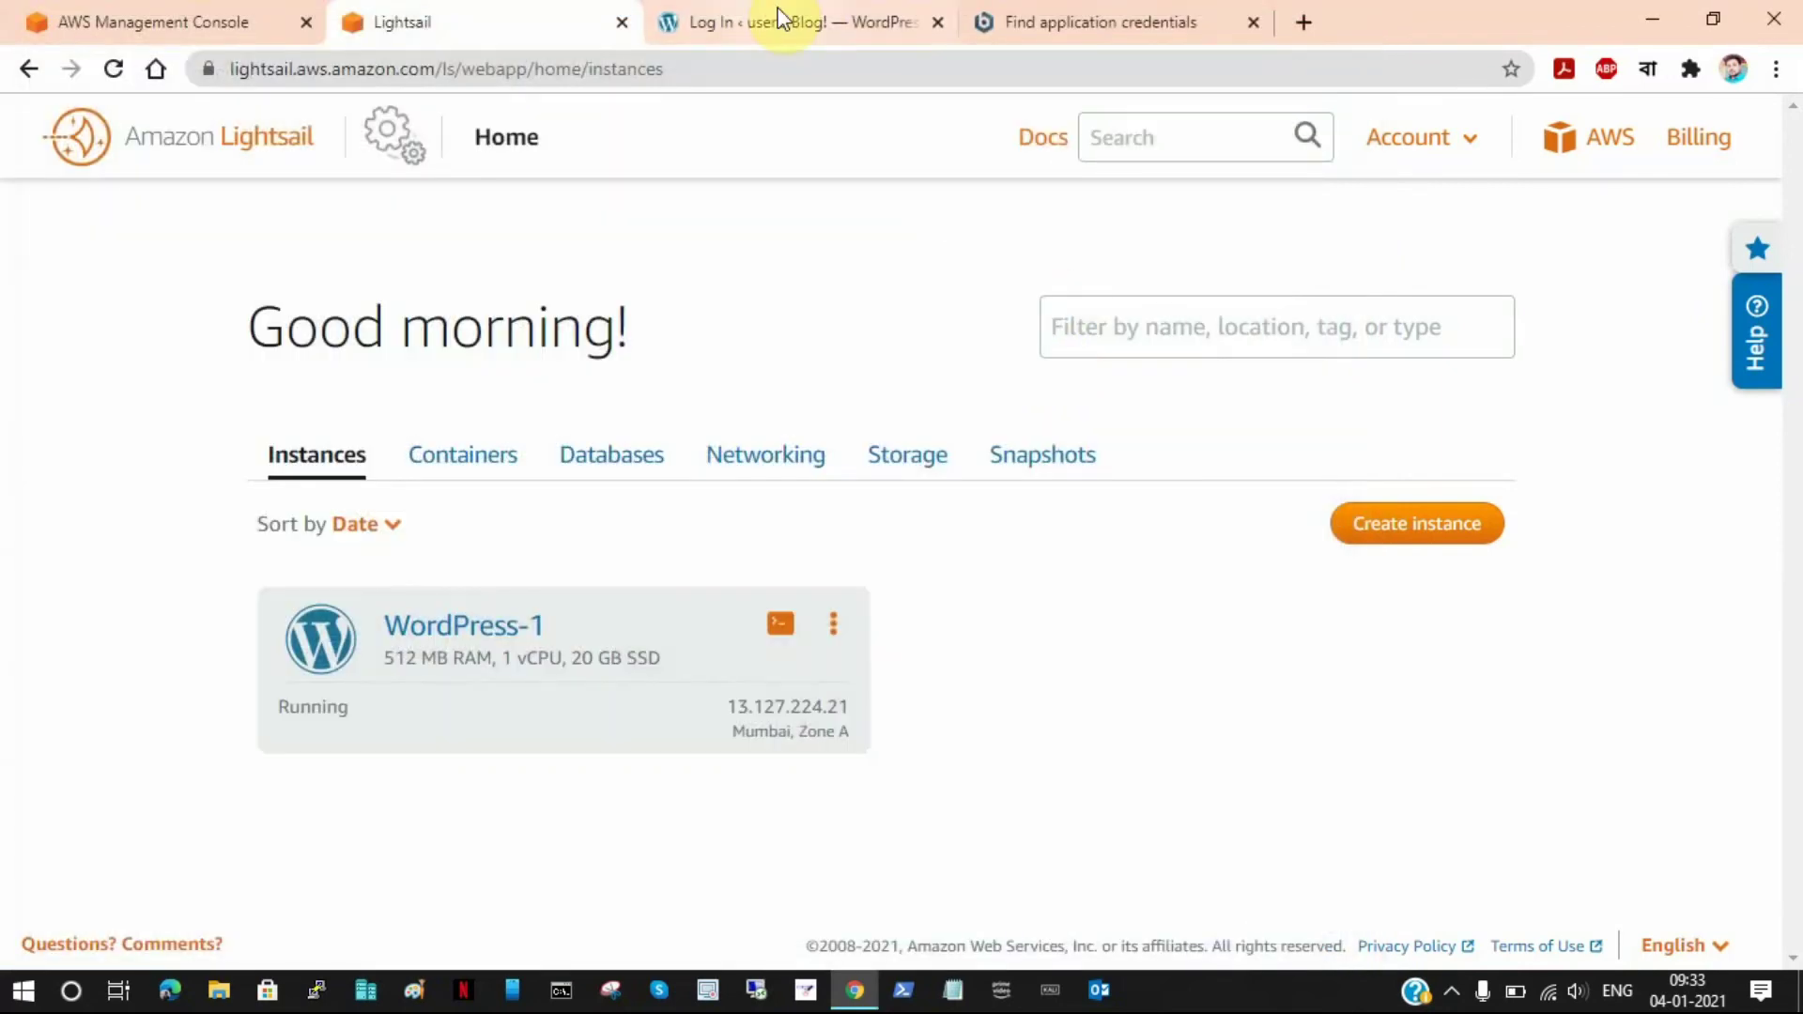
# Paste the password into the WordPress login page's password field, log in and decline saving the password in the browser
pyautogui.click(784, 20)
pyautogui.rightClick(819, 584)
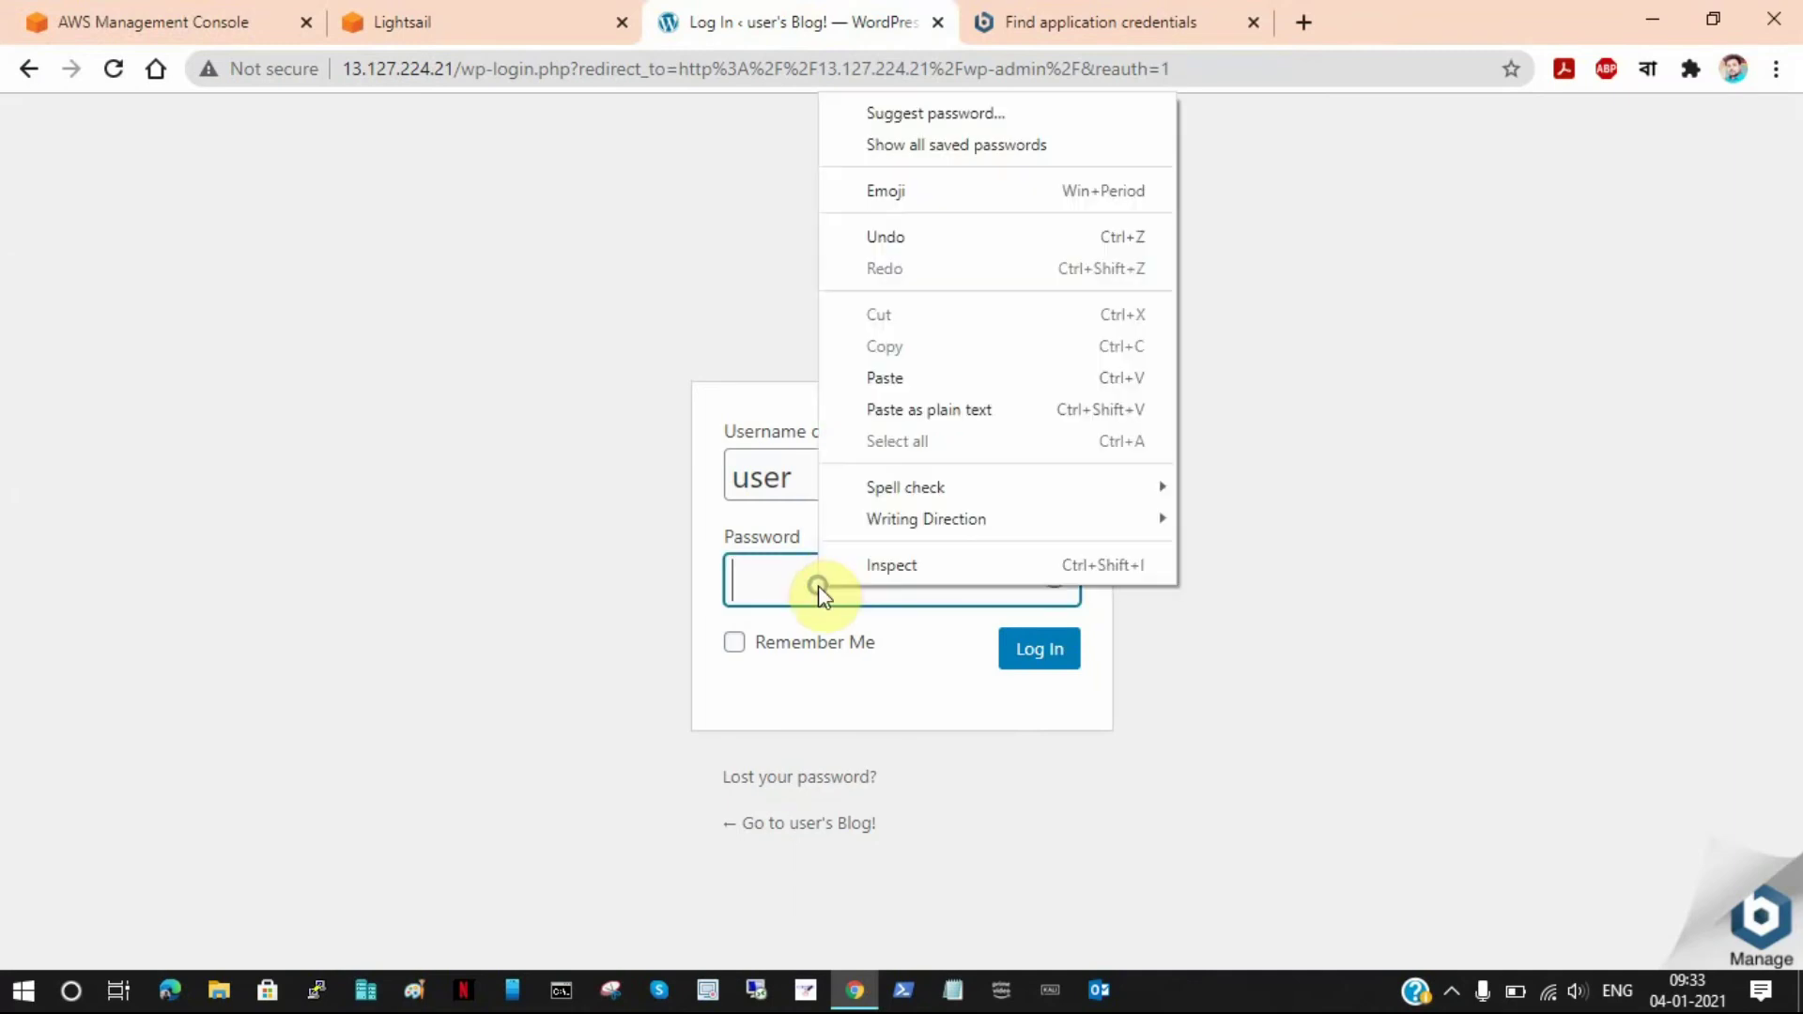
pyautogui.click(915, 376)
pyautogui.click(1042, 662)
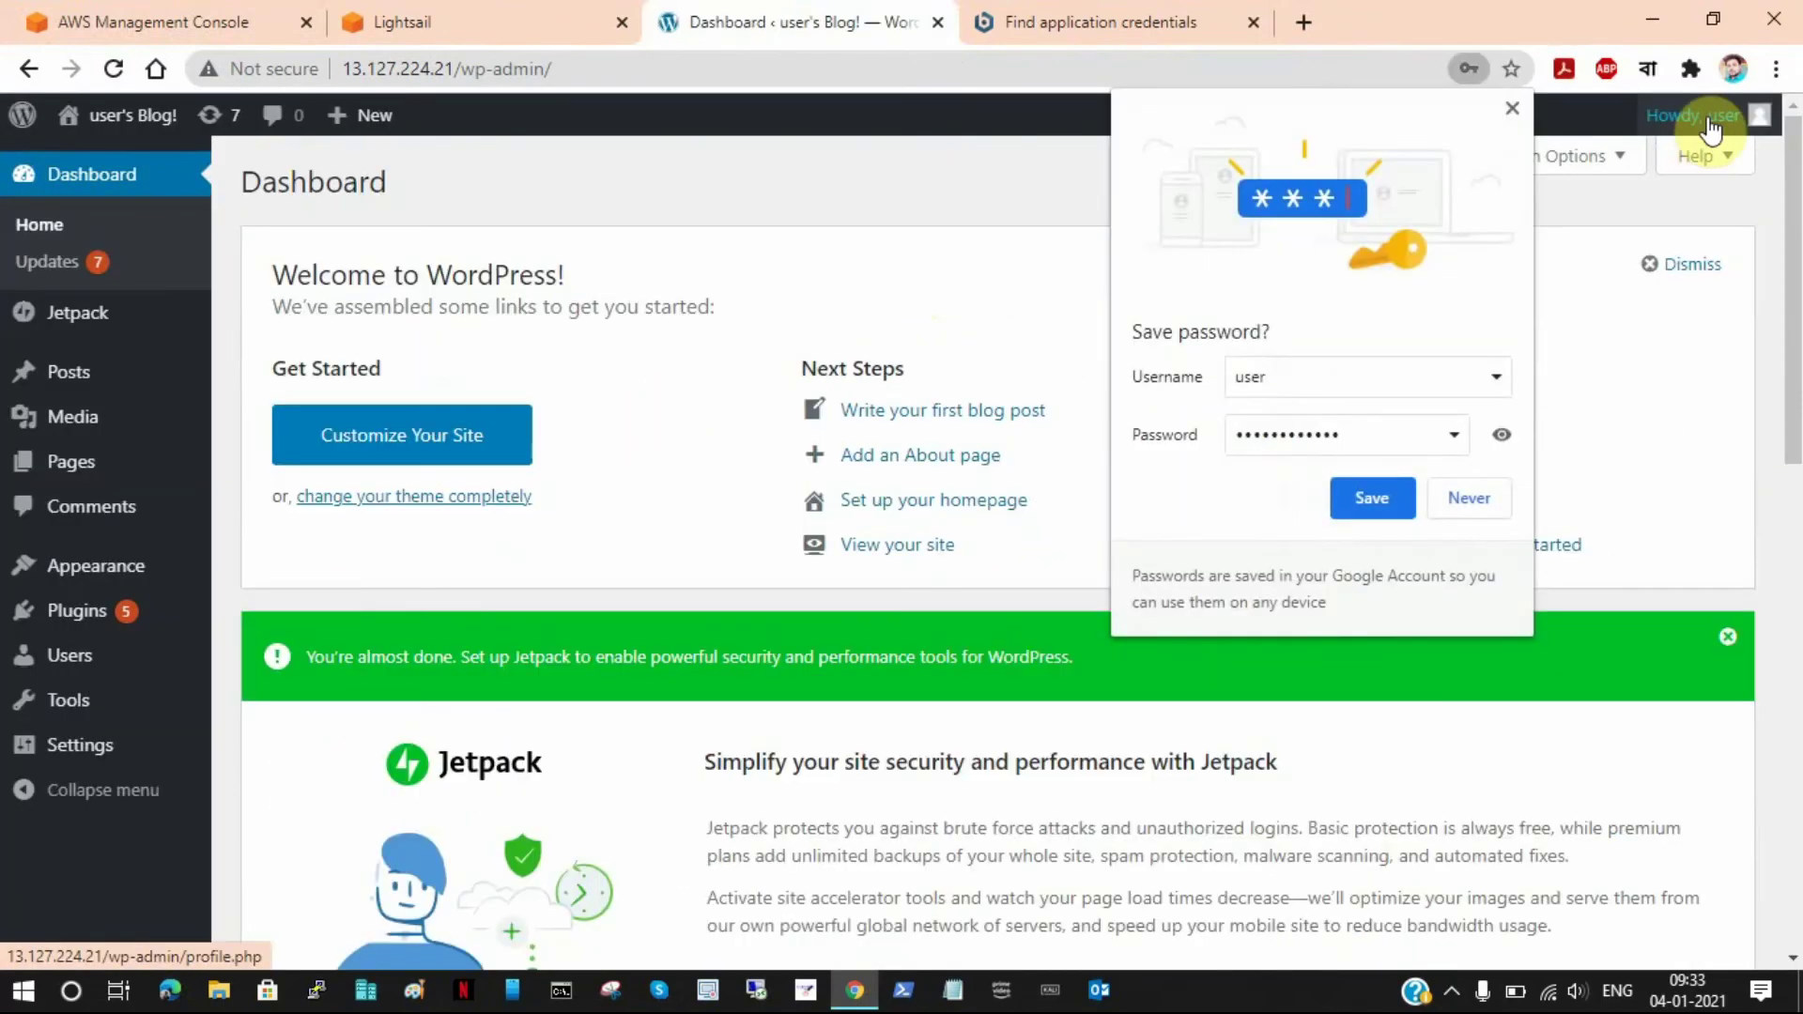
pyautogui.moveTo(1705, 141)
pyautogui.click(1469, 498)
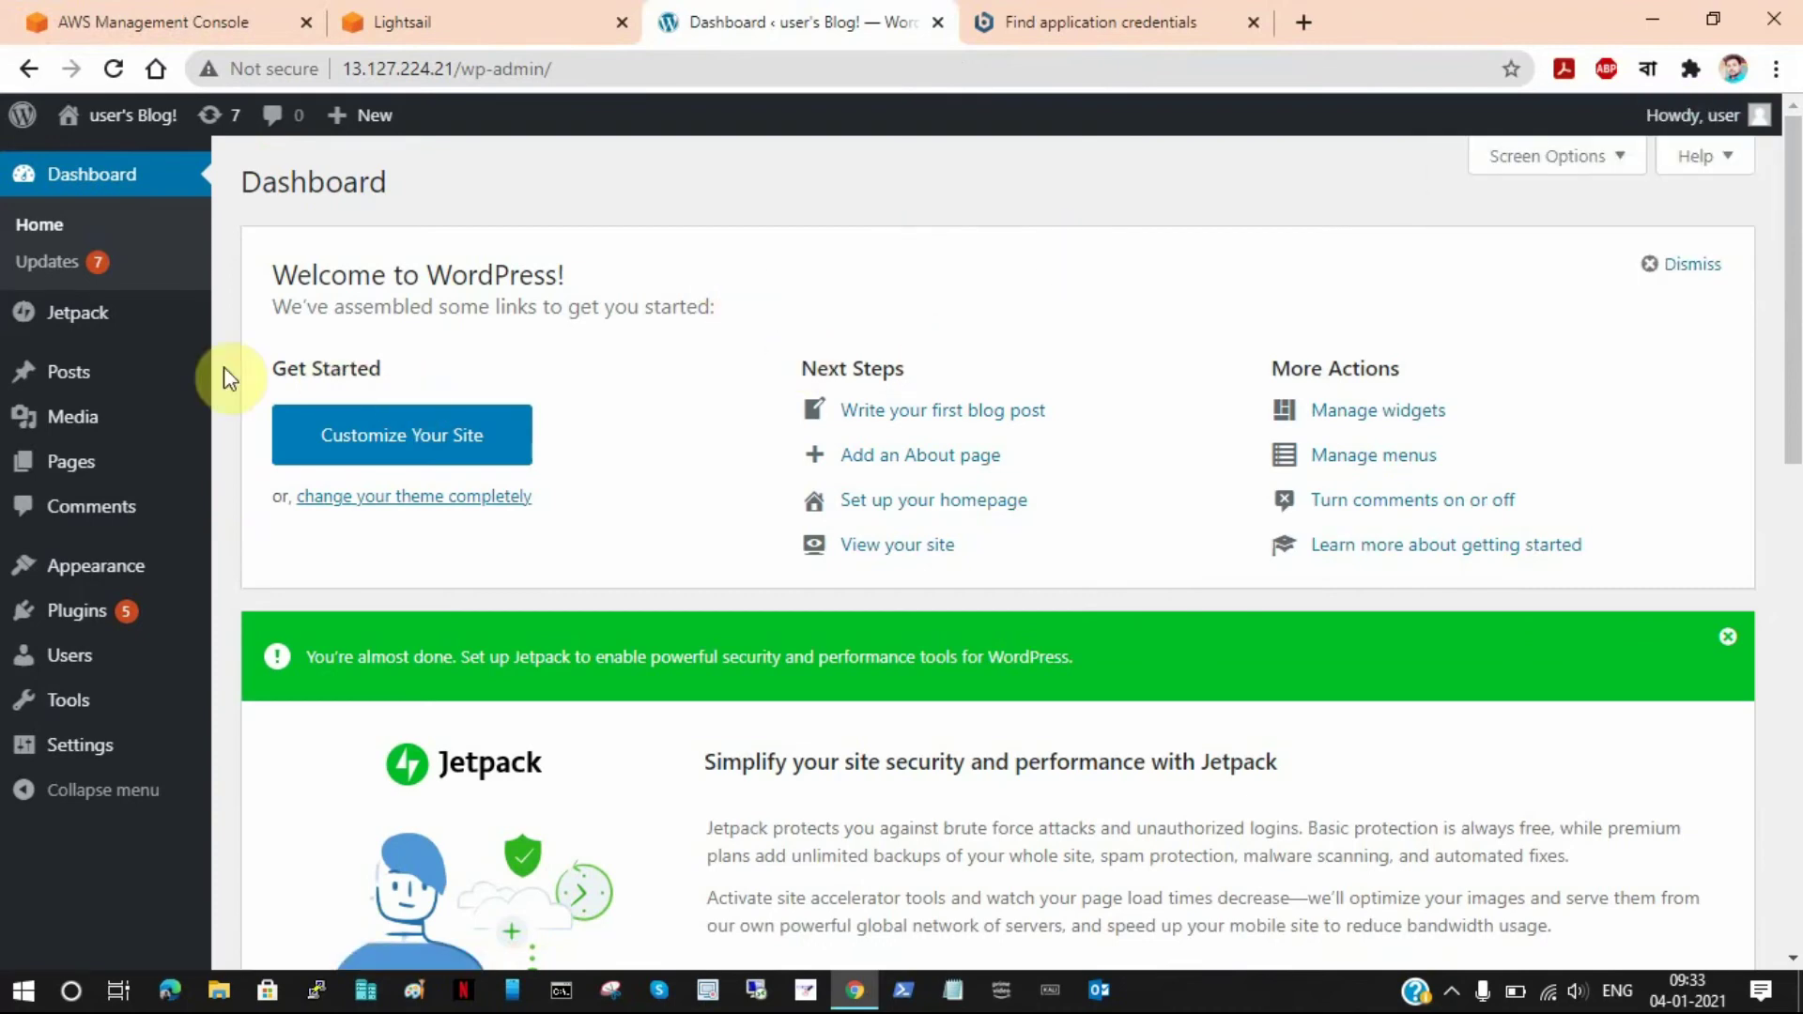
# Look through the WordPress dashboard, from the welcome area to the site health and quick draft sections
pyautogui.scroll(-5, 966, 648)
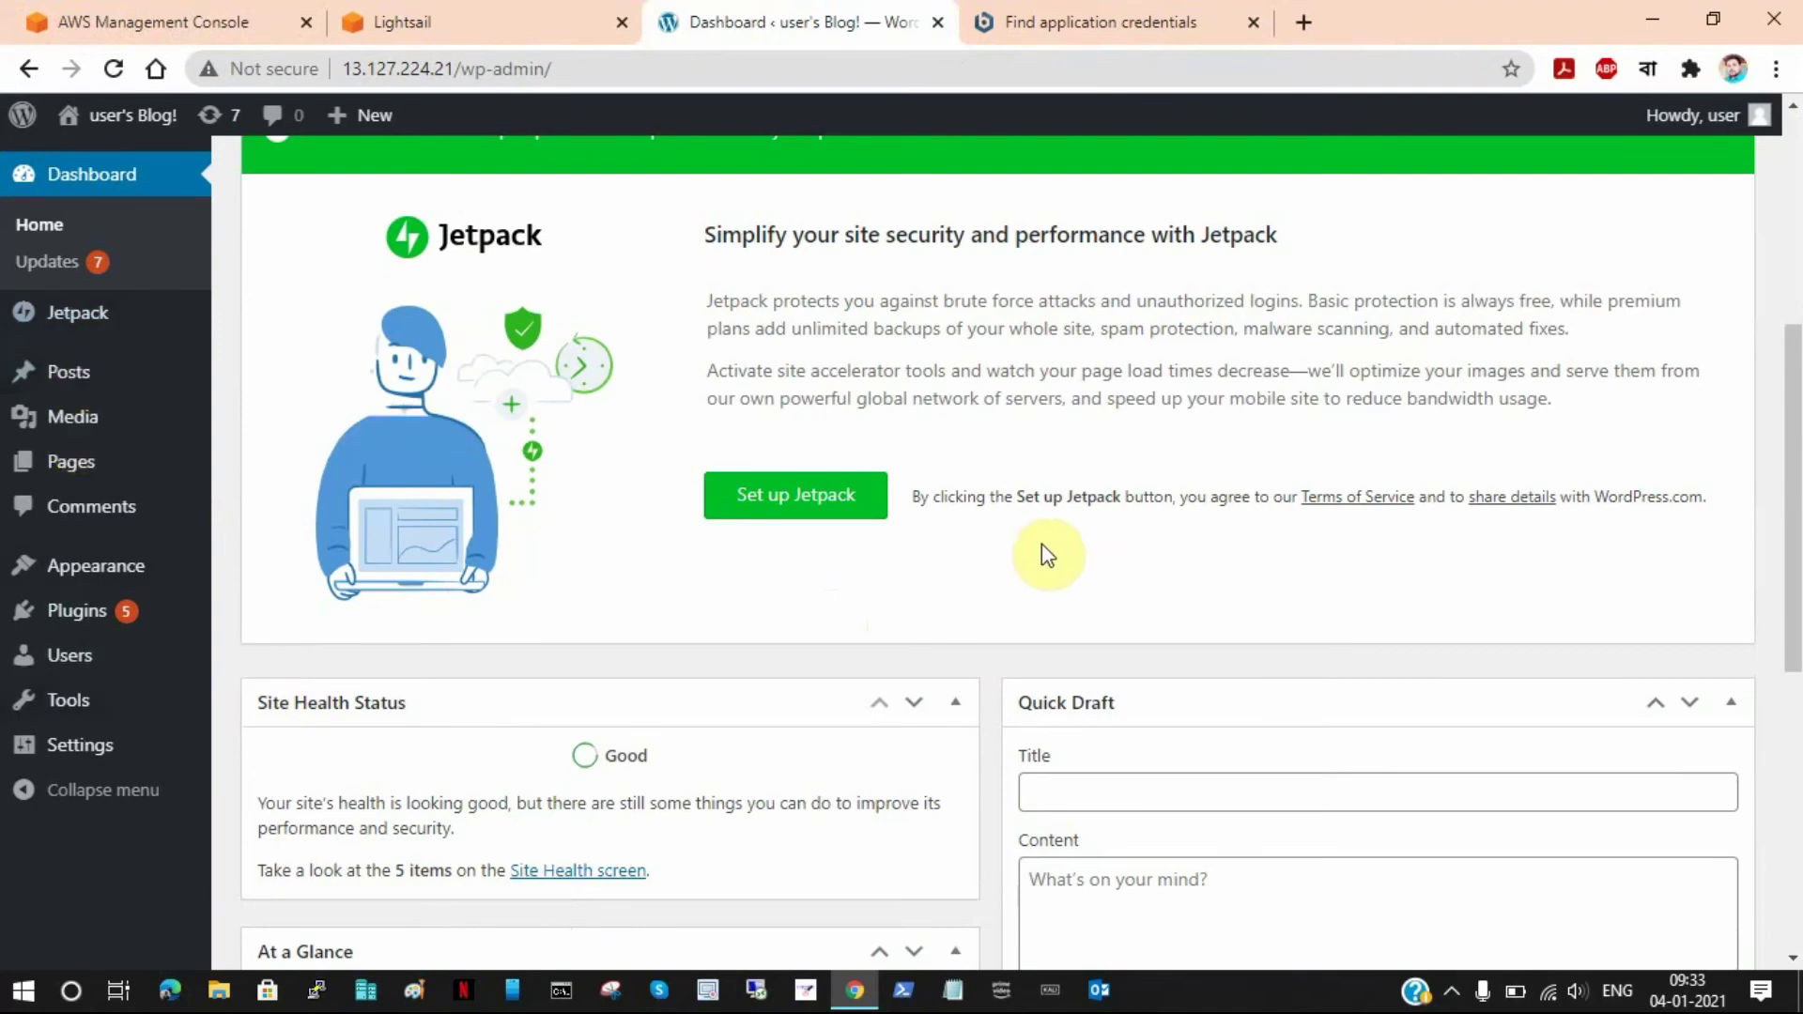
pyautogui.scroll(-2, 1045, 611)
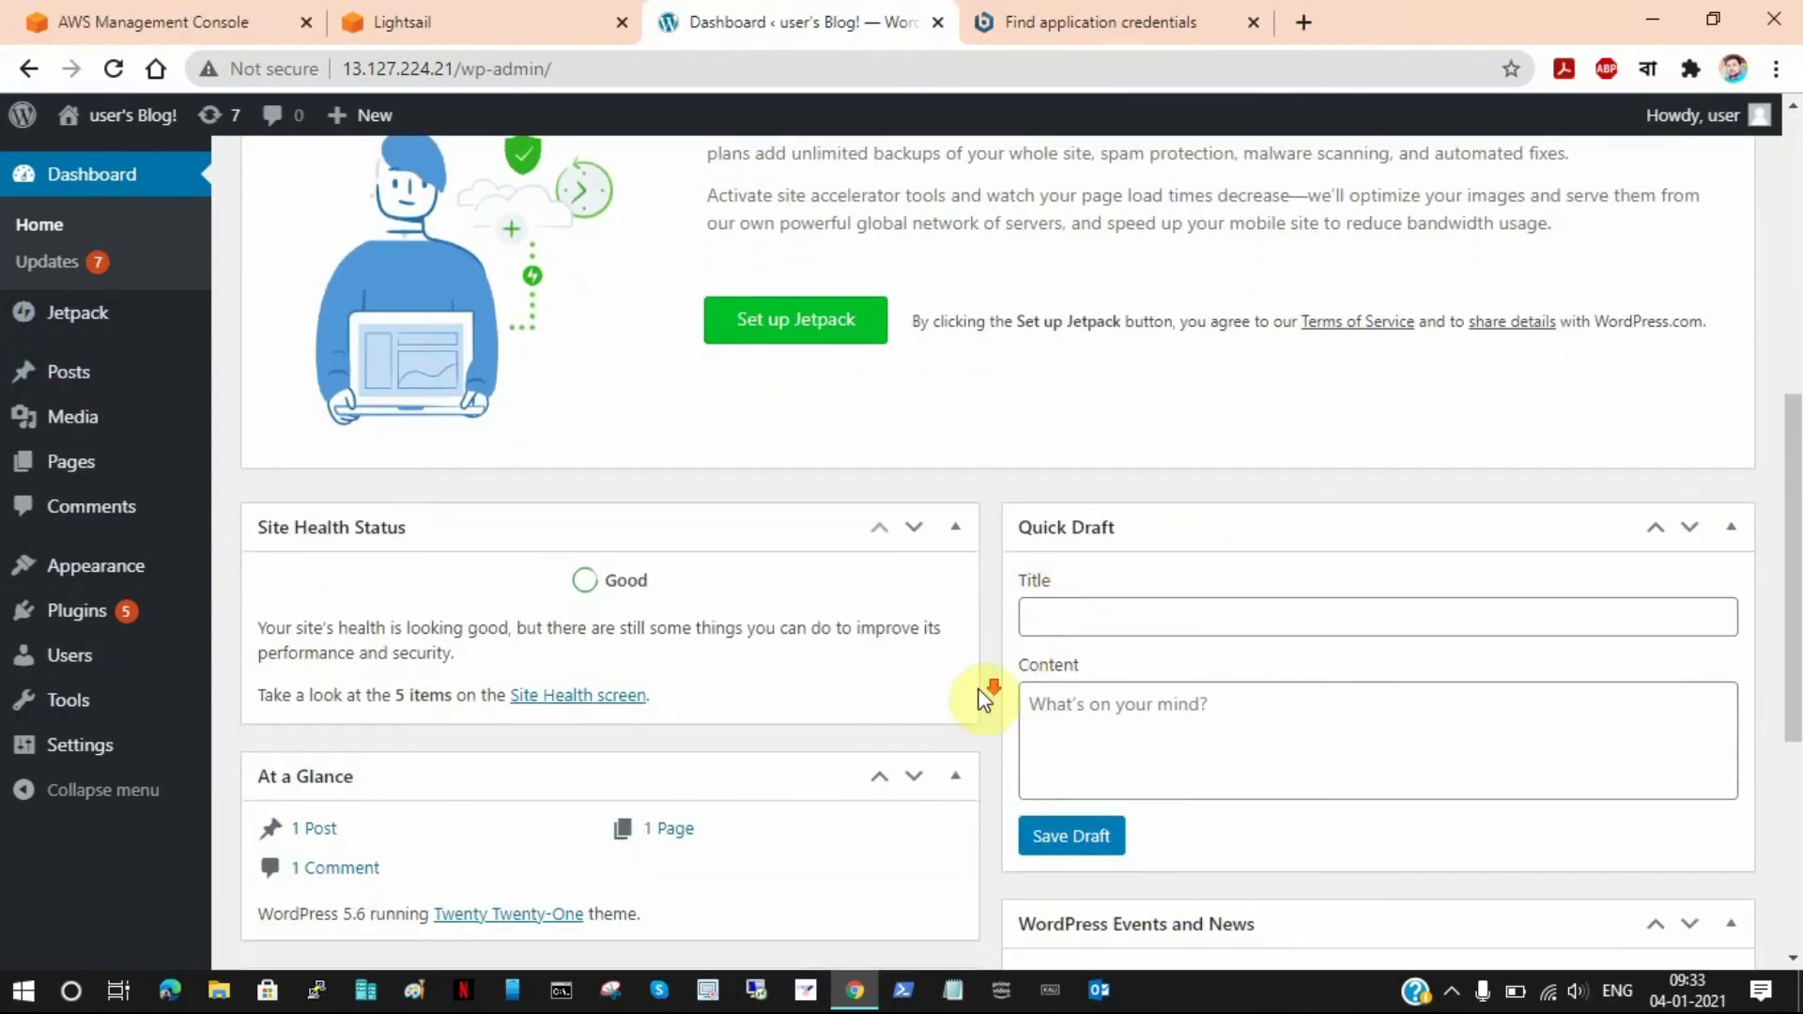
pyautogui.scroll(-5, 982, 693)
pyautogui.scroll(10, 980, 700)
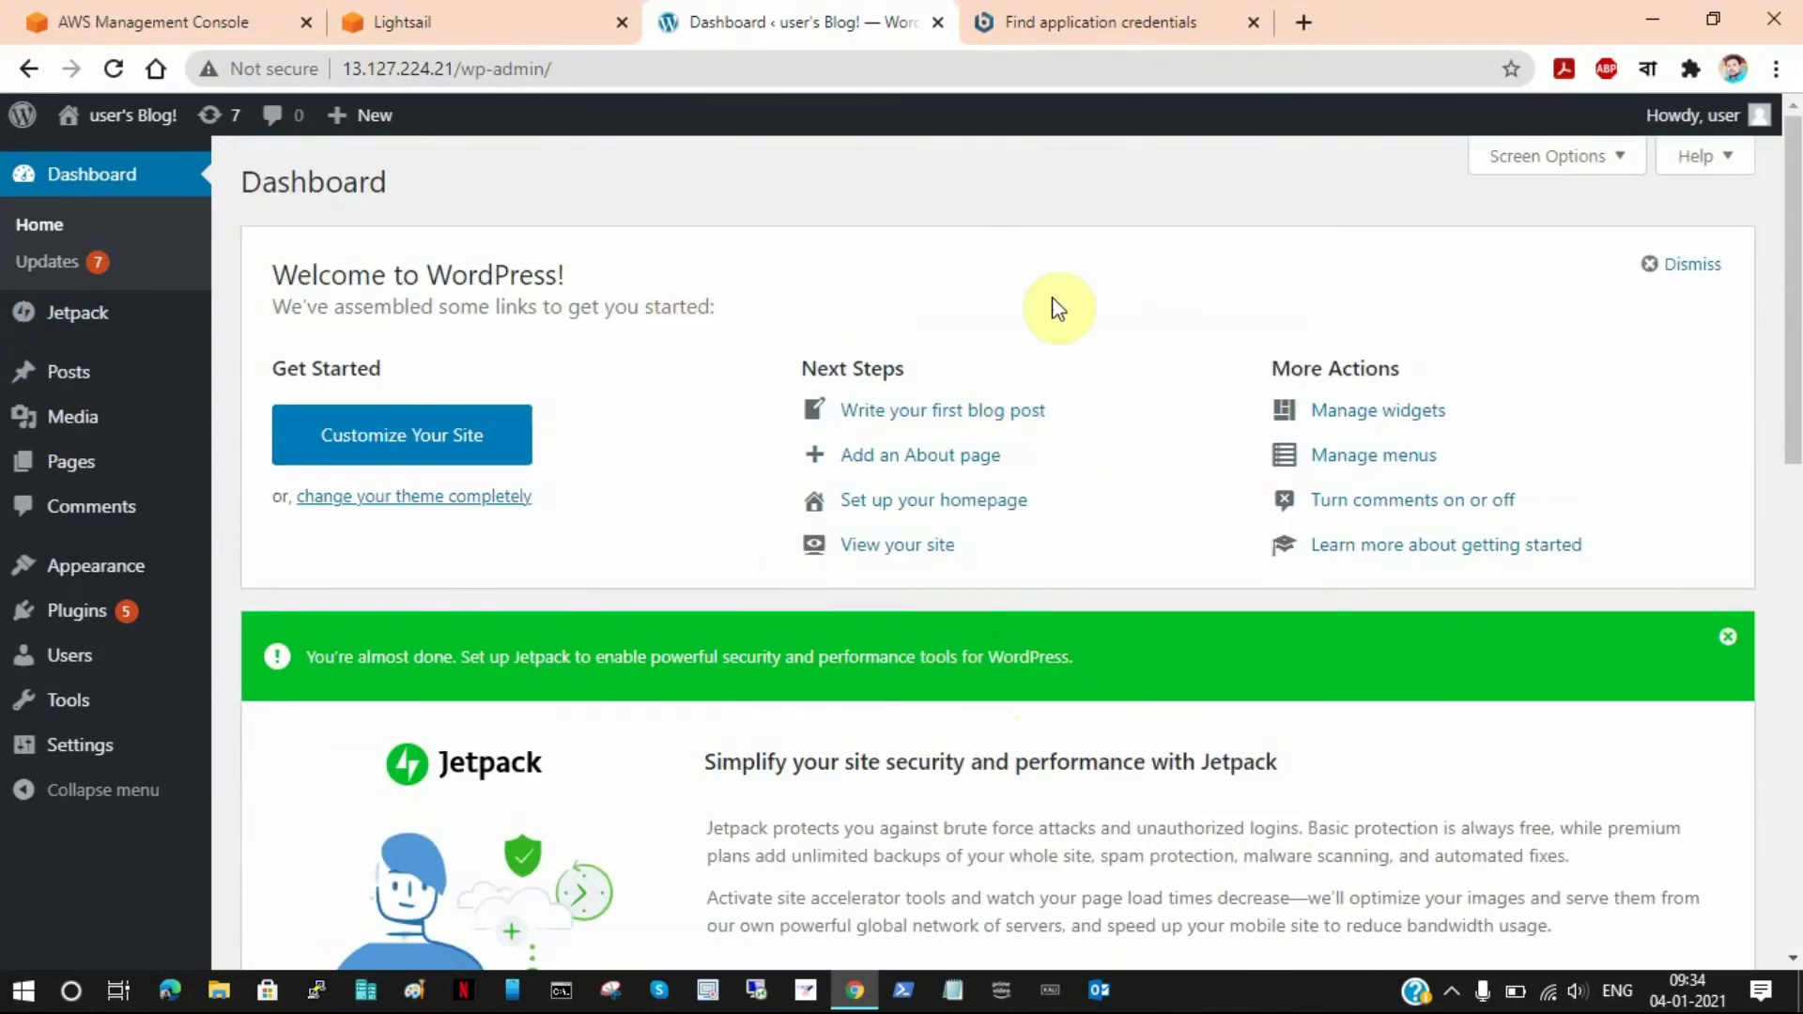
# Close the Bitnami credentials article and review the WordPress dashboard's overview sections again
pyautogui.click(538, 17)
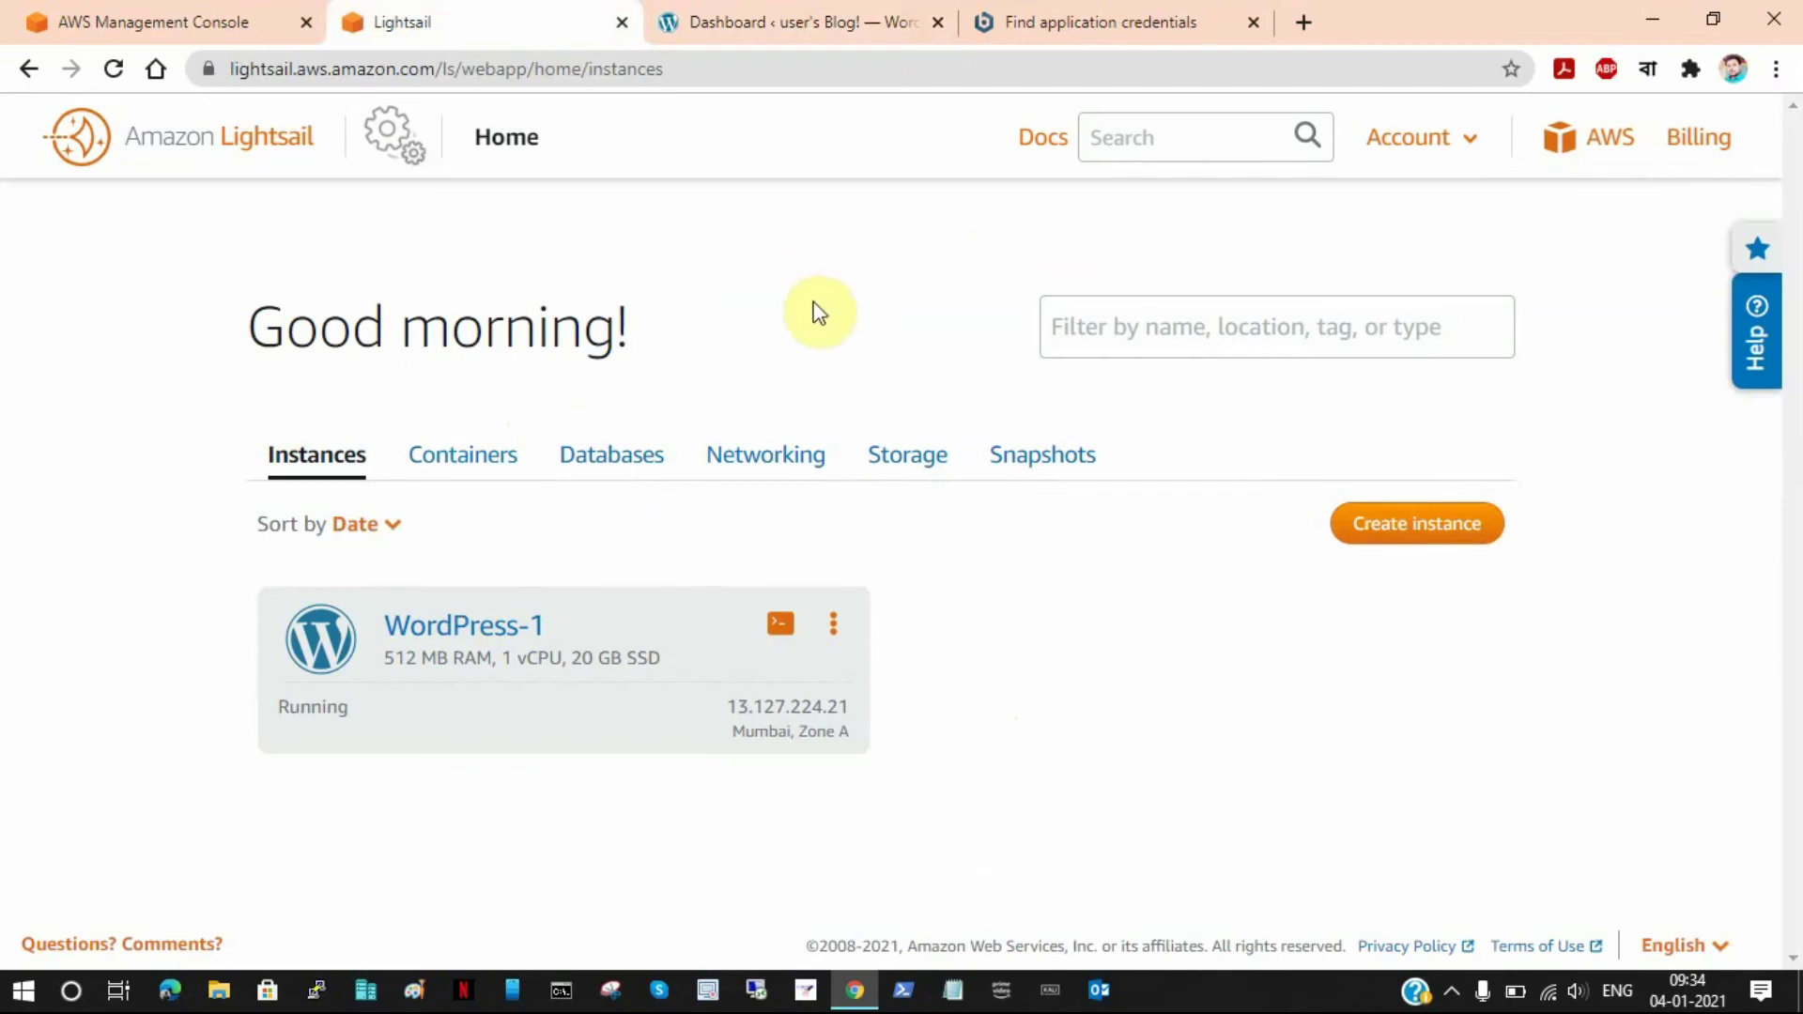
pyautogui.click(1080, 21)
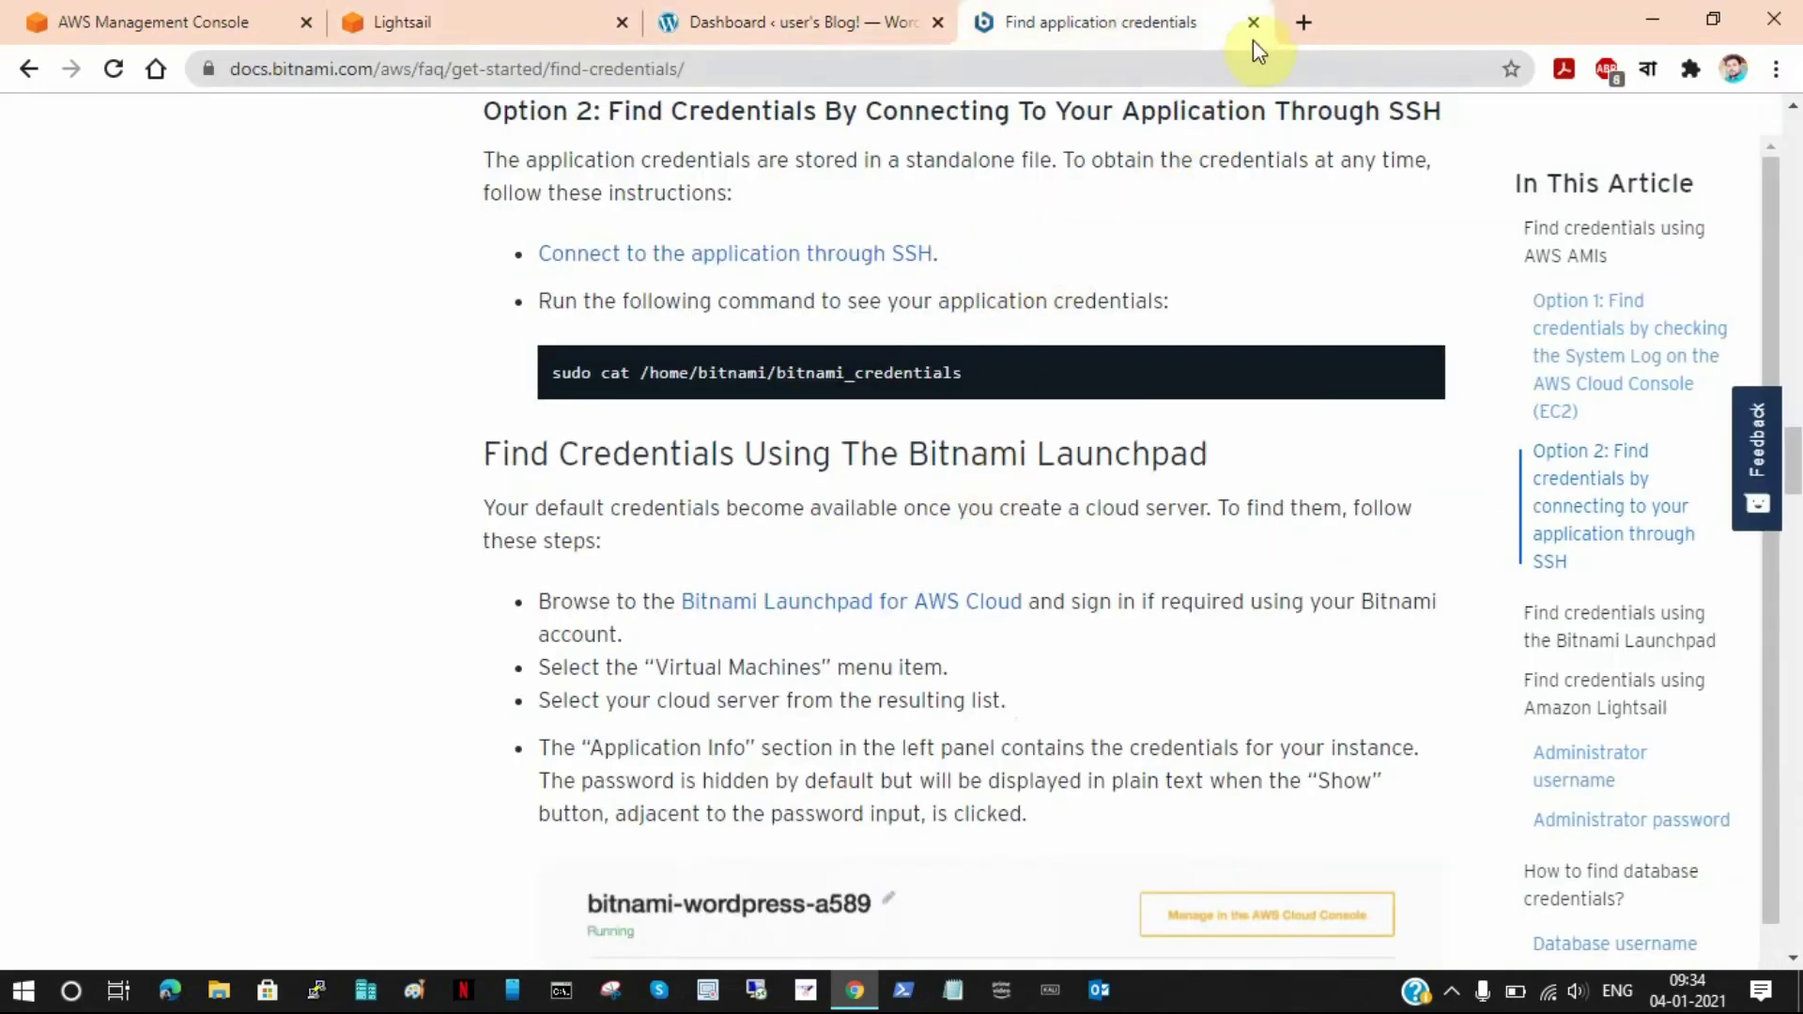
pyautogui.click(1253, 21)
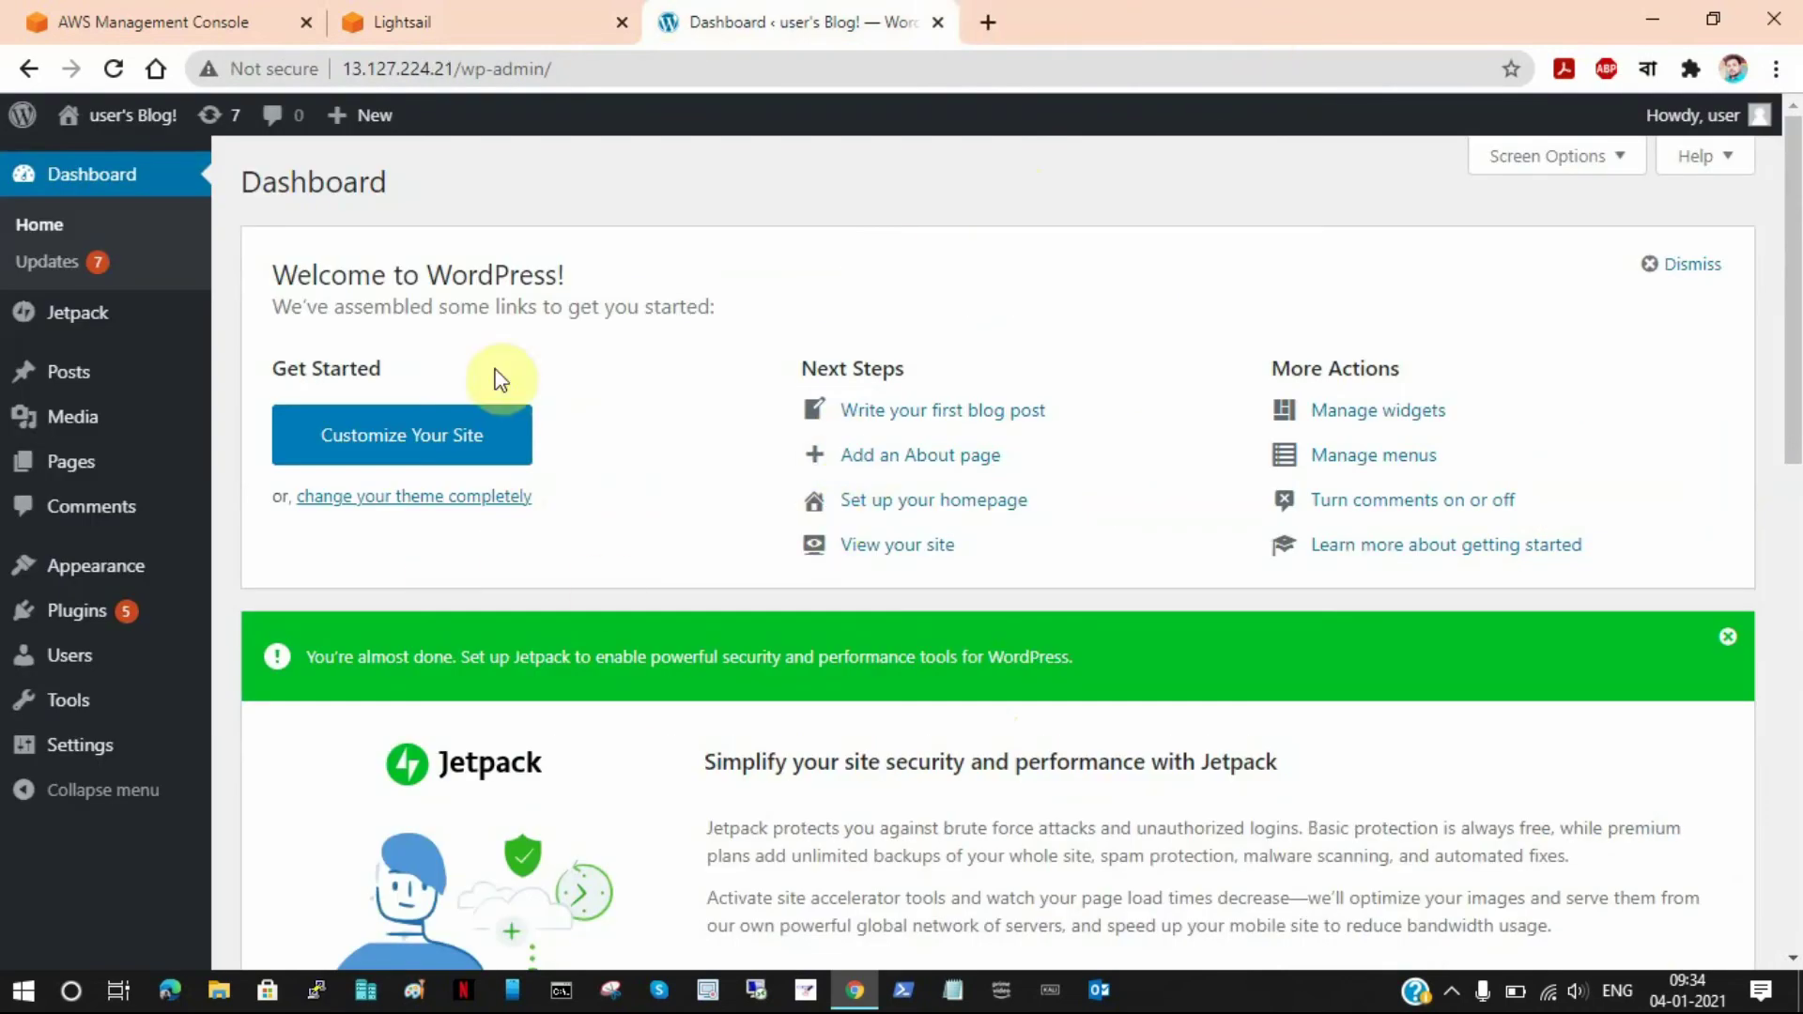
pyautogui.scroll(-5, 835, 577)
pyautogui.scroll(-3, 551, 628)
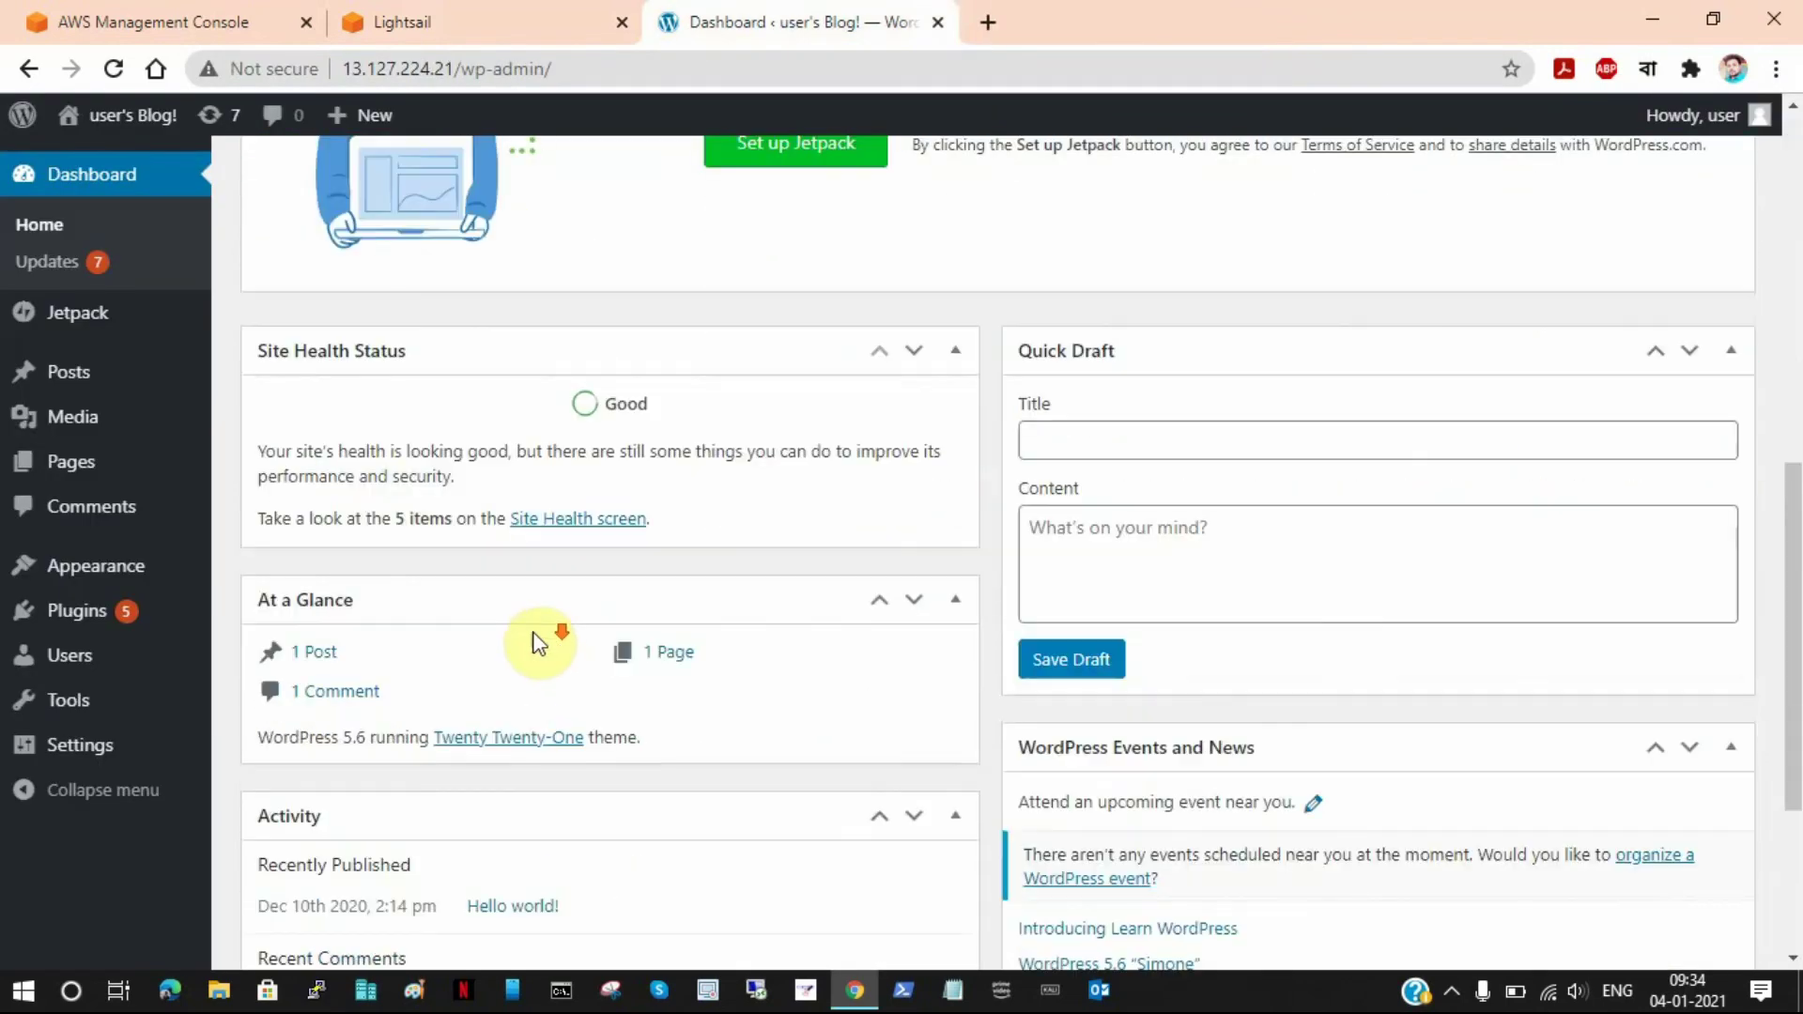
pyautogui.scroll(10, 768, 617)
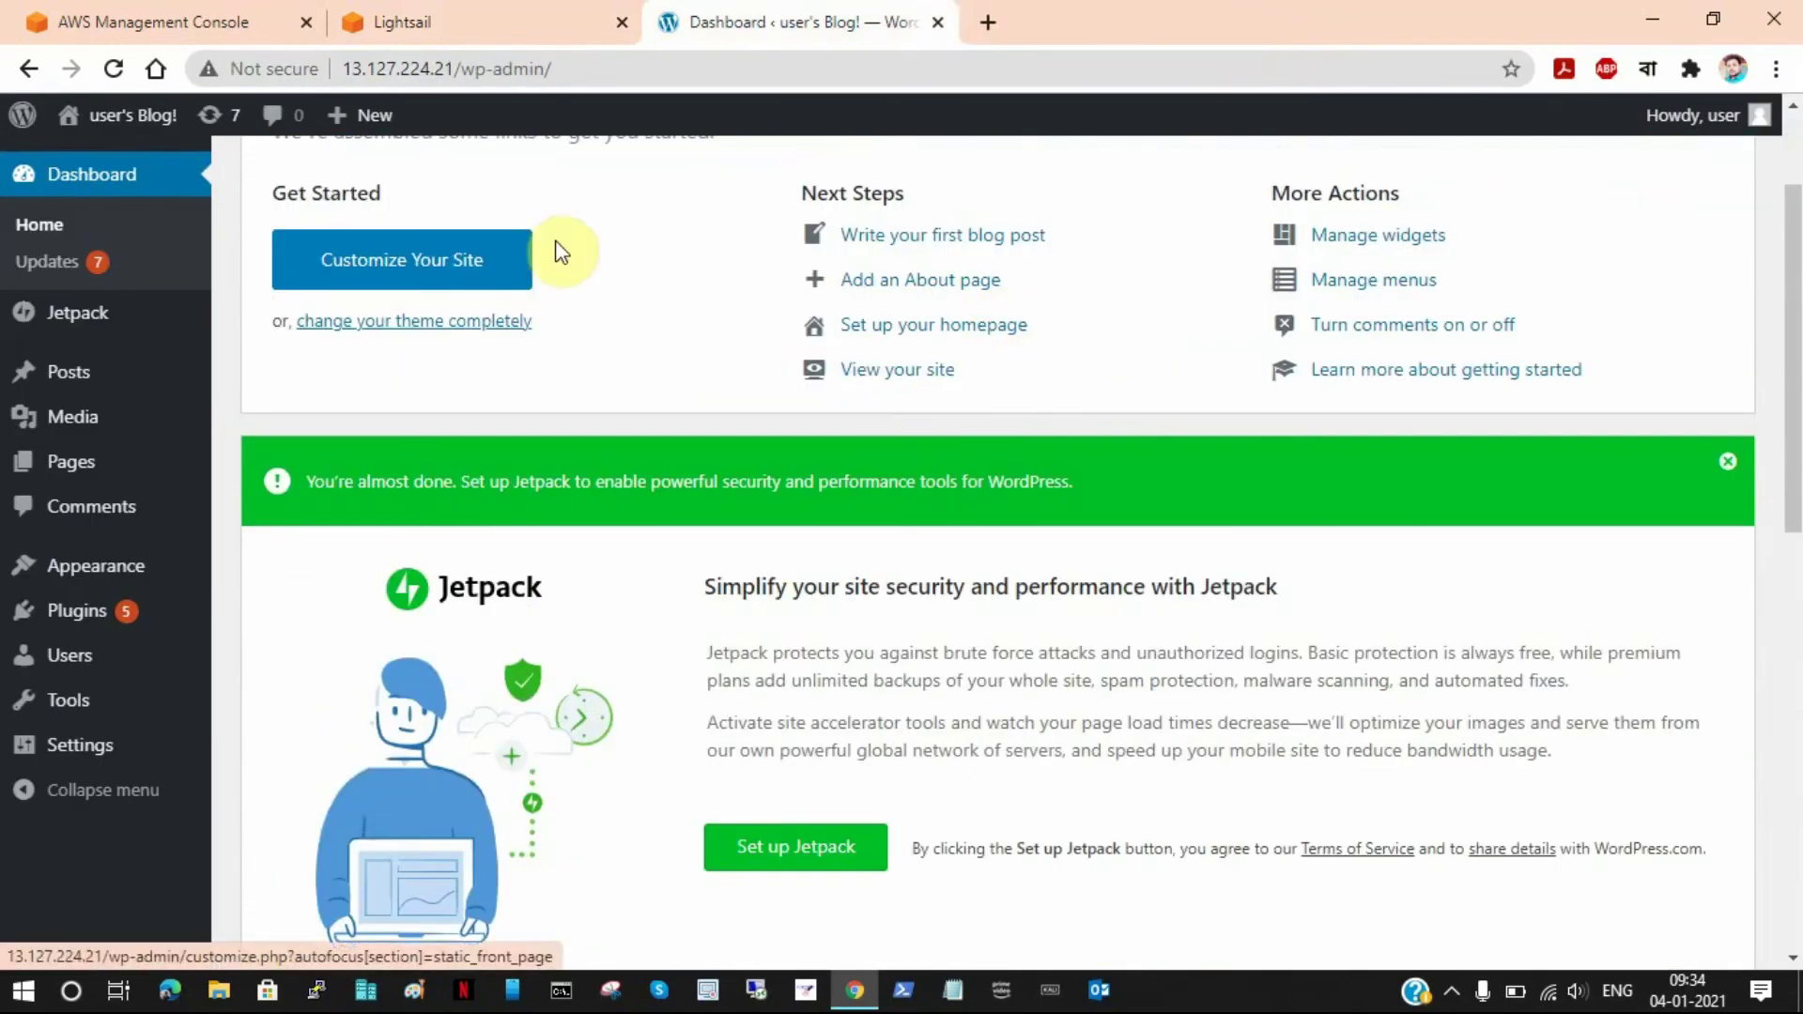
# Examine Lightsail's container, database and networking sections, including the static IP, distribution, load balancer and DNS zone options
pyautogui.click(482, 14)
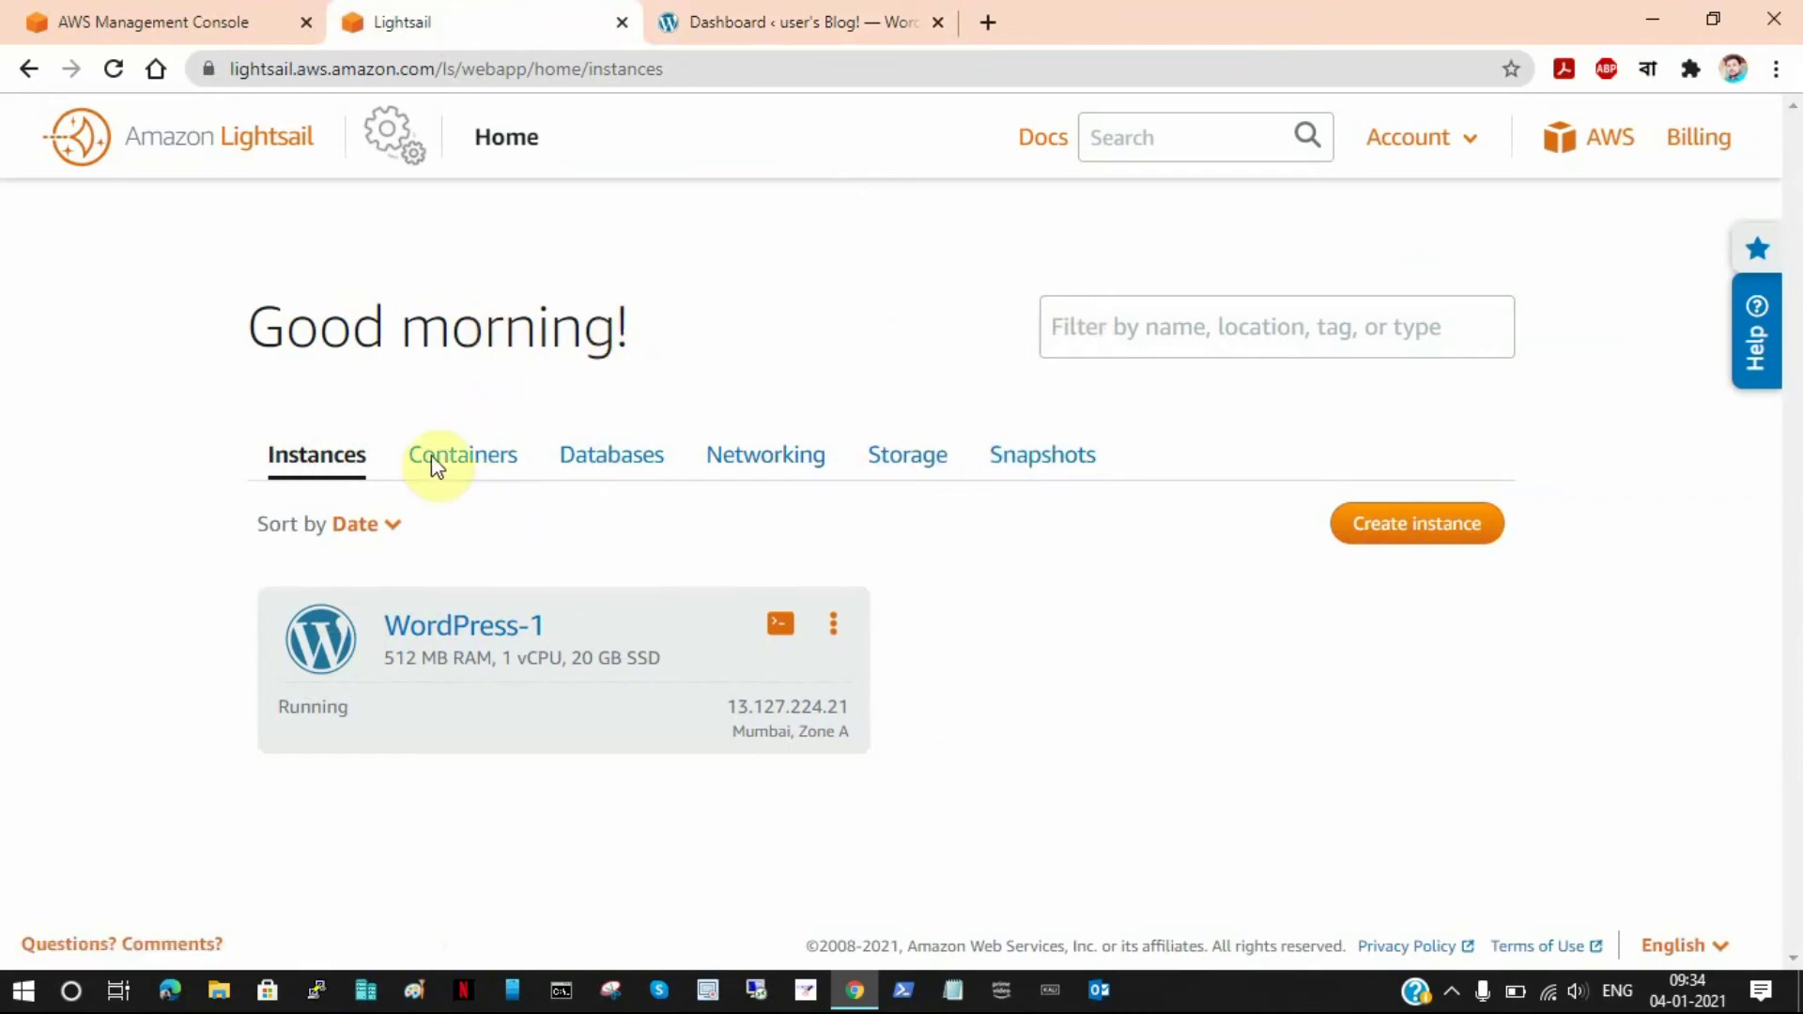
pyautogui.click(482, 472)
pyautogui.click(629, 470)
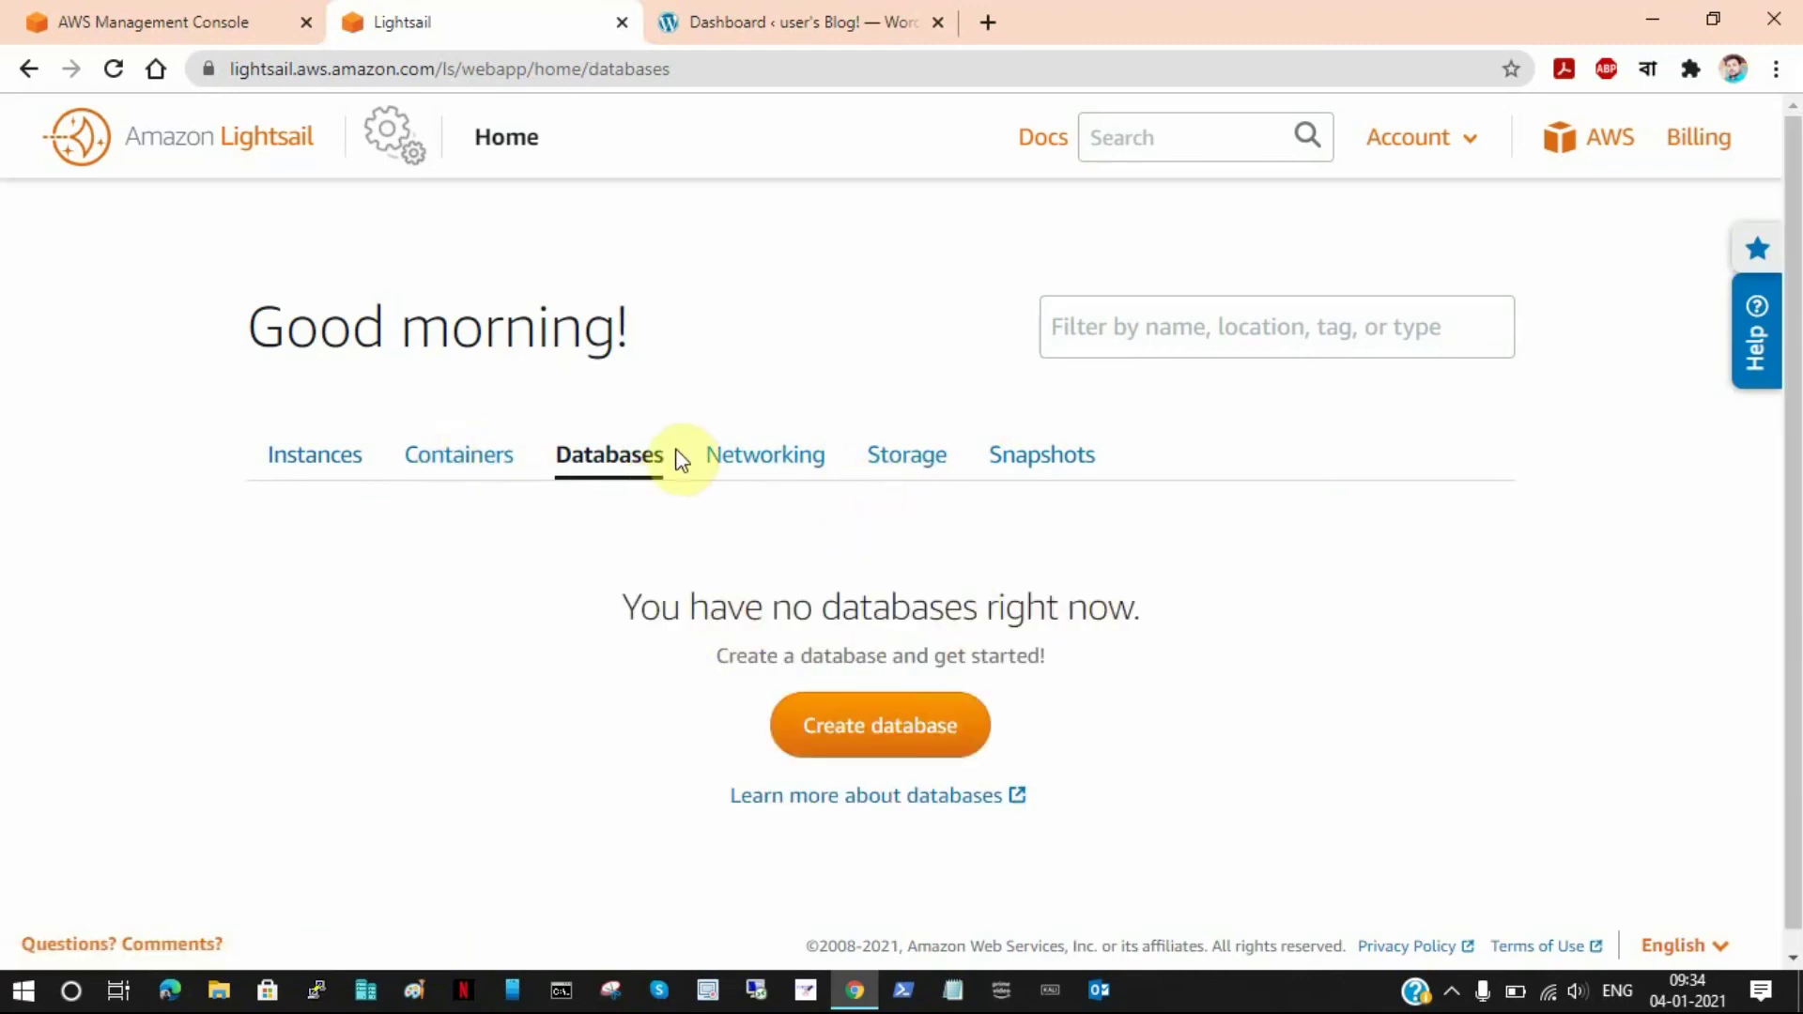
pyautogui.click(754, 467)
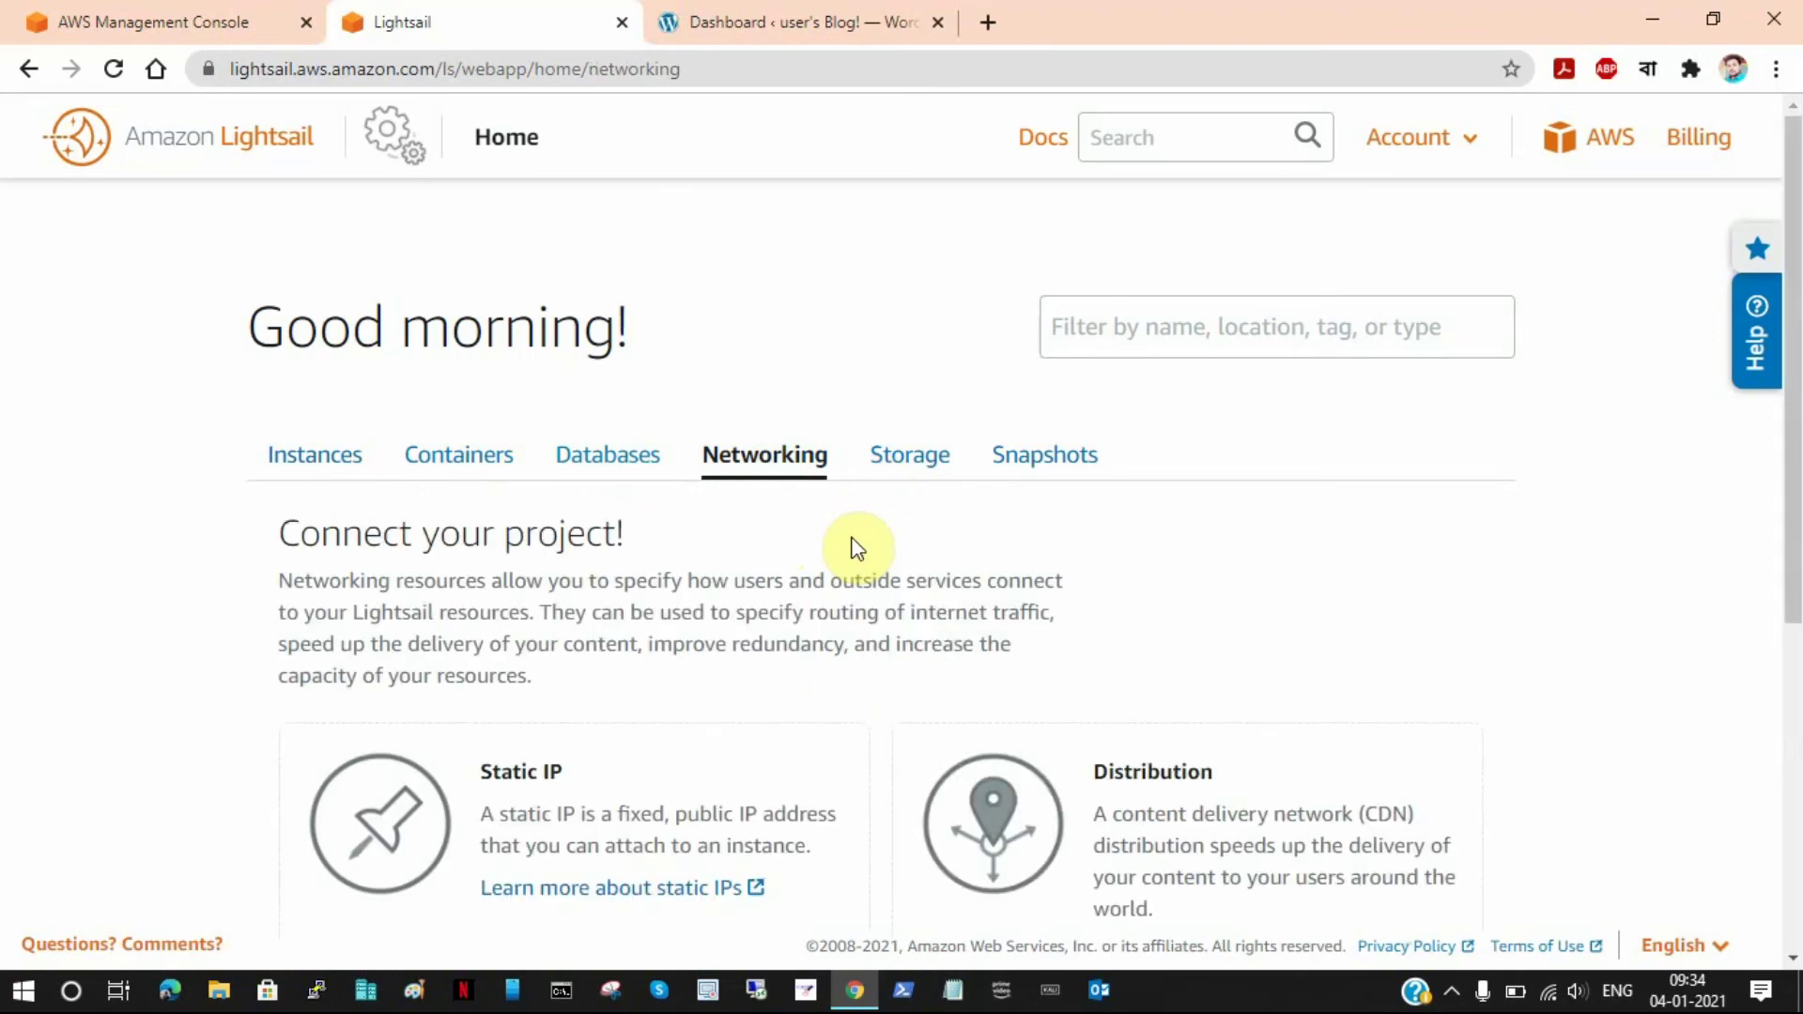
pyautogui.scroll(-5, 856, 549)
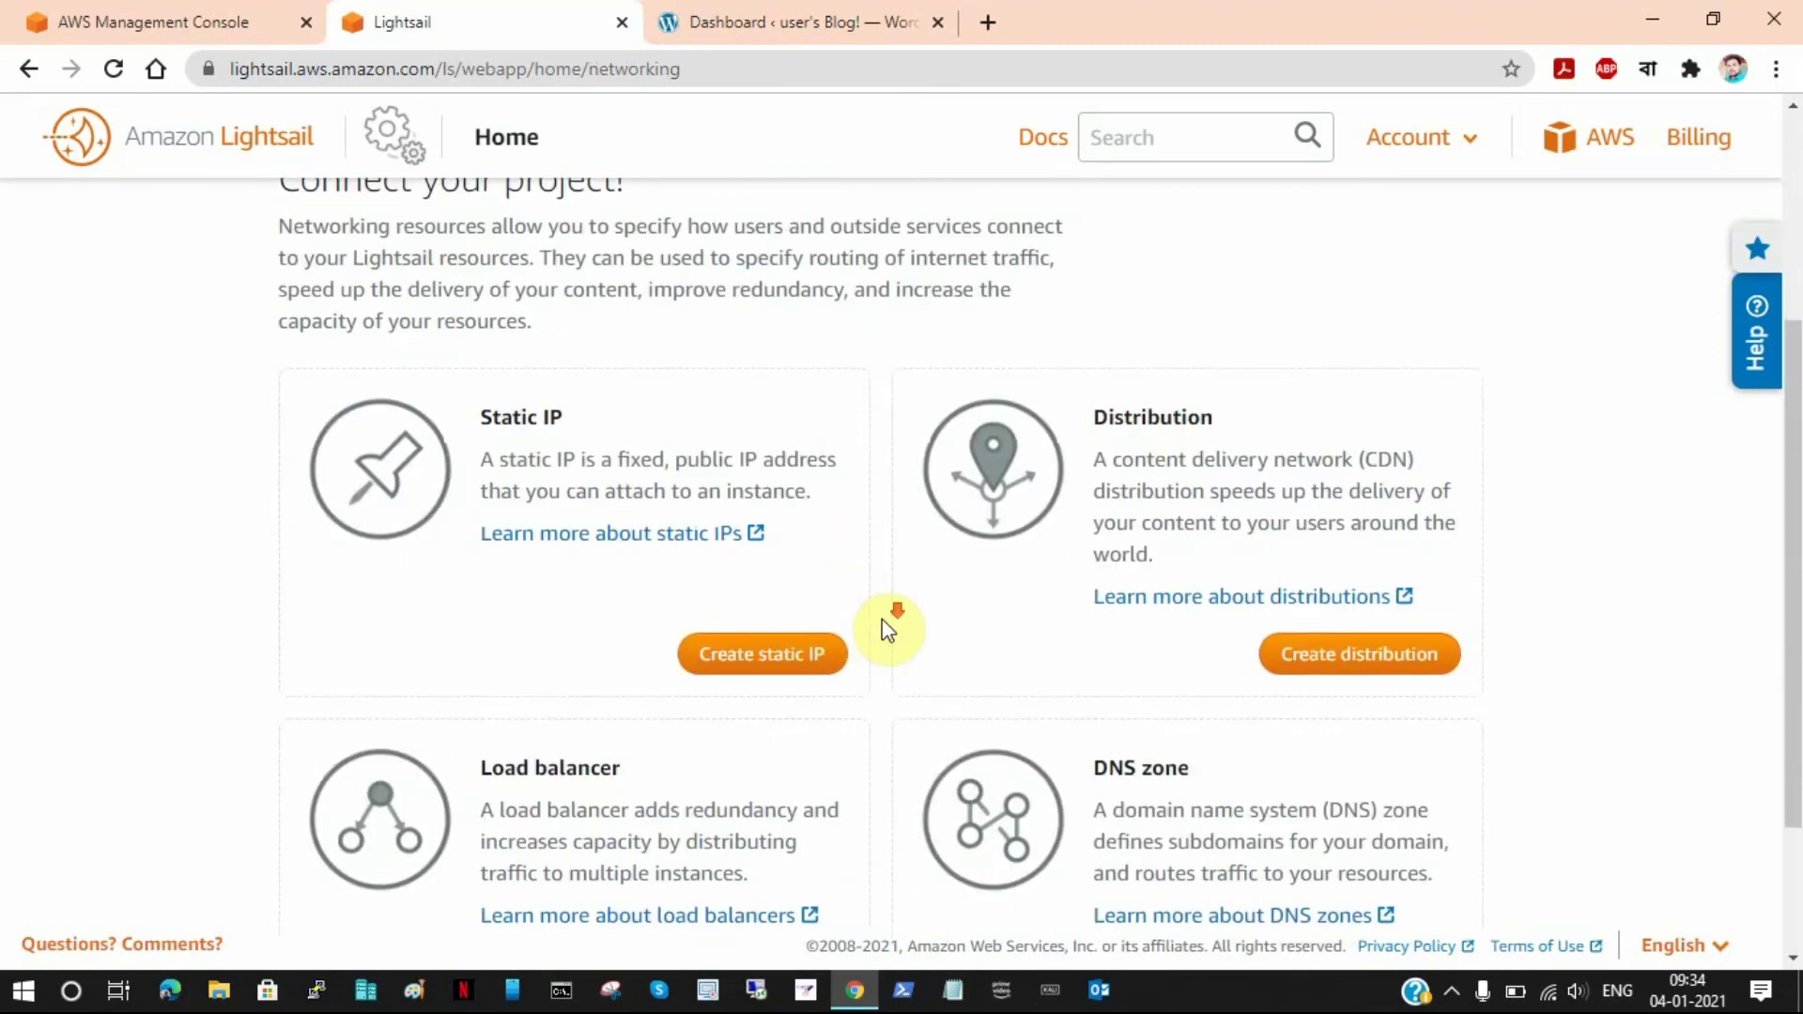
pyautogui.scroll(5, 900, 669)
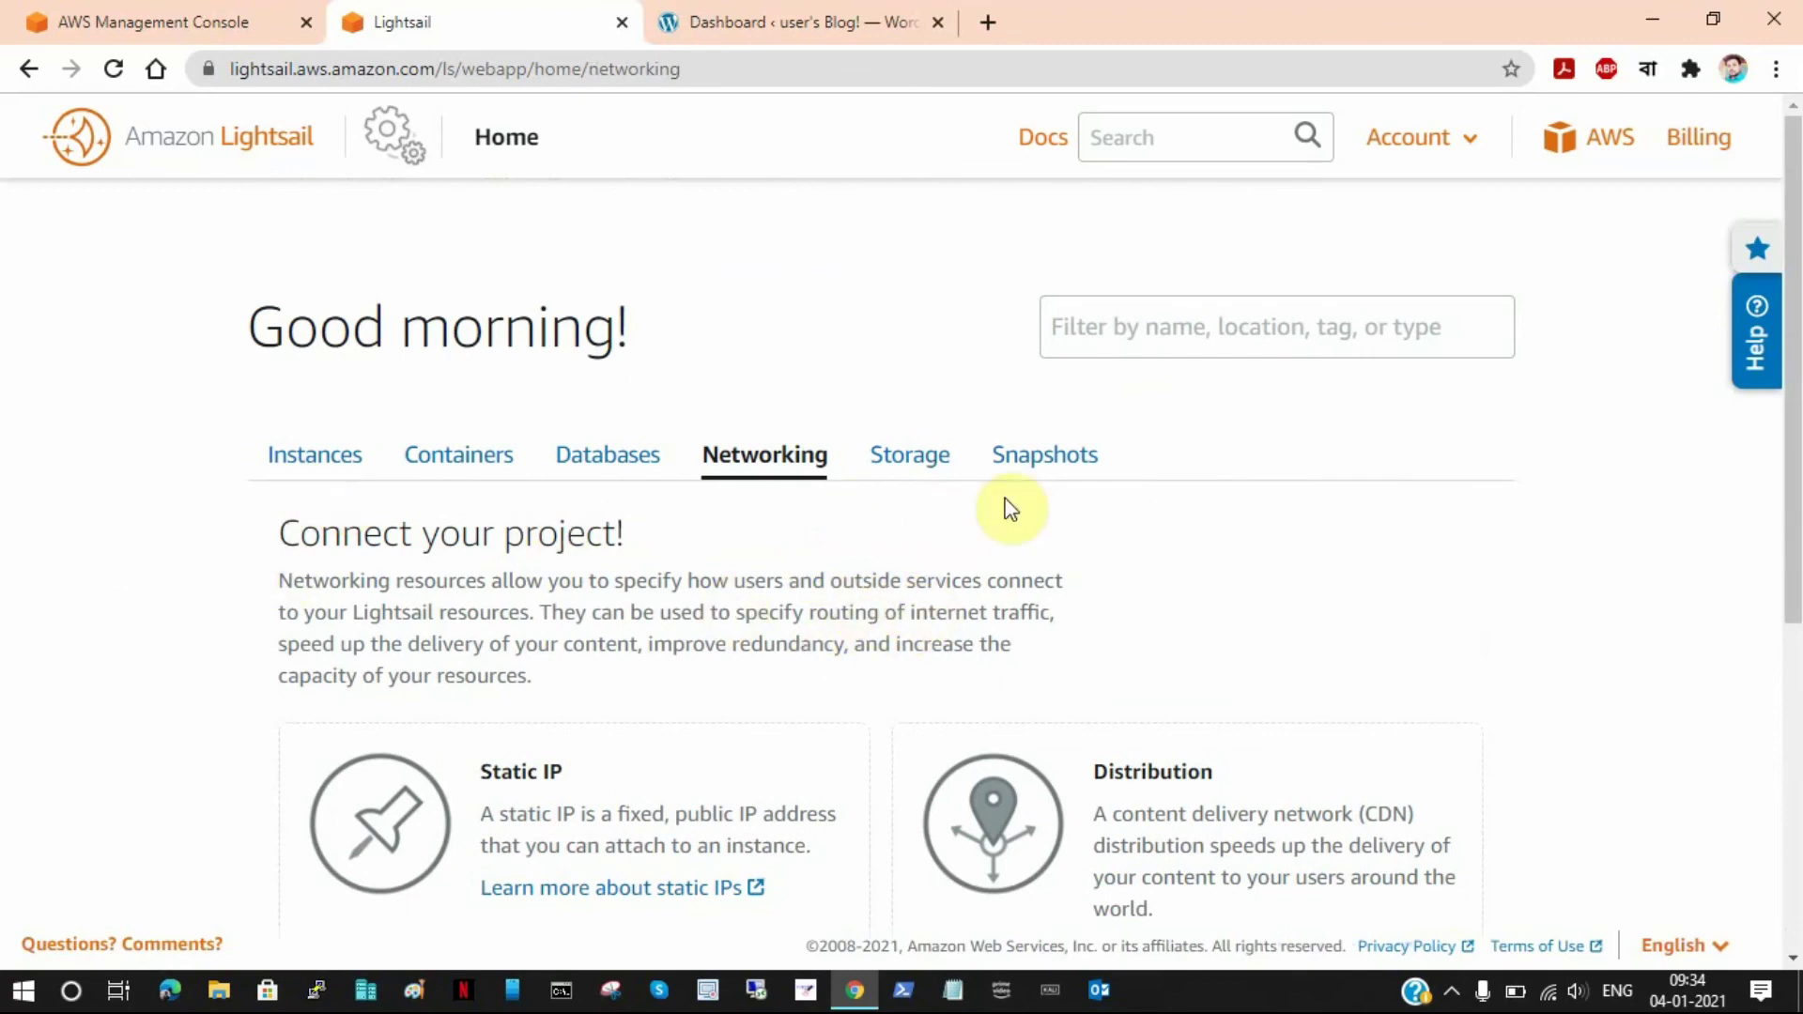
# Return to the Lightsail instance list and open the WordPress-1 instance's management page
pyautogui.click(338, 456)
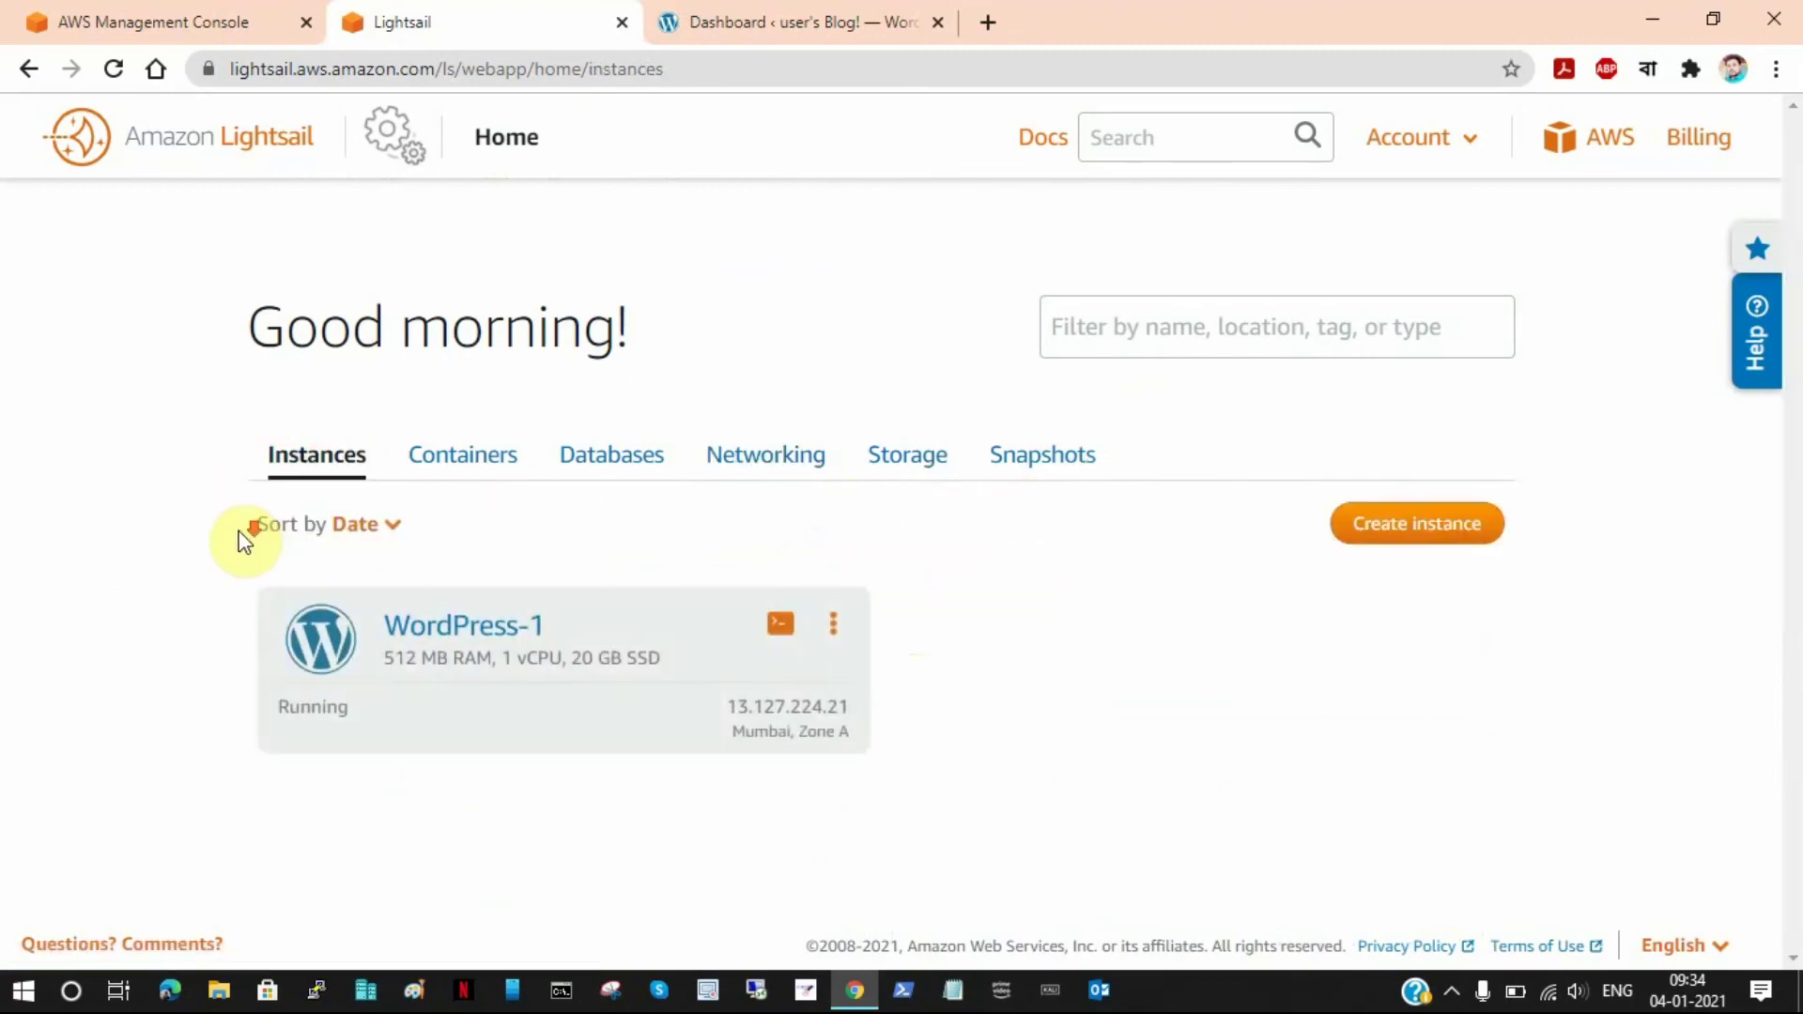
pyautogui.click(465, 629)
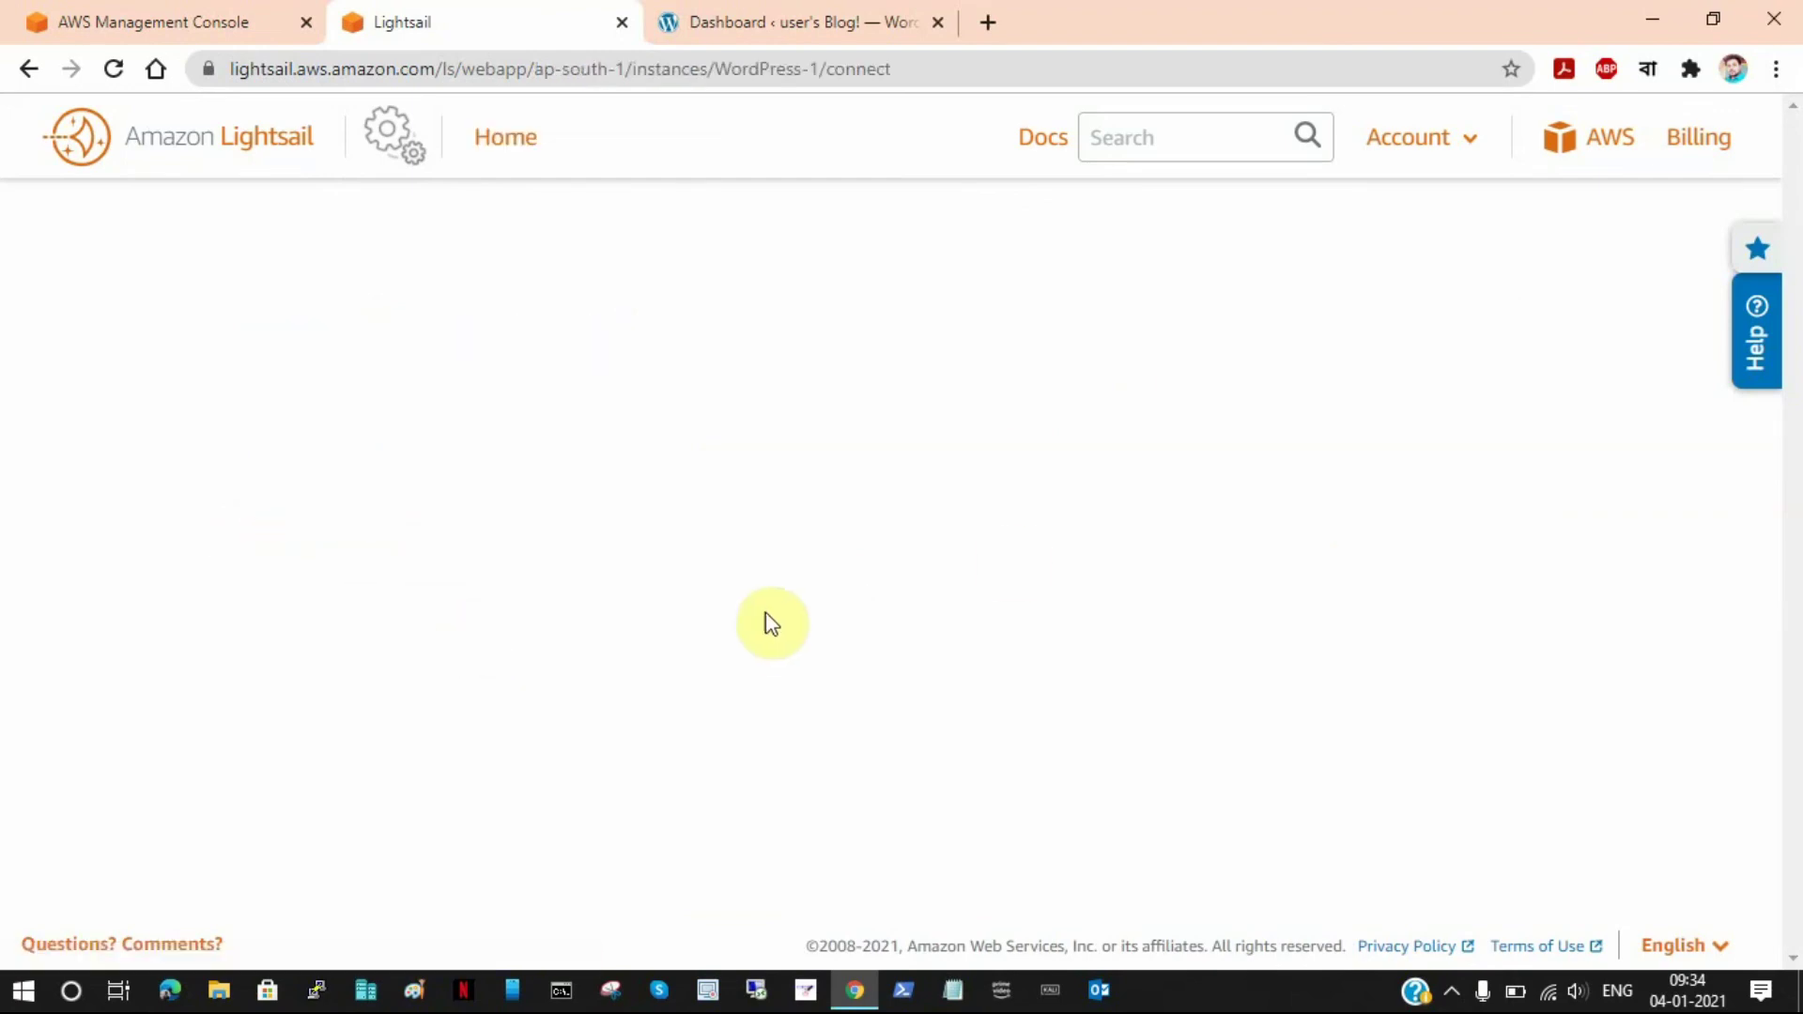
# Dismiss the WordPress-1 welcome notice, close the help information and review the browser and own-client SSH connection details
pyautogui.scroll(-3, 536, 455)
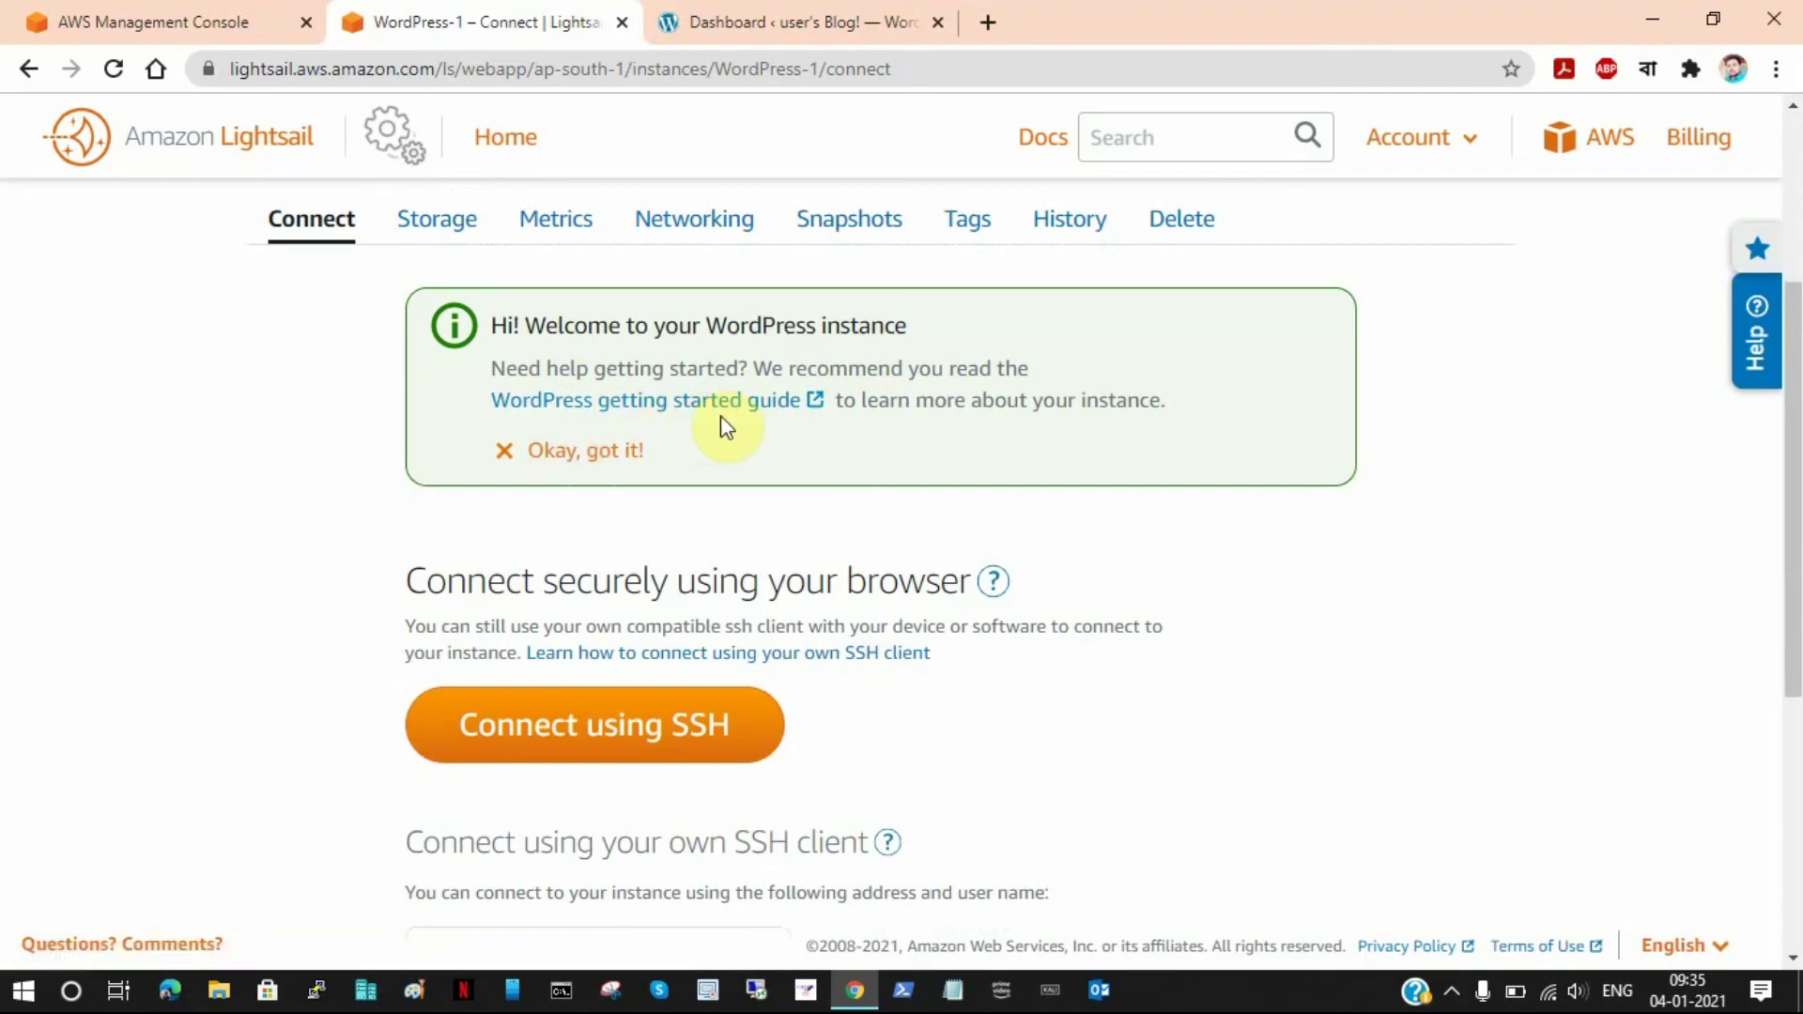
pyautogui.click(582, 463)
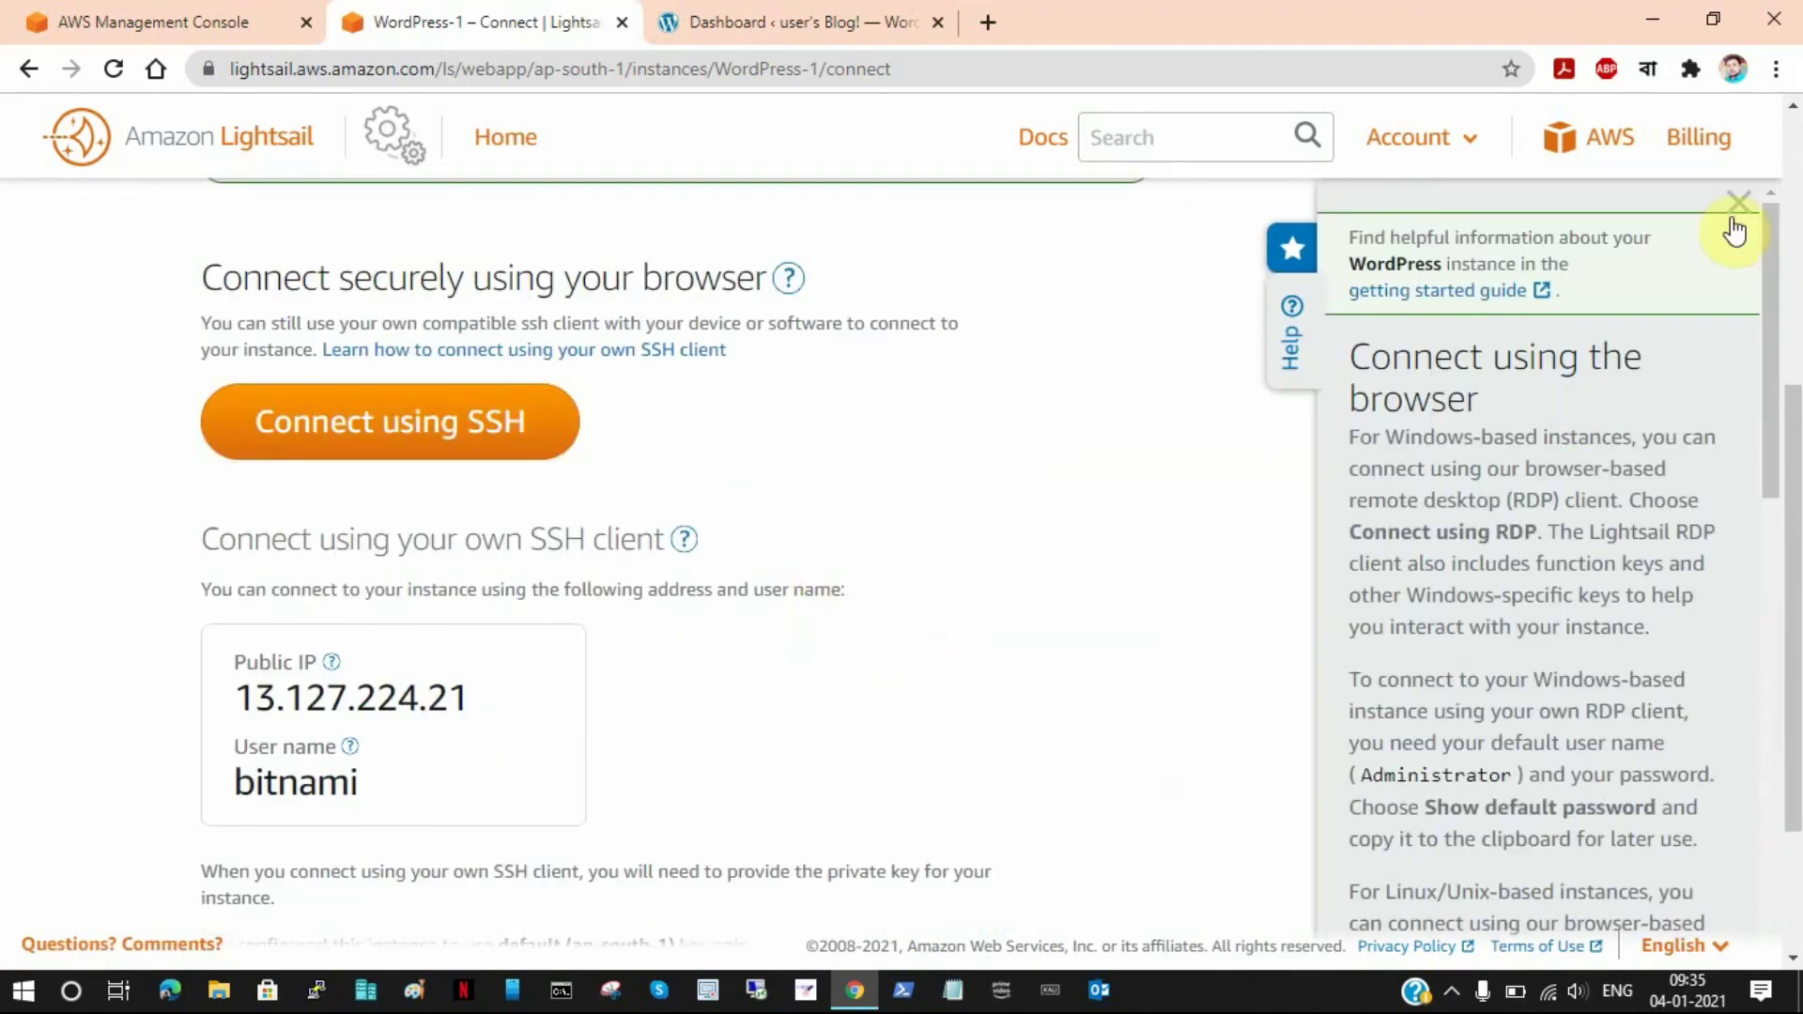
pyautogui.click(1742, 214)
pyautogui.scroll(3, 1033, 620)
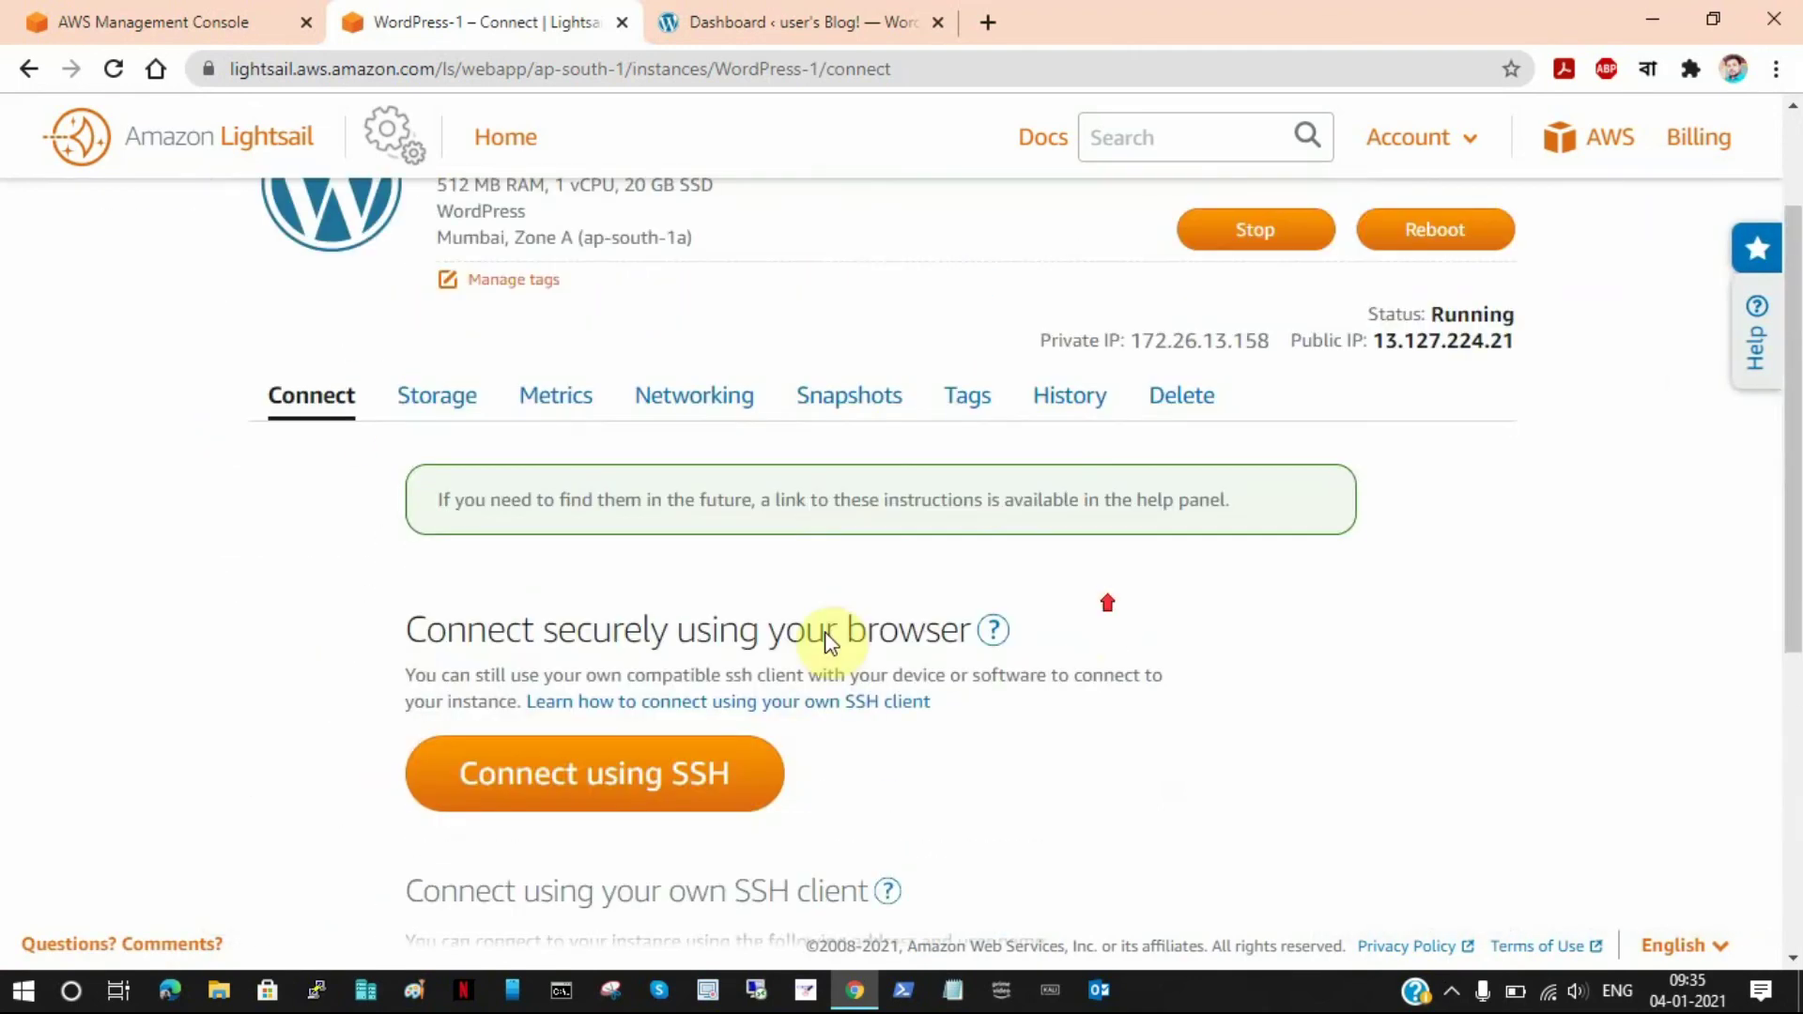
pyautogui.scroll(-6, 939, 610)
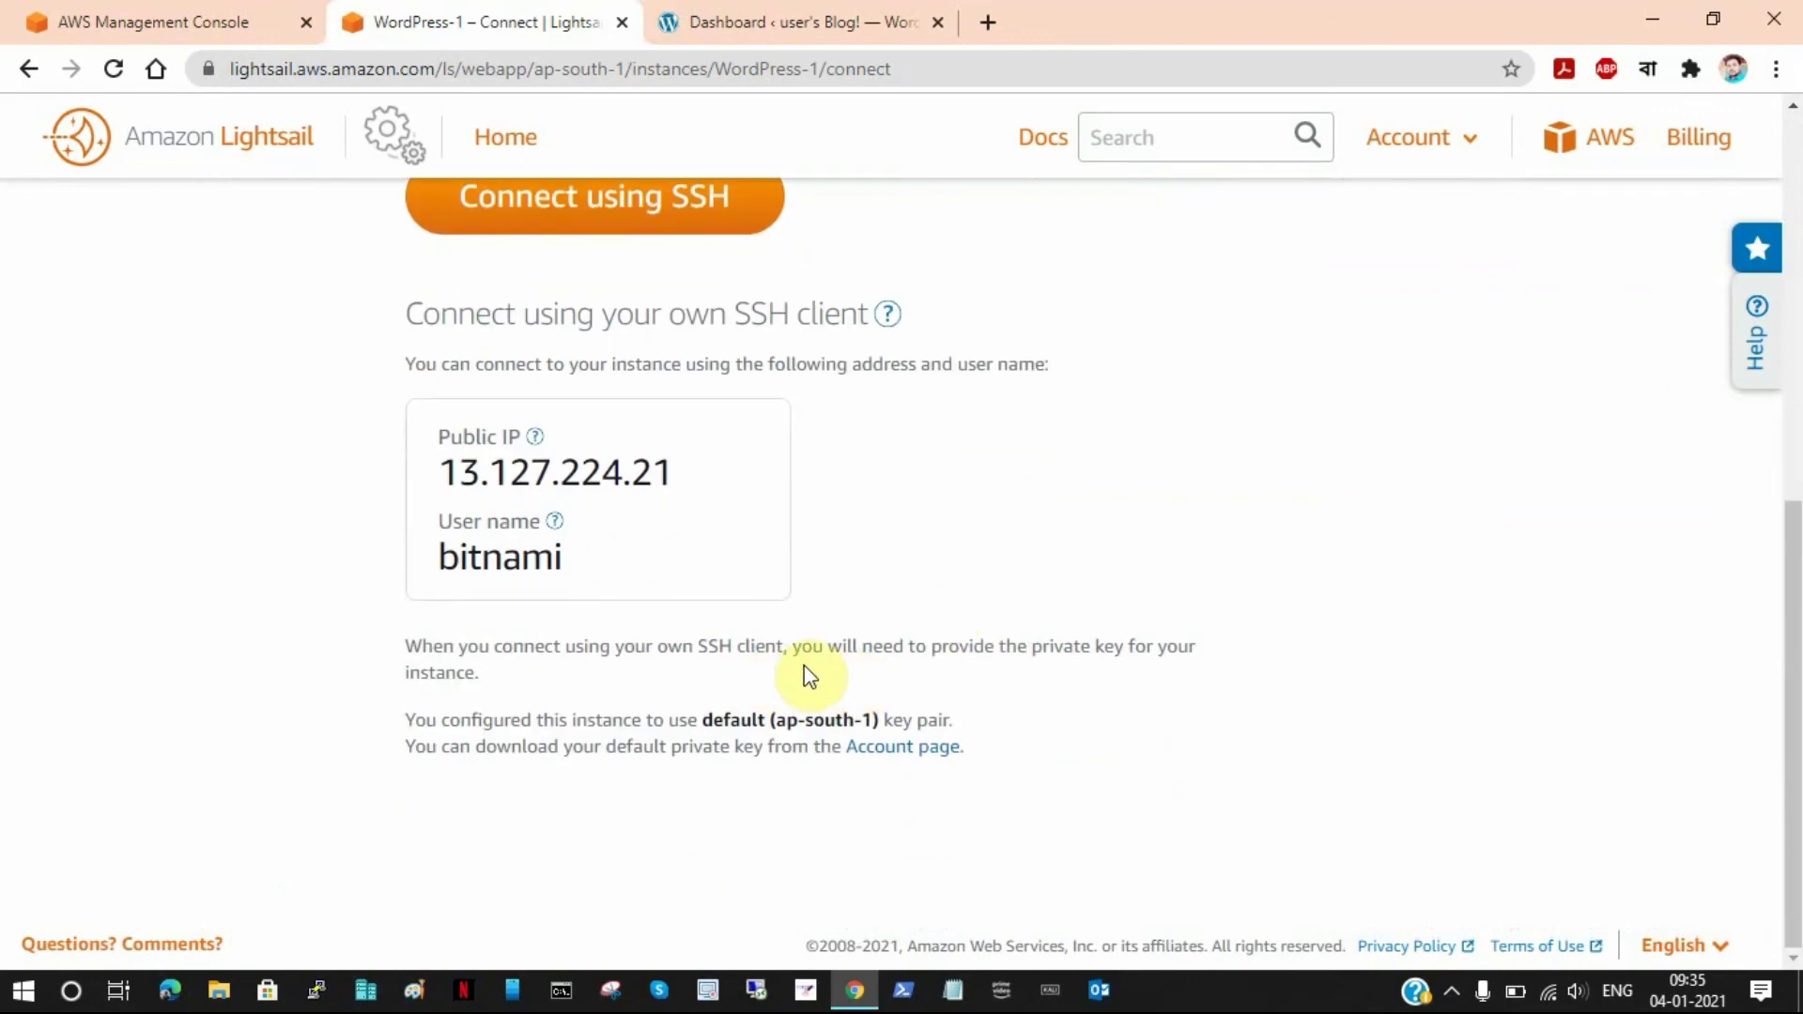
pyautogui.scroll(4, 801, 672)
pyautogui.scroll(2, 939, 582)
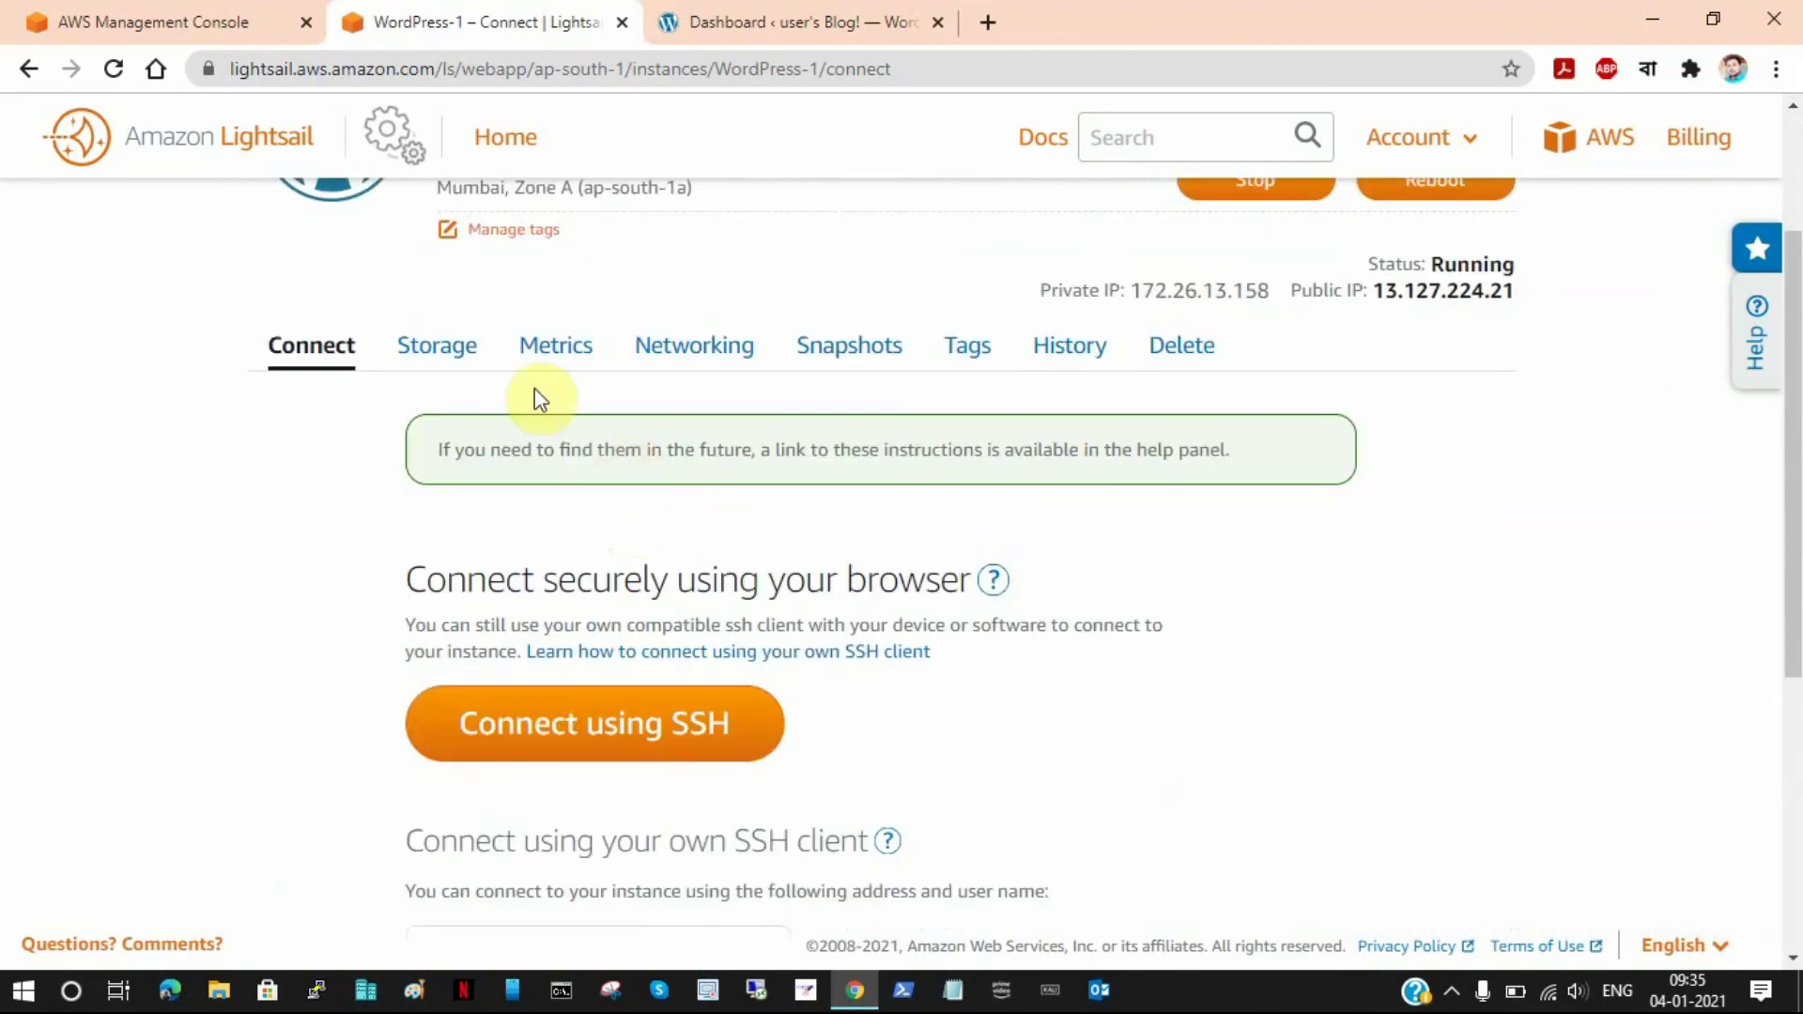
# Examine the WordPress-1 instance's CPU overview metrics graphs
pyautogui.click(560, 363)
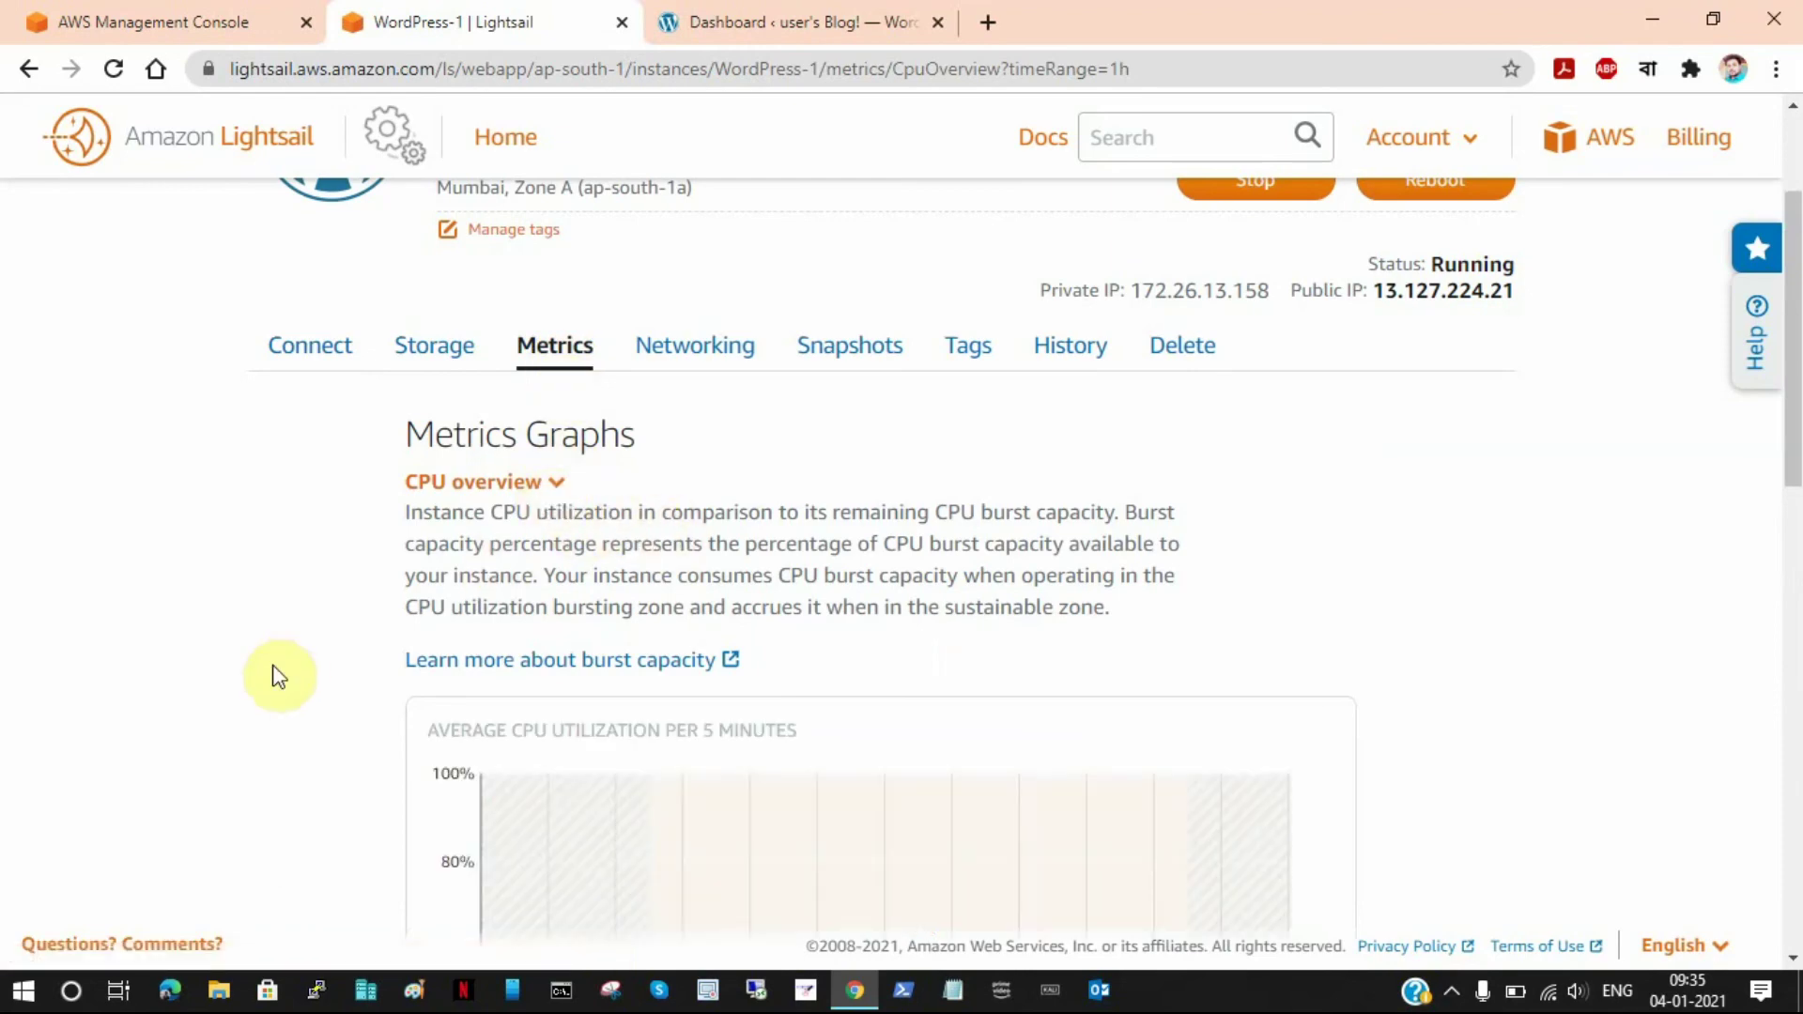
pyautogui.scroll(-3, 282, 672)
pyautogui.scroll(-4, 383, 636)
pyautogui.scroll(7, 431, 616)
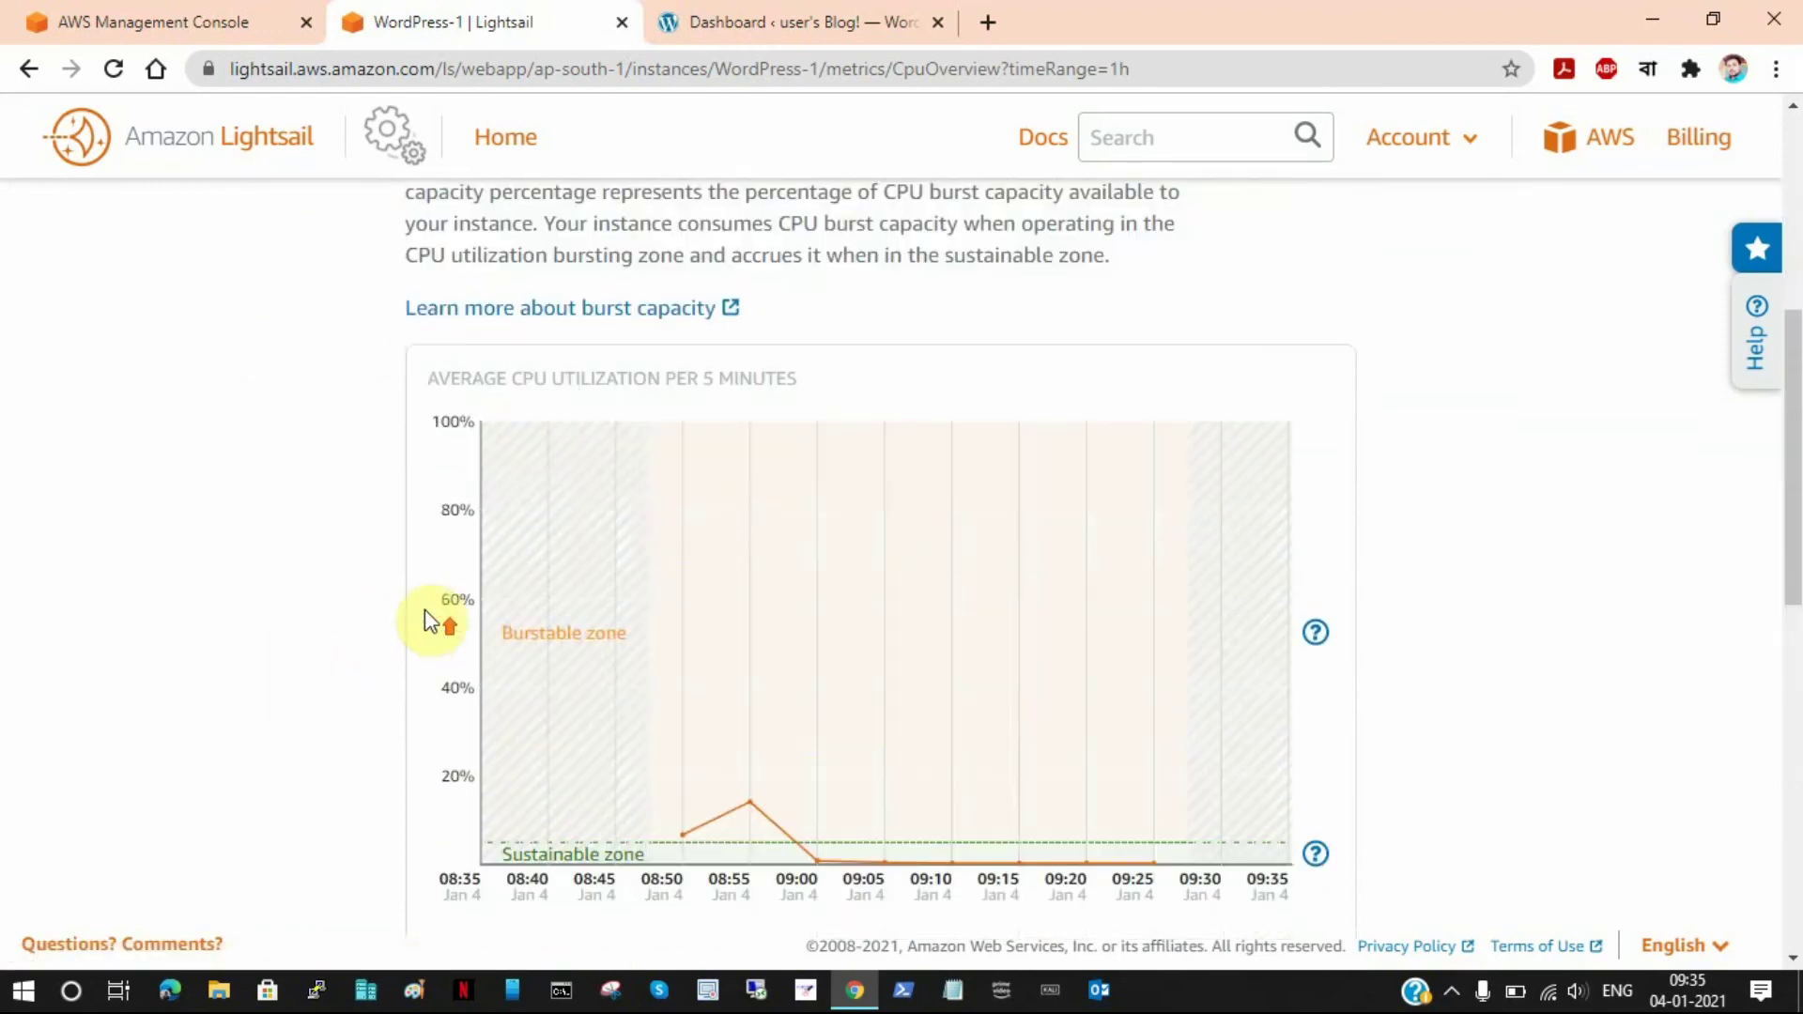
pyautogui.scroll(3, 745, 483)
pyautogui.scroll(-4, 717, 555)
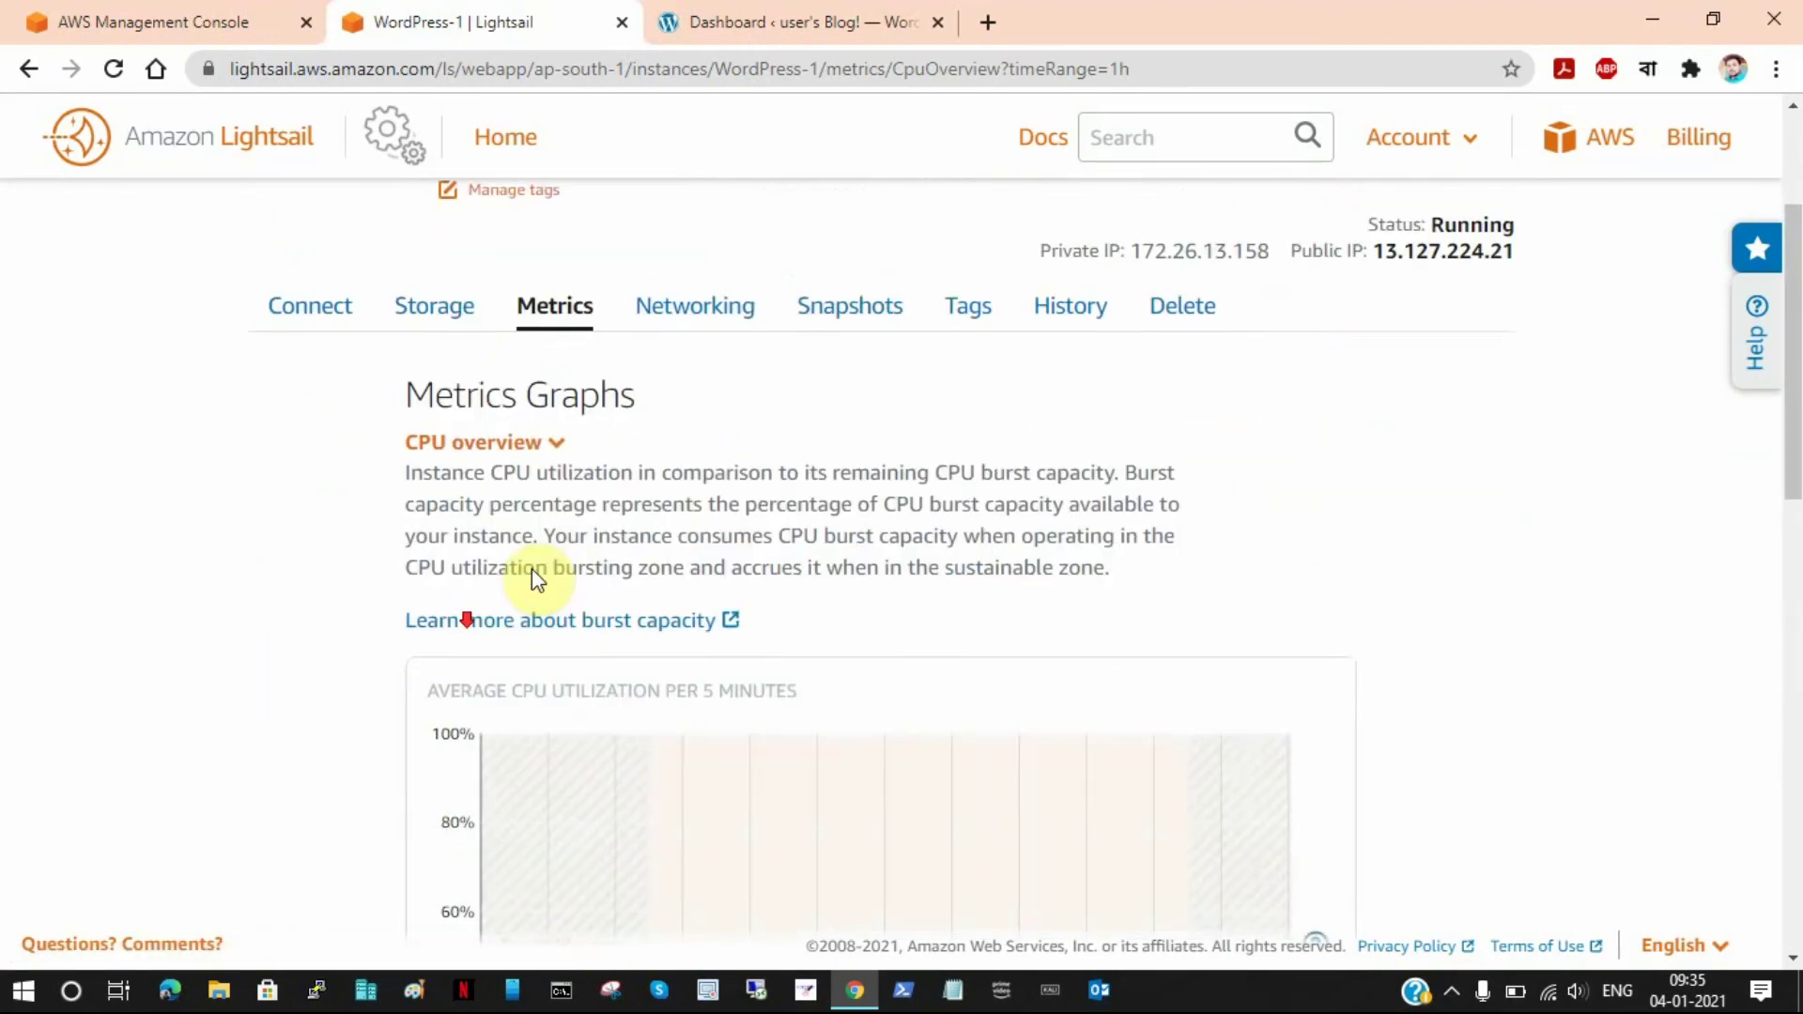
# Examine the instance's networking settings, including the IP addresses, IPv4 firewall rules, load balancing and distribution sections
pyautogui.click(719, 225)
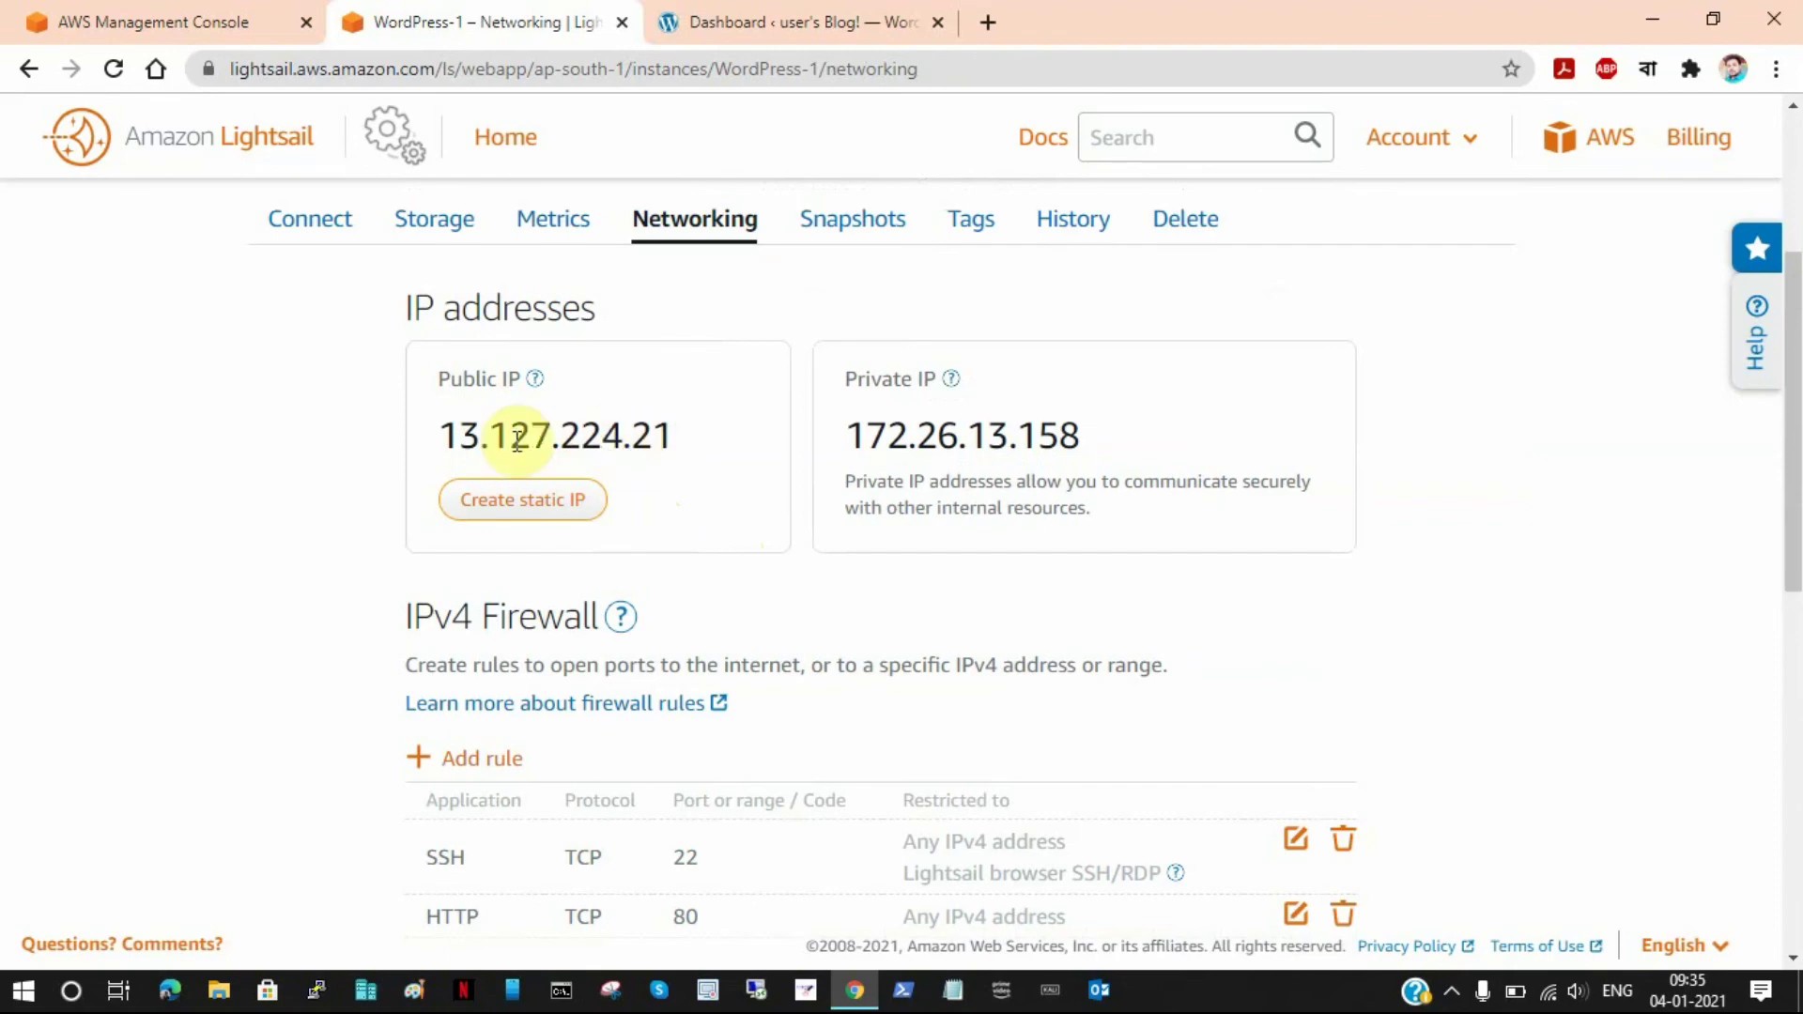
pyautogui.scroll(-5, 338, 616)
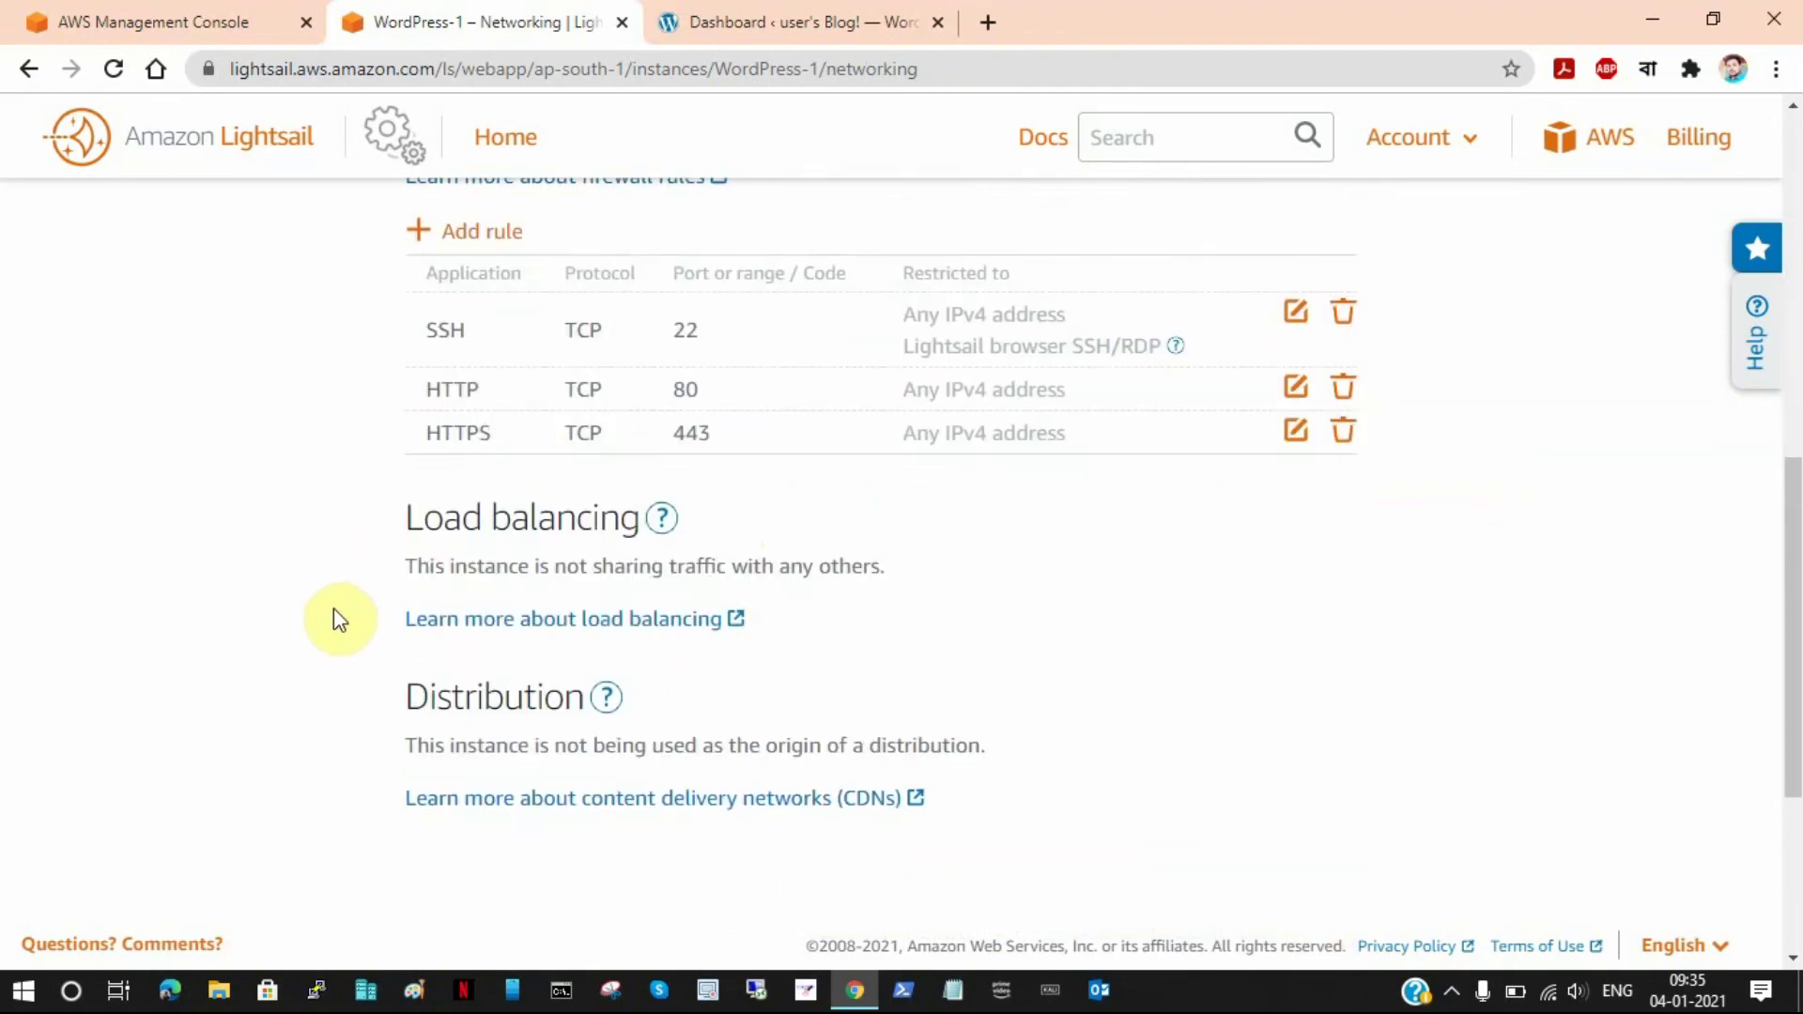
pyautogui.scroll(2, 351, 603)
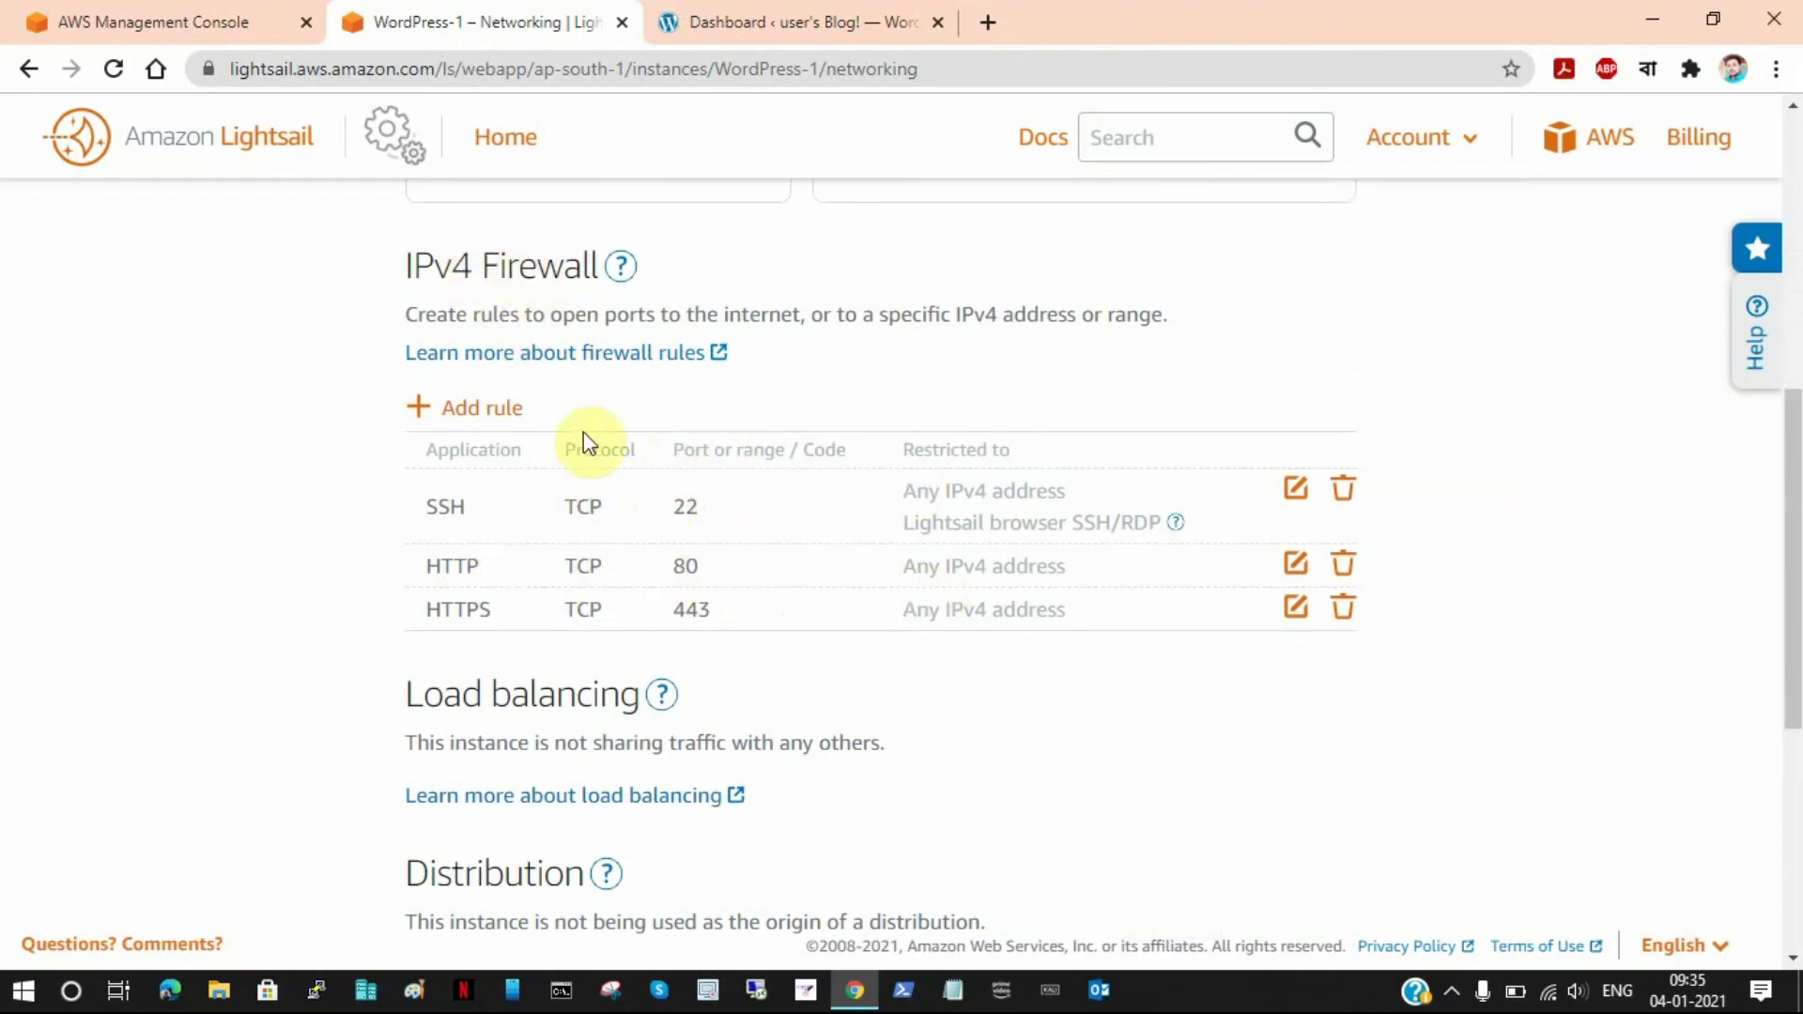
pyautogui.scroll(-5, 882, 644)
pyautogui.scroll(7, 972, 648)
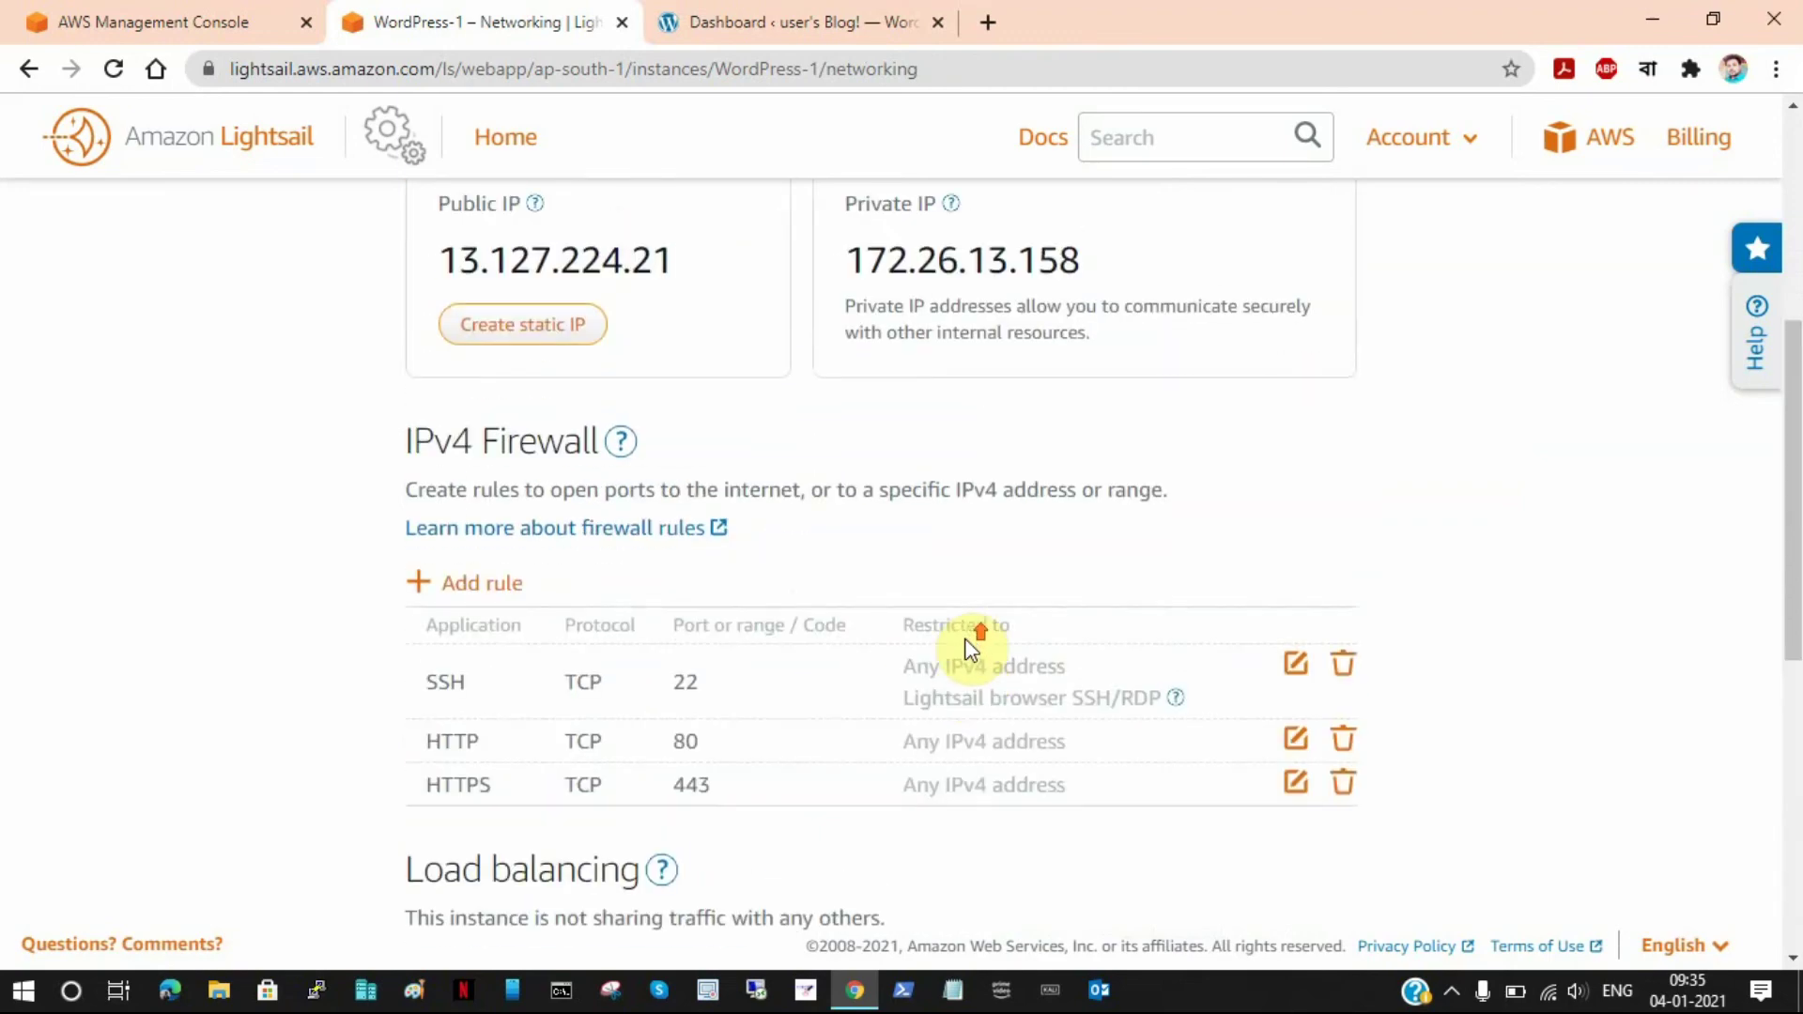
pyautogui.scroll(5, 972, 648)
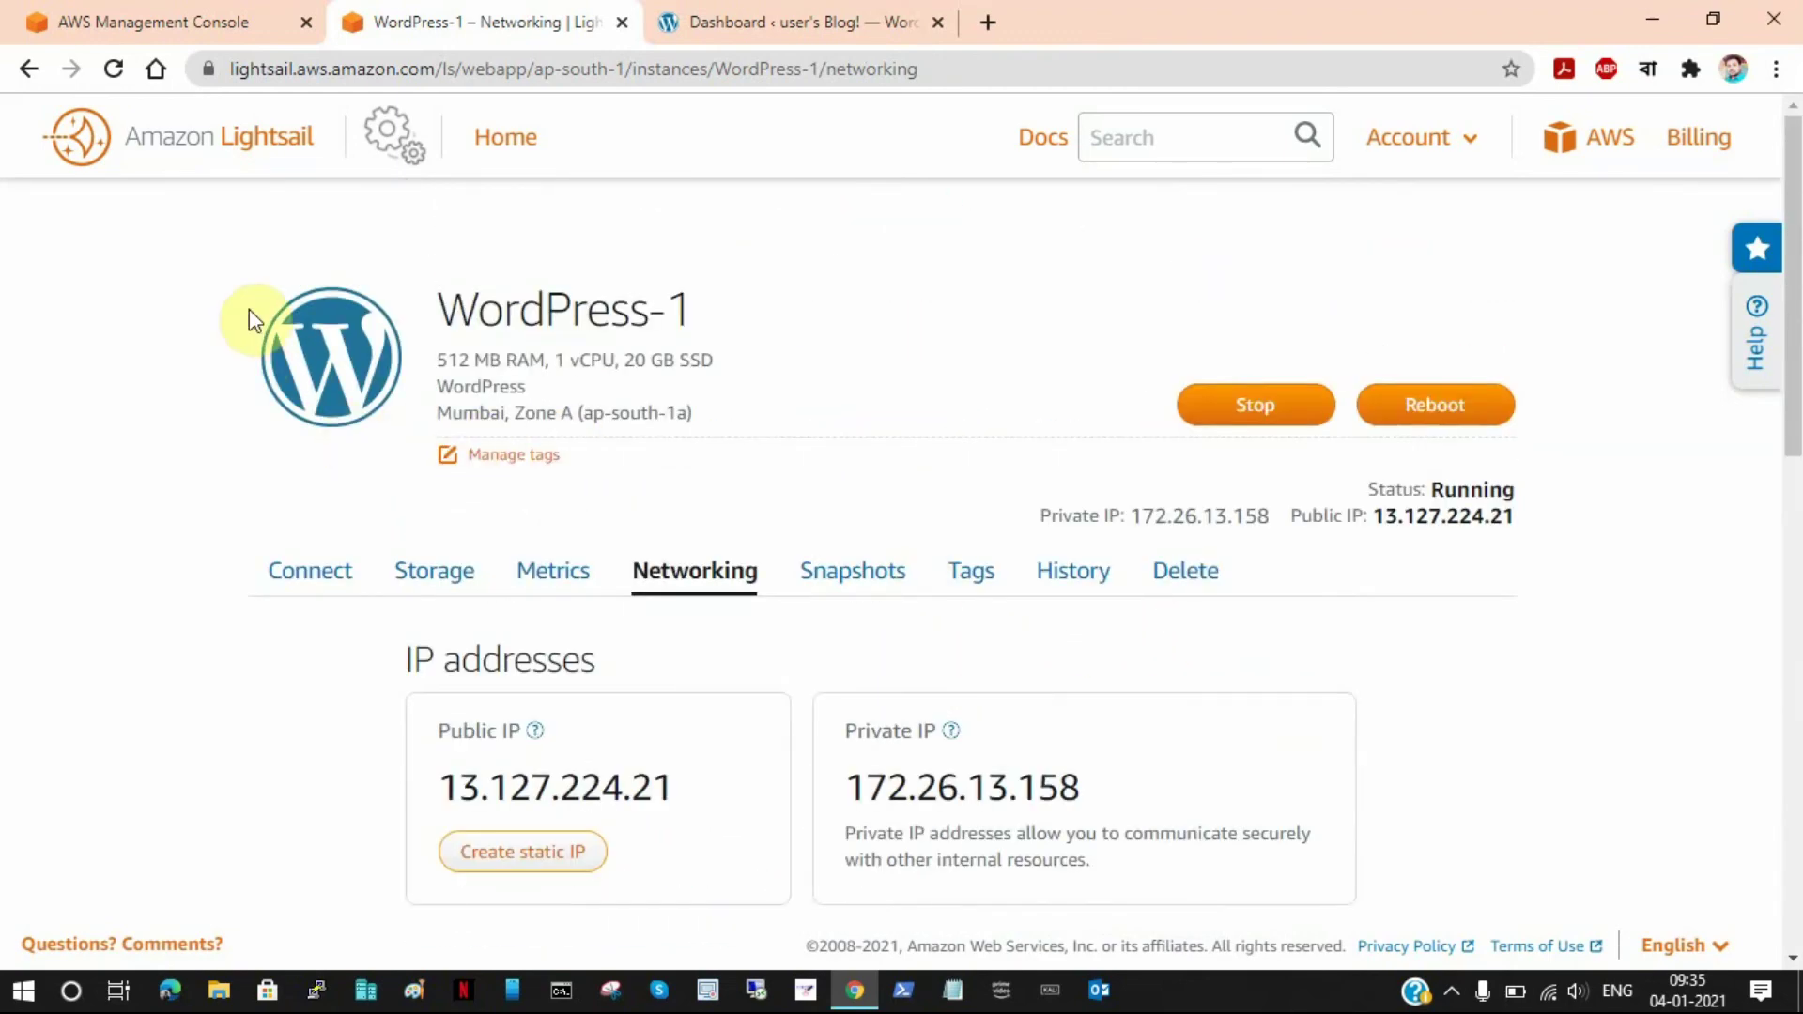